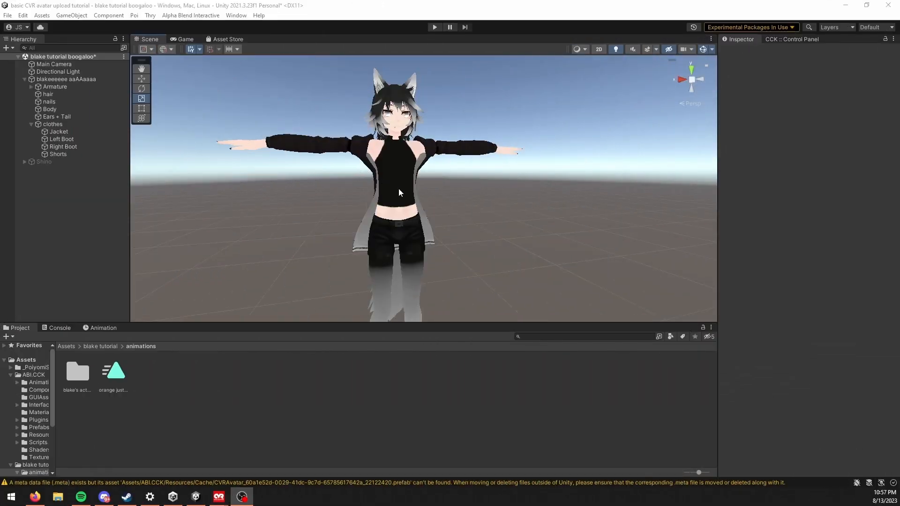
pyautogui.moveTo(375, 186); pyautogui.dragTo(409, 182, button='middle')
pyautogui.scroll(2, 464, 229)
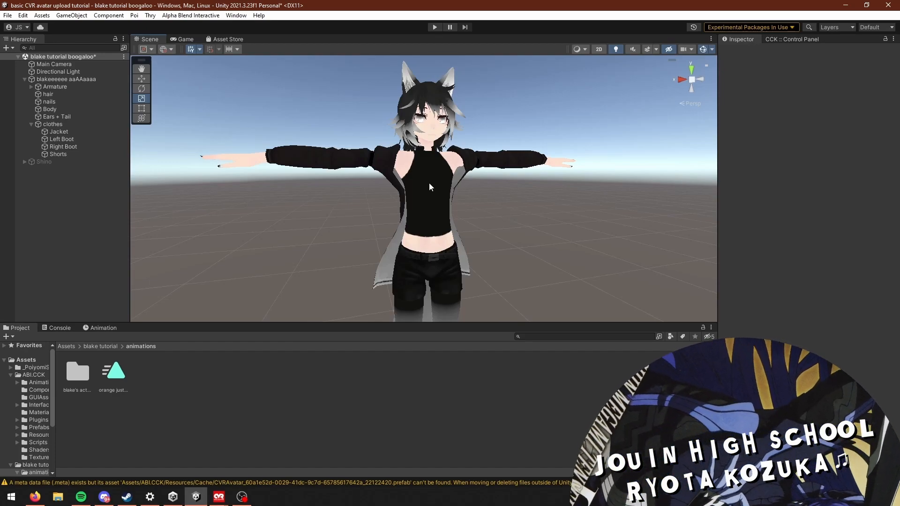
pyautogui.scroll(5, 440, 184)
pyautogui.moveTo(442, 183); pyautogui.dragTo(445, 210, button='middle')
pyautogui.moveTo(493, 256)
pyautogui.mouseDown(button='middle')
pyautogui.moveTo(470, 220)
pyautogui.moveTo(473, 245)
pyautogui.moveTo(487, 252)
pyautogui.mouseUp(button='middle')
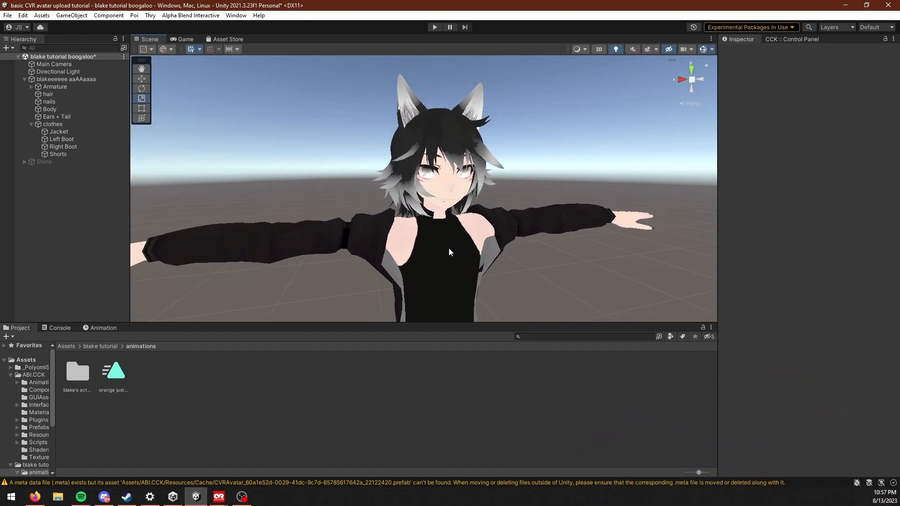
pyautogui.scroll(-3, 443, 246)
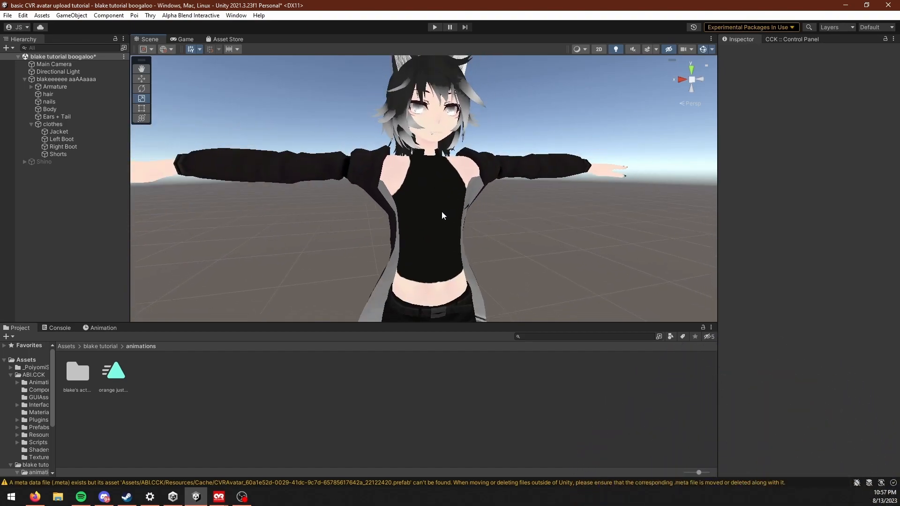
# Step: Look through the animations folder and its expressions subfolder, and return to the blake tutorial folder
pyautogui.click(101, 347)
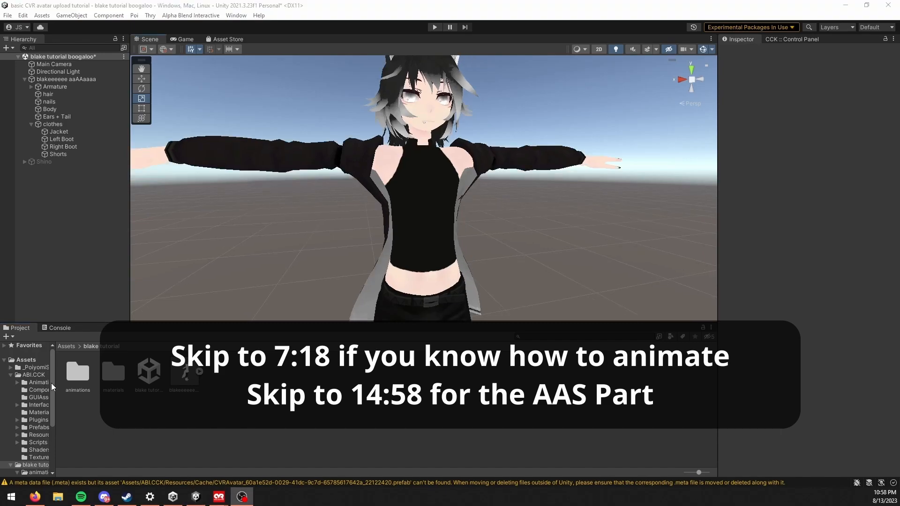
pyautogui.doubleClick(73, 377)
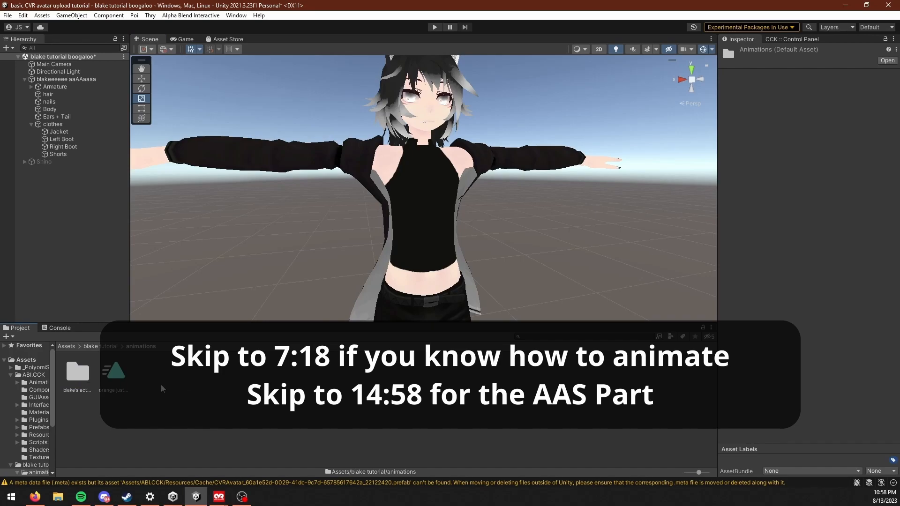
pyautogui.doubleClick(77, 372)
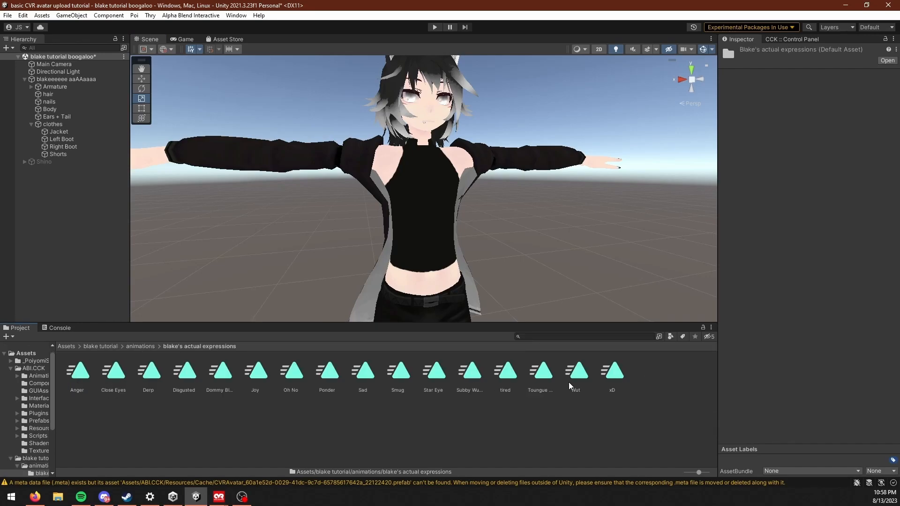
pyautogui.click(129, 347)
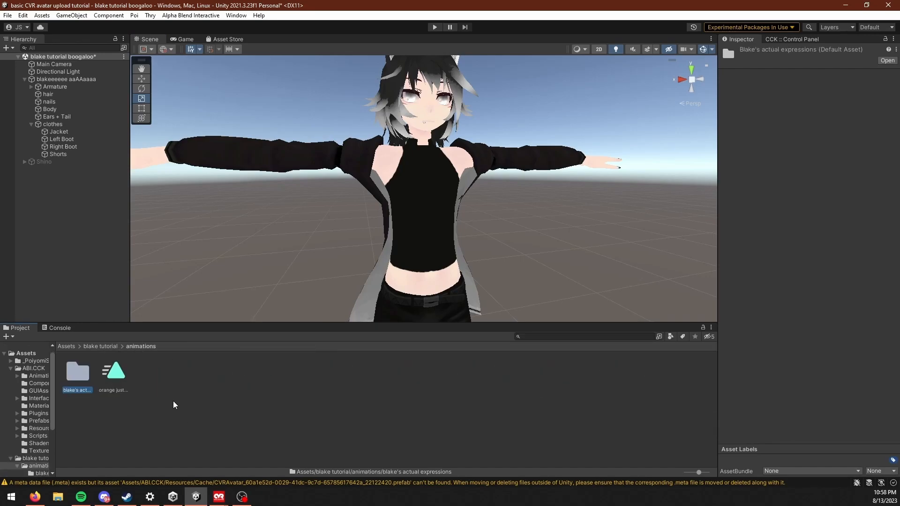
pyautogui.click(100, 347)
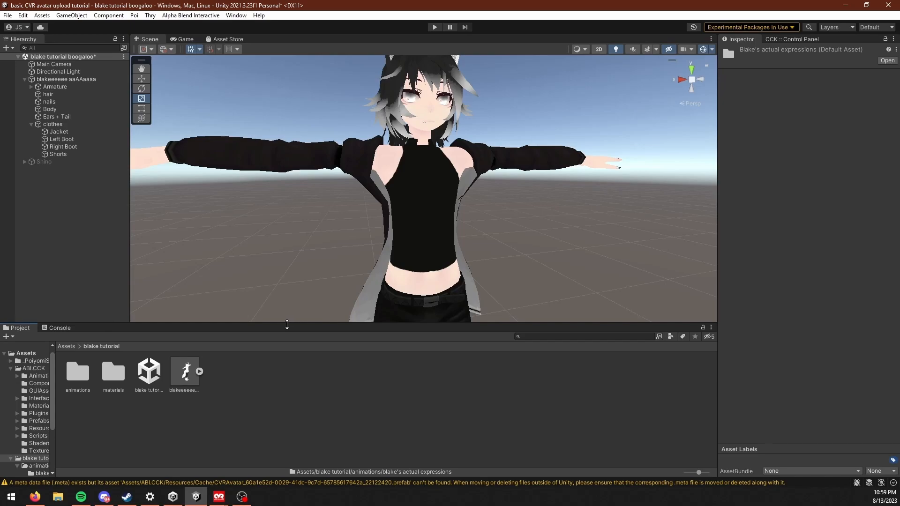
# Step: Open the Animation window and dock it beside the Console
pyautogui.hotkey('ctrl', '6')
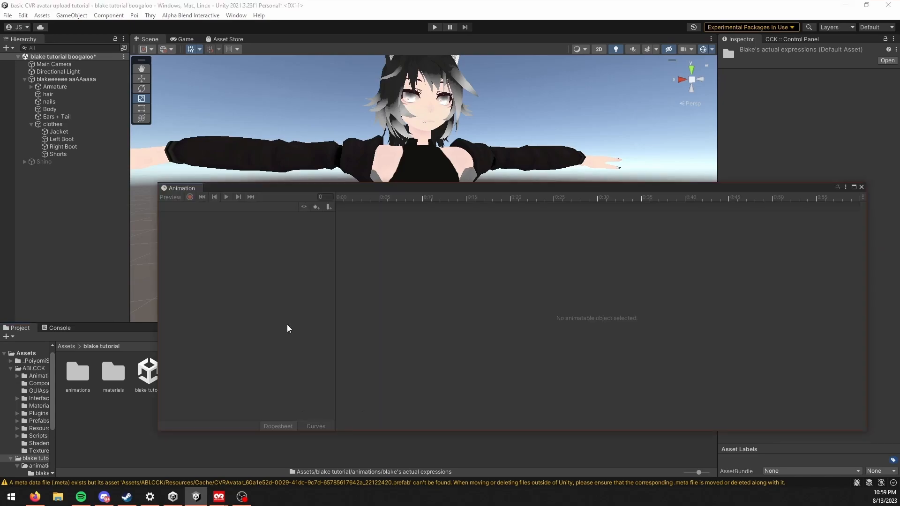
pyautogui.moveTo(242, 189); pyautogui.dragTo(82, 334)
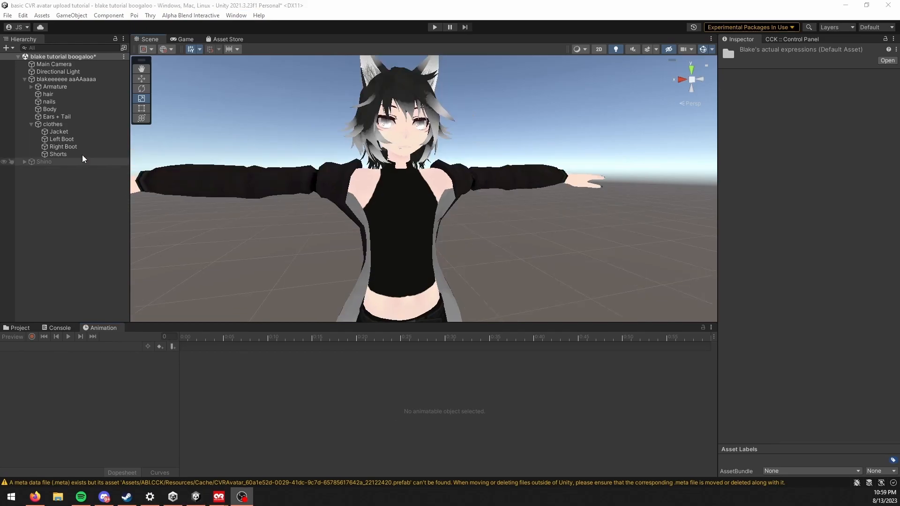
# Step: Select the avatar's root object and locate the mesh assigned as Face Mesh in its CVR Avatar component
pyautogui.scroll(5, 450, 206)
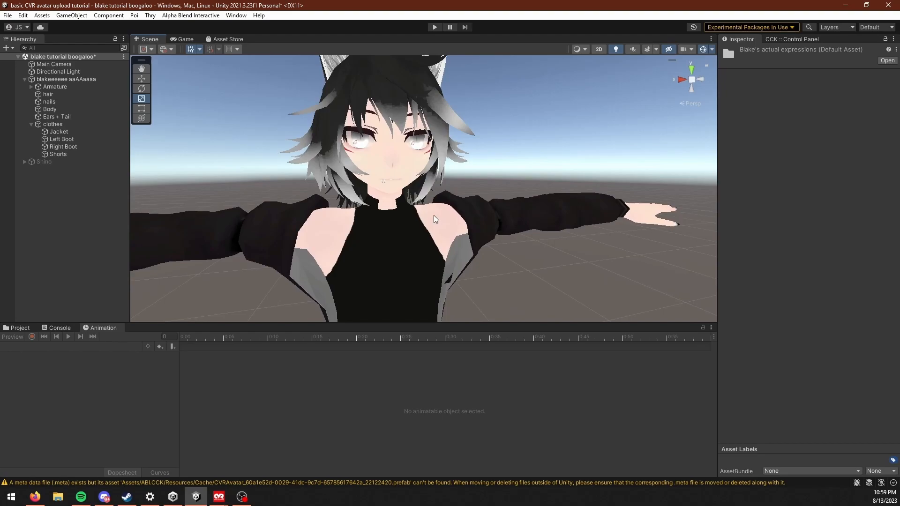
pyautogui.scroll(3, 436, 218)
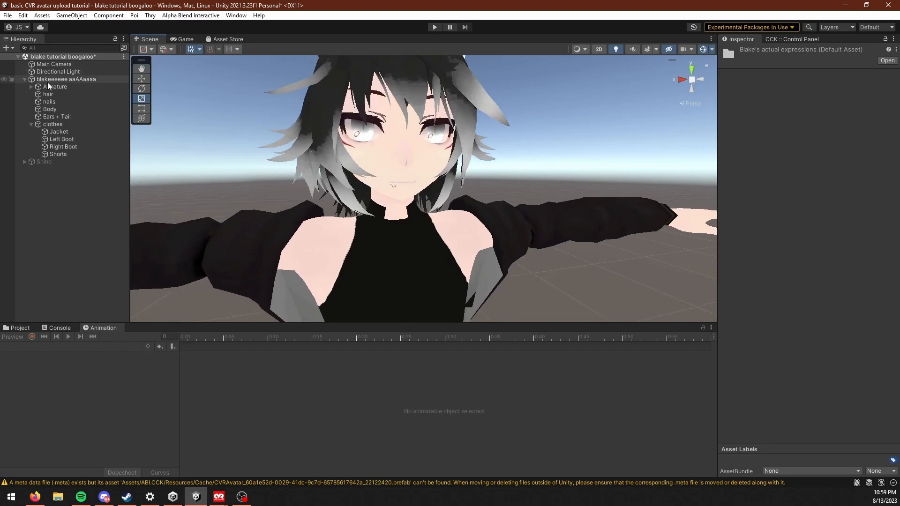
pyautogui.click(48, 80)
pyautogui.scroll(-5, 811, 303)
pyautogui.scroll(-3, 812, 327)
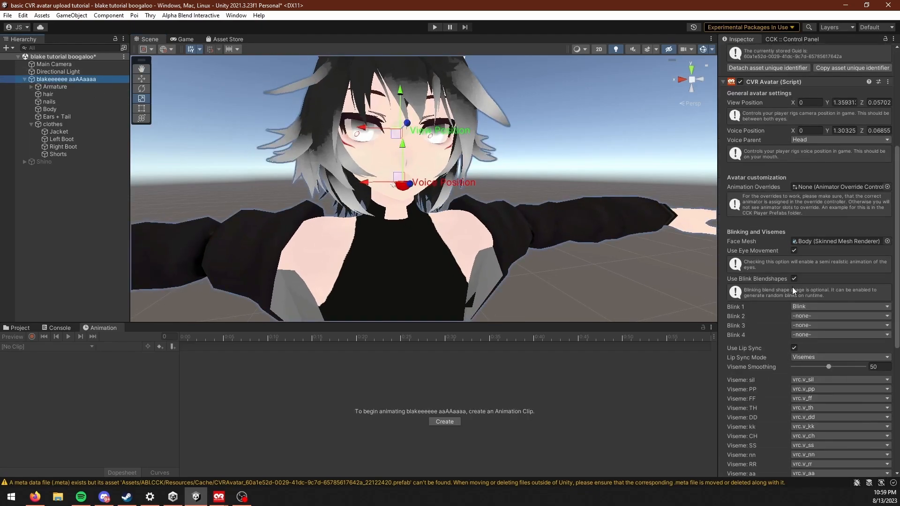
pyautogui.click(821, 243)
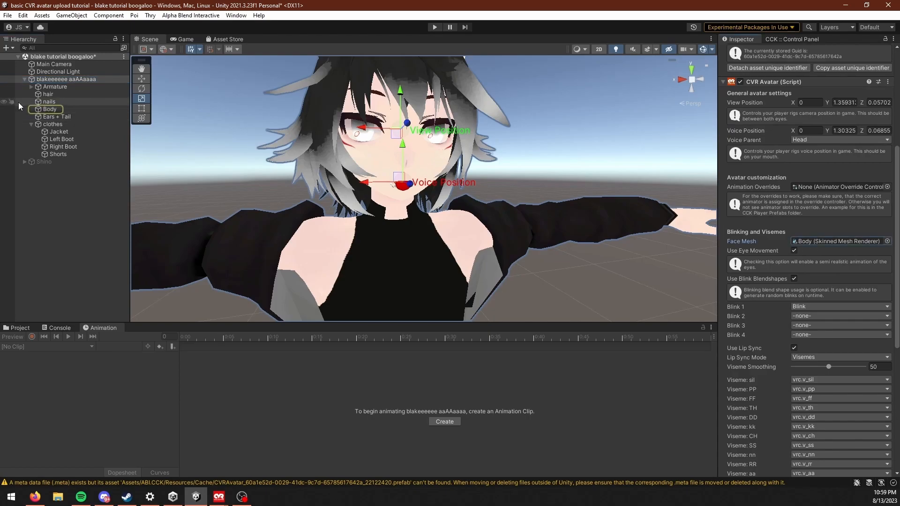
# Step: Select the avatar's Body mesh, expand its BlendShapes list and look through the available shapes
pyautogui.click(400, 168)
pyautogui.scroll(3, 400, 168)
pyautogui.scroll(10, 809, 217)
pyautogui.click(726, 146)
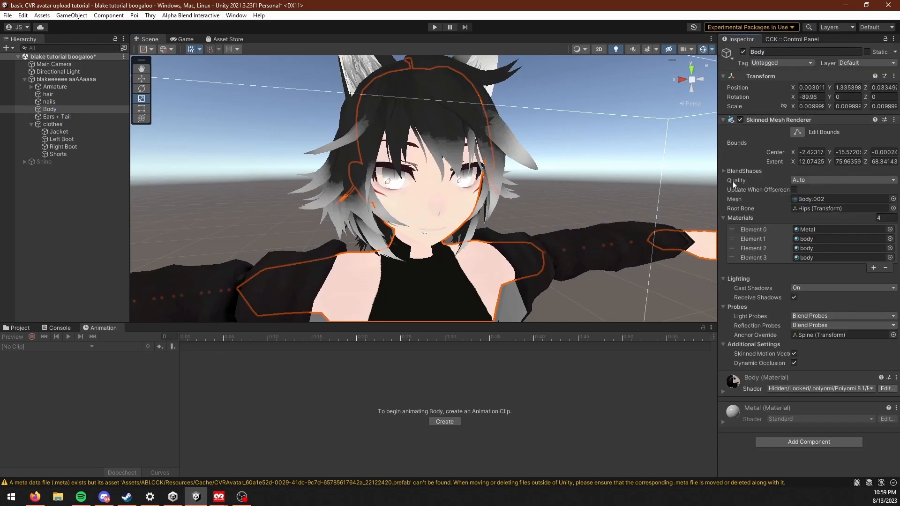
pyautogui.click(726, 170)
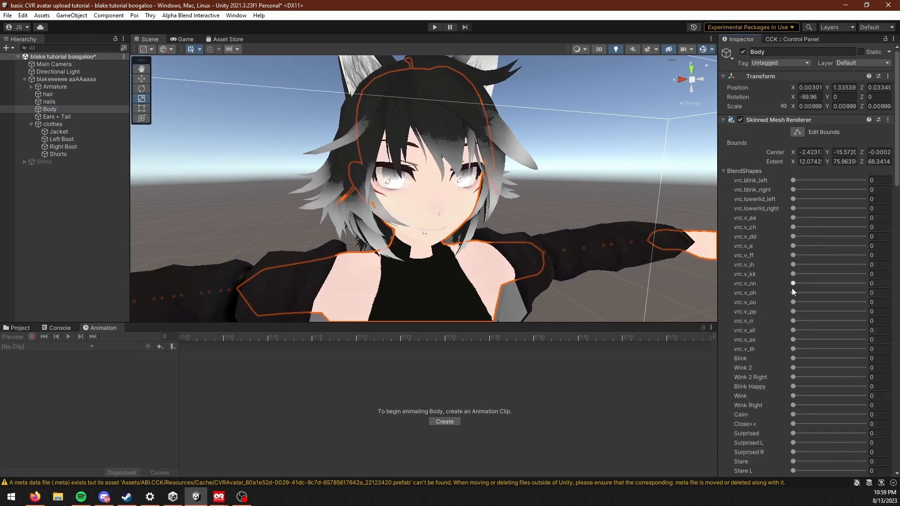
pyautogui.scroll(-8, 734, 173)
pyautogui.scroll(-15, 899, 338)
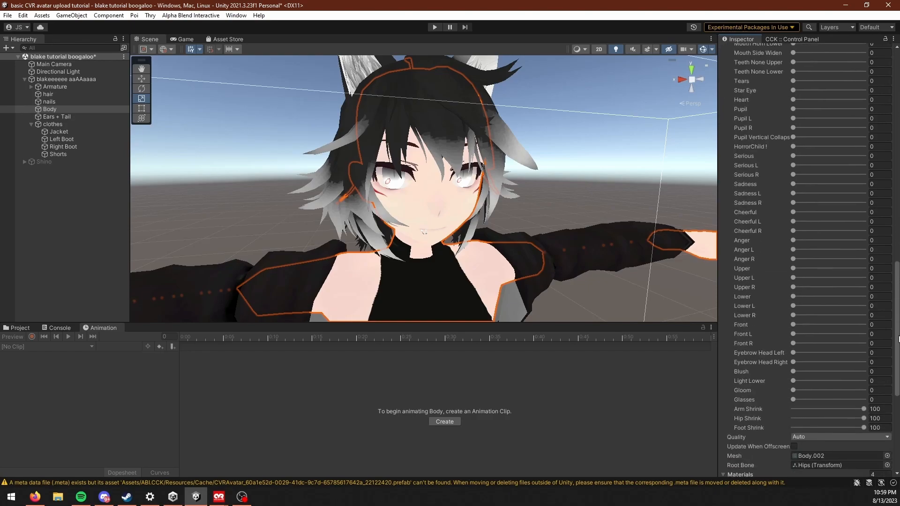
pyautogui.moveTo(898, 338); pyautogui.dragTo(897, 149)
pyautogui.scroll(-3, 787, 318)
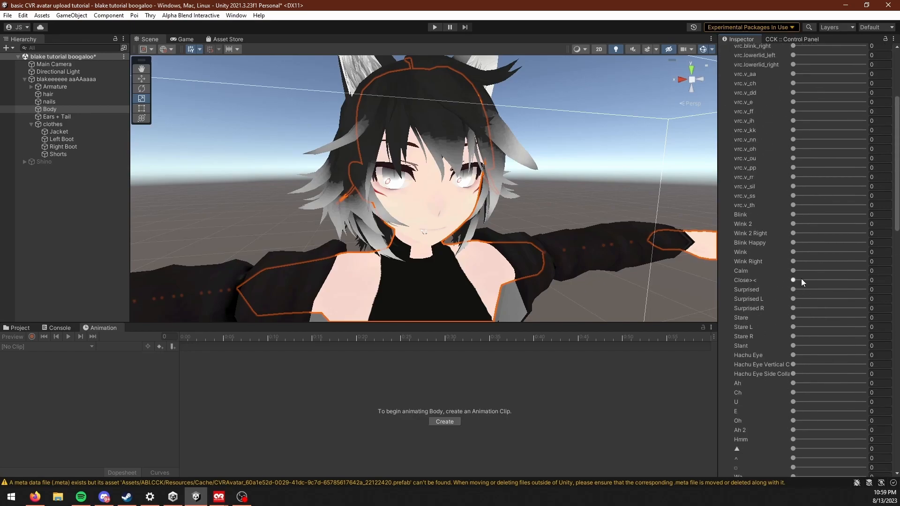
# Step: Try the Wink 2 blend shape at 100 on the Body mesh
pyautogui.keyDown('alt'); pyautogui.moveTo(542, 235); pyautogui.dragTo(532, 219); pyautogui.keyUp('alt')
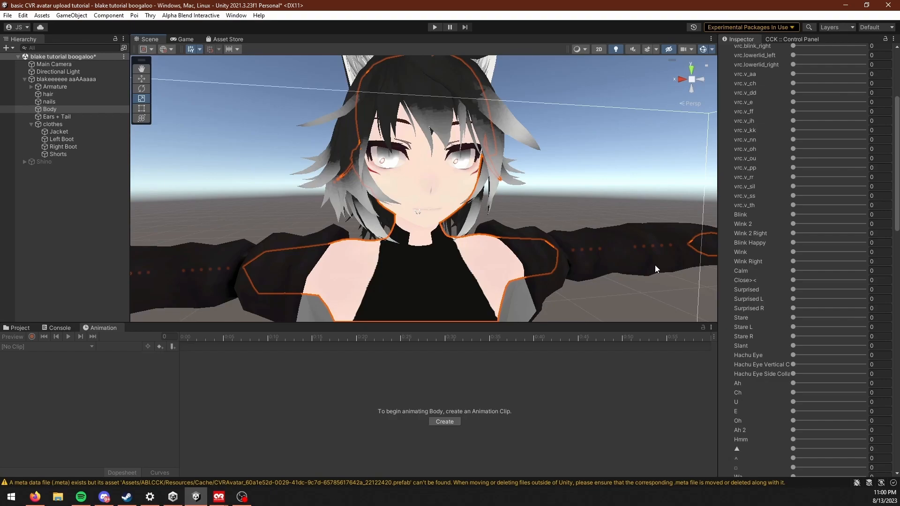
pyautogui.moveTo(654, 265); pyautogui.dragTo(557, 205, button='middle')
pyautogui.scroll(1, 792, 217)
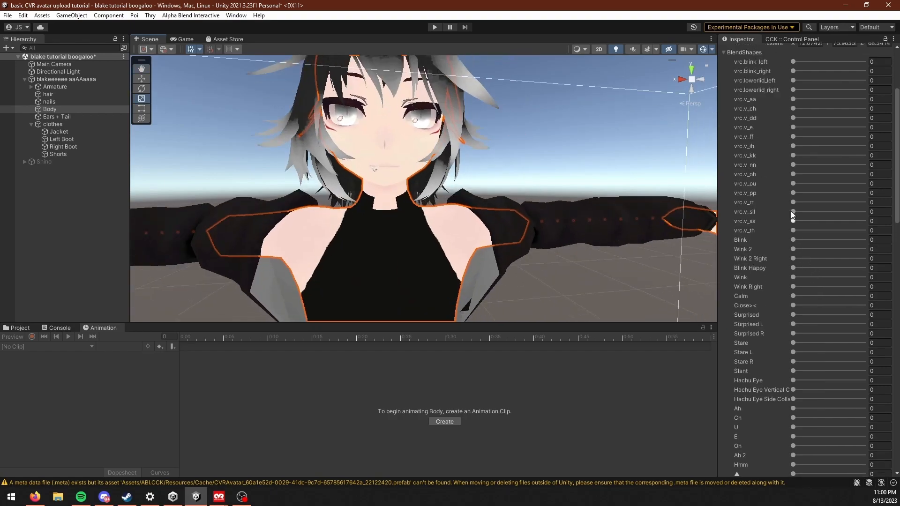
pyautogui.moveTo(793, 249); pyautogui.dragTo(864, 249)
pyautogui.scroll(3, 492, 201)
pyautogui.moveTo(562, 262); pyautogui.dragTo(533, 218, button='middle')
pyautogui.scroll(-7, 828, 317)
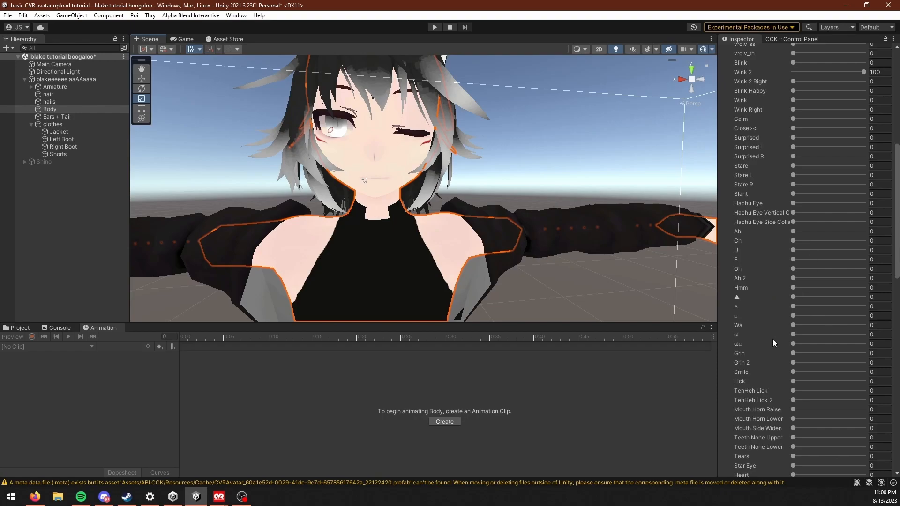
# Step: Try out exaggerated facial expressions by raising many of the Body mesh's eye and mouth blend shapes to 100
pyautogui.moveTo(794, 391); pyautogui.dragTo(878, 399)
pyautogui.moveTo(439, 193); pyautogui.dragTo(525, 203, button='middle')
pyautogui.scroll(-3, 819, 351)
pyautogui.scroll(4, 819, 350)
pyautogui.moveTo(861, 418); pyautogui.dragTo(743, 403)
pyautogui.moveTo(810, 229); pyautogui.dragTo(866, 229)
pyautogui.moveTo(793, 182); pyautogui.dragTo(867, 181)
pyautogui.moveTo(792, 275); pyautogui.dragTo(867, 275)
pyautogui.moveTo(793, 323); pyautogui.dragTo(867, 323)
pyautogui.moveTo(793, 341); pyautogui.dragTo(867, 341)
pyautogui.moveTo(793, 200); pyautogui.dragTo(867, 200)
pyautogui.click(794, 210)
pyautogui.moveTo(793, 144); pyautogui.dragTo(866, 144)
pyautogui.moveTo(864, 322); pyautogui.dragTo(791, 319)
pyautogui.click(805, 414)
# Step: Examine the avatar's distorted face from several angles, with and without the Body mesh selected
pyautogui.click(59, 190)
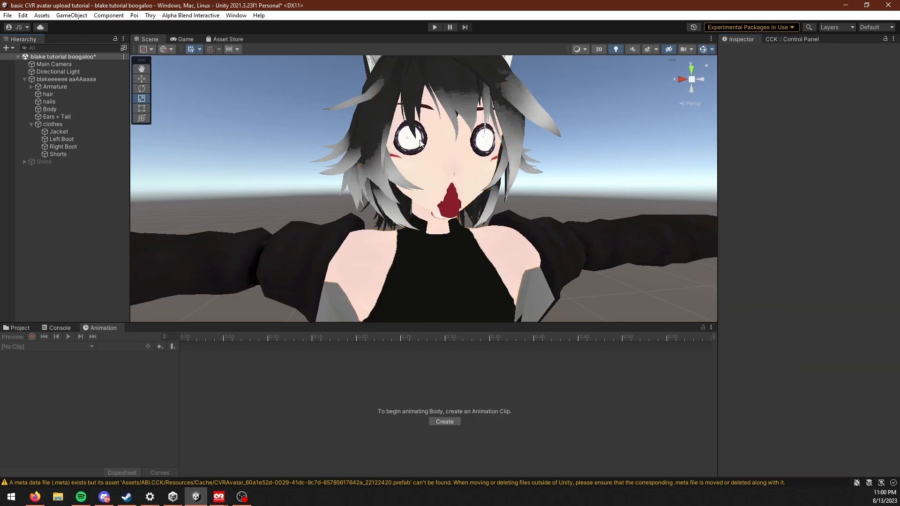
pyautogui.moveTo(436, 195); pyautogui.dragTo(468, 200, button='right')
pyautogui.moveTo(450, 197); pyautogui.dragTo(487, 211, button='middle')
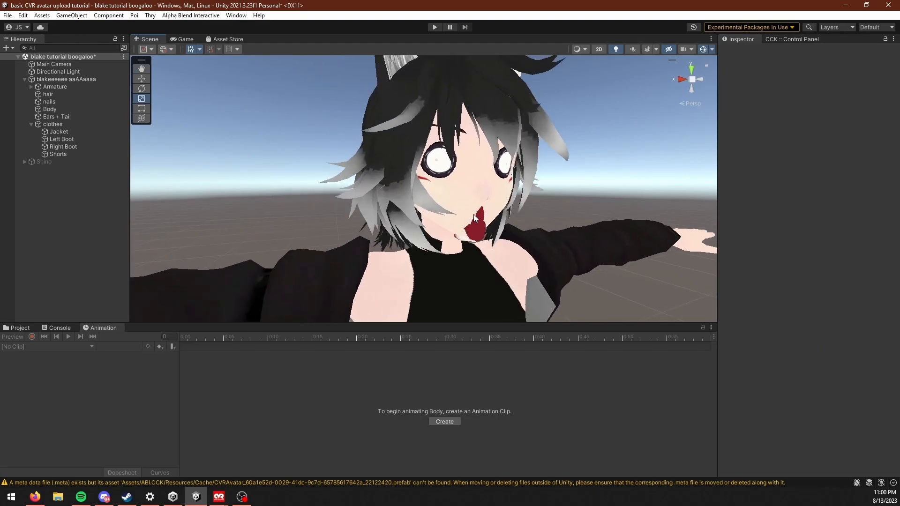
pyautogui.click(488, 237)
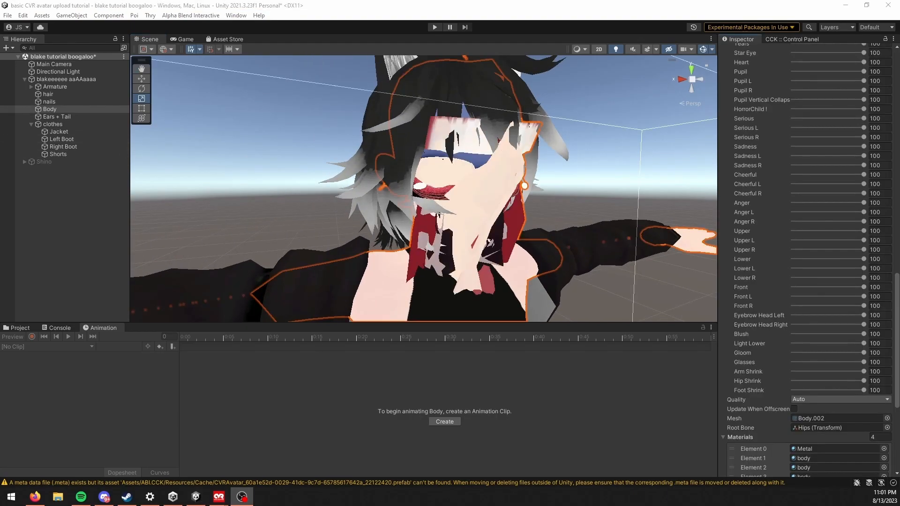
pyautogui.scroll(-4, 541, 264)
pyautogui.moveTo(656, 239); pyautogui.dragTo(595, 242, button='right')
pyautogui.moveTo(595, 243); pyautogui.dragTo(518, 234, button='middle')
pyautogui.keyDown('alt'); pyautogui.moveTo(517, 234); pyautogui.dragTo(561, 251); pyautogui.keyUp('alt')
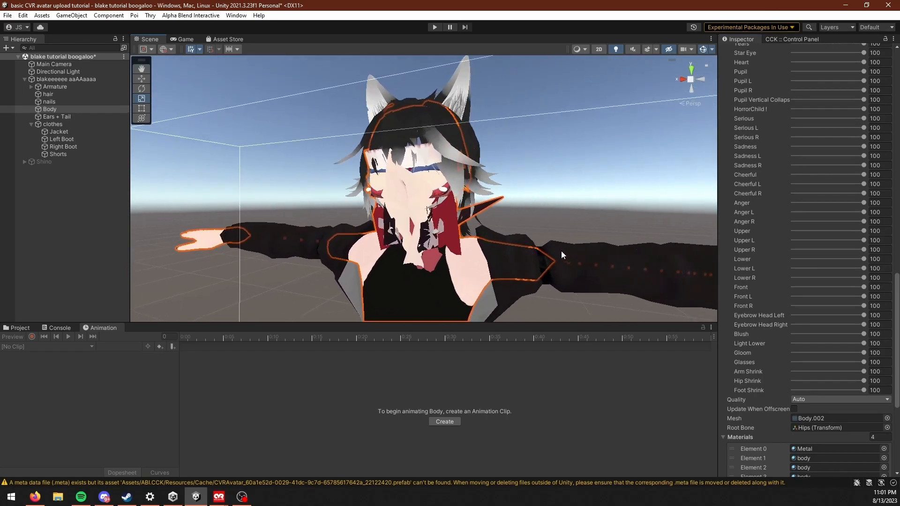
pyautogui.scroll(6, 769, 274)
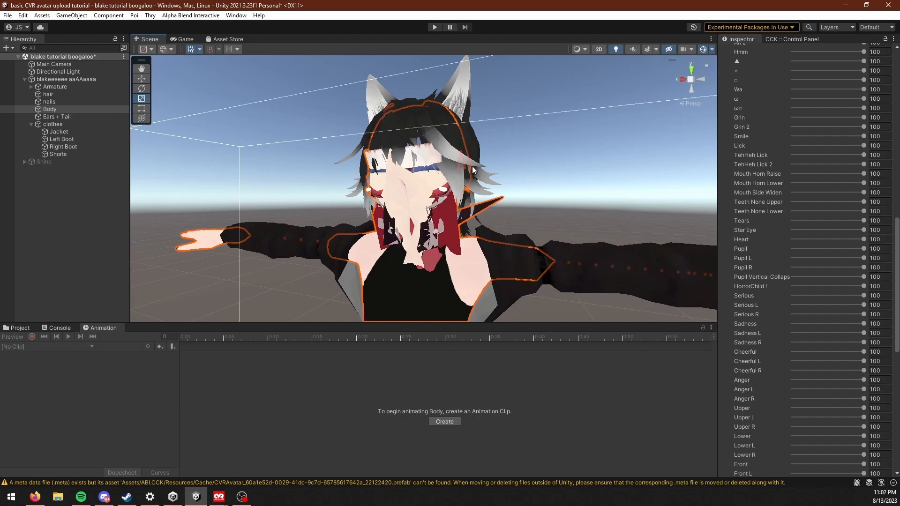
# Step: Reset the Body mesh's facial blend shapes to 0, leaving Arm Shrink, Hip Shrink and Foot Shrink at 100
pyautogui.moveTo(462, 140); pyautogui.dragTo(511, 251, button='middle')
pyautogui.scroll(4, 510, 251)
pyautogui.scroll(3, 511, 254)
pyautogui.scroll(2, 833, 190)
pyautogui.scroll(-3, 815, 390)
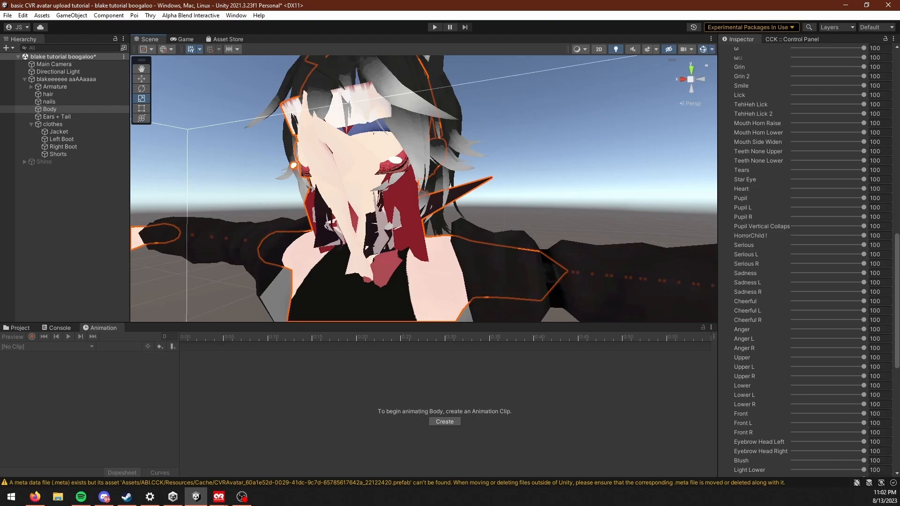
pyautogui.scroll(-2, 499, 231)
pyautogui.moveTo(512, 273); pyautogui.dragTo(508, 221, button='middle')
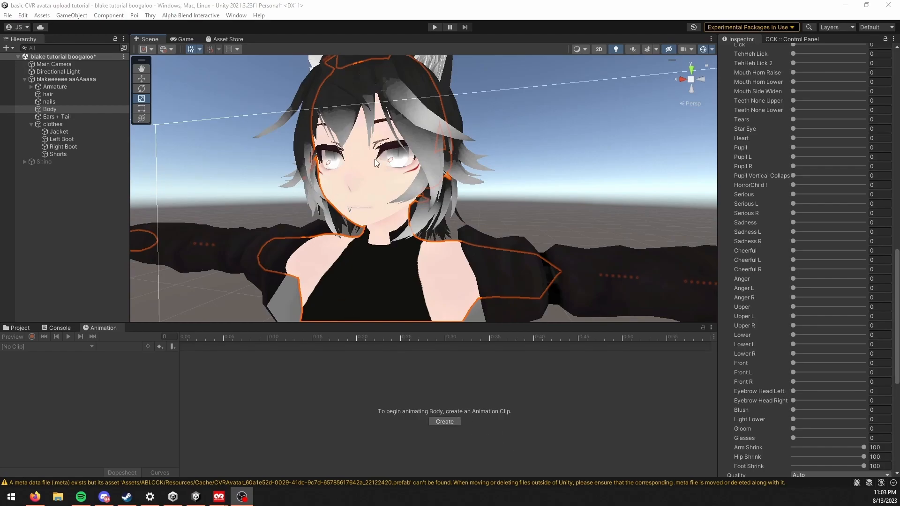
# Step: Create an animation clip named wink for the avatar's root object, saved in the animations folder
pyautogui.click(59, 79)
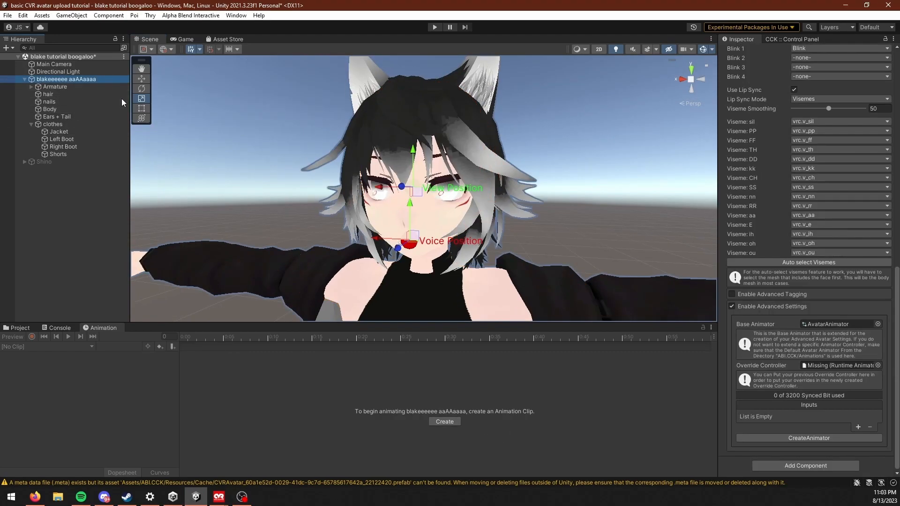
pyautogui.scroll(3, 367, 222)
pyautogui.moveTo(366, 219); pyautogui.dragTo(476, 402, button='middle')
pyautogui.click(54, 80)
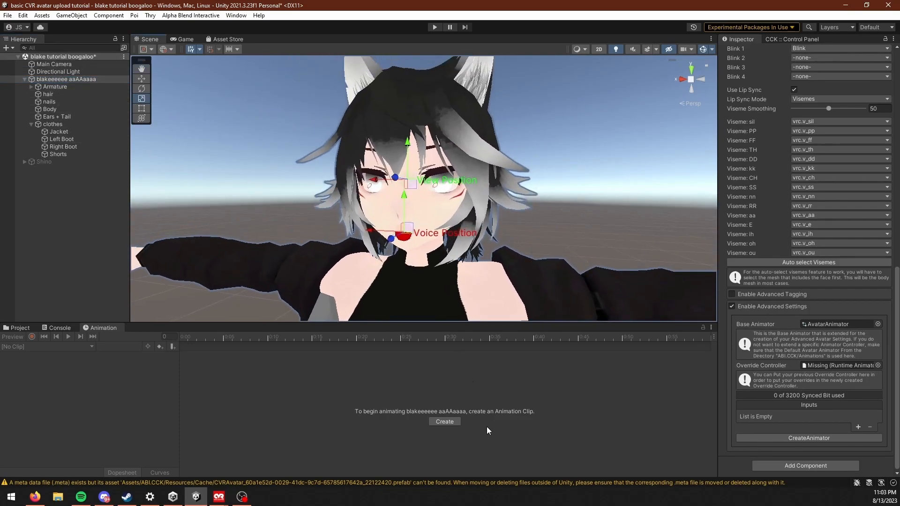
pyautogui.click(452, 421)
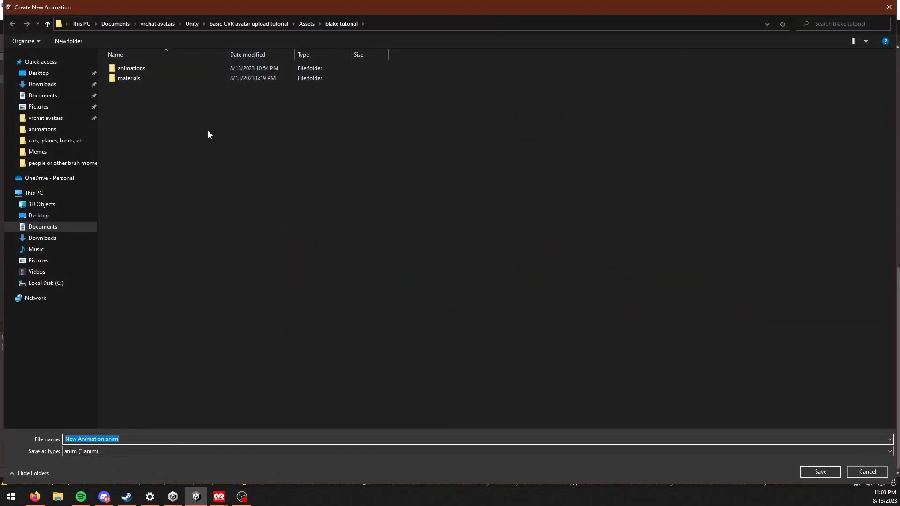
pyautogui.doubleClick(153, 69)
pyautogui.click(183, 440)
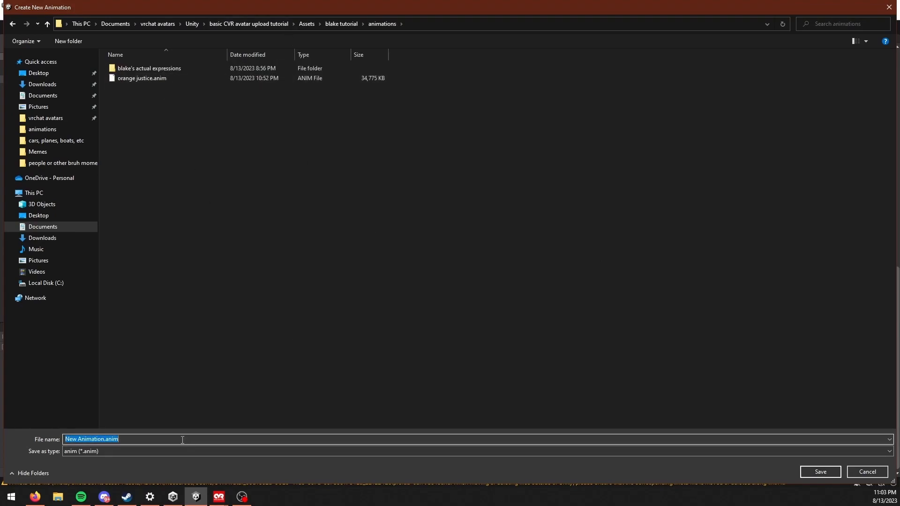
pyautogui.write('wink')
pyautogui.press('Return')
# Step: Turn on keyframe recording for the wink clip
pyautogui.moveTo(385, 231); pyautogui.dragTo(363, 214, button='middle')
pyautogui.scroll(2, 271, 264)
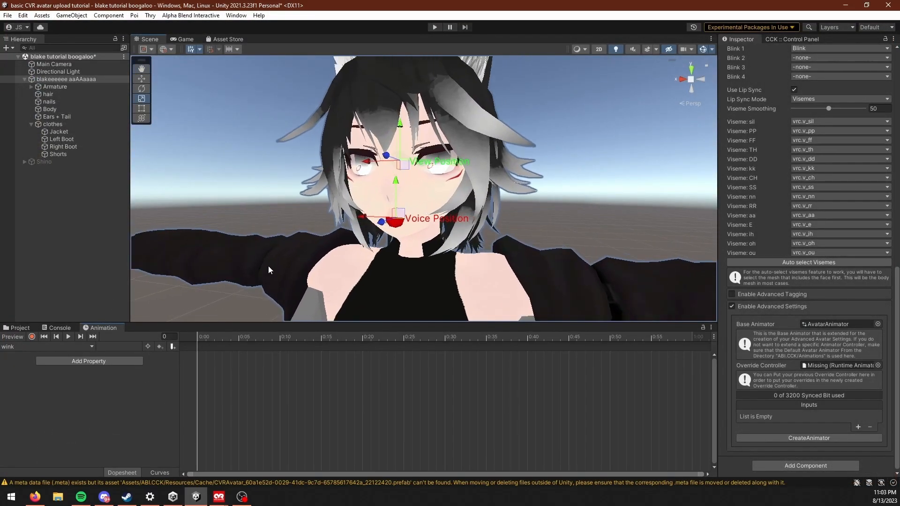
pyautogui.click(33, 336)
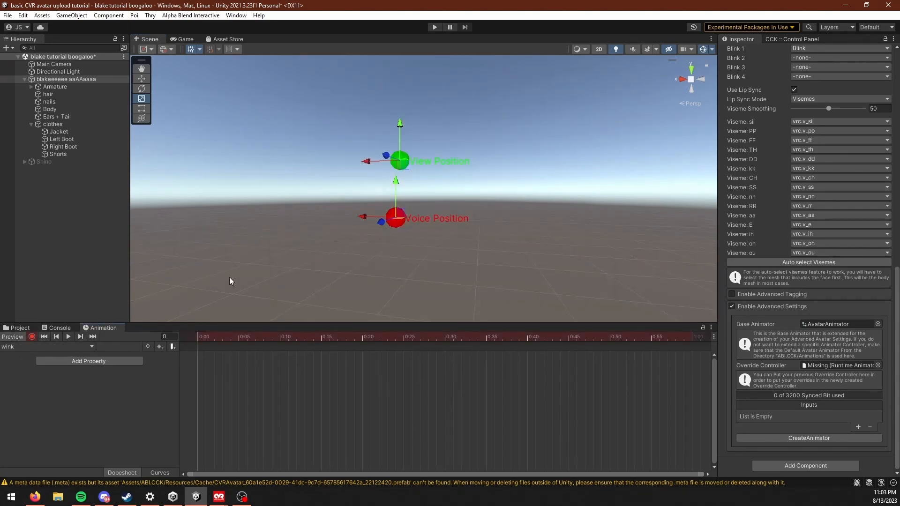
pyautogui.moveTo(383, 233); pyautogui.dragTo(489, 51, button='middle')
pyautogui.scroll(-3, 380, 197)
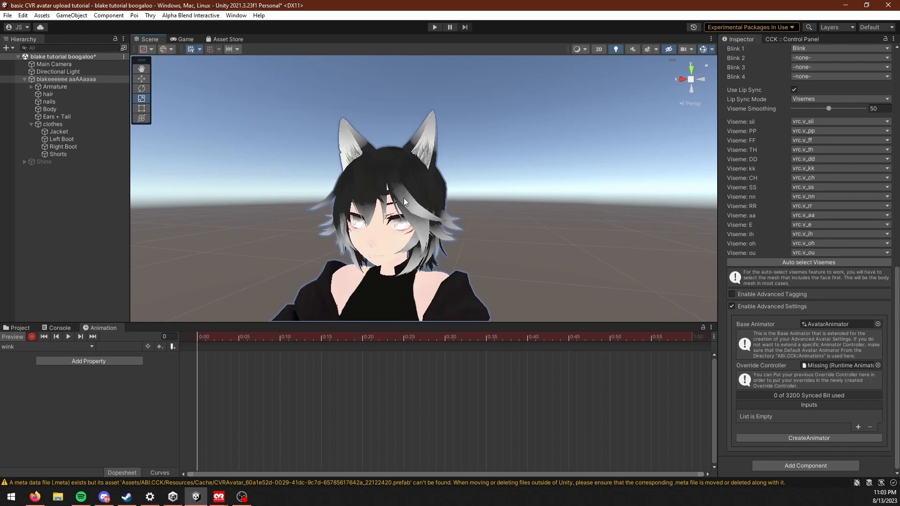
# Step: Select the avatar's Body mesh and bring up its facial blend shapes for keyframing
pyautogui.moveTo(412, 225); pyautogui.dragTo(470, 251, button='right')
pyautogui.moveTo(471, 250); pyautogui.dragTo(411, 179, button='middle')
pyautogui.scroll(-2, 412, 179)
pyautogui.moveTo(411, 179); pyautogui.dragTo(432, 219, button='right')
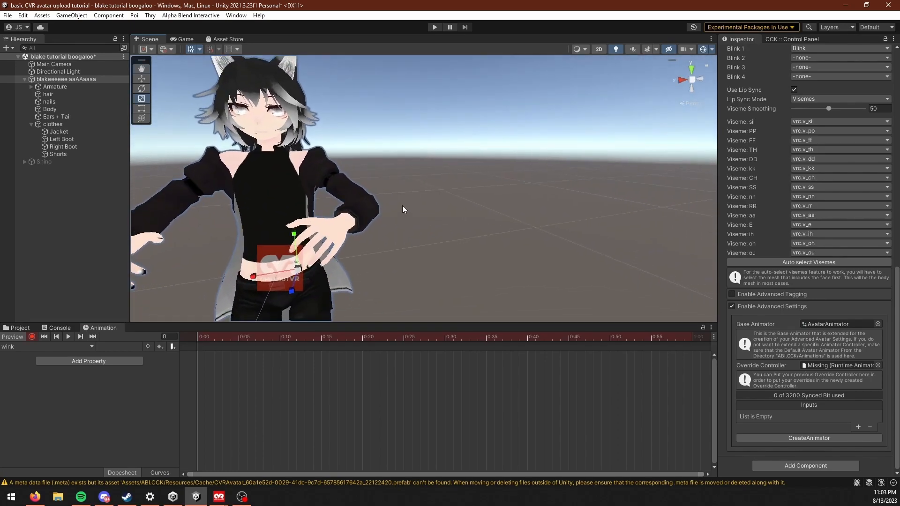
pyautogui.keyDown('alt'); pyautogui.moveTo(275, 236); pyautogui.dragTo(477, 229); pyautogui.keyUp('alt')
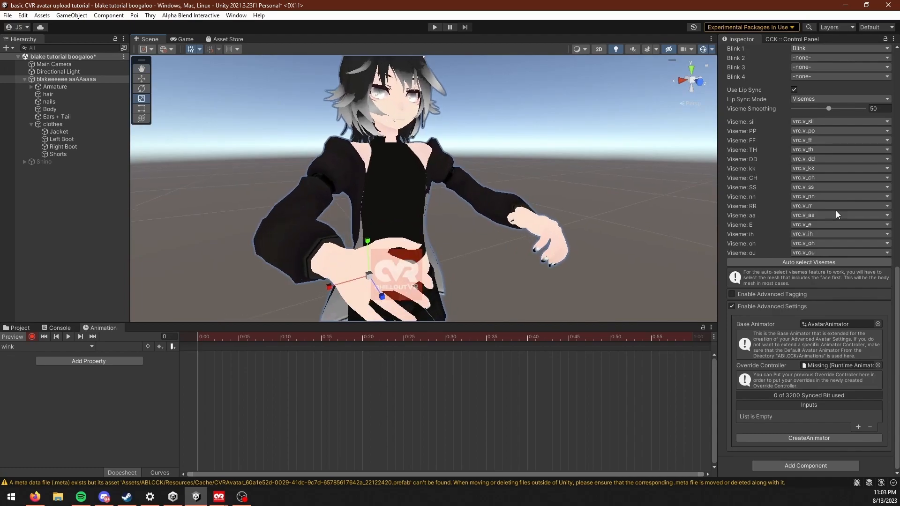
pyautogui.scroll(10, 830, 212)
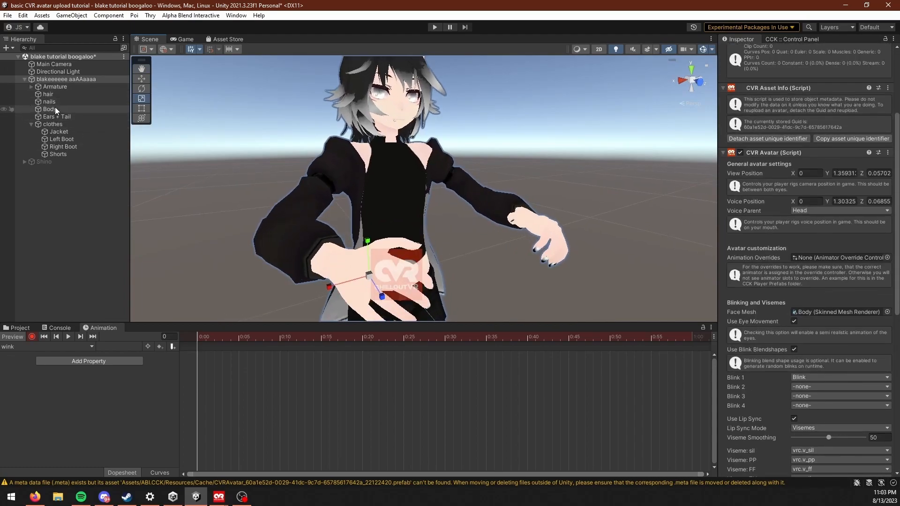
pyautogui.click(56, 110)
pyautogui.scroll(2, 484, 186)
pyautogui.moveTo(484, 186); pyautogui.dragTo(433, 180, button='middle')
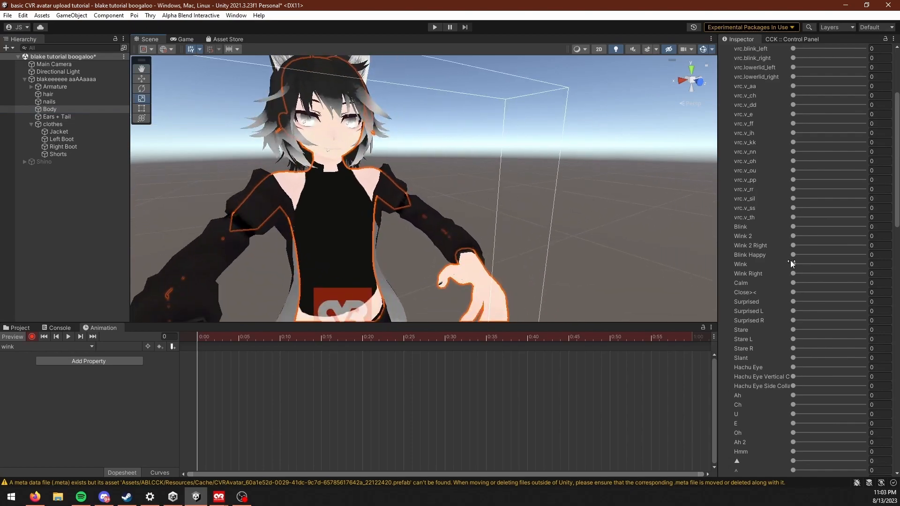
pyautogui.scroll(-5, 809, 229)
pyautogui.scroll(1, 790, 210)
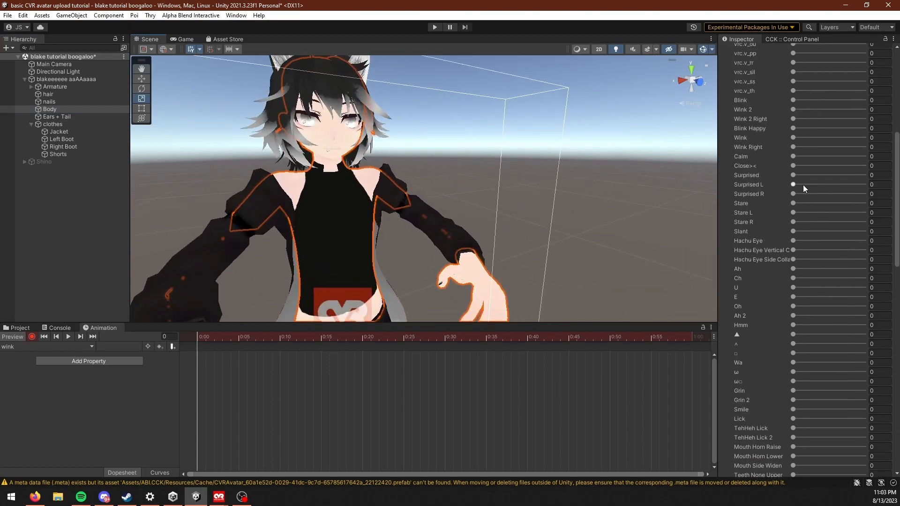
# Step: Record a key for the Surprised L blend shape at 0 in the wink clip and delete that key
pyautogui.moveTo(804, 186); pyautogui.dragTo(789, 186)
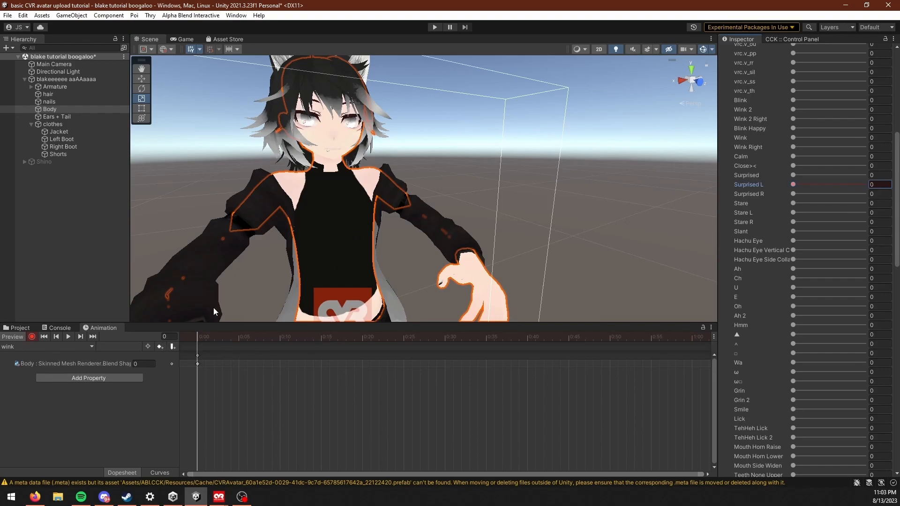
pyautogui.click(241, 497)
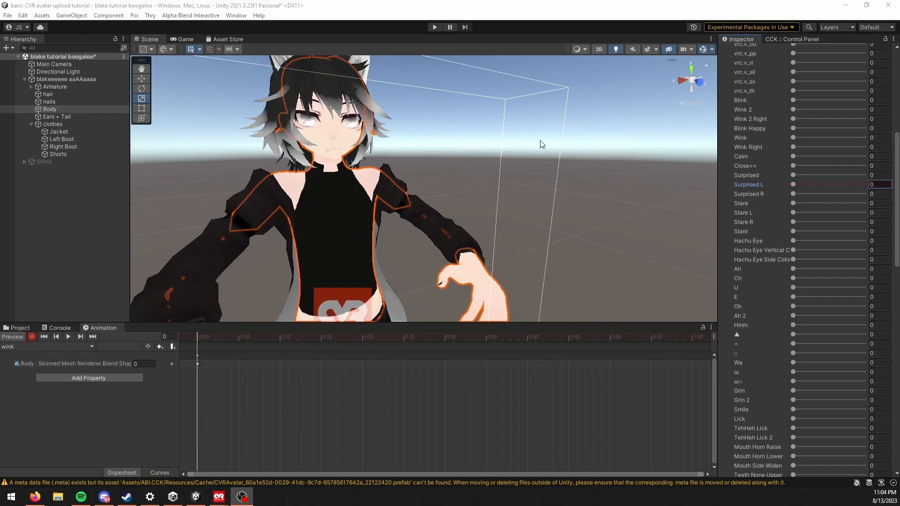
pyautogui.click(198, 364)
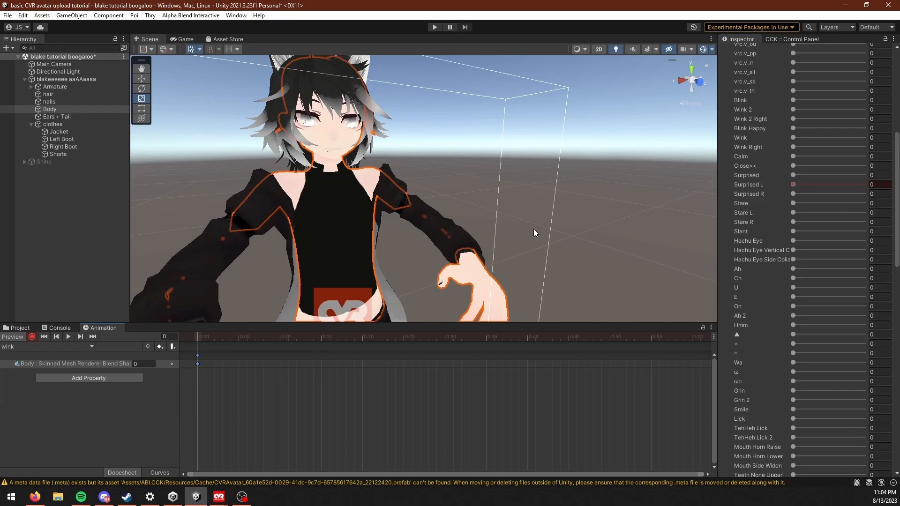
pyautogui.scroll(-3, 817, 186)
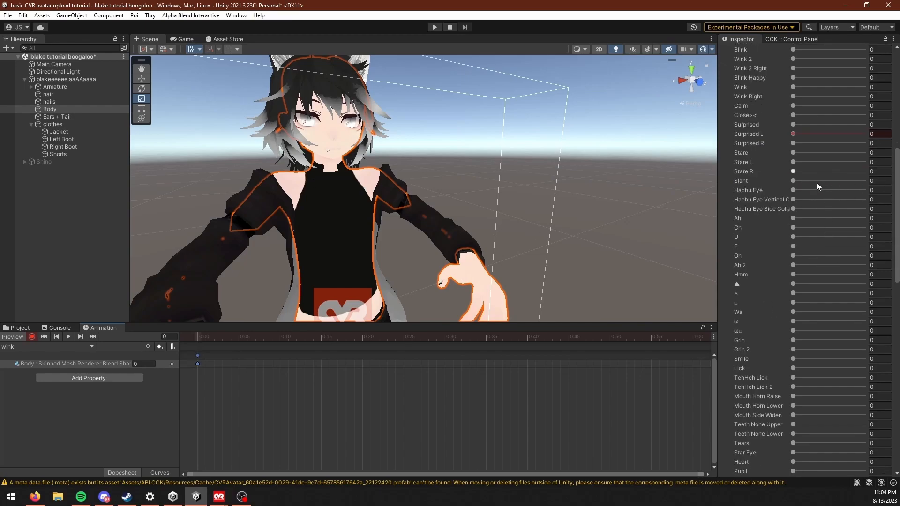
pyautogui.scroll(2, 780, 152)
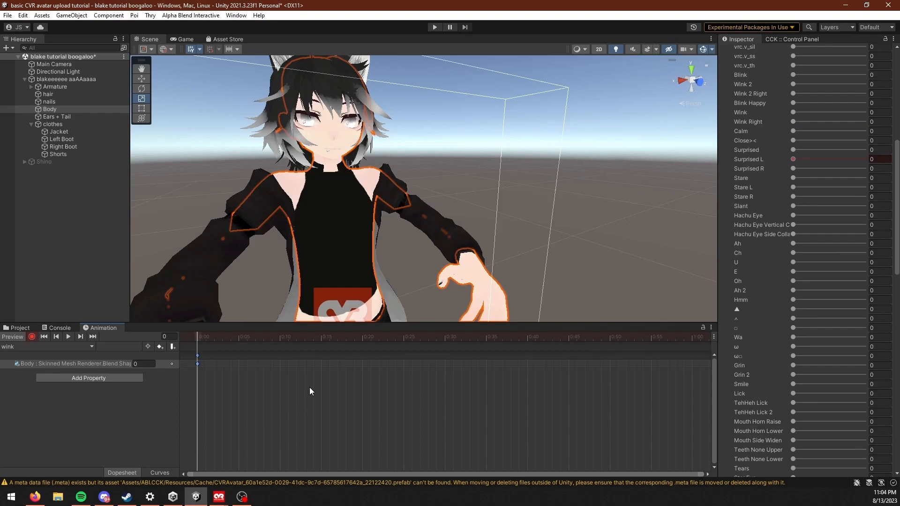
pyautogui.click(798, 160)
pyautogui.click(305, 421)
pyautogui.press('Delete')
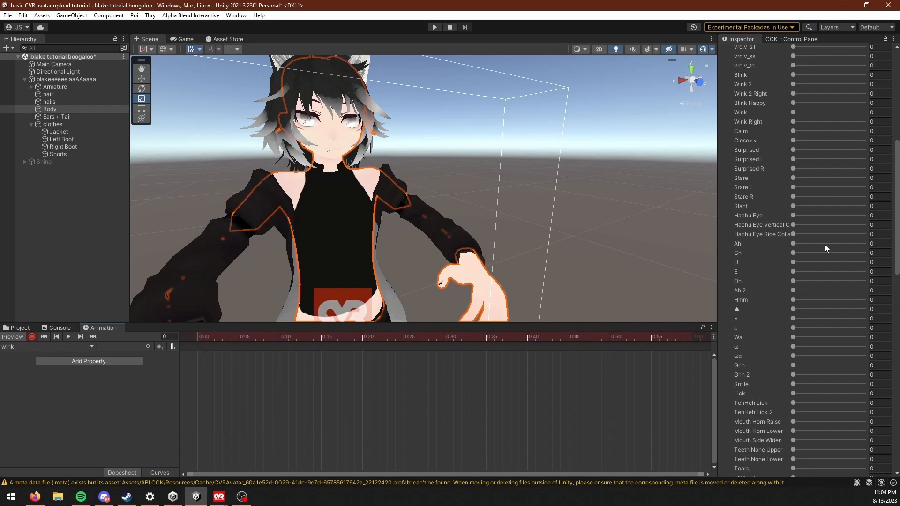
# Step: Record the TehHeh Lick 2 and Wink blend shapes at 100 on the first frame of the wink clip
pyautogui.scroll(-4, 792, 281)
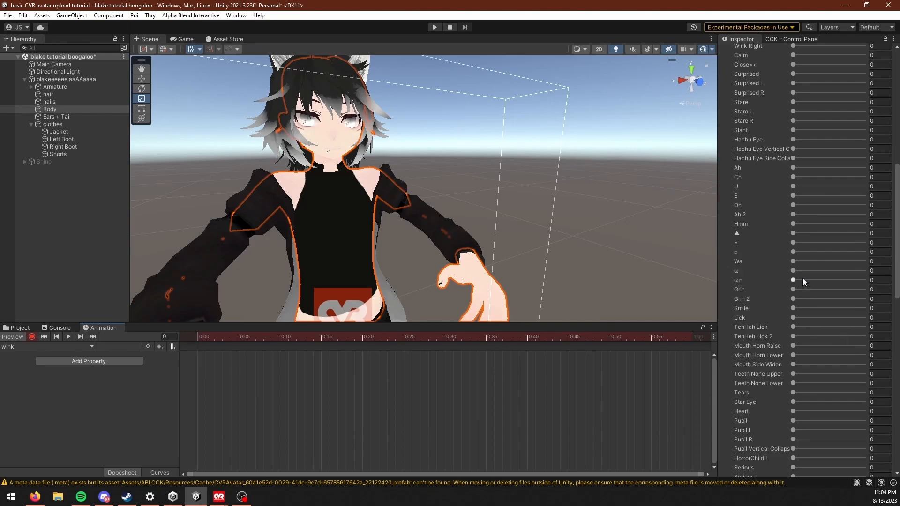
pyautogui.scroll(-3, 803, 300)
pyautogui.scroll(-4, 798, 293)
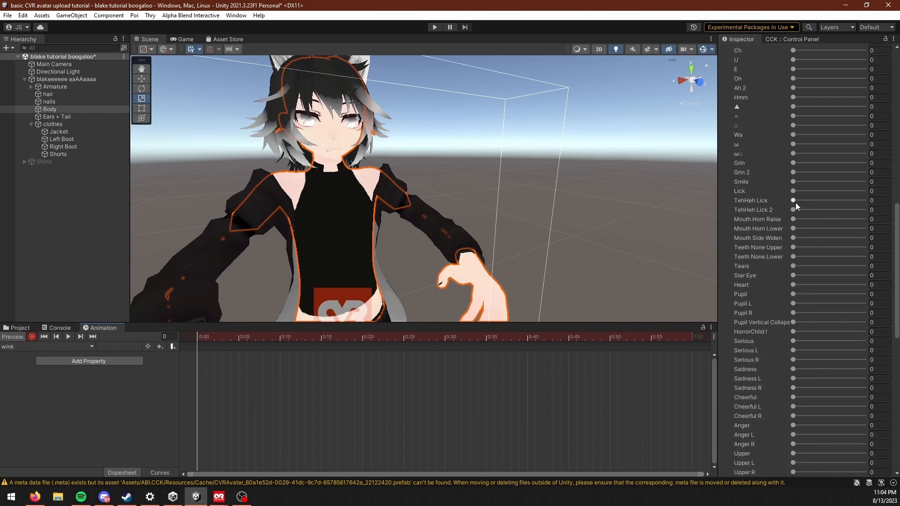
pyautogui.moveTo(793, 210); pyautogui.dragTo(869, 210)
pyautogui.scroll(2, 685, 202)
pyautogui.scroll(15, 821, 185)
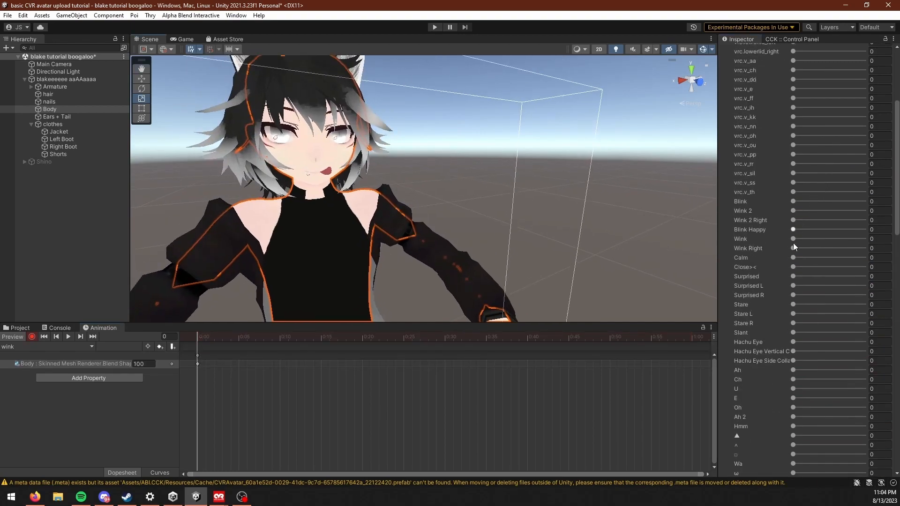
pyautogui.moveTo(793, 238); pyautogui.dragTo(866, 238)
# Step: Record the Upper L blend shape at 100 in the wink clip and delete the stray Upper R key
pyautogui.scroll(-4, 818, 309)
pyautogui.scroll(-20, 817, 308)
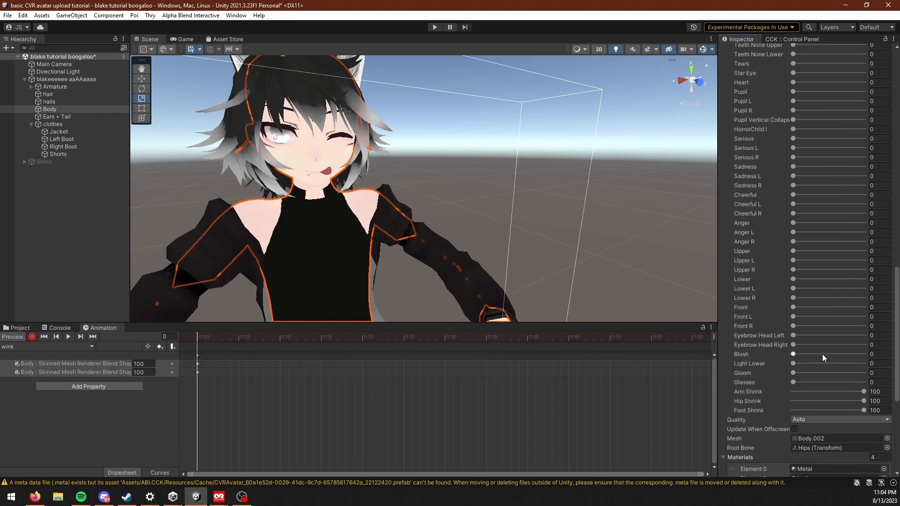
pyautogui.moveTo(793, 270); pyautogui.dragTo(692, 268)
pyautogui.moveTo(799, 260); pyautogui.dragTo(866, 260)
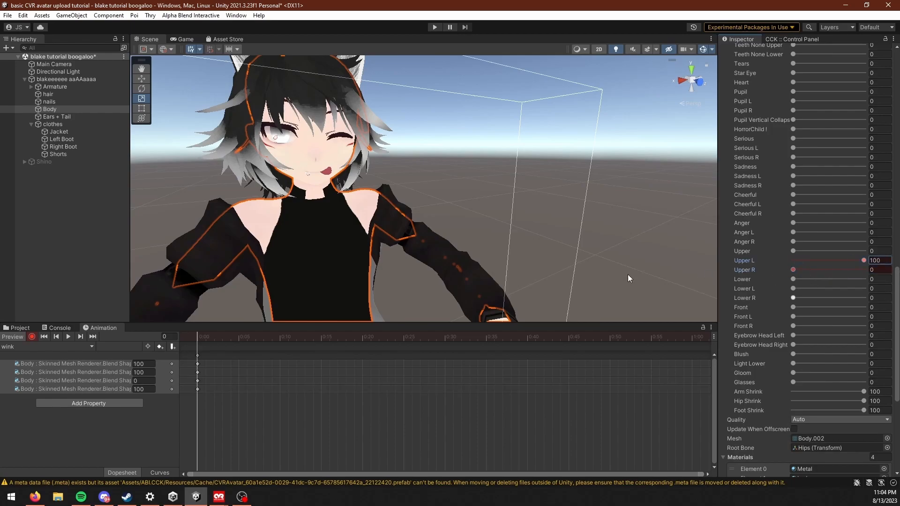
pyautogui.click(198, 381)
pyautogui.press('Delete')
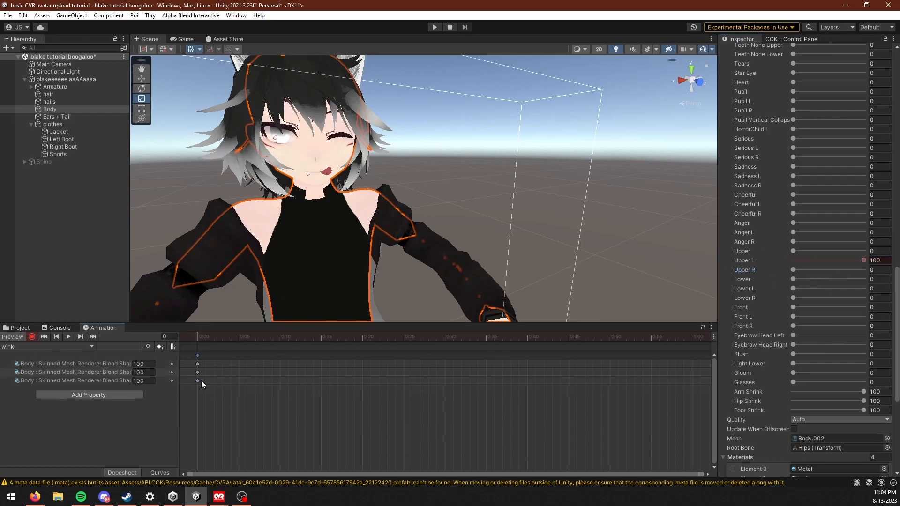
# Step: Copy all of the wink clip's keys from frame 0 to frame 1
pyautogui.scroll(2, 356, 243)
pyautogui.scroll(2, 367, 235)
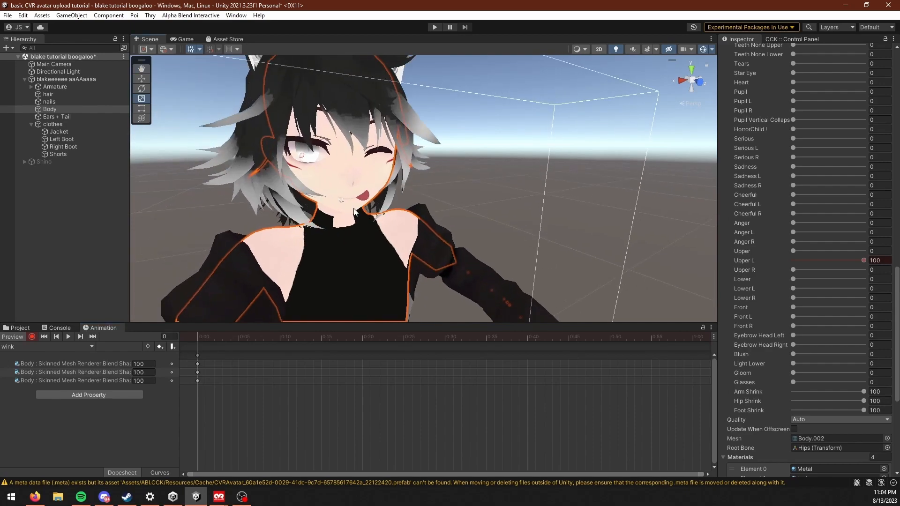
pyautogui.click(240, 412)
pyautogui.hotkey('ctrl', 'a')
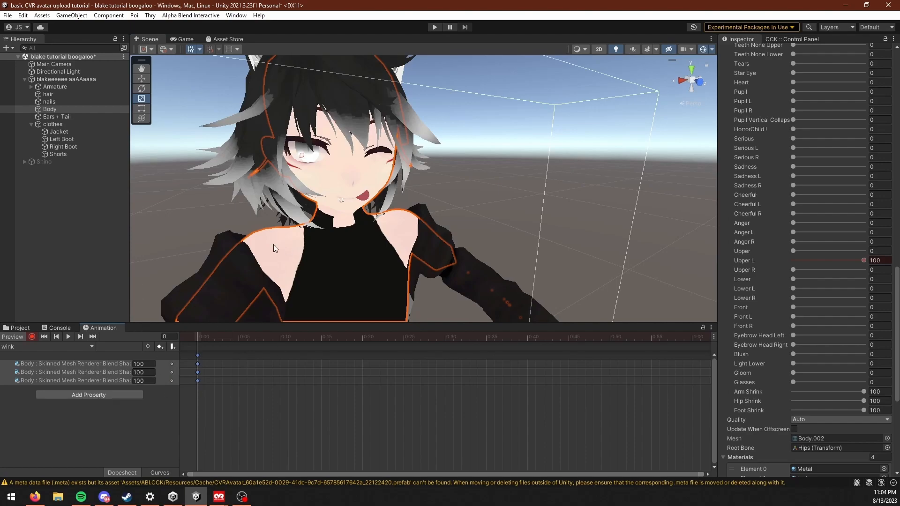
pyautogui.moveTo(303, 230); pyautogui.dragTo(297, 190, button='middle')
pyautogui.moveTo(301, 273); pyautogui.dragTo(319, 299, button='middle')
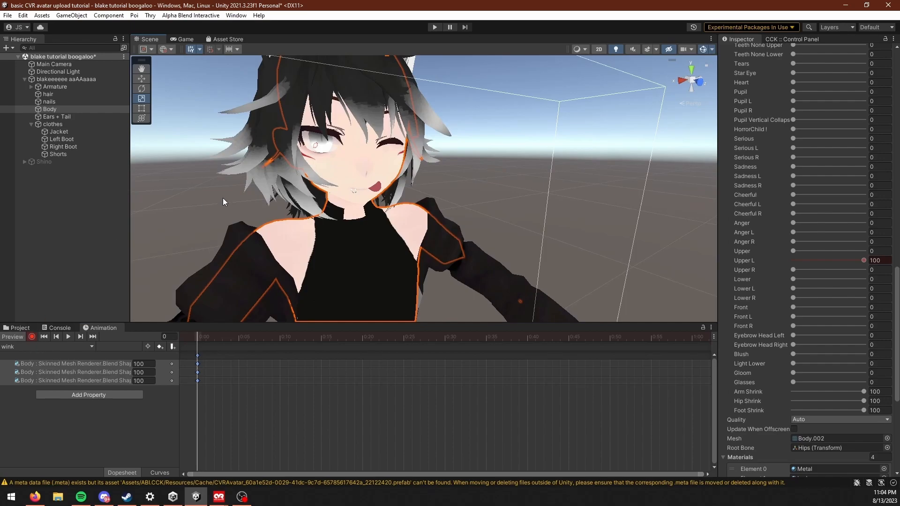
pyautogui.moveTo(273, 453); pyautogui.dragTo(182, 317)
pyautogui.moveTo(273, 427); pyautogui.dragTo(169, 293)
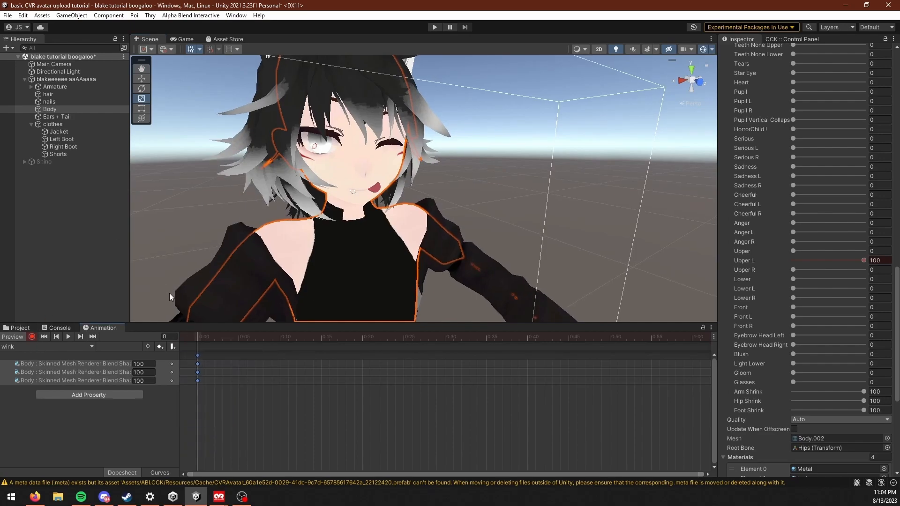
pyautogui.moveTo(203, 340)
pyautogui.mouseDown()
pyautogui.moveTo(669, 349)
pyautogui.moveTo(206, 338)
pyautogui.mouseUp()
pyautogui.hotkey('ctrl', 'v')
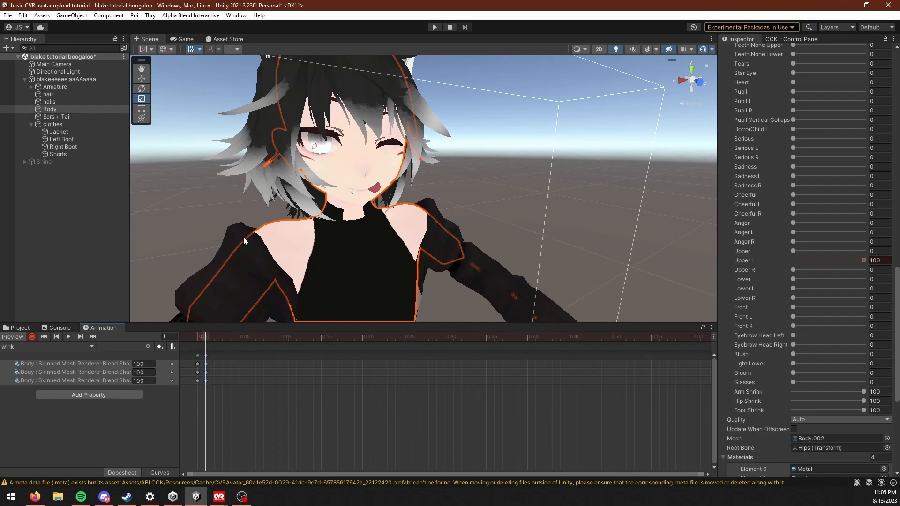
# Step: Return the playhead to frame 0 and inspect the winking expression on the avatar's face
pyautogui.moveTo(202, 372); pyautogui.dragTo(194, 358)
pyautogui.click(230, 401)
pyautogui.click(201, 336)
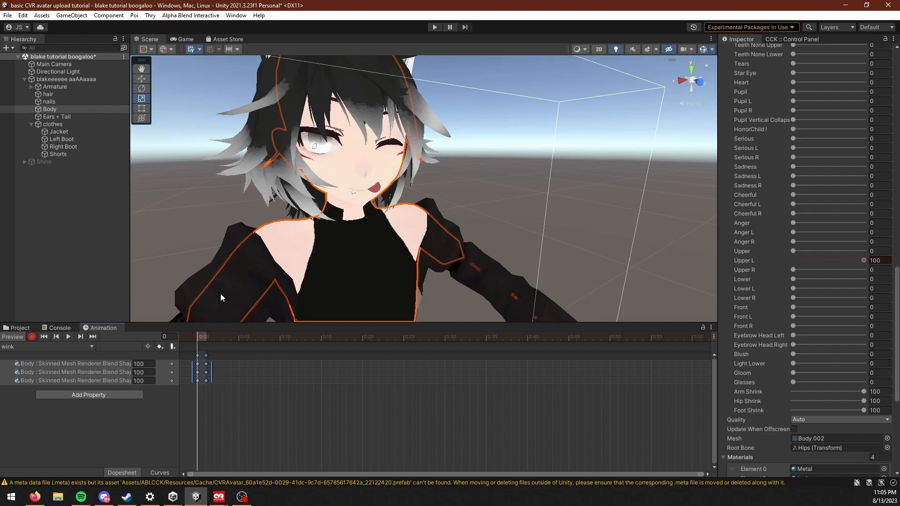
pyautogui.scroll(2, 220, 293)
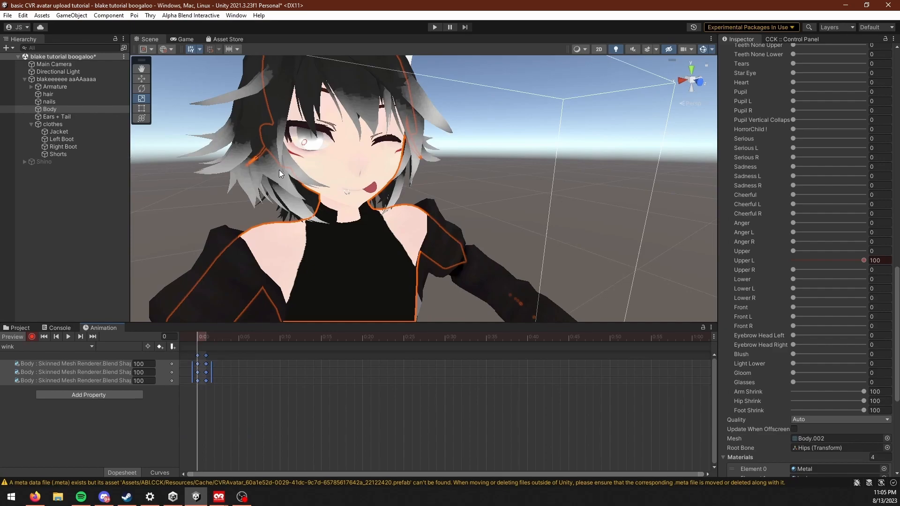
pyautogui.scroll(-3, 280, 170)
pyautogui.moveTo(279, 169); pyautogui.dragTo(300, 196, button='middle')
pyautogui.scroll(3, 300, 196)
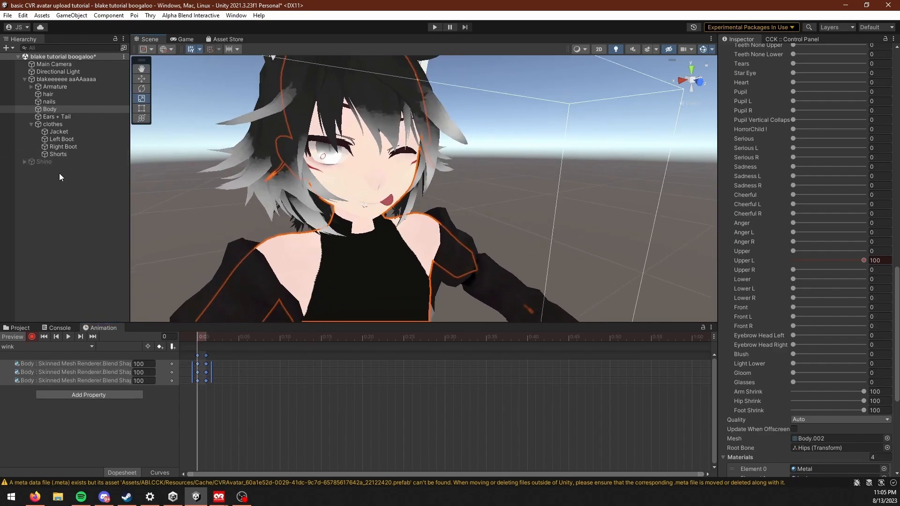
# Step: Create a new animation clip named angry in the animations folder and turn on keyframe recording for it
pyautogui.click(48, 349)
pyautogui.click(43, 372)
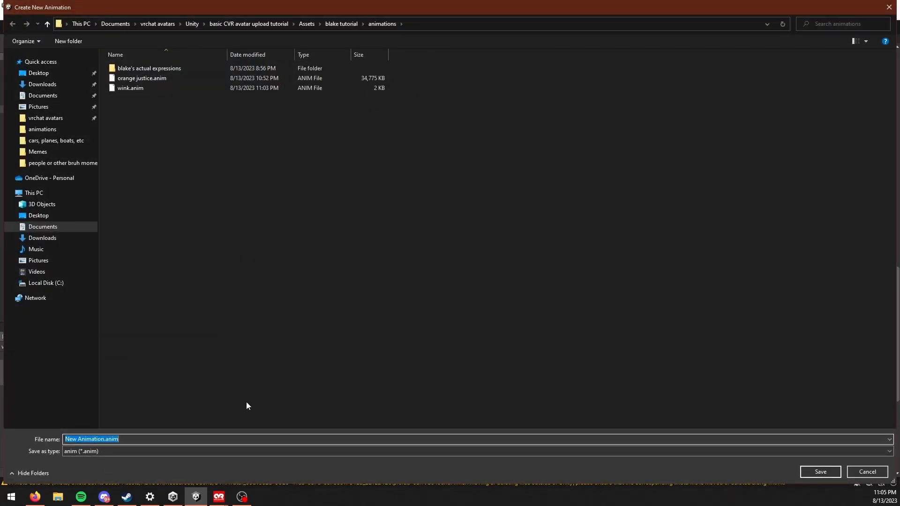
pyautogui.write('angry')
pyautogui.press('Return')
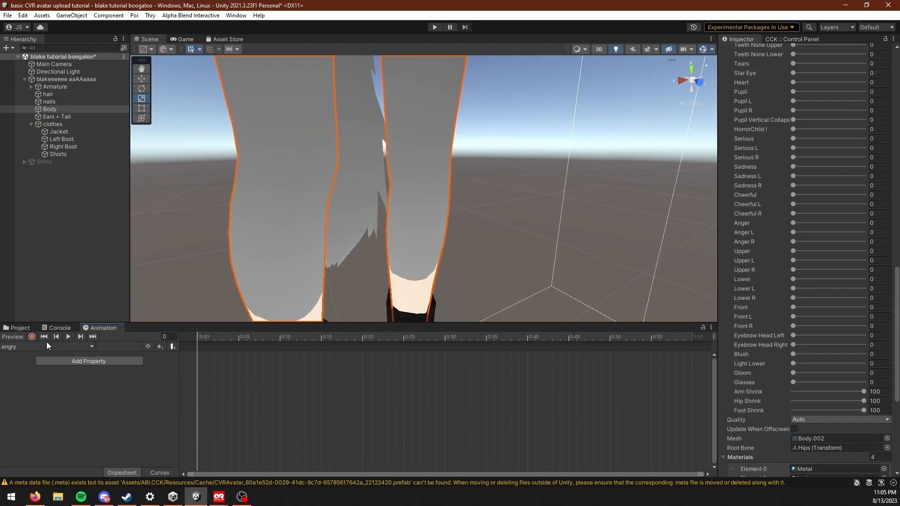
pyautogui.click(31, 336)
pyautogui.scroll(3, 538, 234)
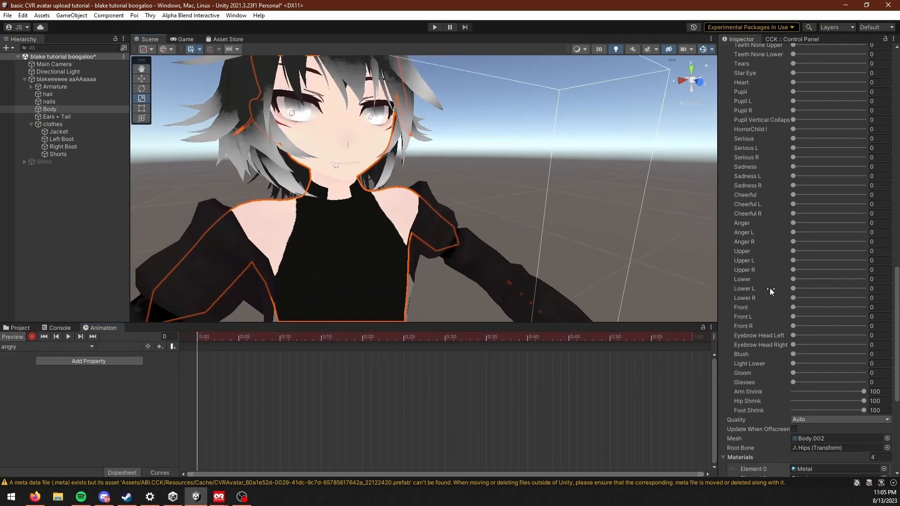
# Step: Record the Body mesh's Anger blend shape at 100 on the first frame of the angry clip
pyautogui.scroll(3, 778, 309)
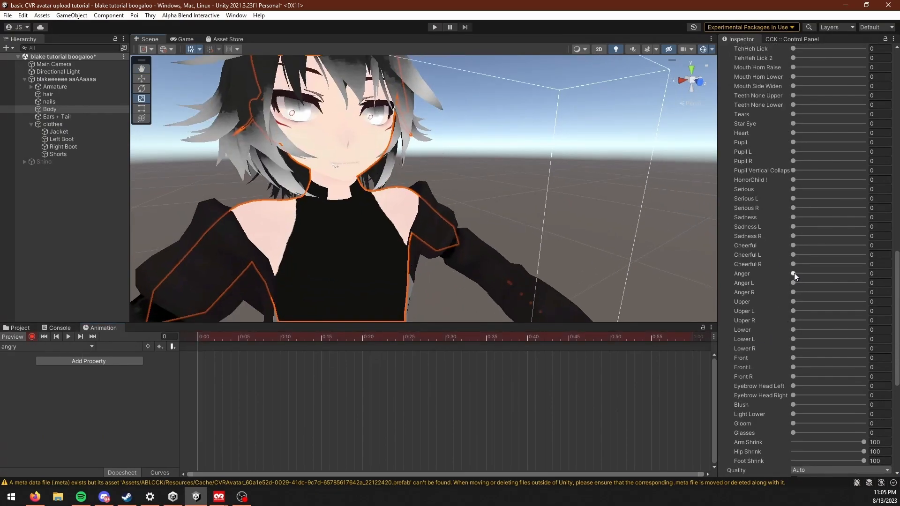
pyautogui.moveTo(792, 273); pyautogui.dragTo(866, 273)
pyautogui.scroll(3, 385, 198)
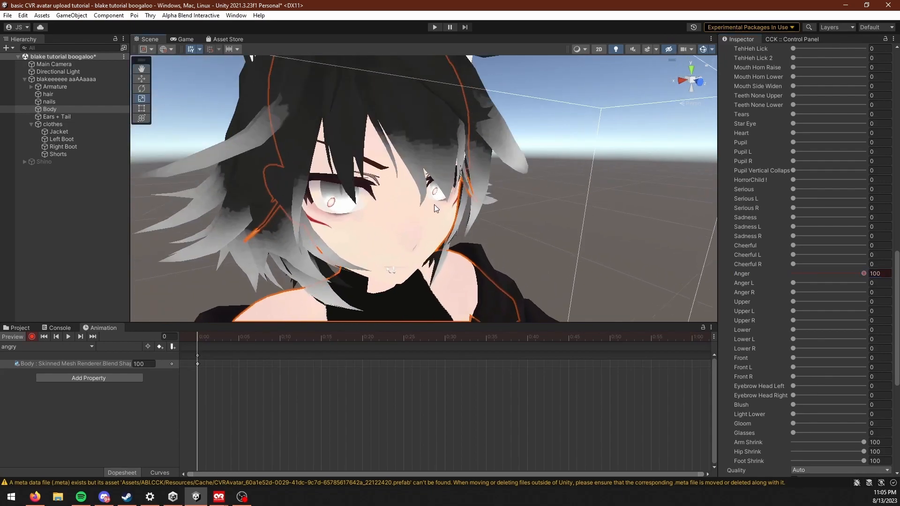
pyautogui.moveTo(434, 204); pyautogui.dragTo(401, 190, button='middle')
pyautogui.scroll(-2, 400, 190)
# Step: Record the Slant blend shape at 100 in the angry clip
pyautogui.scroll(6, 807, 220)
pyautogui.scroll(11, 803, 224)
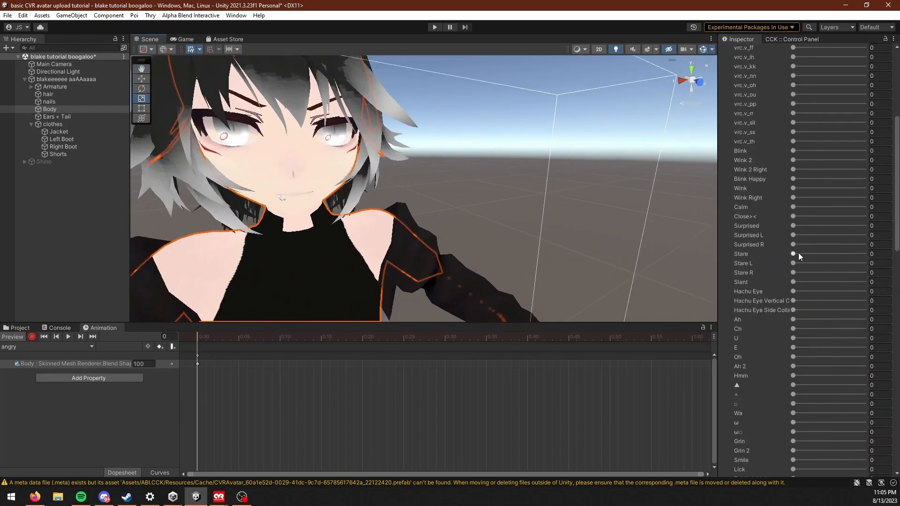
pyautogui.scroll(2, 785, 217)
pyautogui.scroll(-2, 779, 231)
pyautogui.moveTo(794, 283); pyautogui.dragTo(865, 282)
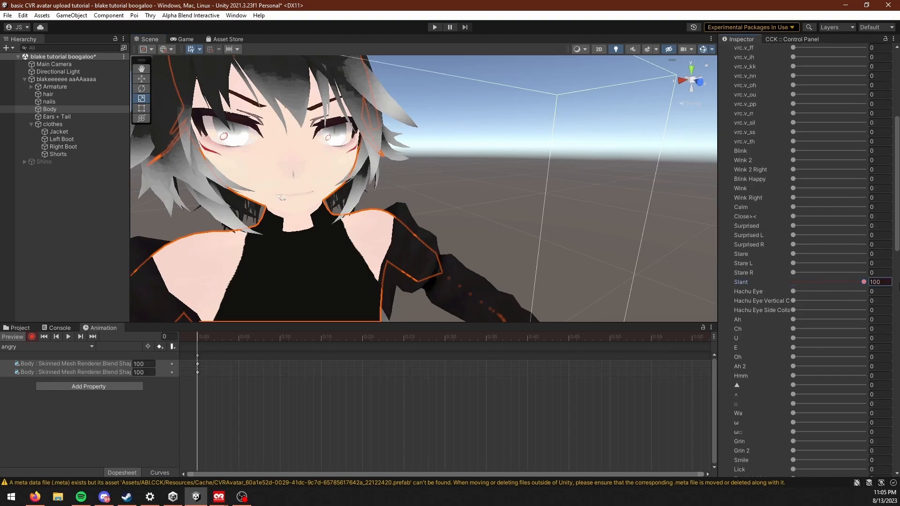
# Step: Record Mouth Horn Lower at 100 and Mouth Side Widen at 41.7 in the angry clip and check the face
pyautogui.scroll(-5, 805, 263)
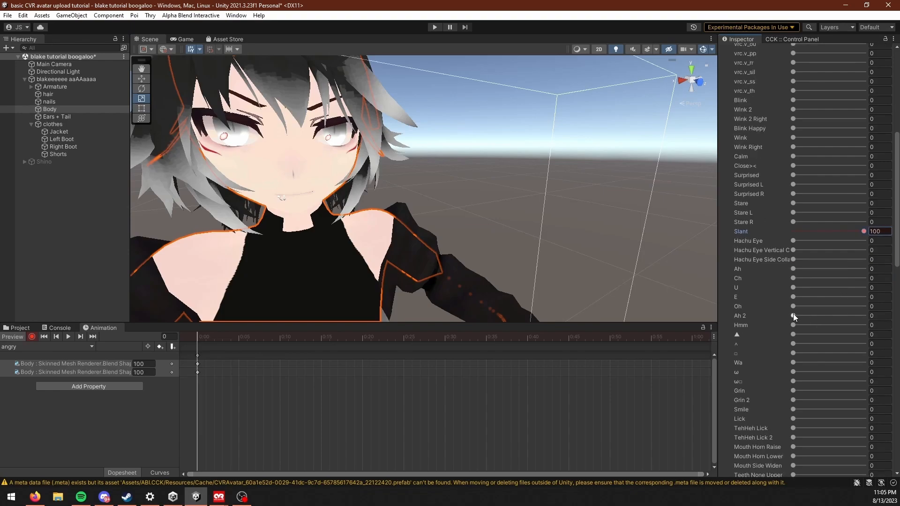
pyautogui.scroll(-1, 788, 373)
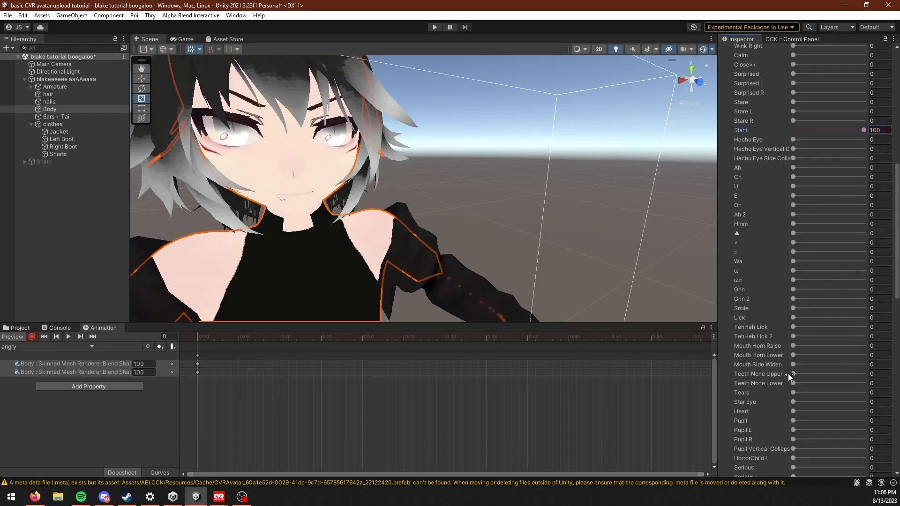
pyautogui.moveTo(794, 355); pyautogui.dragTo(864, 355)
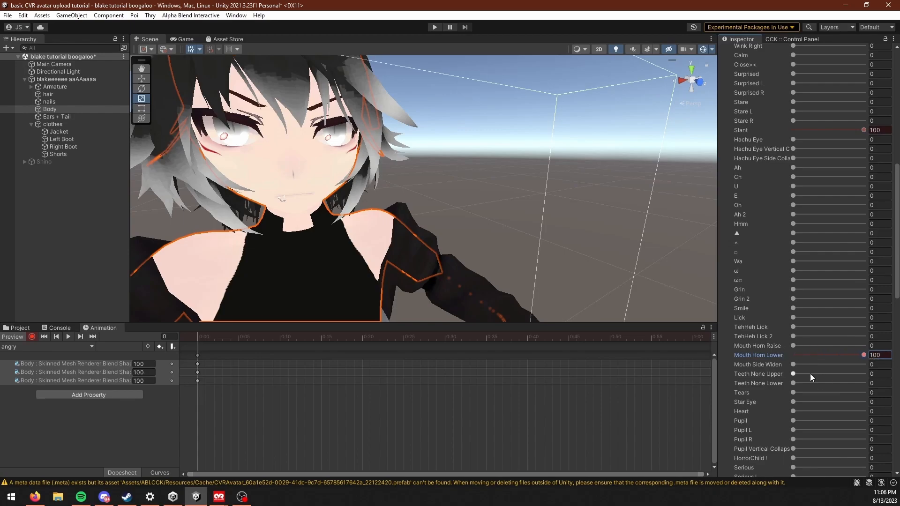
pyautogui.moveTo(795, 364); pyautogui.dragTo(823, 365)
pyautogui.moveTo(383, 200); pyautogui.dragTo(341, 180, button='right')
pyautogui.moveTo(341, 181); pyautogui.dragTo(386, 199, button='middle')
pyautogui.scroll(-3, 849, 375)
pyautogui.scroll(-2, 432, 188)
pyautogui.moveTo(432, 189); pyautogui.dragTo(452, 232, button='middle')
pyautogui.moveTo(441, 155); pyautogui.dragTo(452, 175, button='middle')
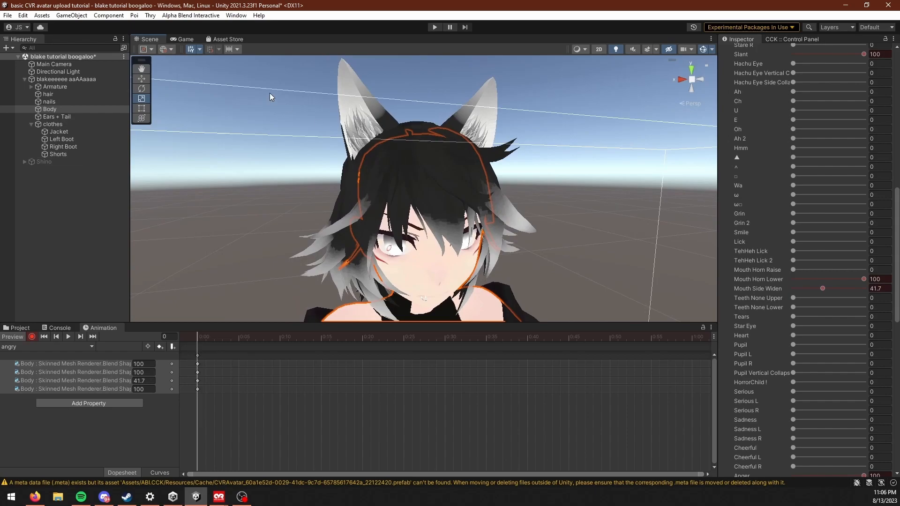
# Step: Expand the avatar's armature through hips, spine, chest, neck and head to Root_Ear1, and select the Ear2 bone
pyautogui.click(31, 86)
pyautogui.click(38, 94)
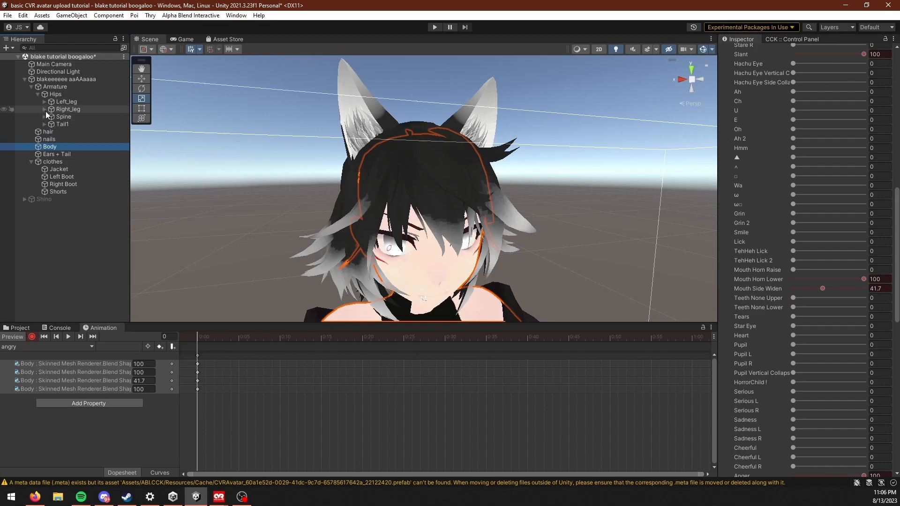
pyautogui.click(44, 116)
pyautogui.click(52, 124)
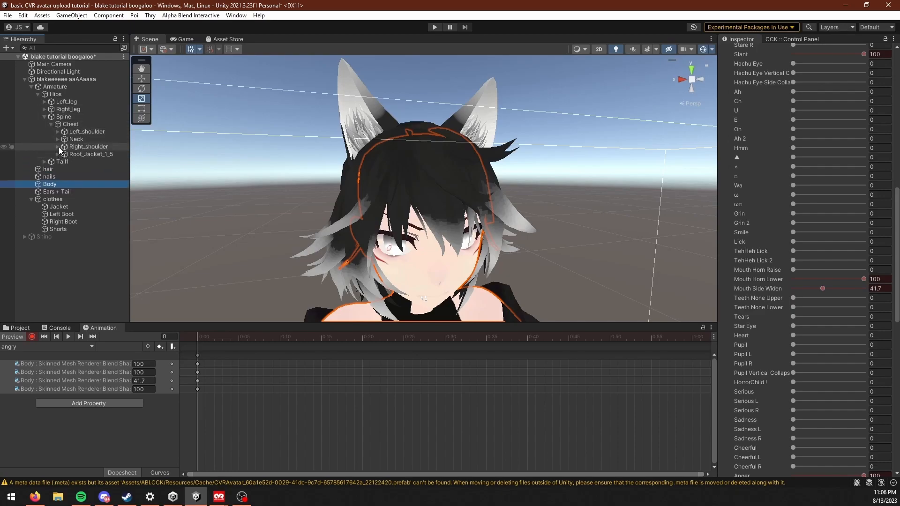
pyautogui.click(58, 139)
pyautogui.click(64, 154)
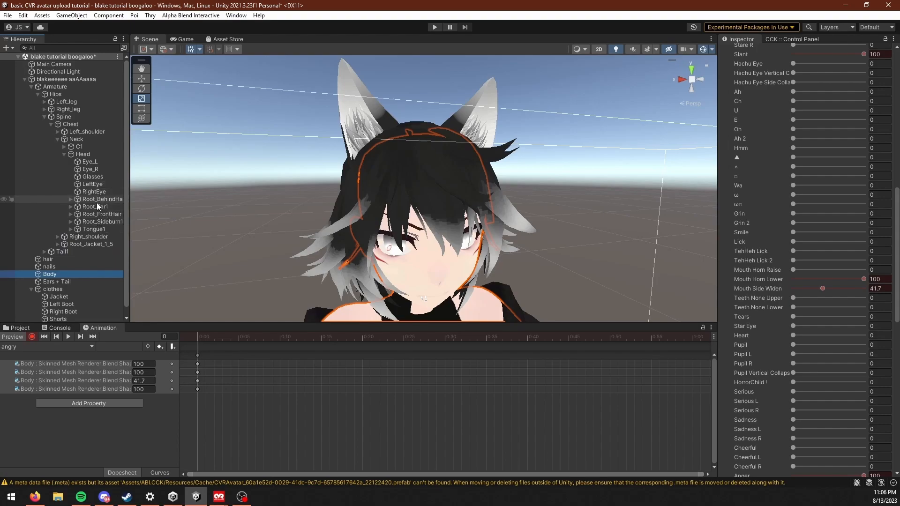
pyautogui.click(112, 214)
pyautogui.click(113, 223)
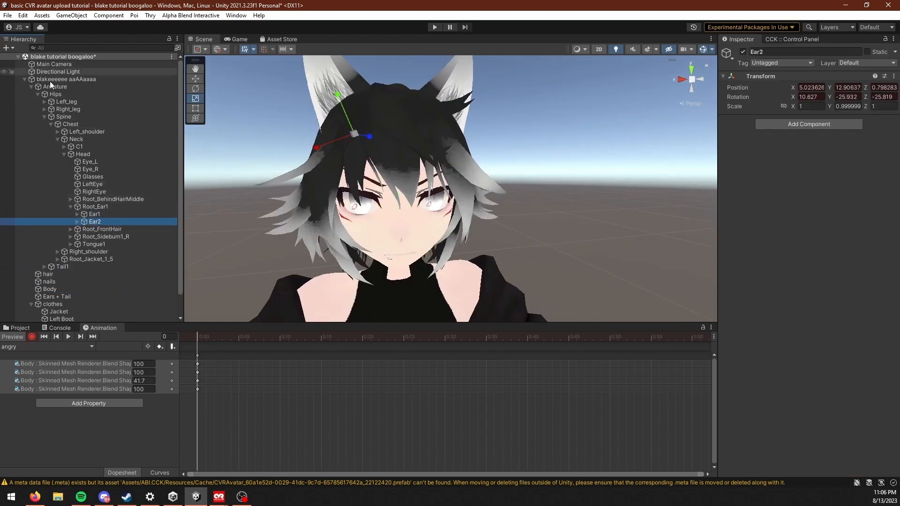
# Step: Rotate the Ear2 bone with the Rotate tool to record an angry ear pose on the clip's first frame
pyautogui.click(197, 91)
pyautogui.moveTo(326, 161); pyautogui.dragTo(340, 181, button='middle')
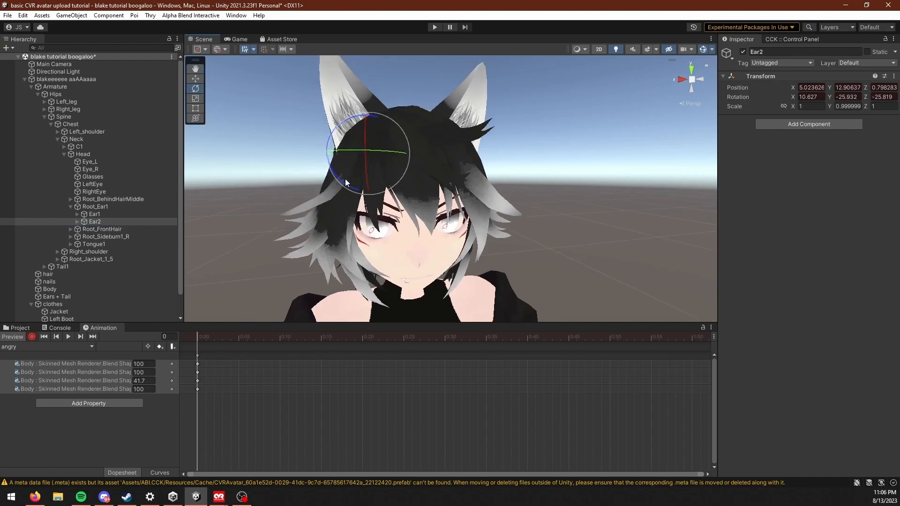
pyautogui.moveTo(381, 154); pyautogui.dragTo(368, 168, button='middle')
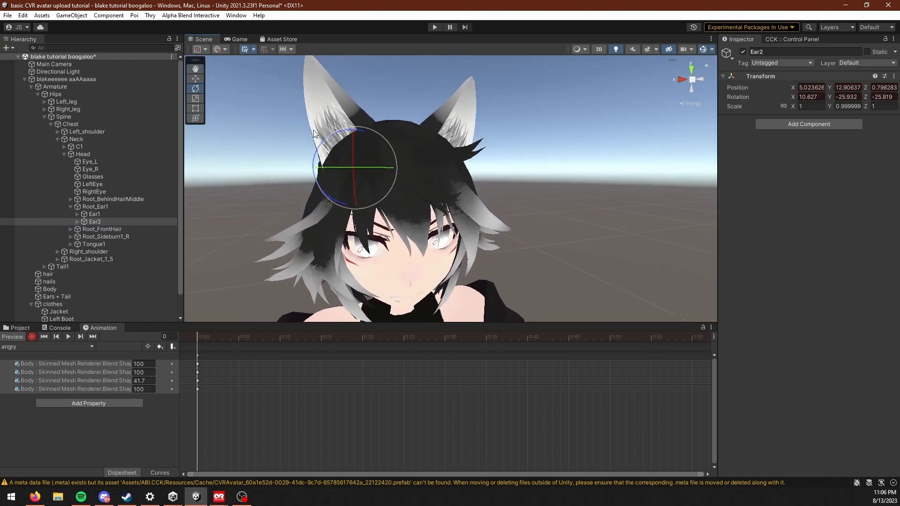
pyautogui.moveTo(598, 96); pyautogui.dragTo(644, 126, button='middle')
pyautogui.moveTo(381, 174); pyautogui.dragTo(409, 200)
pyautogui.moveTo(410, 200); pyautogui.dragTo(390, 219, button='middle')
# Step: Rotate the Ear1 bone to 12.67, 41.682, 19.785 to record the other ear's angry pose
pyautogui.click(123, 217)
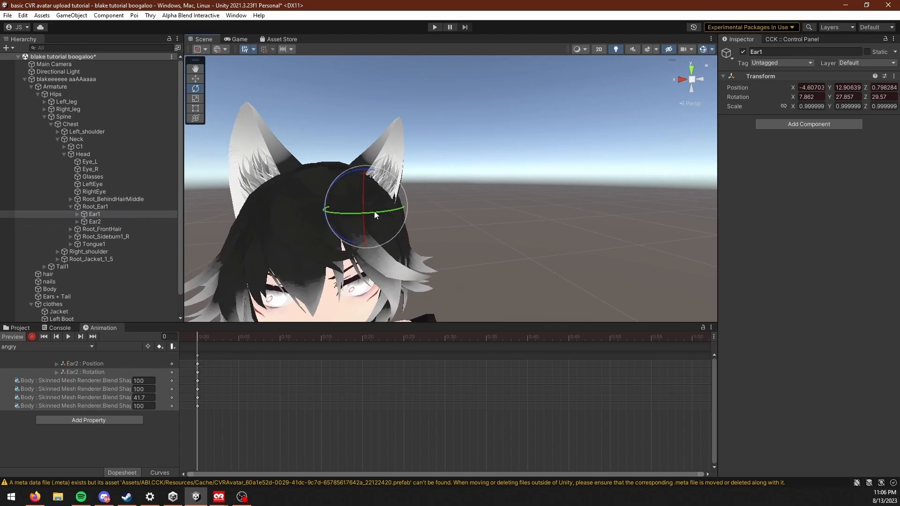
pyautogui.moveTo(374, 212); pyautogui.dragTo(367, 209)
pyautogui.moveTo(385, 176); pyautogui.dragTo(375, 172)
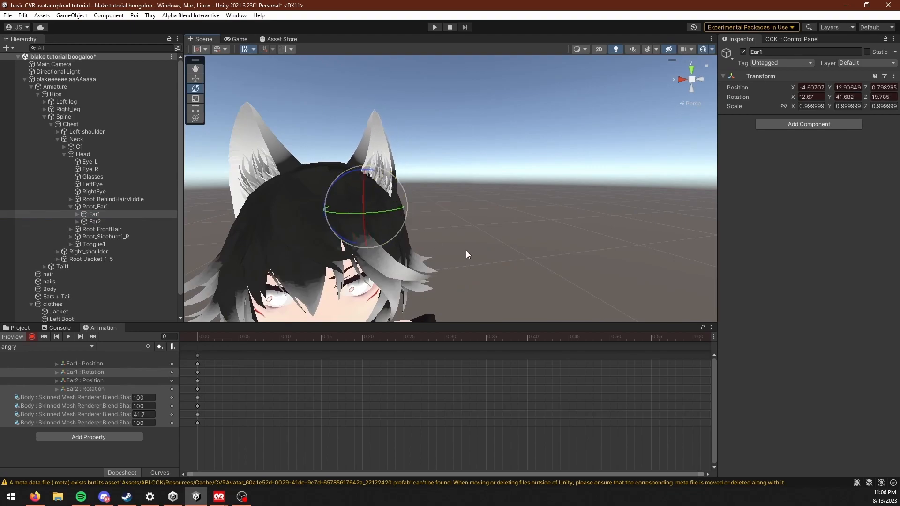
# Step: Examine the avatar's angry face and both ear poses from the front
pyautogui.scroll(-5, 467, 243)
pyautogui.moveTo(469, 216); pyautogui.dragTo(723, 76, button='right')
pyautogui.click(699, 74)
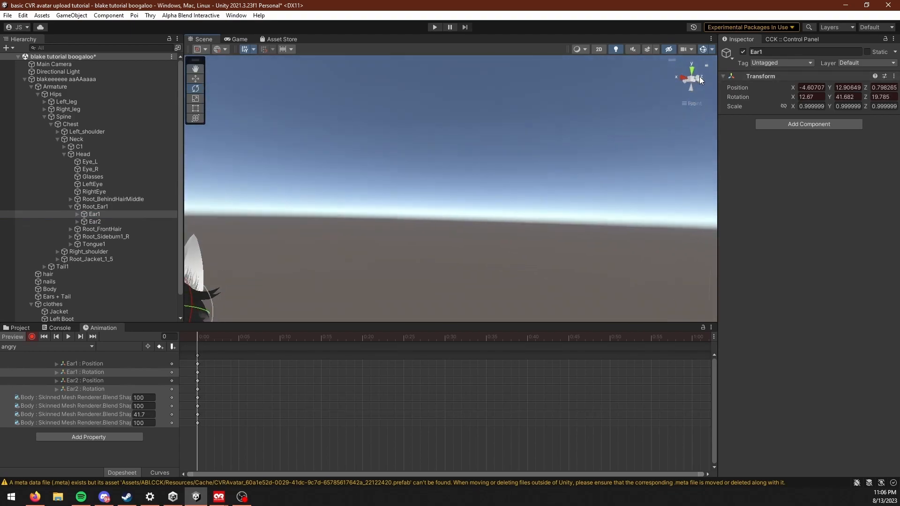
pyautogui.moveTo(478, 117); pyautogui.dragTo(491, 145, button='middle')
pyautogui.moveTo(497, 241); pyautogui.dragTo(497, 206, button='middle')
pyautogui.scroll(-1, 508, 208)
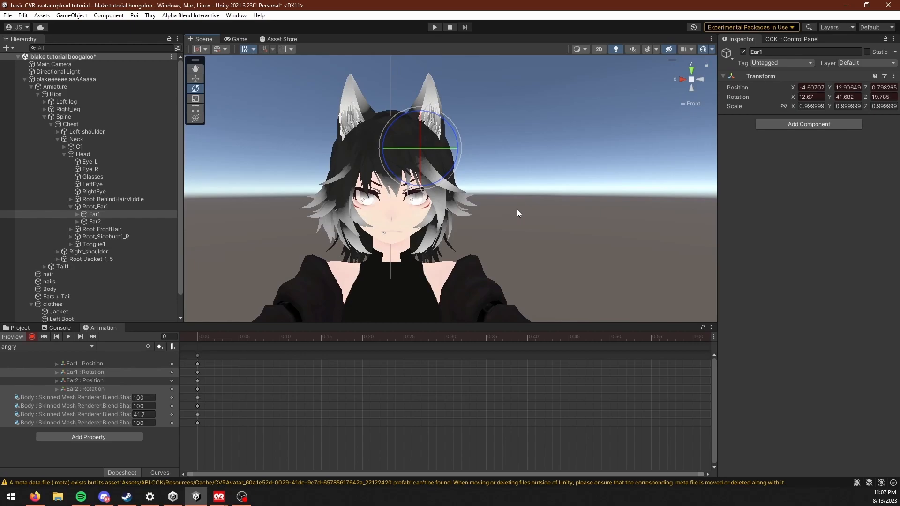
pyautogui.press('f')
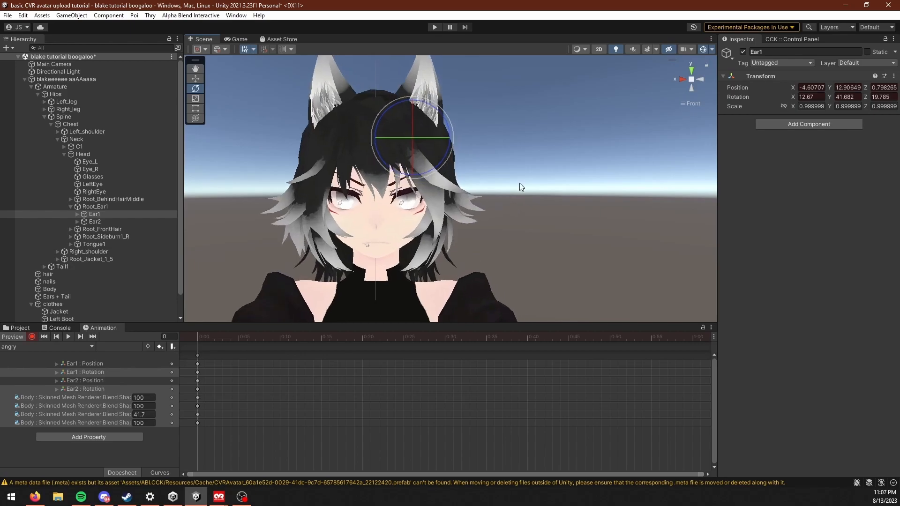
pyautogui.scroll(-2, 492, 206)
pyautogui.moveTo(497, 221)
pyautogui.mouseDown(button='middle')
pyautogui.moveTo(516, 191)
pyautogui.moveTo(498, 199)
pyautogui.moveTo(498, 154)
pyautogui.mouseUp(button='middle')
pyautogui.scroll(-5, 525, 255)
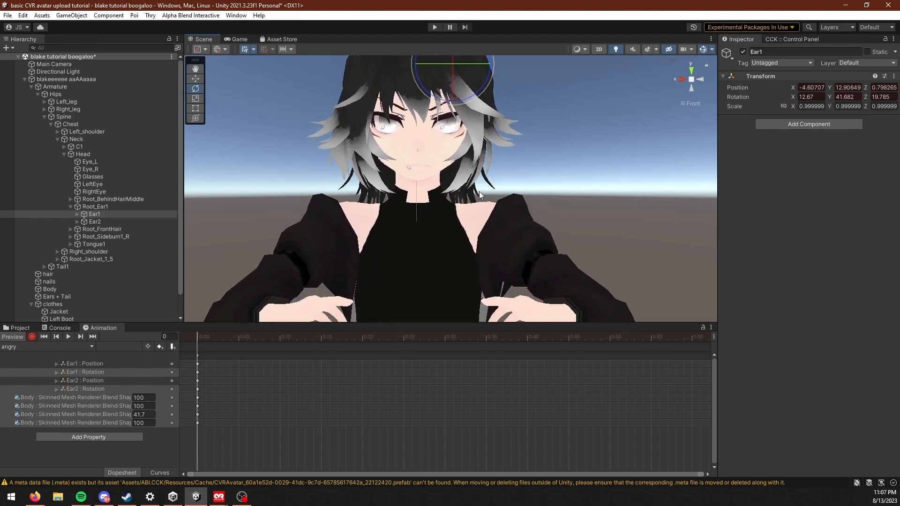
# Step: Copy all keyframes of the angry clip to frame 1 and exit the animation preview
pyautogui.click(242, 496)
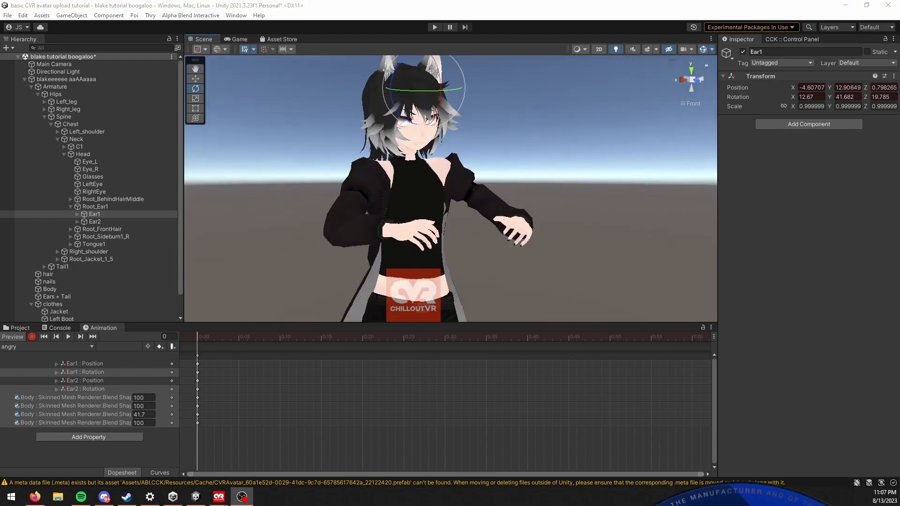
pyautogui.click(246, 460)
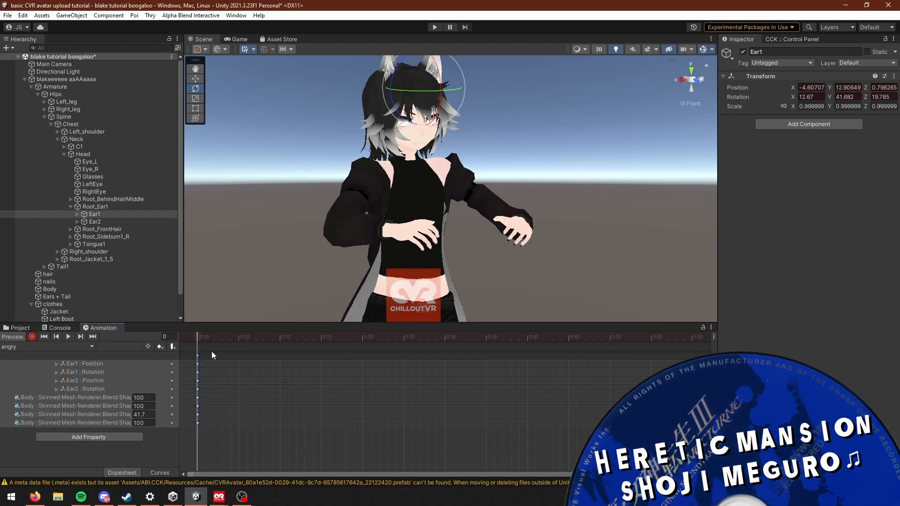
pyautogui.click(206, 335)
pyautogui.hotkey('ctrl', 'v')
pyautogui.click(11, 337)
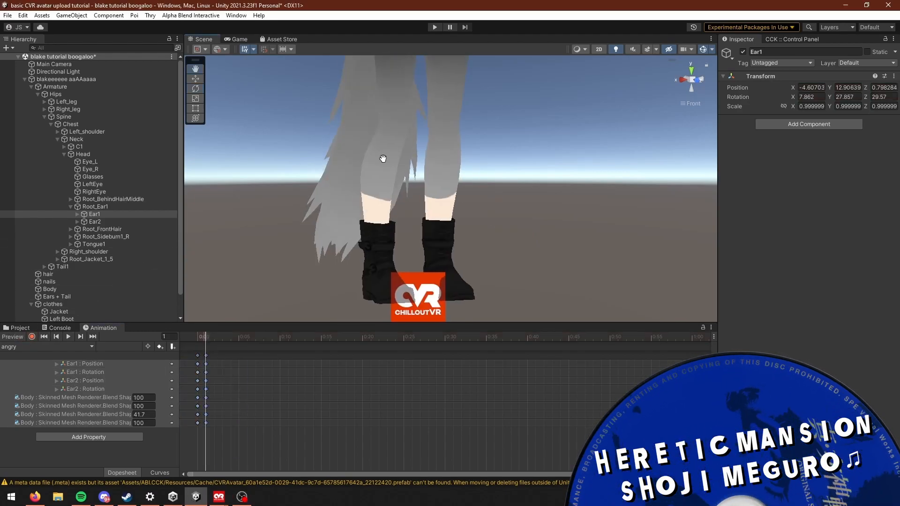
pyautogui.scroll(-3, 470, 199)
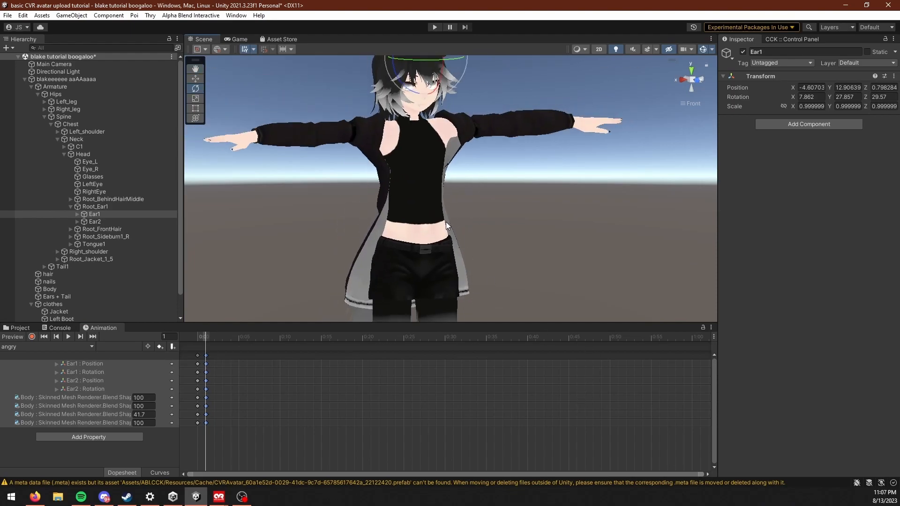
pyautogui.moveTo(446, 221); pyautogui.dragTo(530, 252, button='middle')
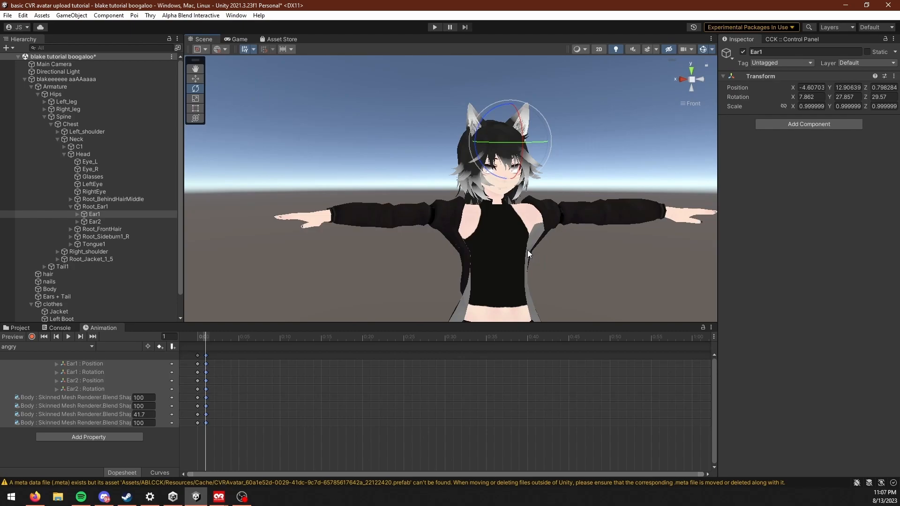
pyautogui.moveTo(527, 249); pyautogui.dragTo(487, 240, button='middle')
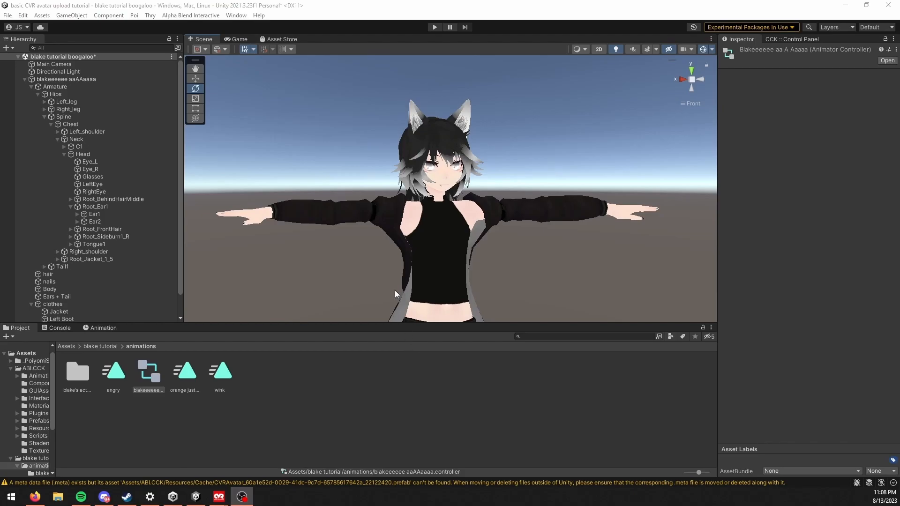
# Step: Create an Animator Override Controller named "blake tutorial expressions" in the animations folder
pyautogui.rightClick(348, 396)
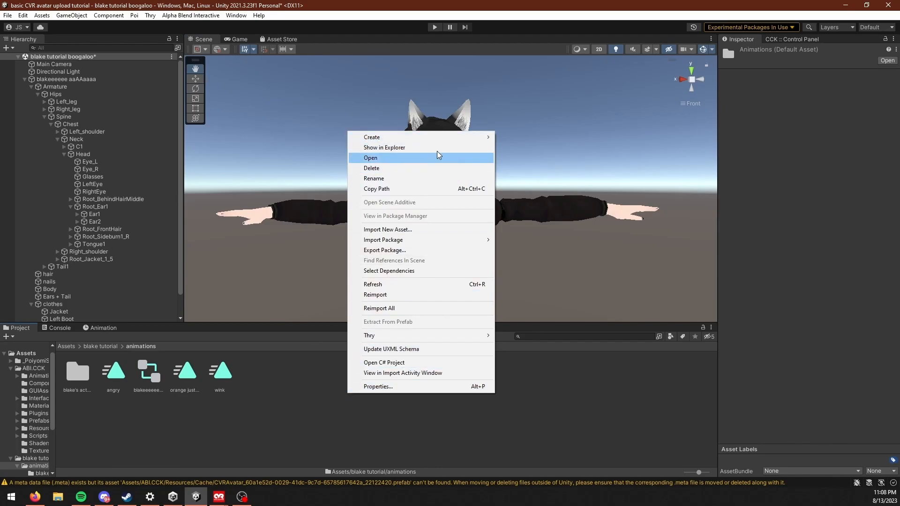
pyautogui.moveTo(442, 136)
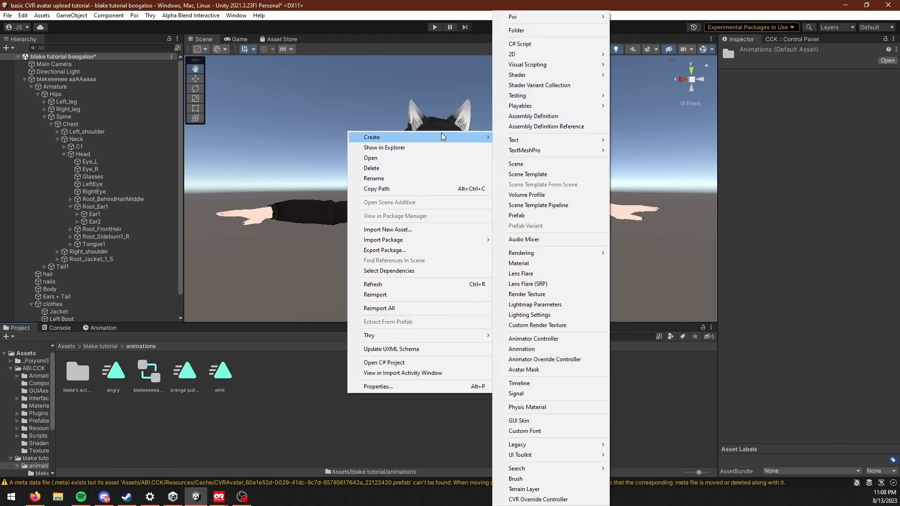
pyautogui.click(563, 359)
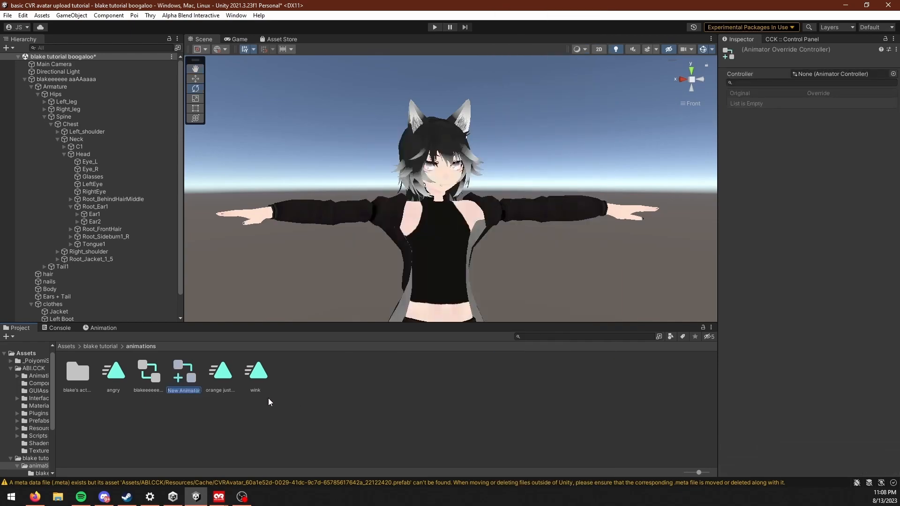
pyautogui.write('blake tutor')
pyautogui.write('ial')
pyautogui.write(' expressions')
pyautogui.press('Return')
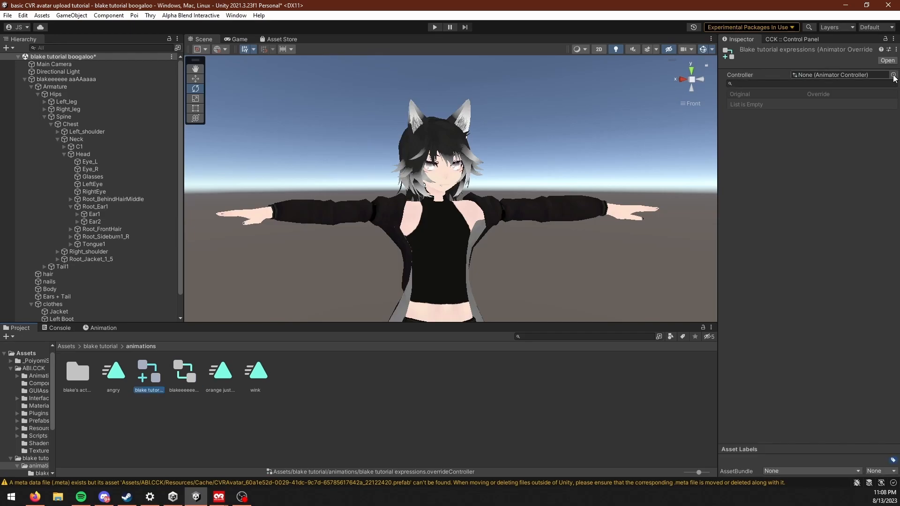
# Step: Assign AvatarAnimator as the base controller of the blake tutorial expressions override controller
pyautogui.click(184, 391)
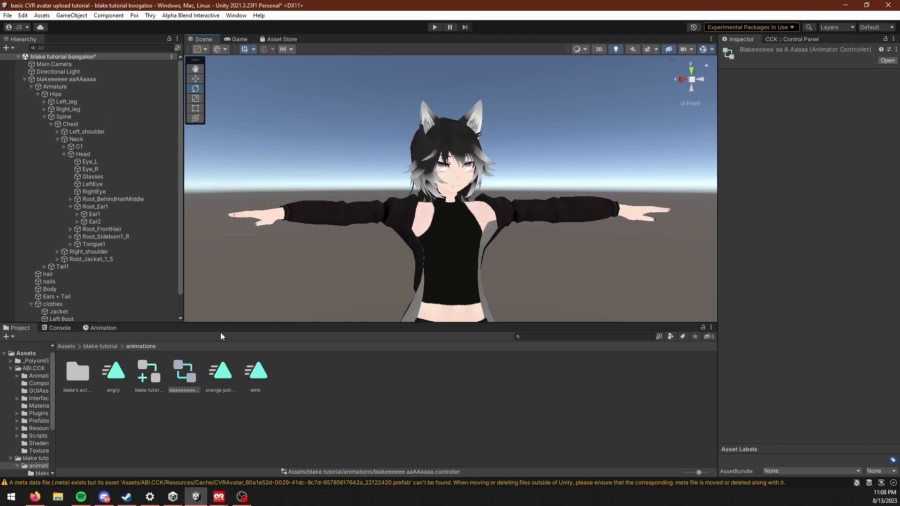
pyautogui.click(148, 375)
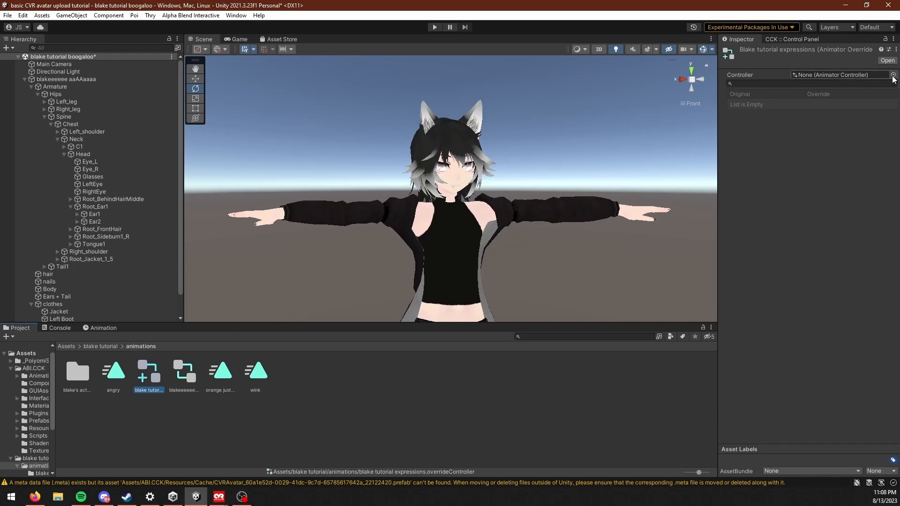
pyautogui.click(891, 80)
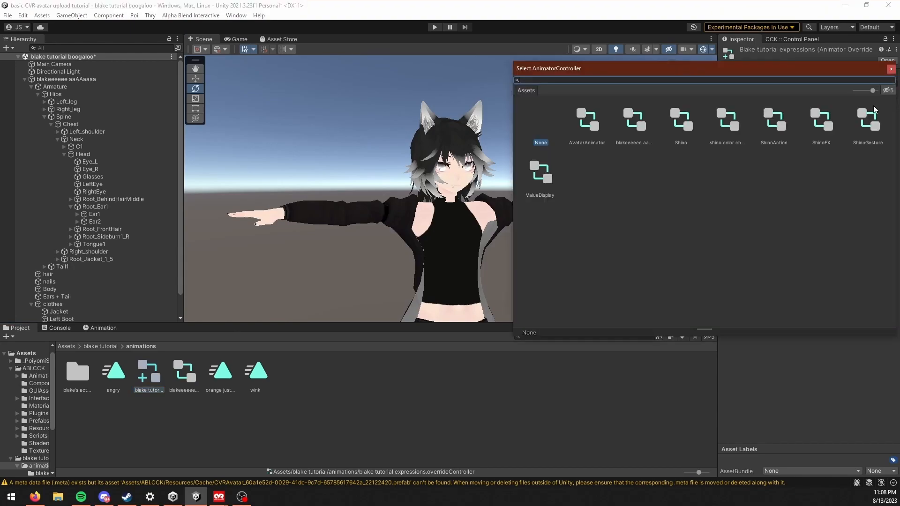
pyautogui.click(592, 122)
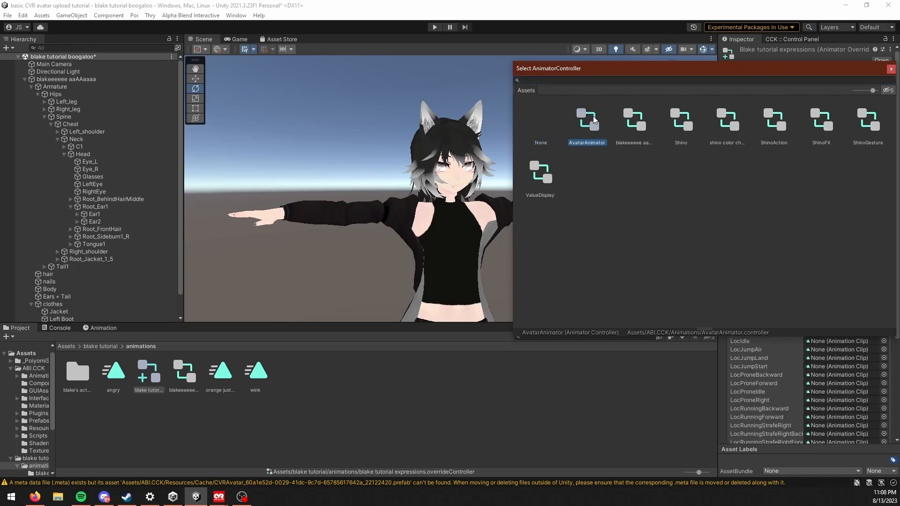
pyautogui.doubleClick(593, 116)
# Step: Examine the override controller's list of replaceable clips and locate the original left and right hand gesture clips in the project
pyautogui.scroll(-3, 787, 233)
pyautogui.scroll(3, 789, 230)
pyautogui.scroll(-5, 788, 244)
pyautogui.scroll(5, 778, 287)
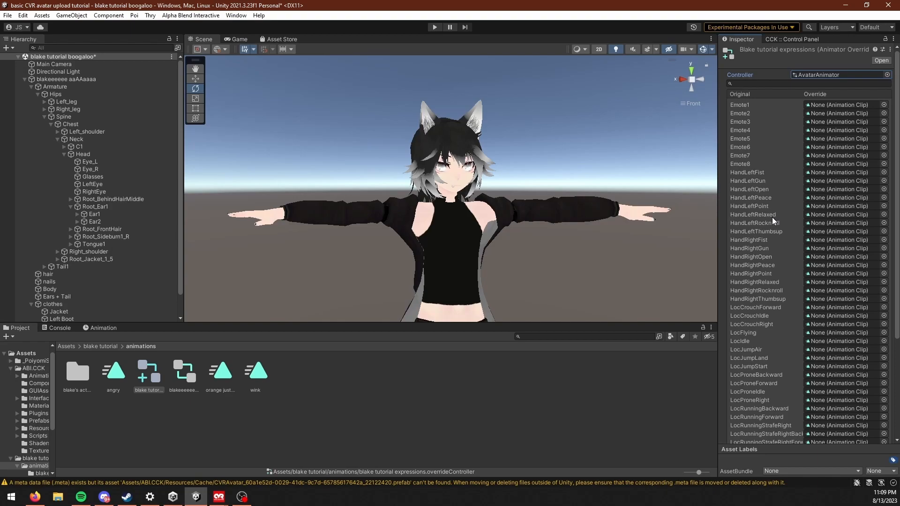
pyautogui.moveTo(604, 211); pyautogui.dragTo(602, 211, button='middle')
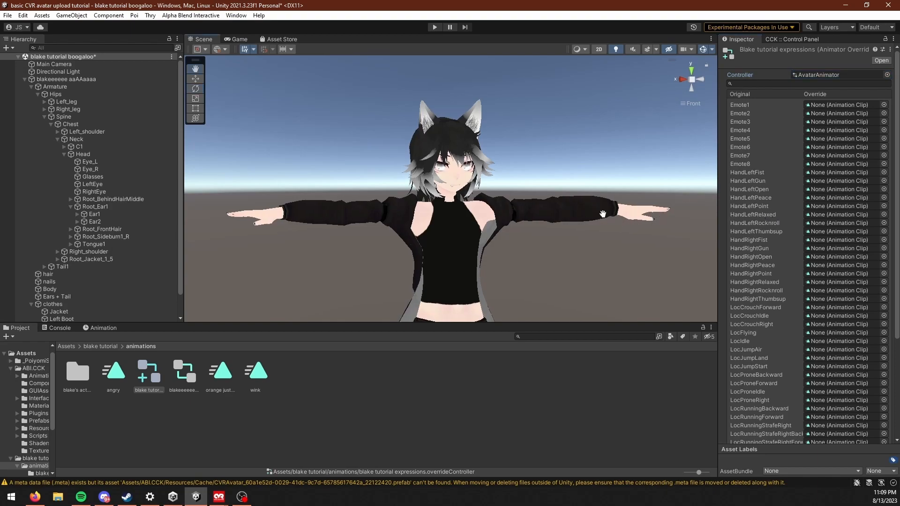
pyautogui.scroll(3, 572, 190)
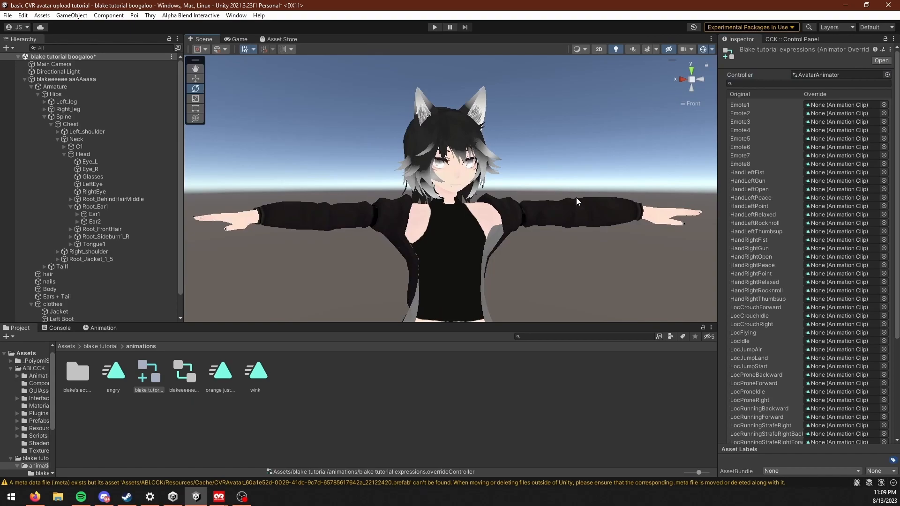
pyautogui.click(768, 282)
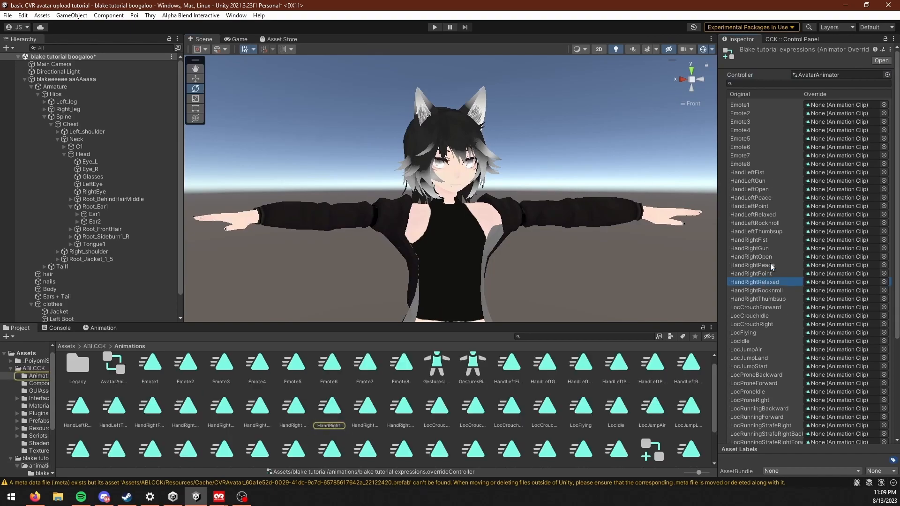
pyautogui.click(766, 172)
pyautogui.click(763, 180)
pyautogui.click(763, 189)
pyautogui.click(763, 172)
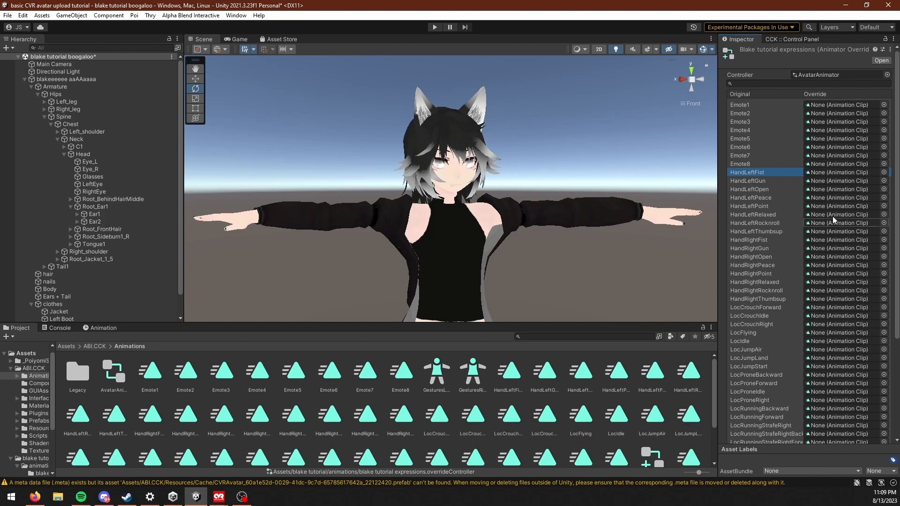
pyautogui.moveTo(439, 195); pyautogui.dragTo(433, 193, button='middle')
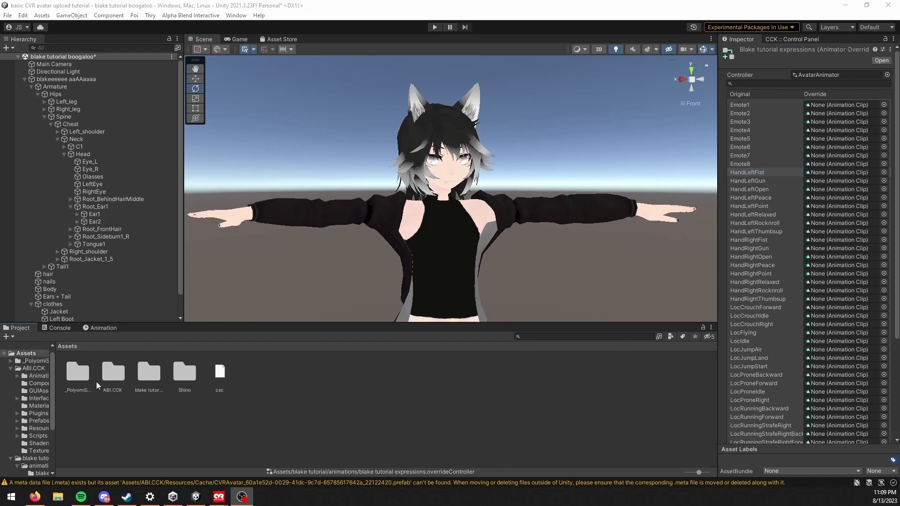
# Step: Inspect the angry clip's preview in the blake tutorial animations folder and reselect the blake tutorial expressions override controller
pyautogui.doubleClick(149, 377)
pyautogui.click(115, 375)
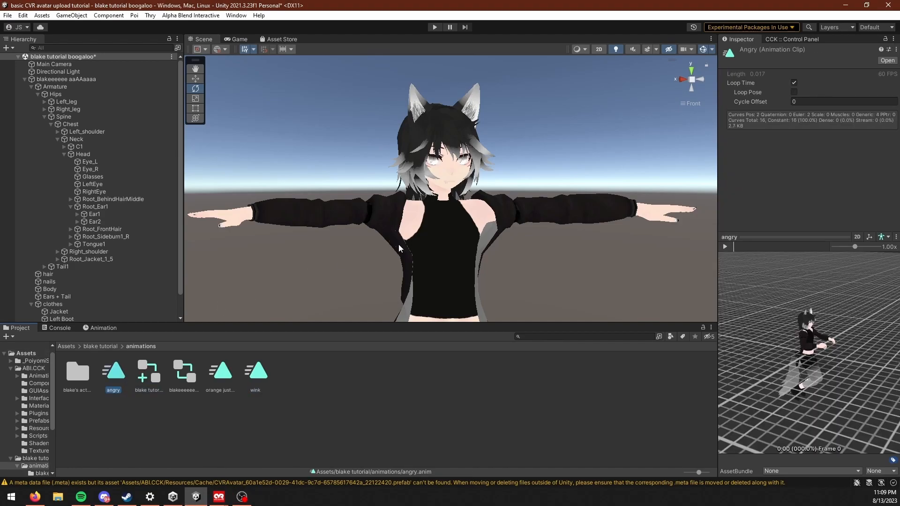
pyautogui.scroll(4, 398, 249)
pyautogui.moveTo(810, 375); pyautogui.dragTo(827, 361)
pyautogui.keyDown('alt'); pyautogui.moveTo(424, 212); pyautogui.dragTo(492, 230); pyautogui.keyUp('alt')
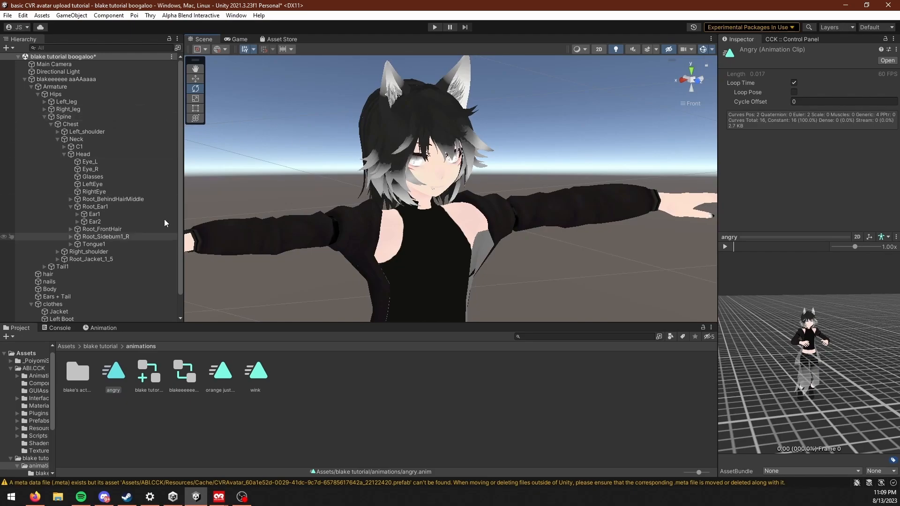
pyautogui.click(148, 373)
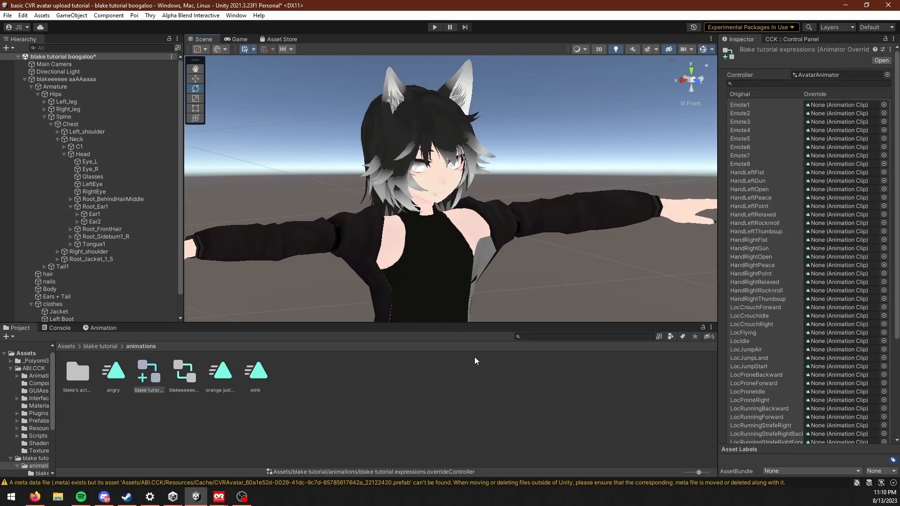
# Step: Assign the wink clip to HandLeftGun and the angry clip to HandRightGun in the override controller
pyautogui.moveTo(255, 373); pyautogui.dragTo(816, 182)
pyautogui.moveTo(113, 371); pyautogui.dragTo(815, 253)
pyautogui.click(76, 374)
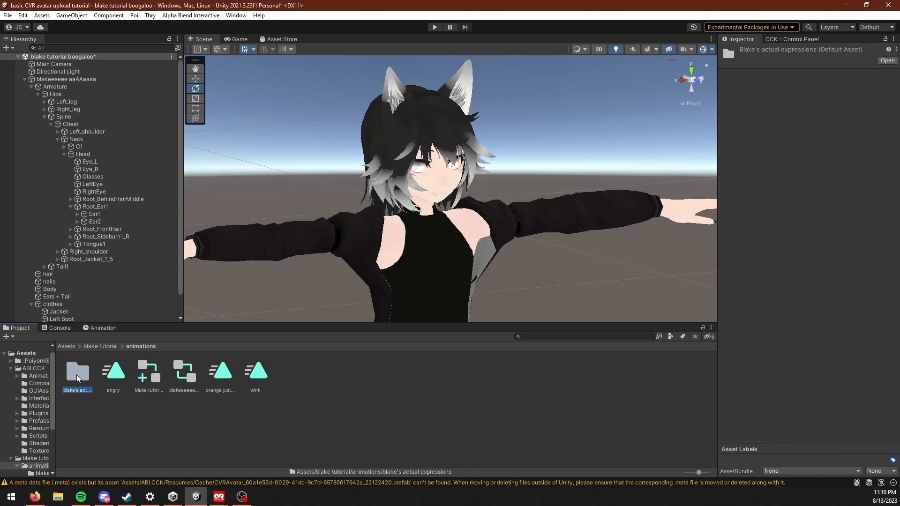
pyautogui.doubleClick(76, 373)
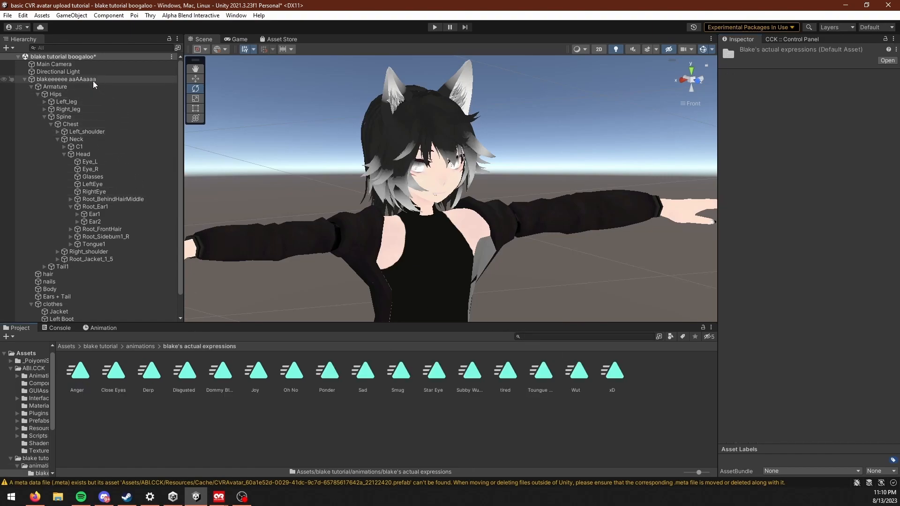
pyautogui.click(134, 347)
pyautogui.click(149, 372)
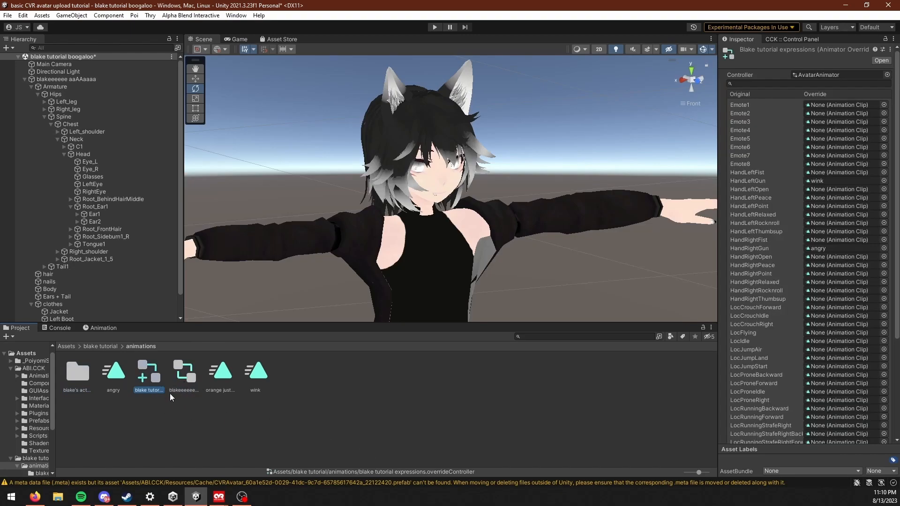
pyautogui.moveTo(150, 374); pyautogui.dragTo(62, 378)
pyautogui.moveTo(74, 376); pyautogui.dragTo(878, 256)
pyautogui.click(883, 256)
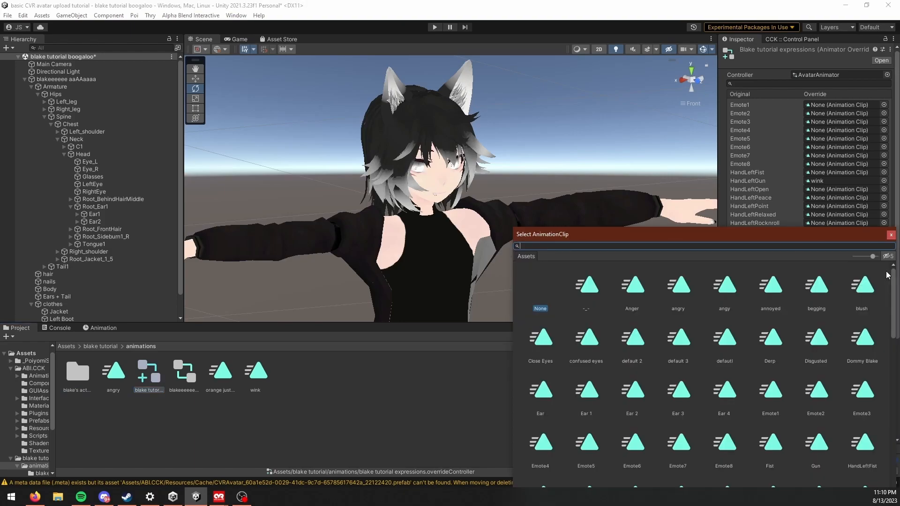
pyautogui.click(890, 235)
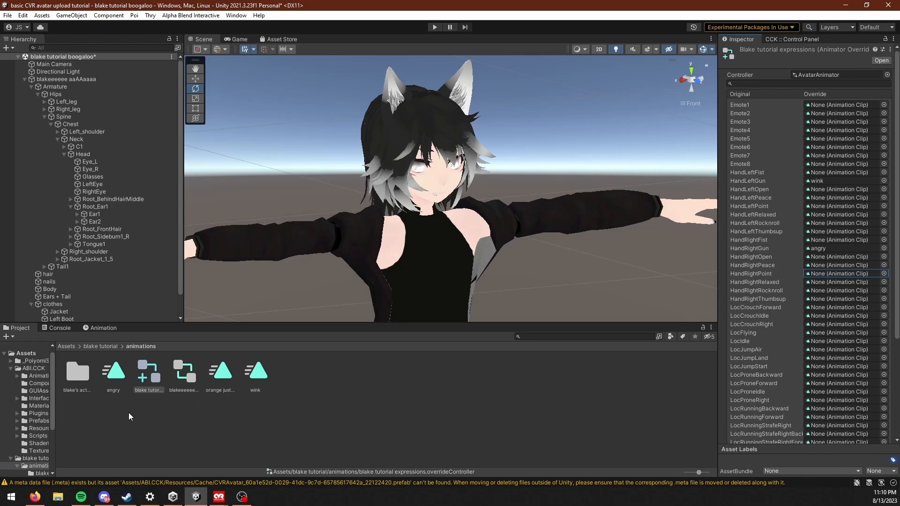
# Step: Move the blake tutorial expressions override controller into the blake's actual expressions folder and open that folder
pyautogui.moveTo(149, 375); pyautogui.dragTo(71, 378)
pyautogui.doubleClick(71, 378)
pyautogui.moveTo(430, 247); pyautogui.dragTo(423, 258, button='middle')
# Step: Assign Subby Wubby Blake to HandRightOpen, Star Eye to HandLeftOpen and Dommy Blake to HandLeftPeace
pyautogui.moveTo(508, 371); pyautogui.dragTo(834, 257)
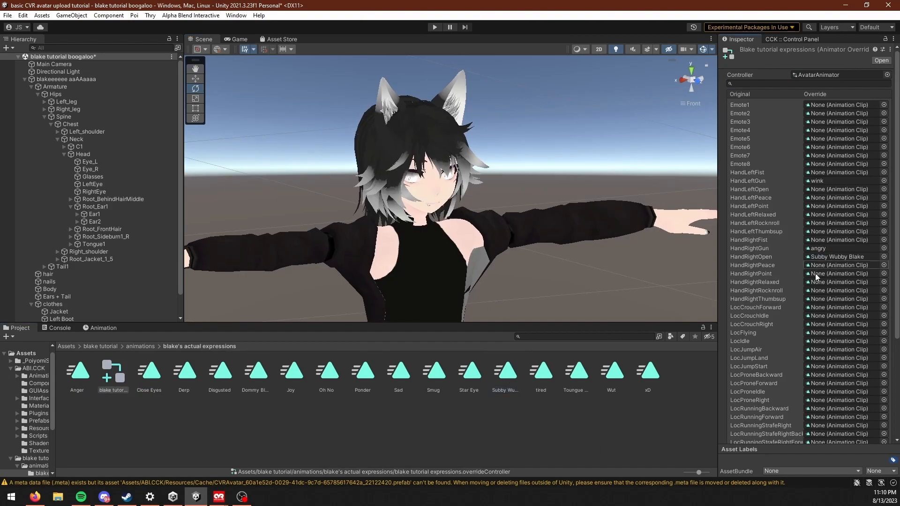
pyautogui.moveTo(470, 373); pyautogui.dragTo(821, 192)
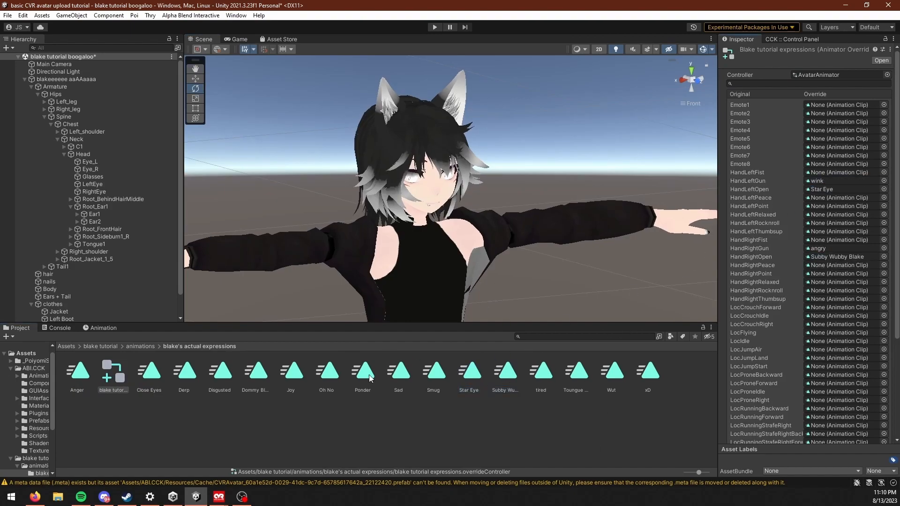
pyautogui.moveTo(252, 382); pyautogui.dragTo(825, 200)
# Step: Assign Derp to HandRightPeace, Toungue Out to HandRightPoint and xD to HandRightRelaxed
pyautogui.moveTo(199, 375); pyautogui.dragTo(831, 265)
pyautogui.moveTo(573, 375); pyautogui.dragTo(817, 280)
pyautogui.moveTo(648, 381); pyautogui.dragTo(828, 287)
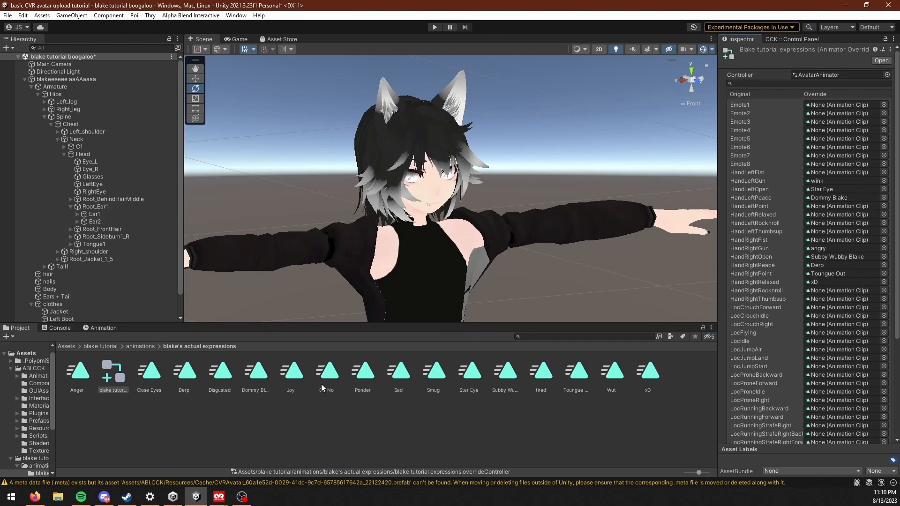
# Step: Assign Oh No to HandLeftPoint and Anger to HandLeftThumbsup, and move xD from HandRightRelaxed to HandRightRocknroll
pyautogui.moveTo(327, 383); pyautogui.dragTo(839, 206)
pyautogui.moveTo(78, 371); pyautogui.dragTo(834, 231)
pyautogui.moveTo(415, 201)
pyautogui.mouseDown(button='middle')
pyautogui.moveTo(441, 225)
pyautogui.moveTo(423, 197)
pyautogui.mouseUp(button='middle')
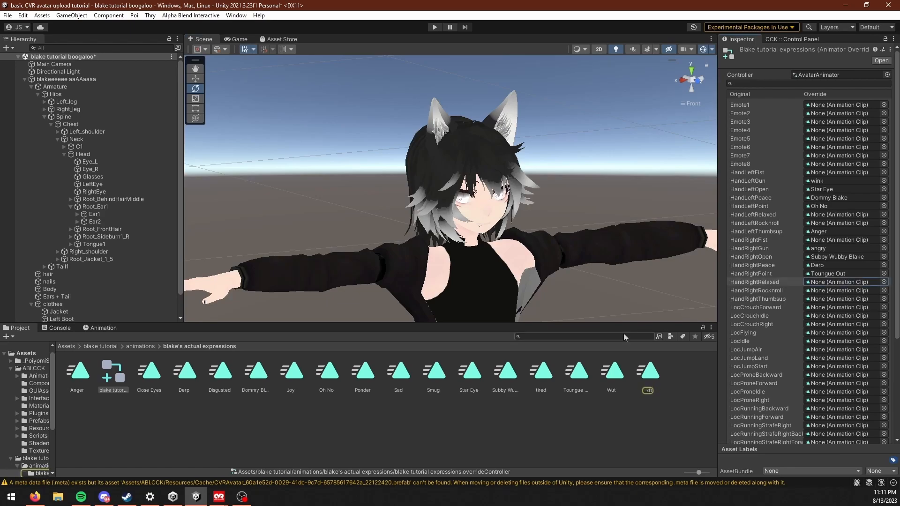
pyautogui.moveTo(634, 382); pyautogui.dragTo(838, 290)
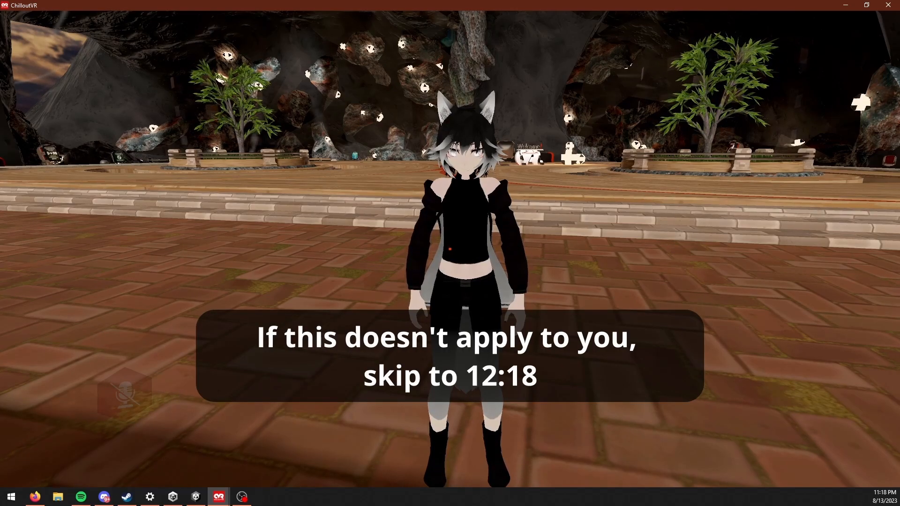
# Step: Switch from ChilloutVR back to the Unity project and view the avatar from the front in the scene
pyautogui.scroll(2, 449, 249)
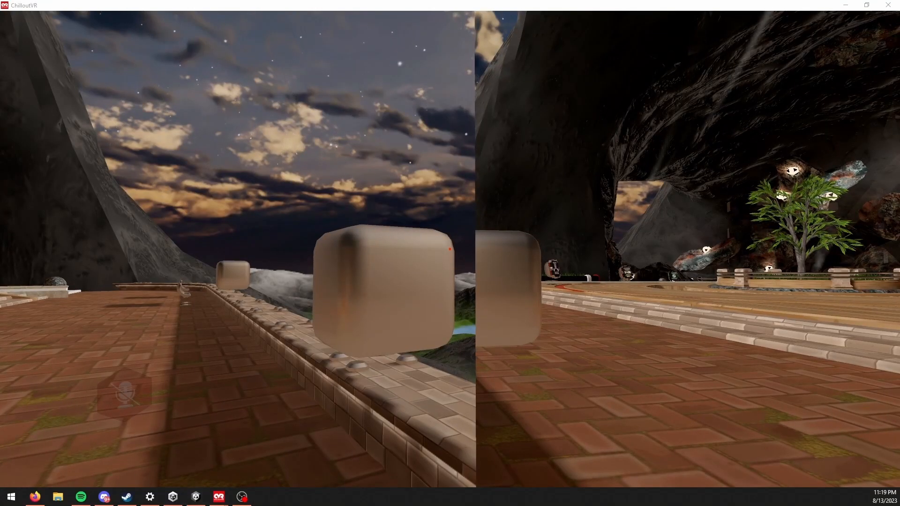
pyautogui.click(195, 497)
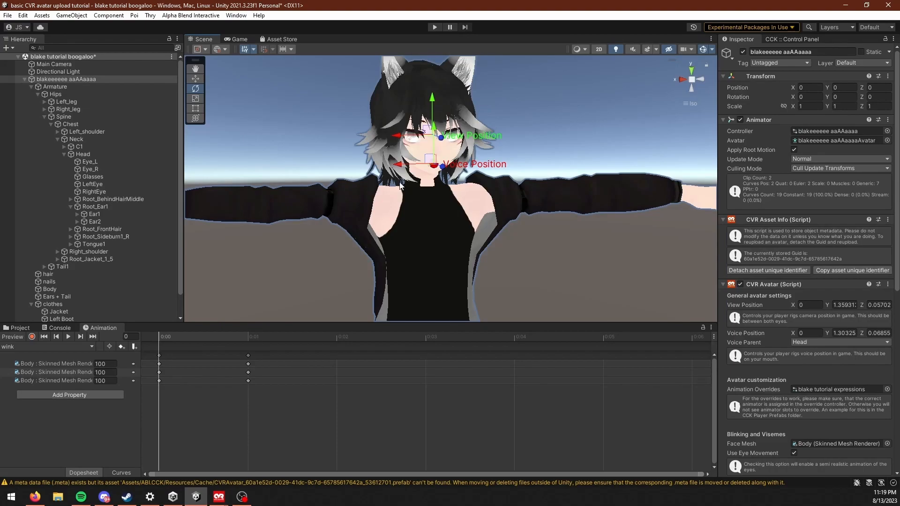
pyautogui.moveTo(418, 191); pyautogui.dragTo(417, 190, button='middle')
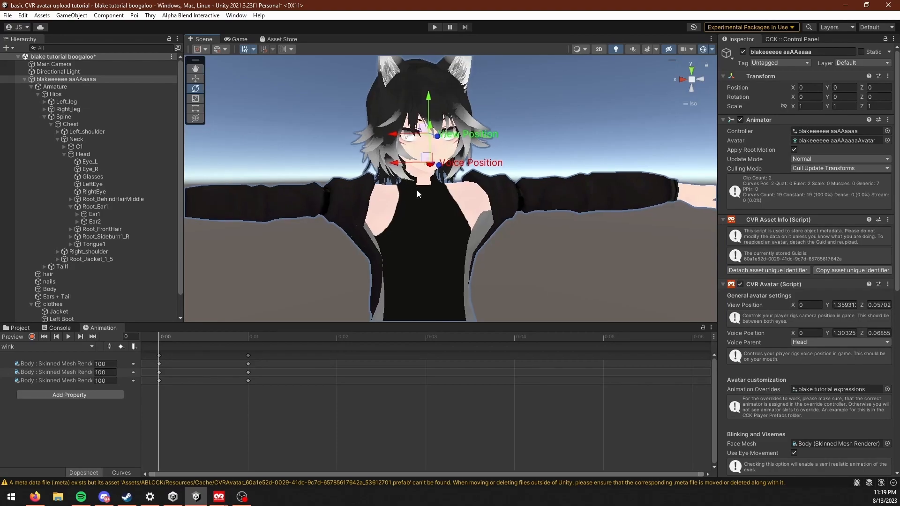
pyautogui.moveTo(374, 192); pyautogui.dragTo(428, 226, button='middle')
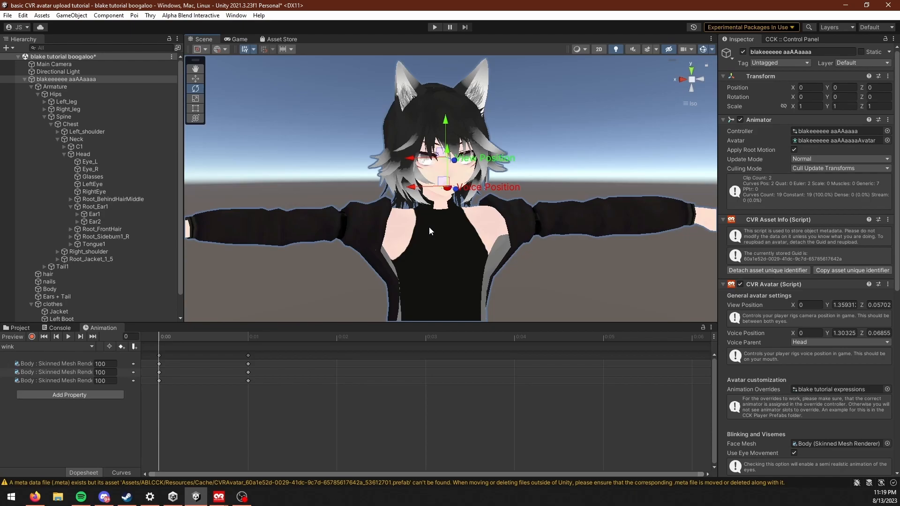
pyautogui.moveTo(328, 246); pyautogui.dragTo(279, 219, button='middle')
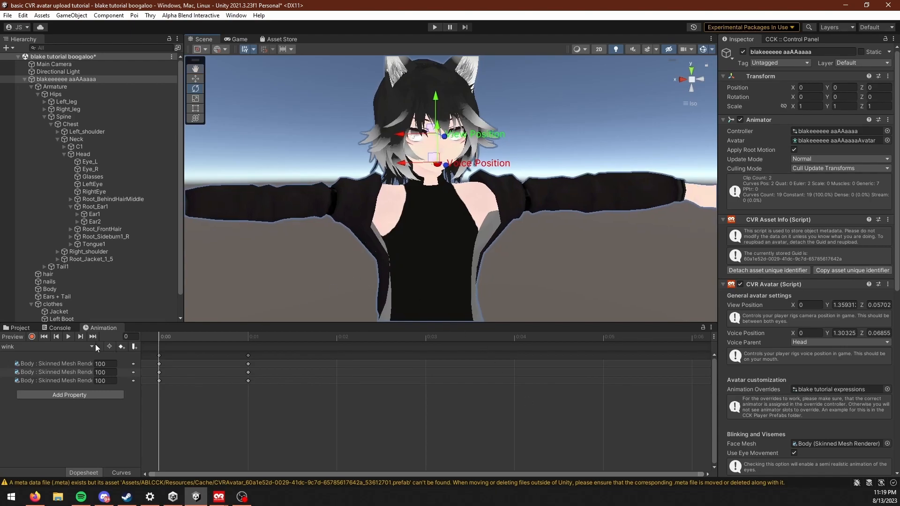
# Step: Check which hand gesture the wink clip is assigned to in the blake tutorial expressions override controller
pyautogui.click(18, 328)
pyautogui.rightClick(253, 377)
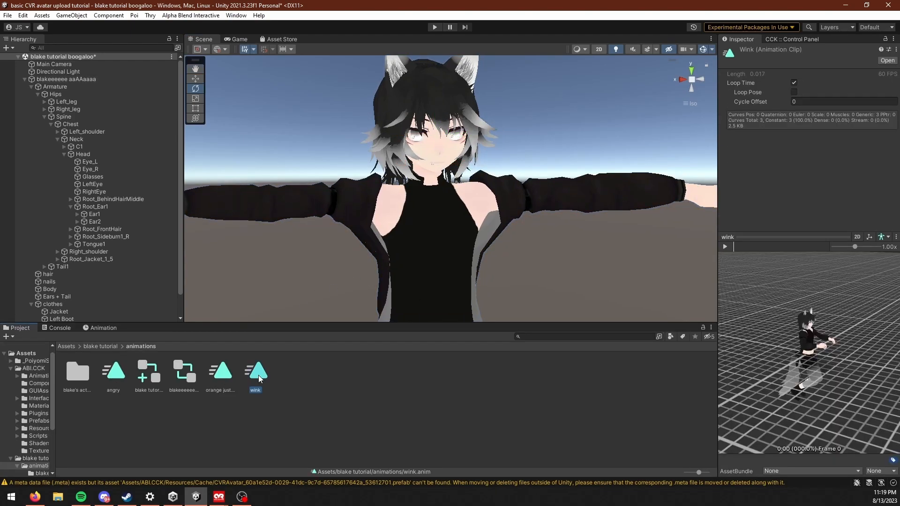
pyautogui.click(293, 160)
pyautogui.press('Right')
pyautogui.click(148, 372)
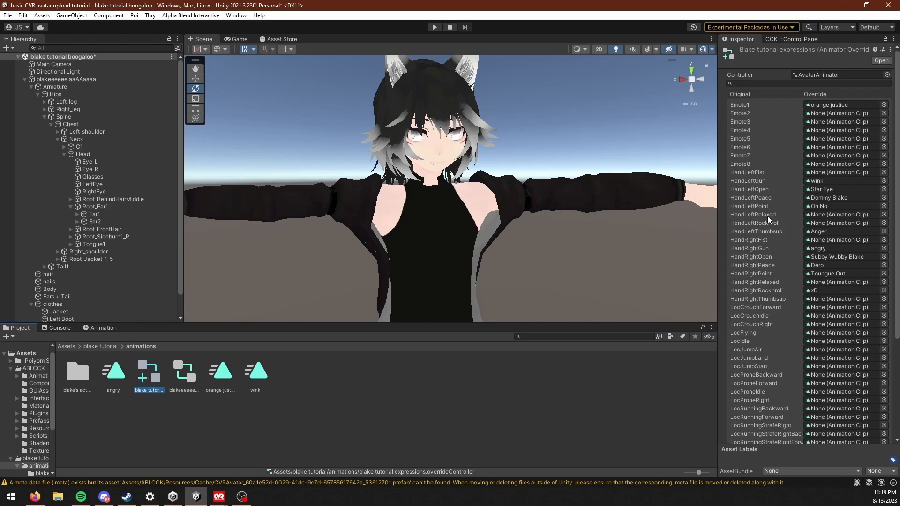
# Step: Rename the wink clip in the animations folder as "wink left gun"
pyautogui.click(255, 372)
pyautogui.rightClick(262, 375)
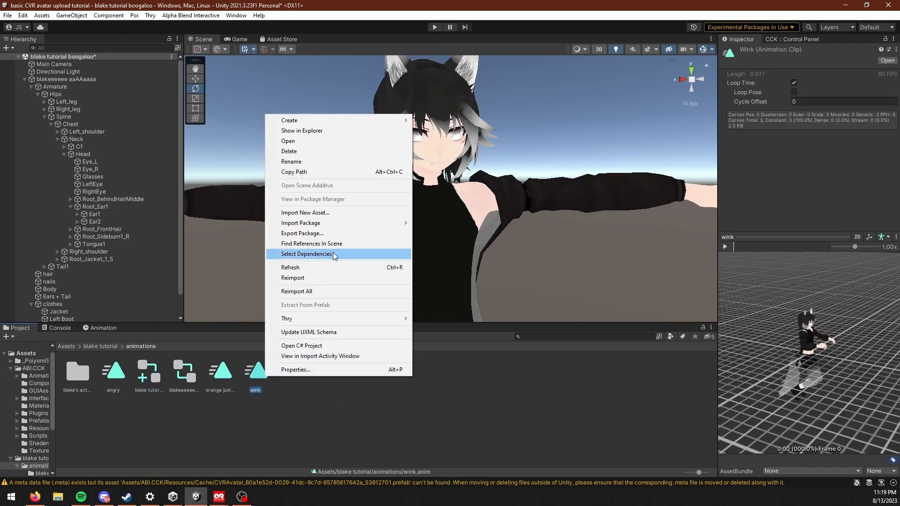
pyautogui.click(336, 162)
pyautogui.press('Right')
pyautogui.write('left g')
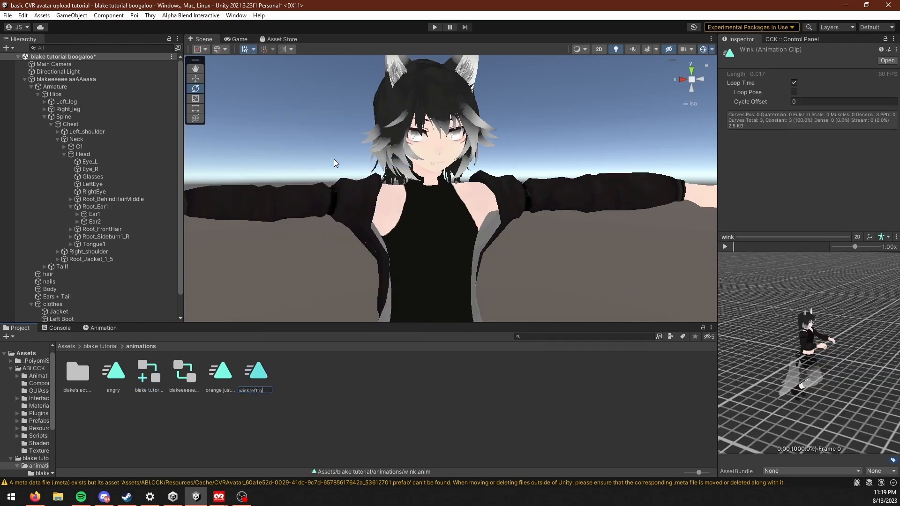
pyautogui.write('un')
pyautogui.press('Return')
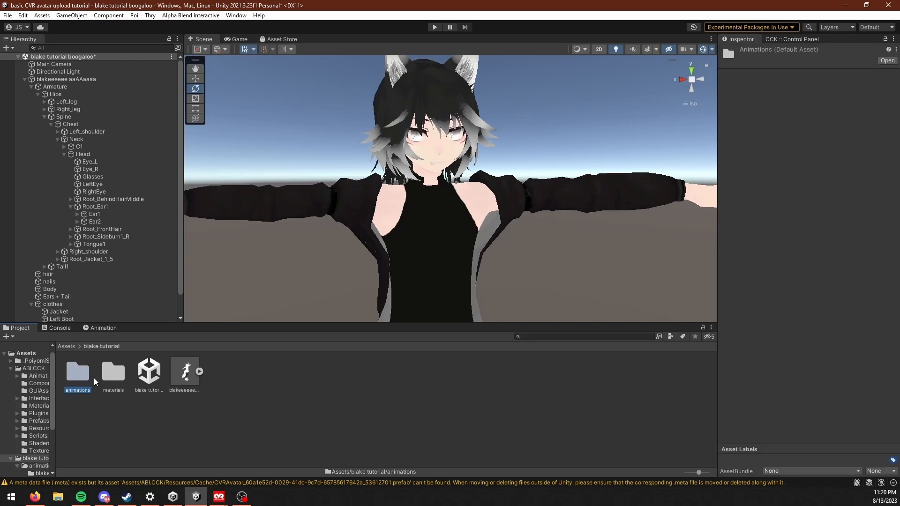
# Step: Locate the original HandLeftGun clip through the override controller's entry and select it in the project
pyautogui.doubleClick(91, 377)
pyautogui.moveTo(153, 374); pyautogui.dragTo(330, 354)
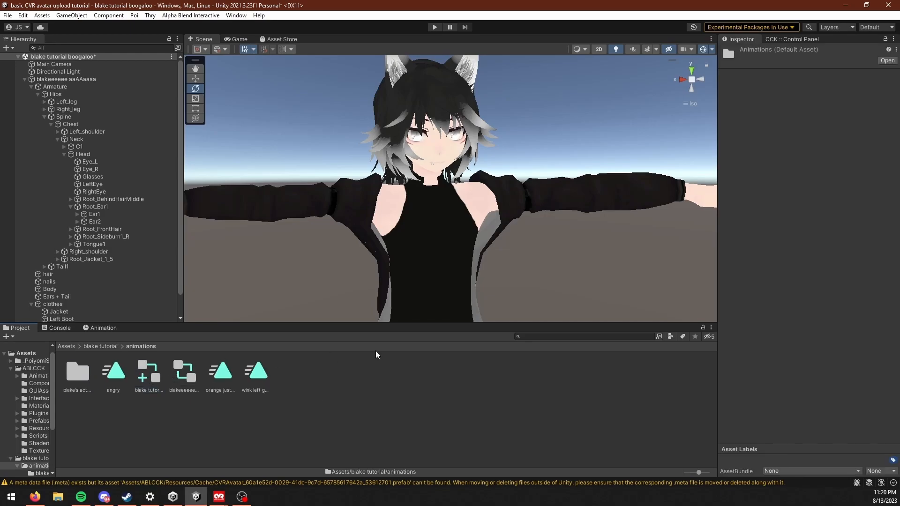
pyautogui.click(162, 373)
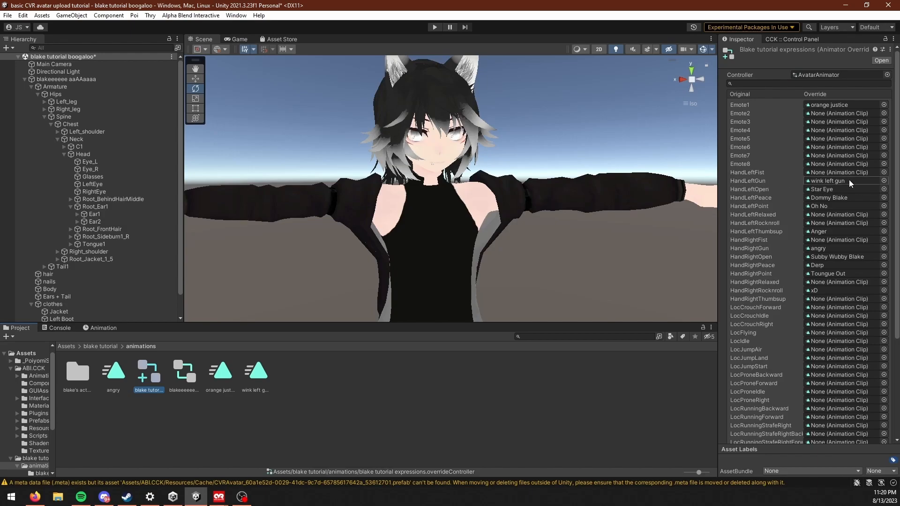
pyautogui.click(746, 182)
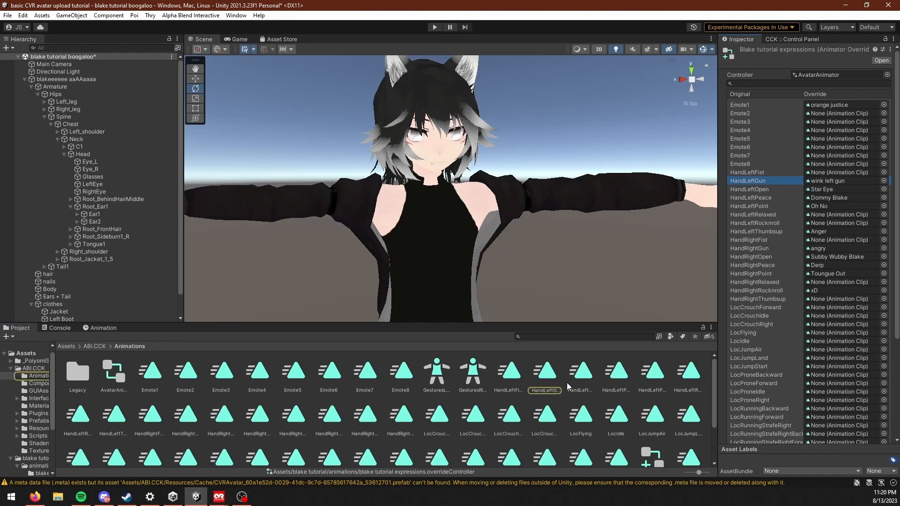
pyautogui.click(544, 373)
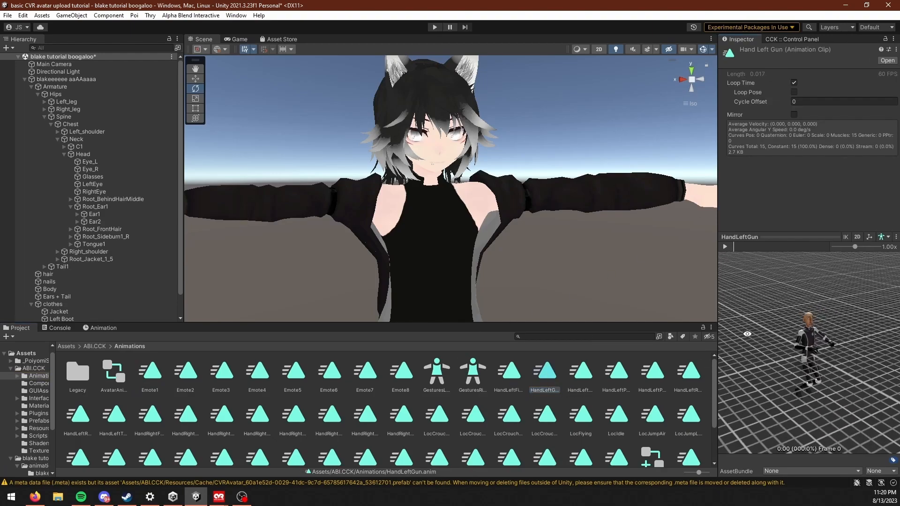
# Step: Inspect the HandLeftGun clip's hand pose up close in the animation preview
pyautogui.scroll(4, 854, 370)
pyautogui.moveTo(854, 370); pyautogui.dragTo(780, 385)
pyautogui.scroll(5, 780, 382)
pyautogui.moveTo(776, 359); pyautogui.dragTo(815, 357, button='middle')
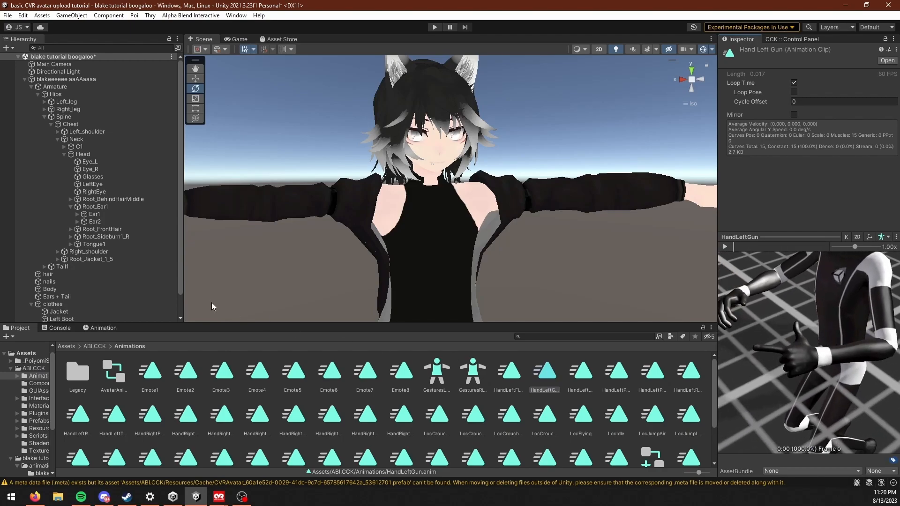
# Step: Copy all left hand keyframes from the HandLeftGun clip's animation timeline
pyautogui.click(113, 329)
pyautogui.scroll(-3, 201, 404)
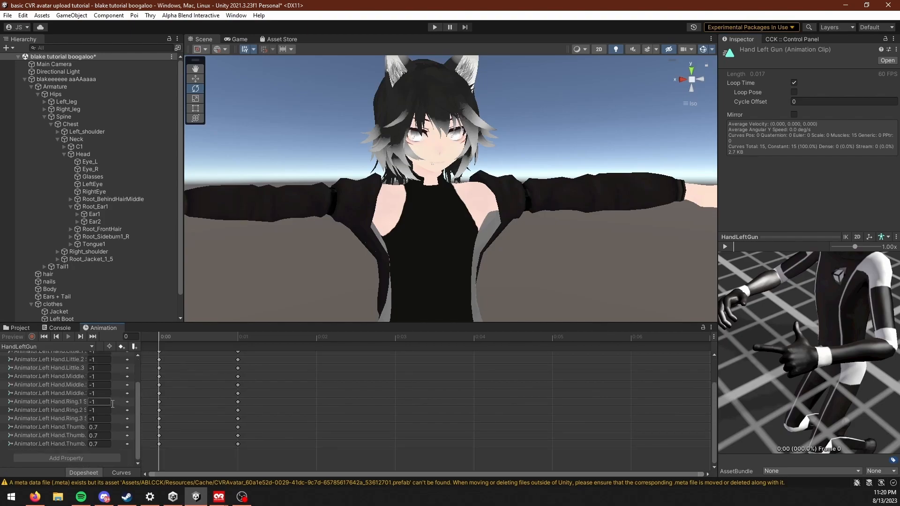
pyautogui.moveTo(177, 322); pyautogui.dragTo(176, 244)
pyautogui.moveTo(313, 445); pyautogui.dragTo(152, 238)
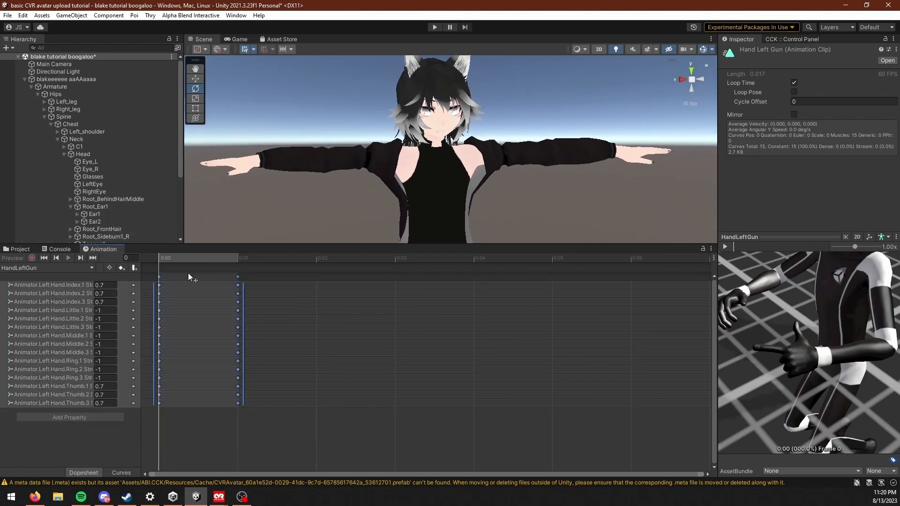
# Step: Paste the copied left hand keyframes into the wink left gun clip in the blake tutorial animations folder
pyautogui.click(23, 249)
pyautogui.click(68, 267)
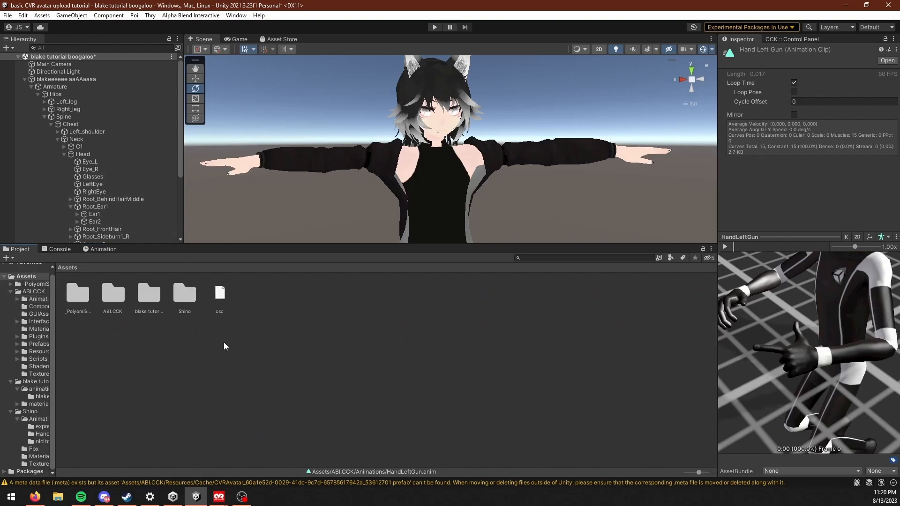
pyautogui.doubleClick(159, 295)
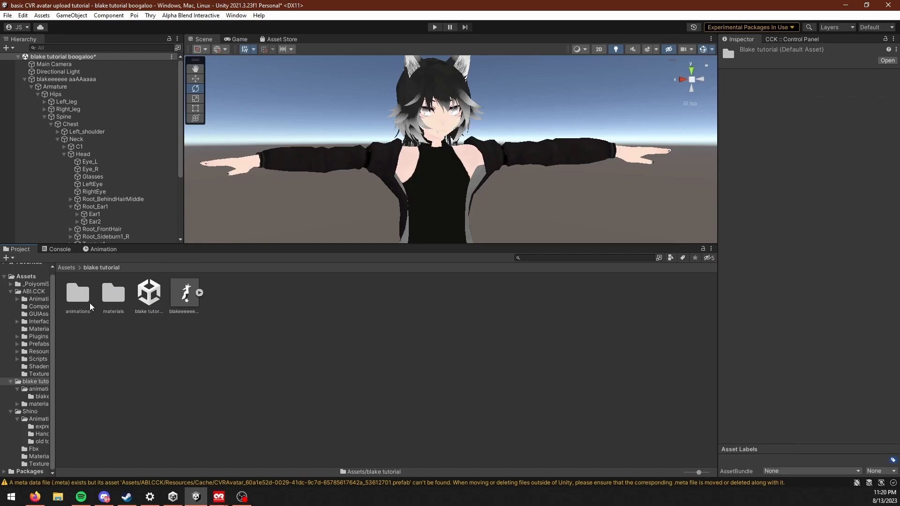
pyautogui.doubleClick(78, 294)
pyautogui.click(189, 294)
pyautogui.click(230, 298)
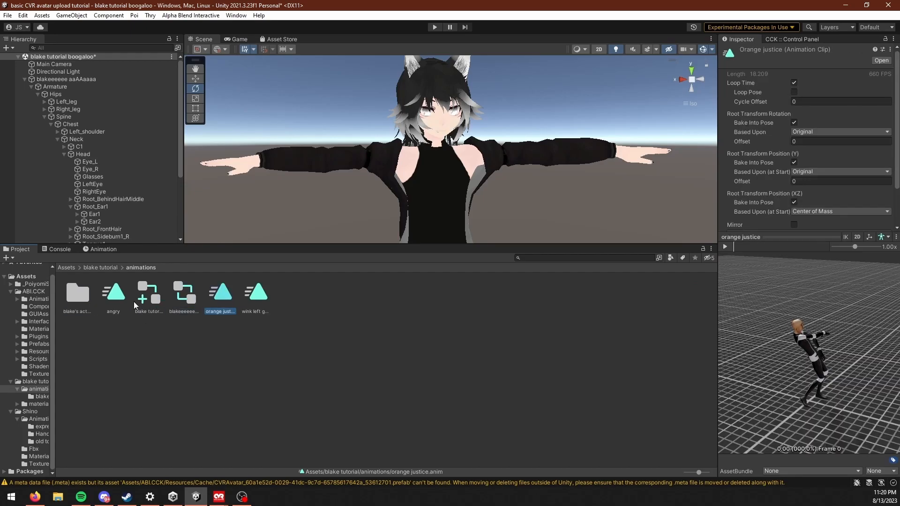
pyautogui.click(253, 299)
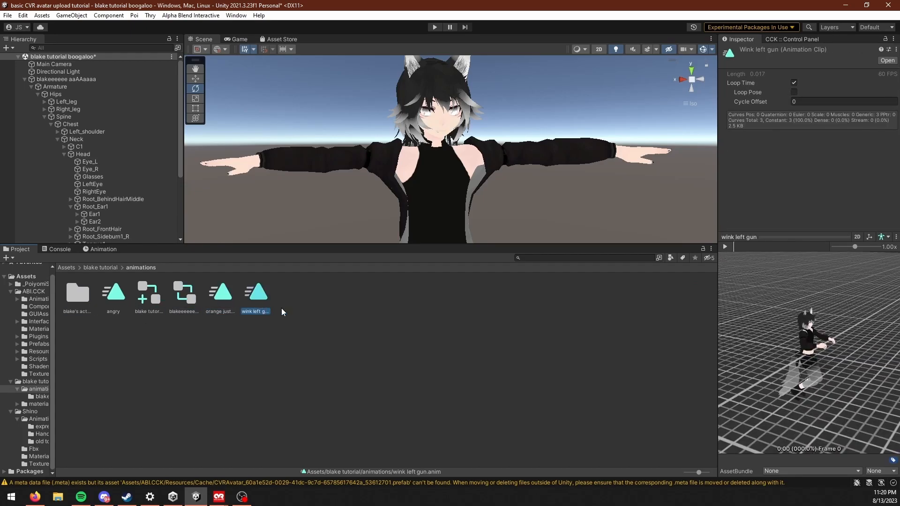
pyautogui.click(105, 249)
pyautogui.hotkey('ctrl', 'v')
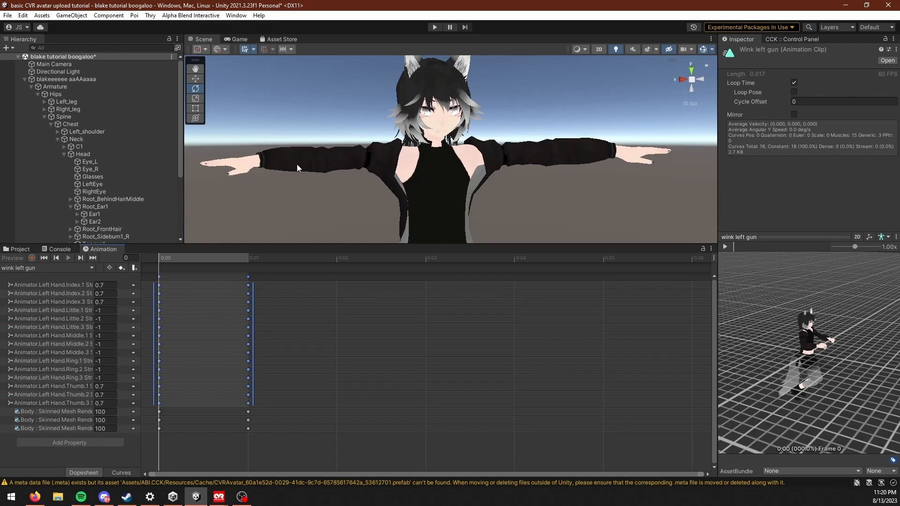
# Step: Inspect the avatar's hand pose and face in the wink left gun clip's preview
pyautogui.scroll(5, 857, 400)
pyautogui.moveTo(856, 400); pyautogui.dragTo(816, 361)
pyautogui.scroll(6, 813, 361)
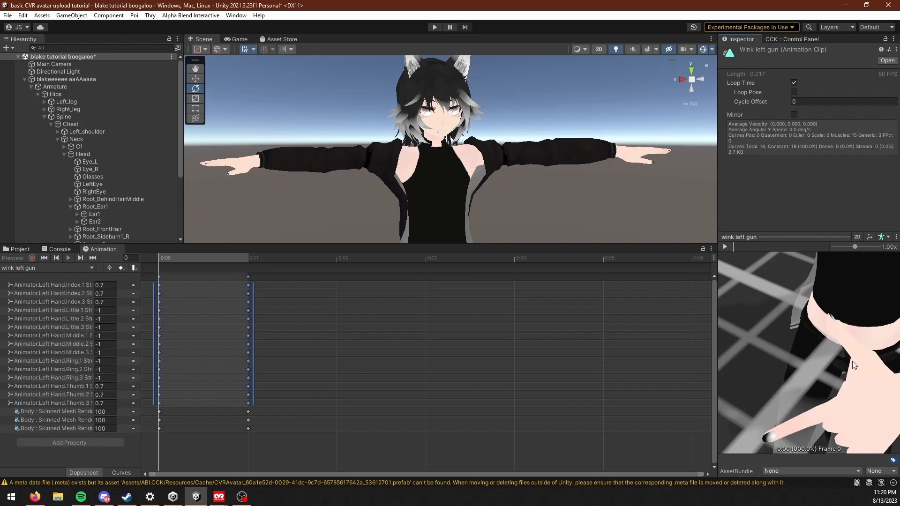
pyautogui.scroll(-5, 848, 356)
pyautogui.scroll(-3, 827, 339)
pyautogui.moveTo(813, 382); pyautogui.dragTo(862, 352)
pyautogui.scroll(3, 789, 352)
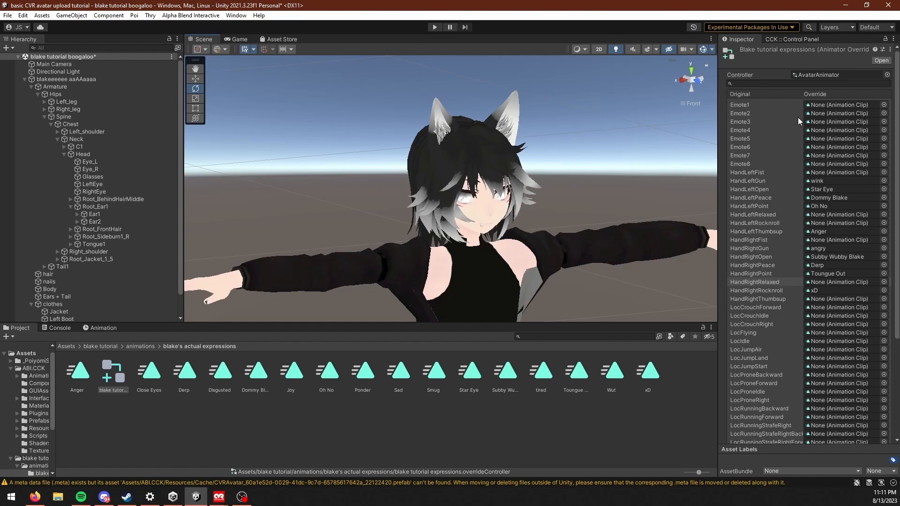
# Step: Locate the default Emote4 clip from the override list and play the Emote4 and Emote2 clips in the preview
pyautogui.click(753, 133)
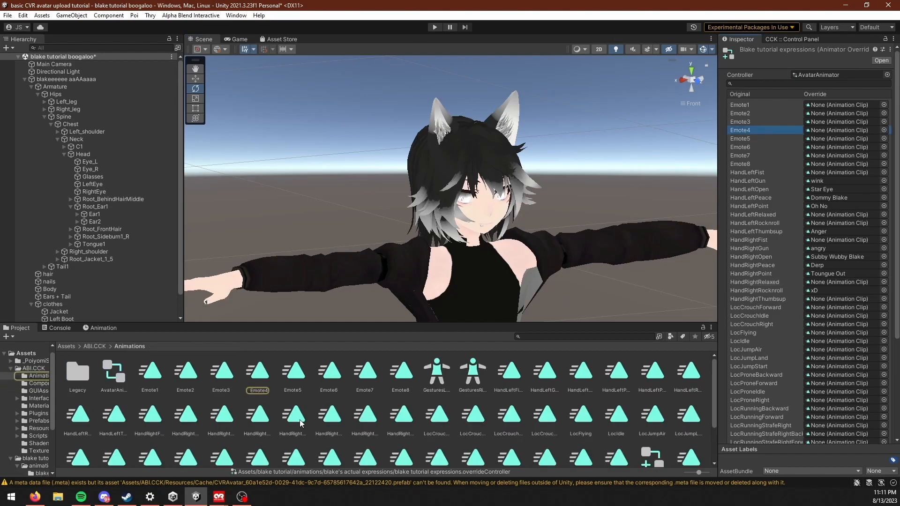
pyautogui.click(253, 375)
pyautogui.click(724, 247)
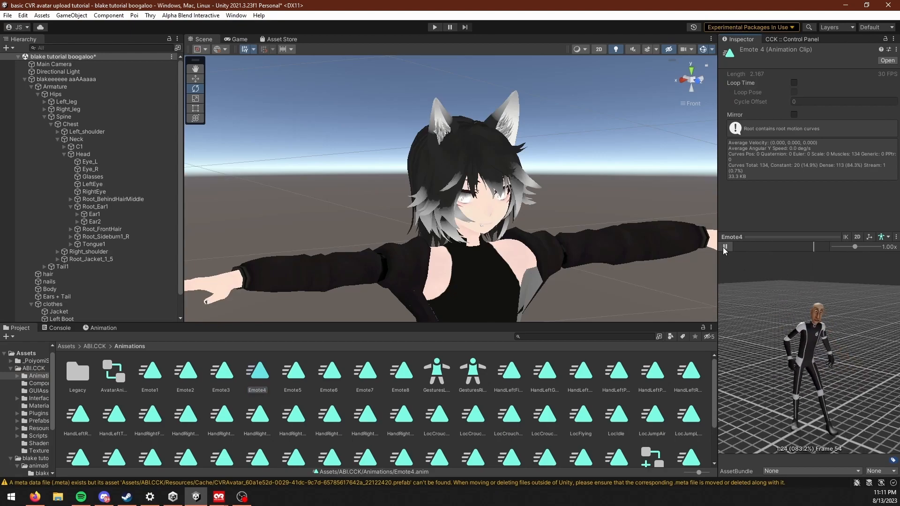
pyautogui.click(724, 247)
pyautogui.click(197, 375)
pyautogui.click(725, 247)
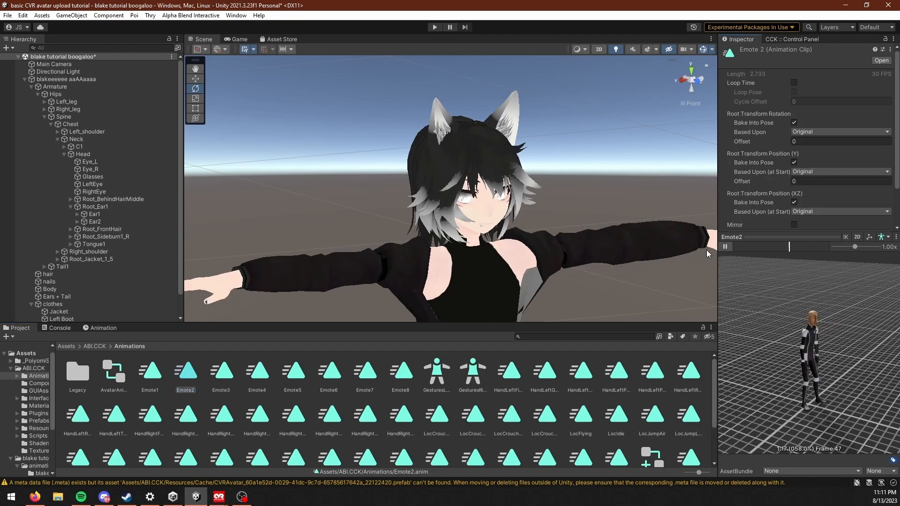
pyautogui.click(724, 246)
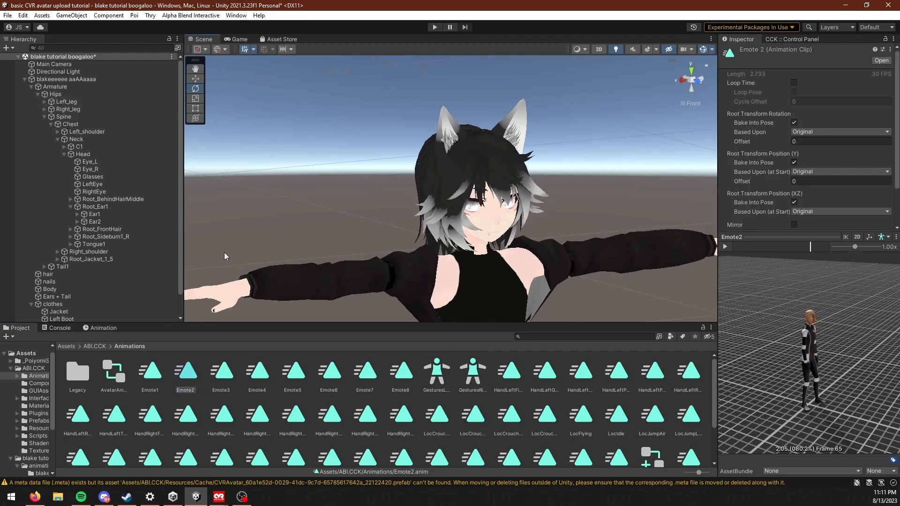
# Step: Move the blake tutorial expressions override controller from the blake's actual expressions folder into the parent animations folder
pyautogui.click(95, 346)
pyautogui.click(67, 347)
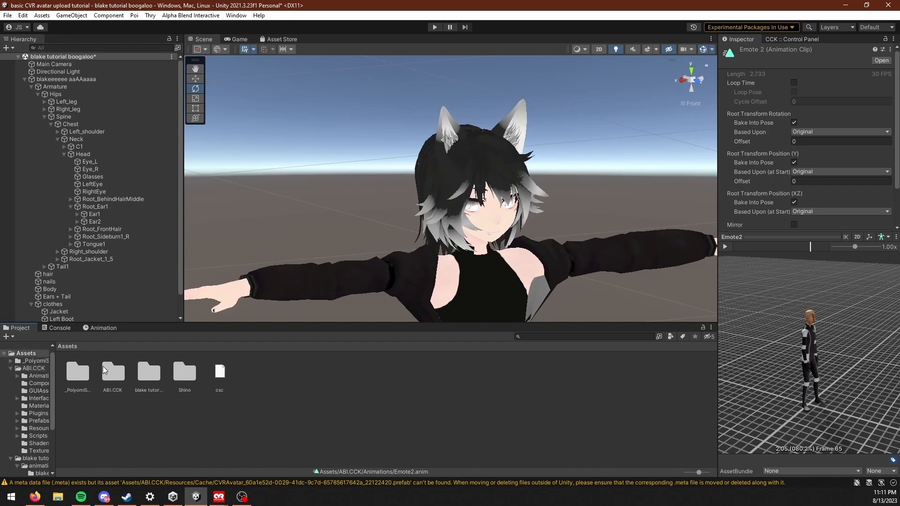
pyautogui.doubleClick(145, 376)
pyautogui.doubleClick(88, 380)
pyautogui.doubleClick(88, 380)
pyautogui.click(124, 383)
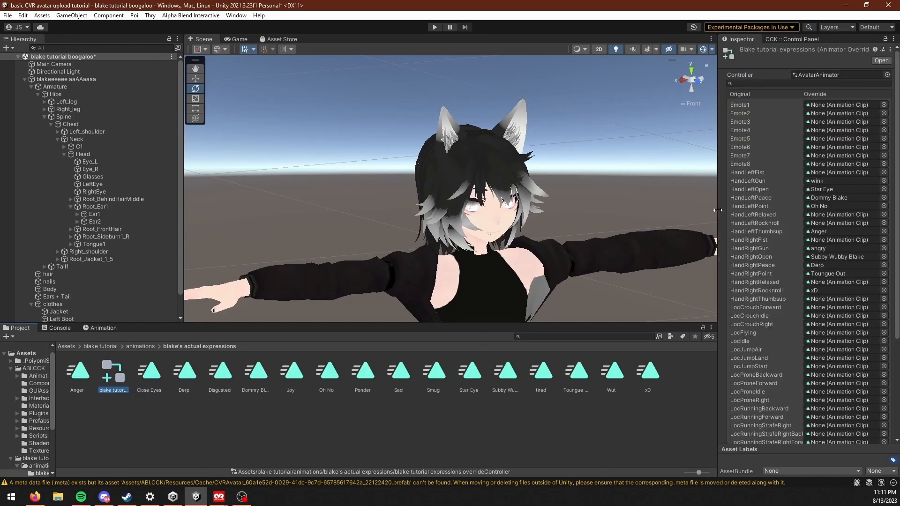
pyautogui.moveTo(116, 367); pyautogui.dragTo(38, 465)
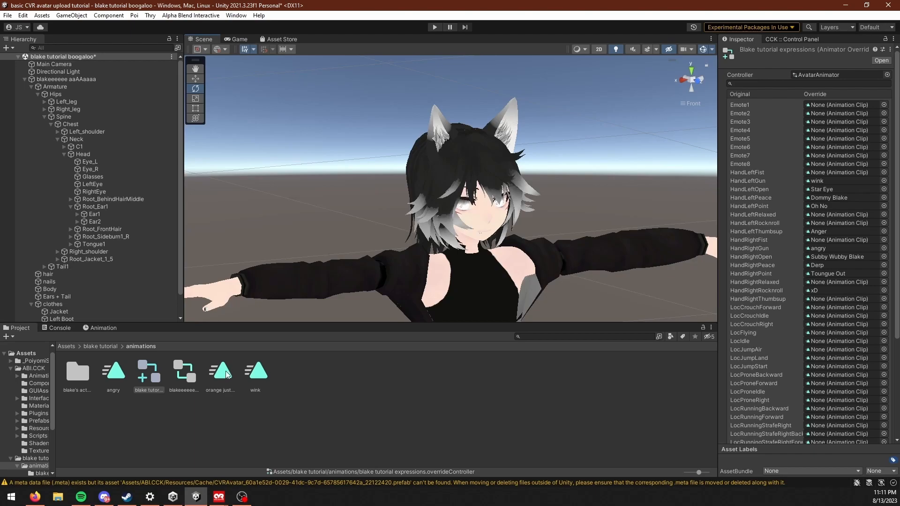
# Step: Assign the orange justice clip as the override for Emote1
pyautogui.moveTo(223, 373); pyautogui.dragTo(833, 107)
pyautogui.scroll(3, 500, 235)
pyautogui.moveTo(502, 235); pyautogui.dragTo(584, 240, button='middle')
pyautogui.keyDown('alt'); pyautogui.moveTo(583, 236); pyautogui.dragTo(526, 226); pyautogui.keyUp('alt')
pyautogui.scroll(-3, 474, 225)
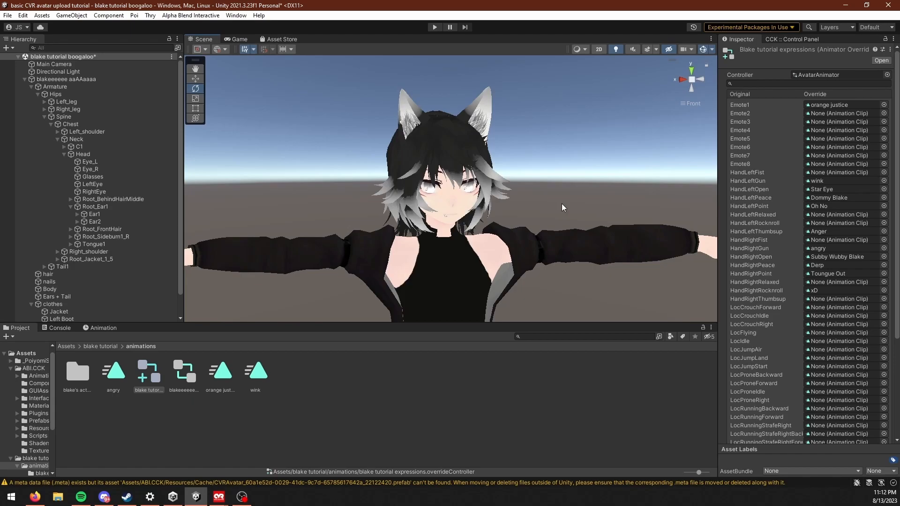
pyautogui.click(242, 497)
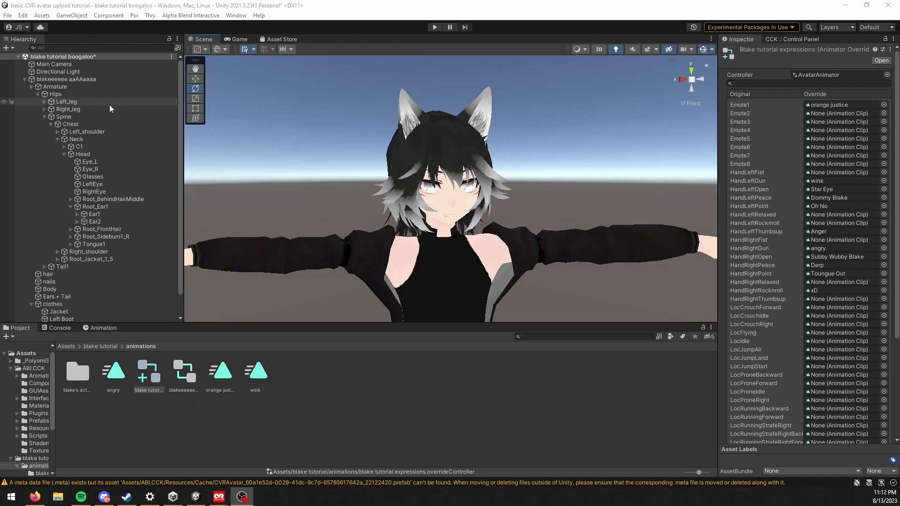
# Step: Clear the controller on the avatar's Animator and set the CVR Avatar's Animation Overrides to blake tutorial expressions
pyautogui.click(84, 80)
pyautogui.click(833, 131)
pyautogui.press('Delete')
pyautogui.scroll(-4, 831, 304)
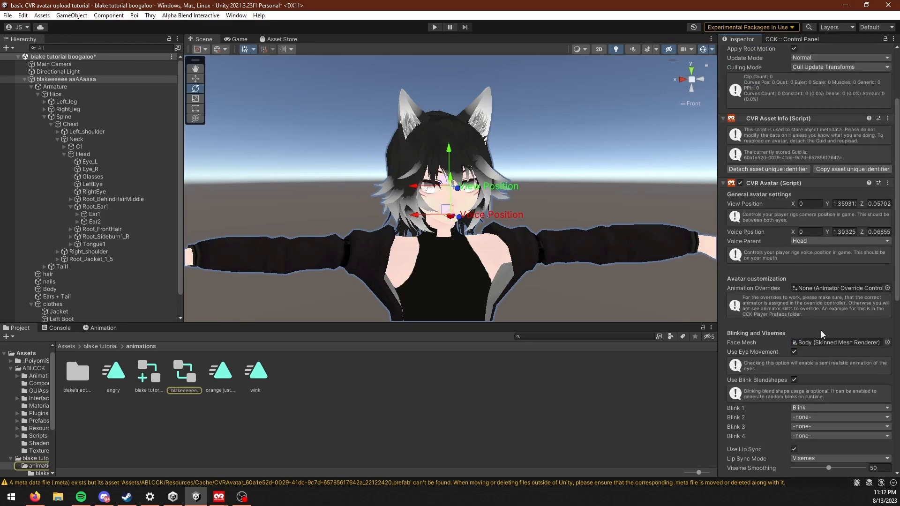
pyautogui.scroll(-1, 809, 330)
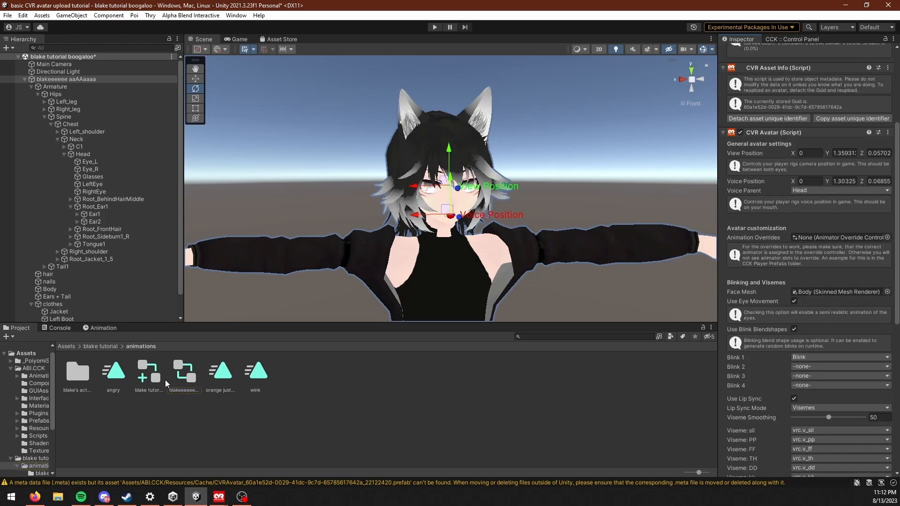
pyautogui.click(152, 381)
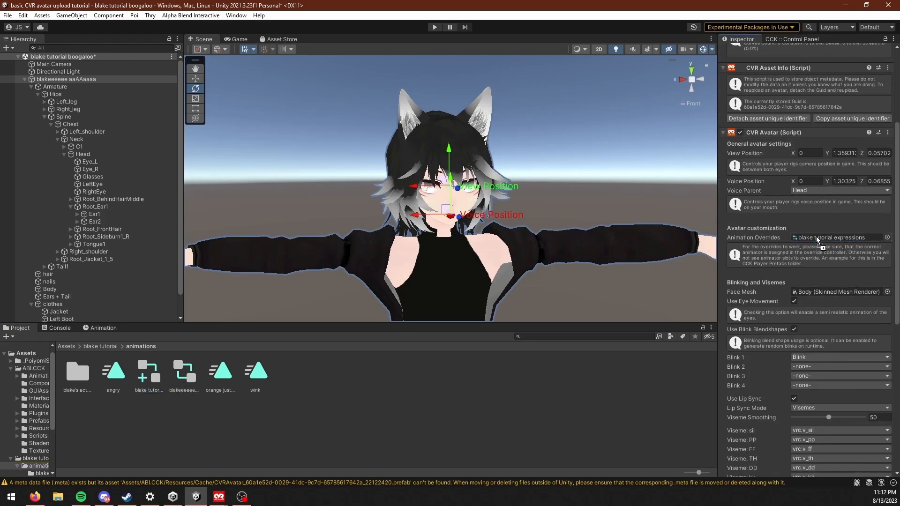
# Step: Disable Advanced Settings on the CVR Avatar component and start uploading the avatar from the CCK Control Panel
pyautogui.scroll(-9, 786, 356)
pyautogui.scroll(-2, 785, 370)
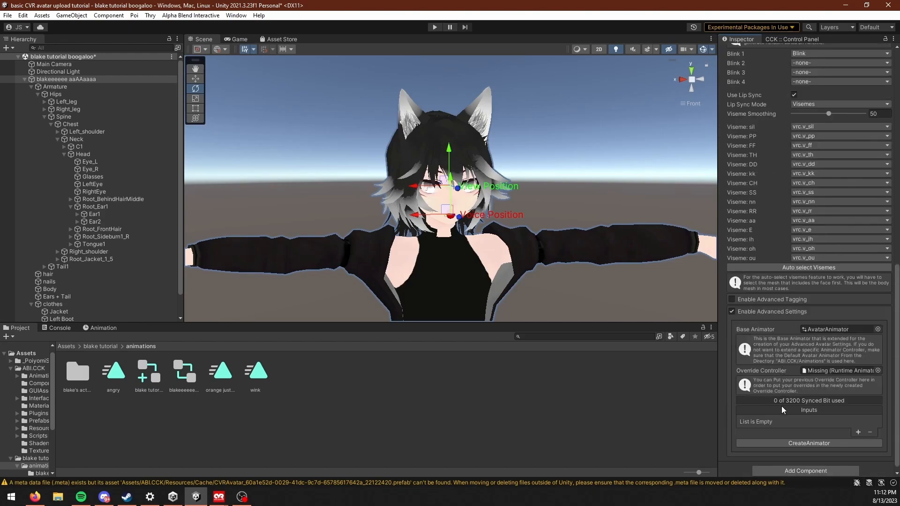
pyautogui.click(731, 311)
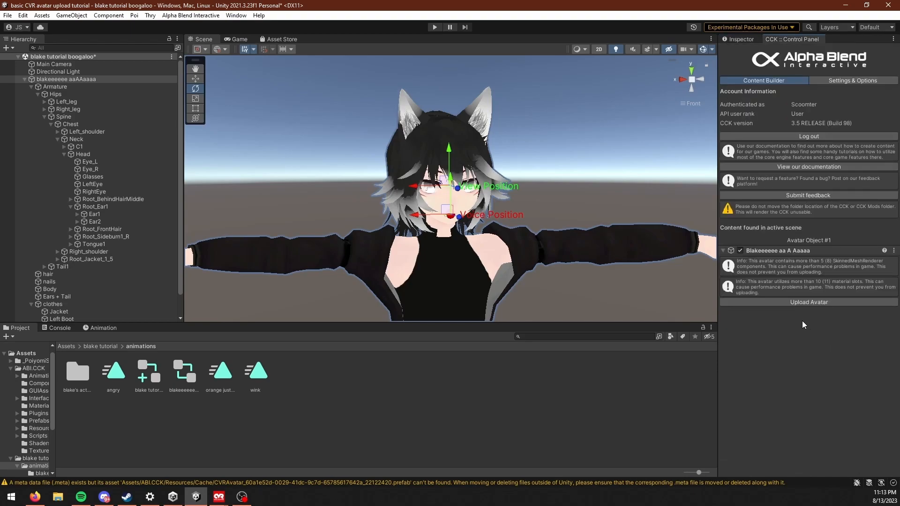
pyautogui.click(810, 303)
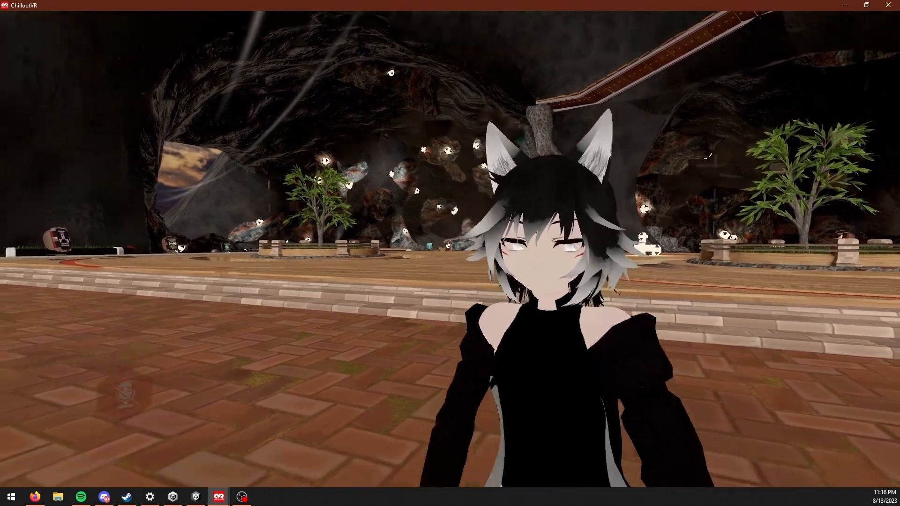
pyautogui.hotkey('alt', 'Tab')
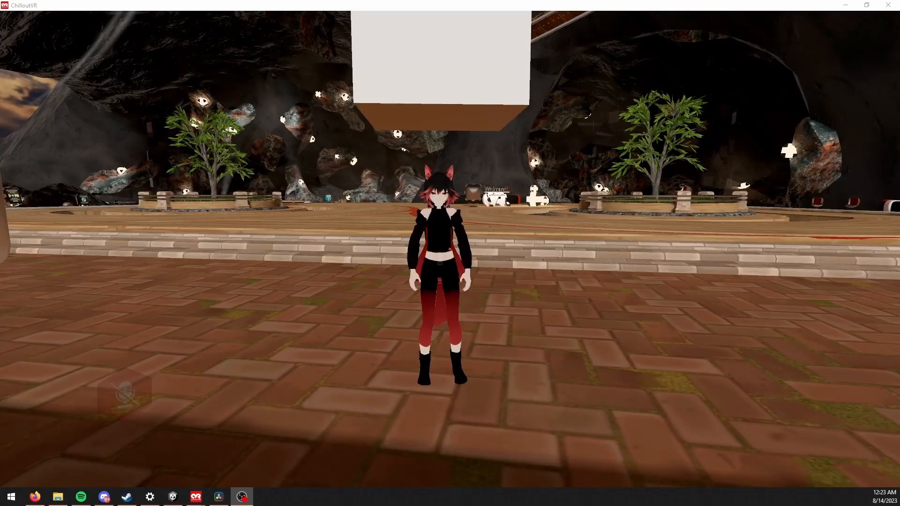
pyautogui.hotkey('alt', 'Tab')
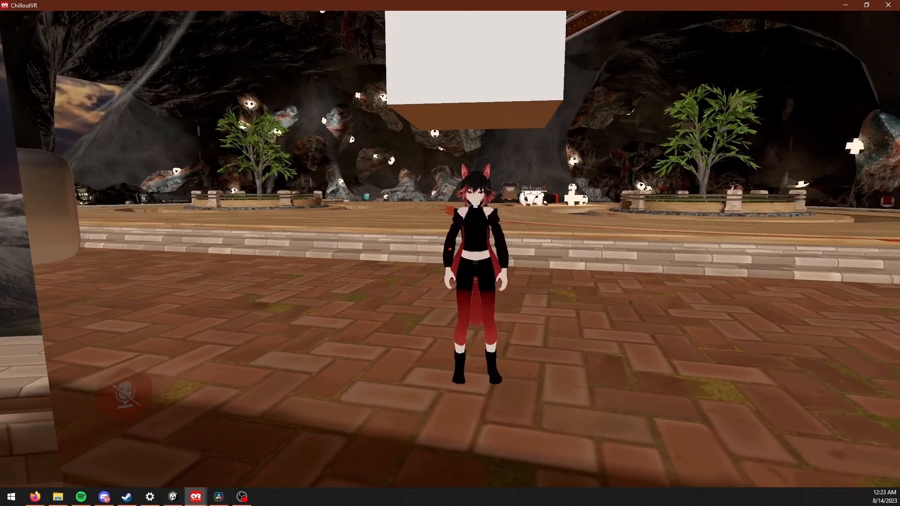
pyautogui.press('w')
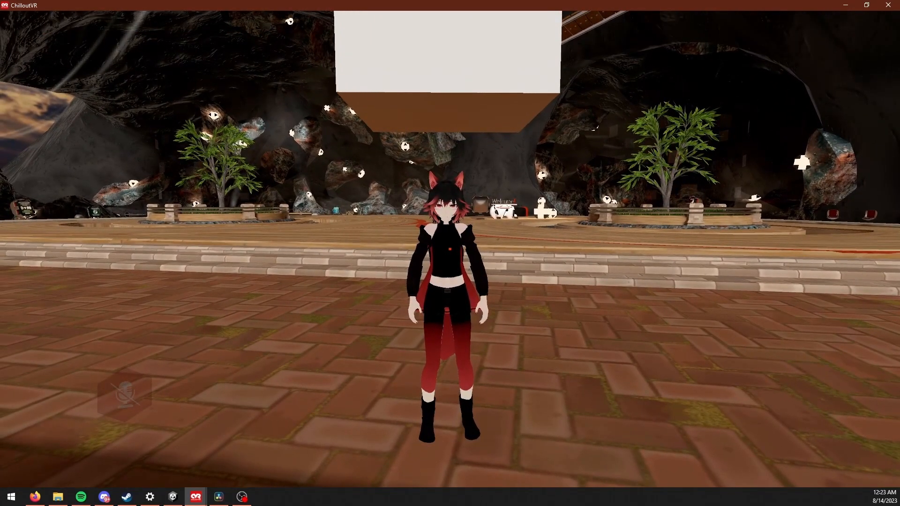
pyautogui.press('1')
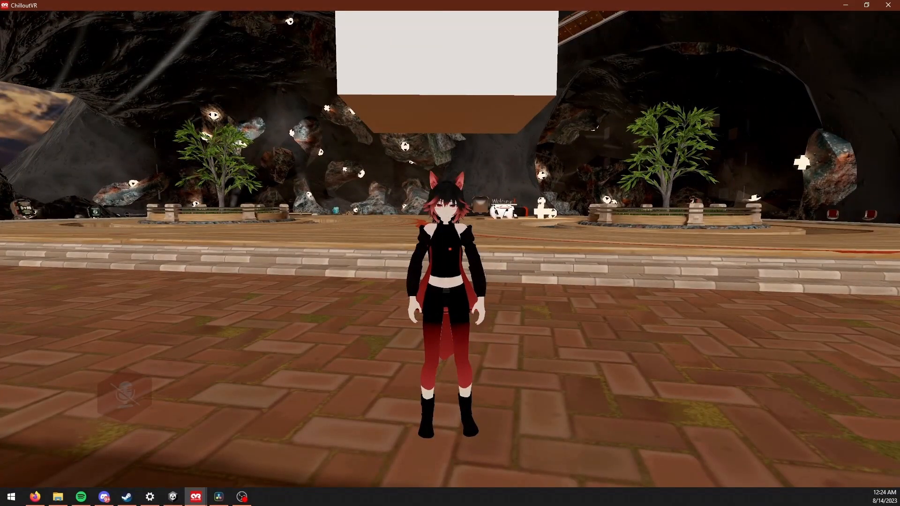
pyautogui.press('2')
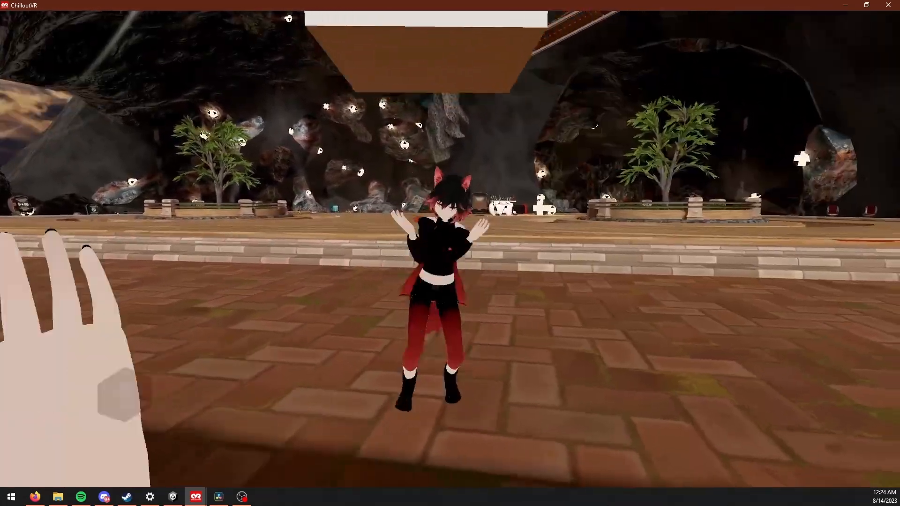
pyautogui.press('w')
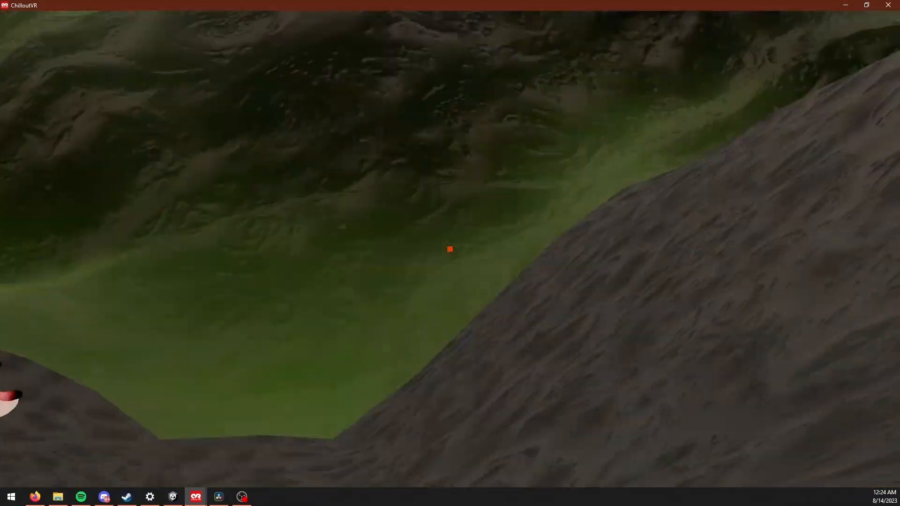
# Step: Back in Unity, enable the CVR Avatar's Advanced Settings and set its Override Controller to blake tutorial expressions
pyautogui.hotkey('alt', 'Tab')
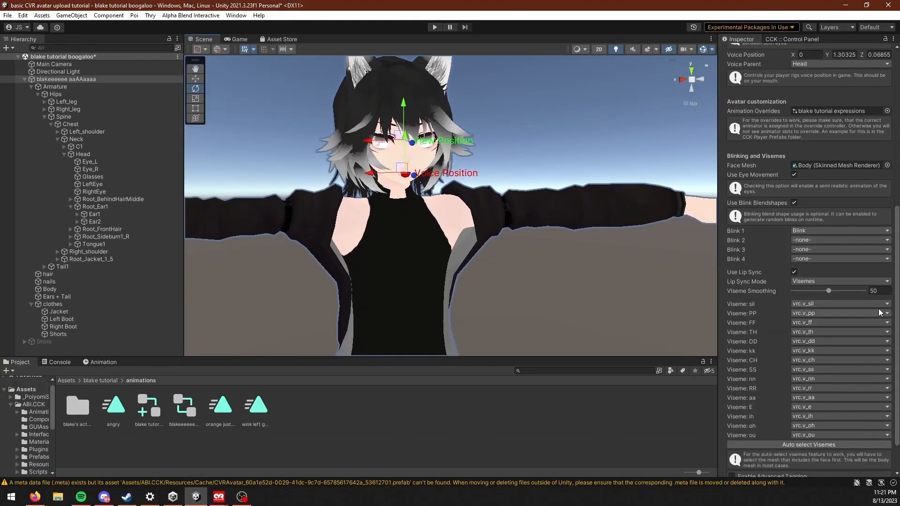
pyautogui.scroll(-3, 828, 346)
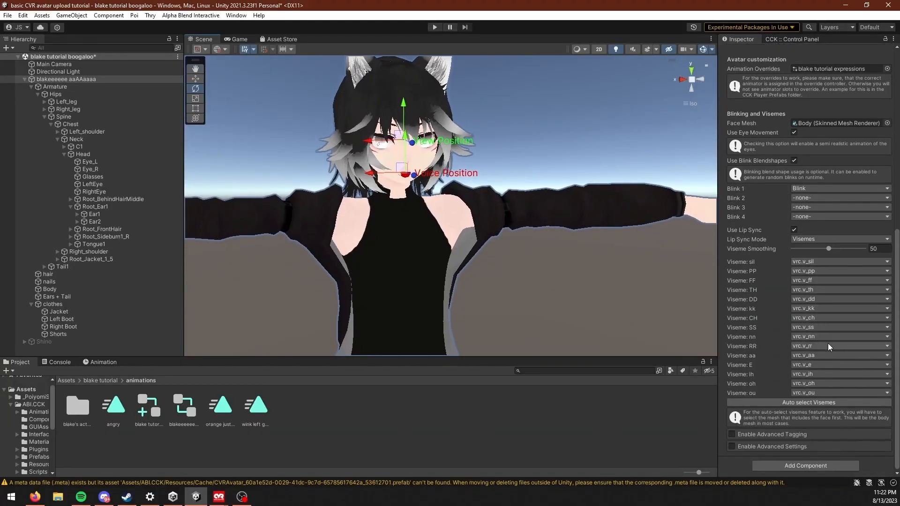
pyautogui.click(731, 446)
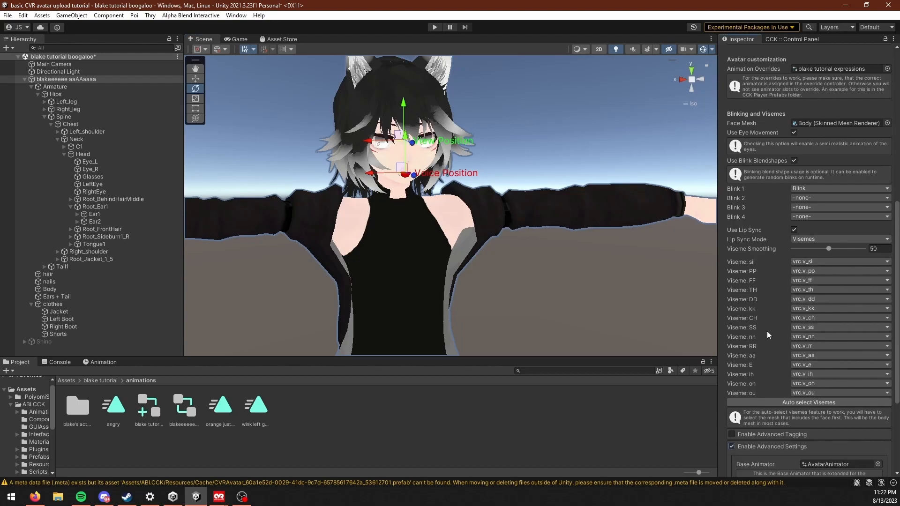
pyautogui.scroll(-5, 773, 341)
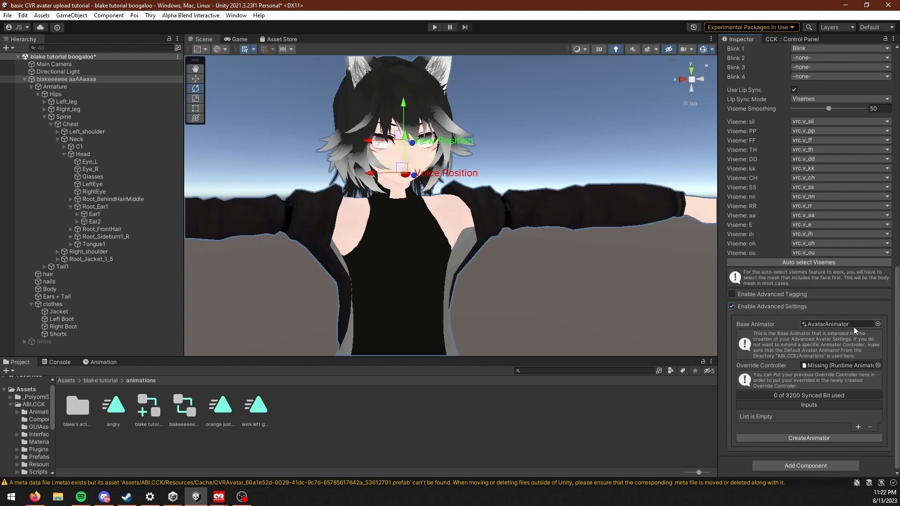
pyautogui.click(878, 324)
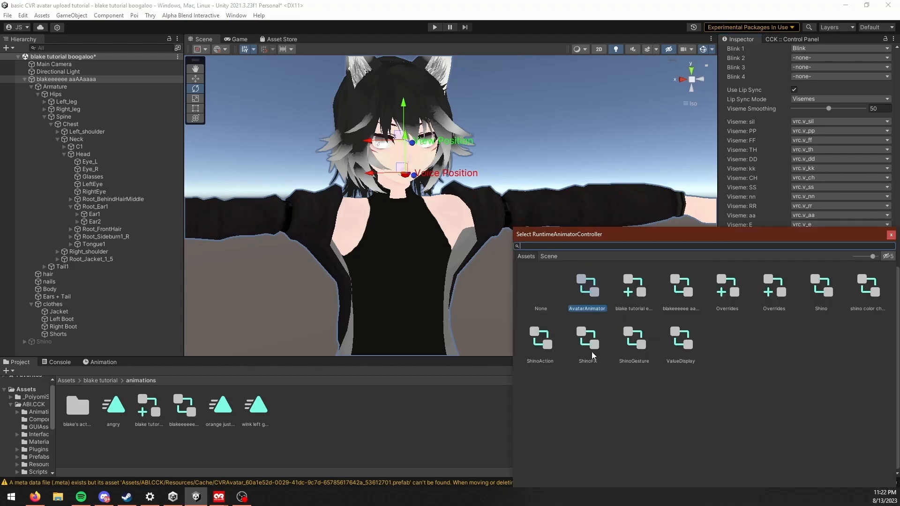
pyautogui.click(891, 235)
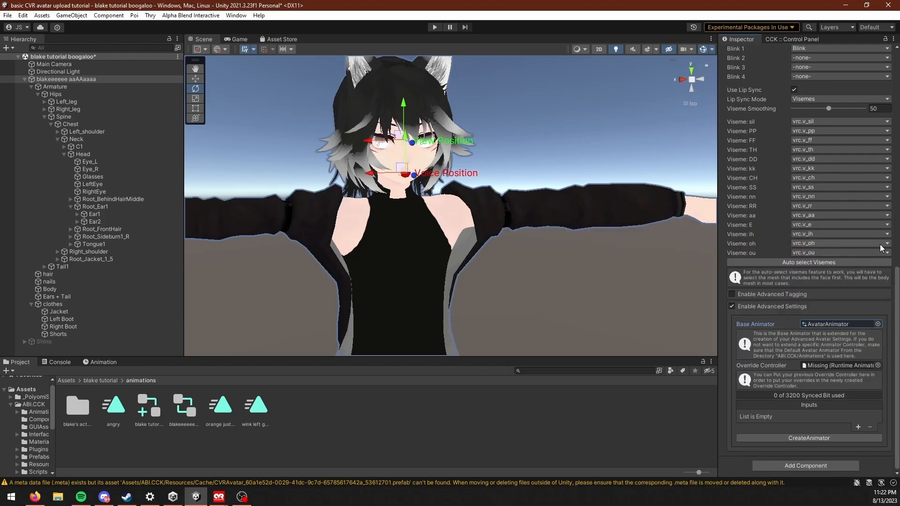
pyautogui.moveTo(148, 409); pyautogui.dragTo(829, 365)
# Step: Add an input entry to the avatar's Advanced Settings and show its available input types
pyautogui.moveTo(374, 284); pyautogui.dragTo(444, 281, button='middle')
pyautogui.scroll(3, 477, 297)
pyautogui.scroll(1, 854, 429)
pyautogui.scroll(-1, 845, 435)
pyautogui.click(856, 430)
pyautogui.click(855, 430)
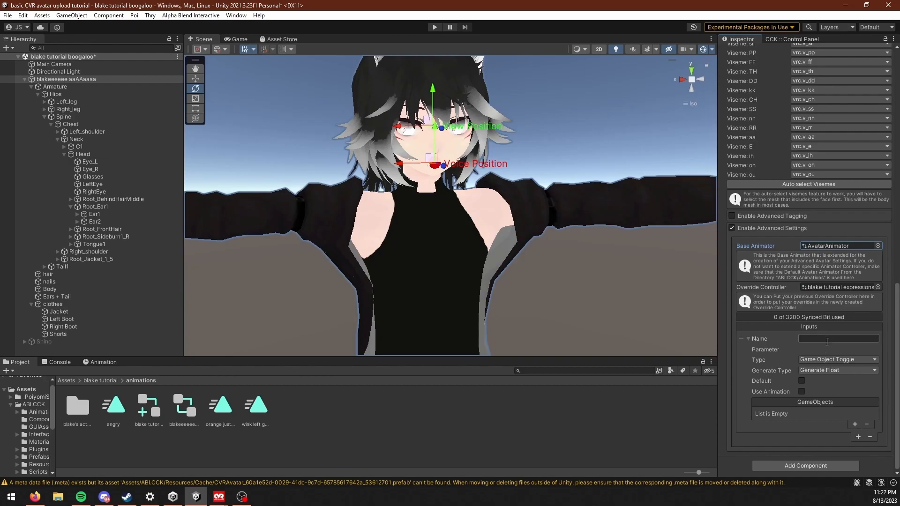
pyautogui.click(829, 358)
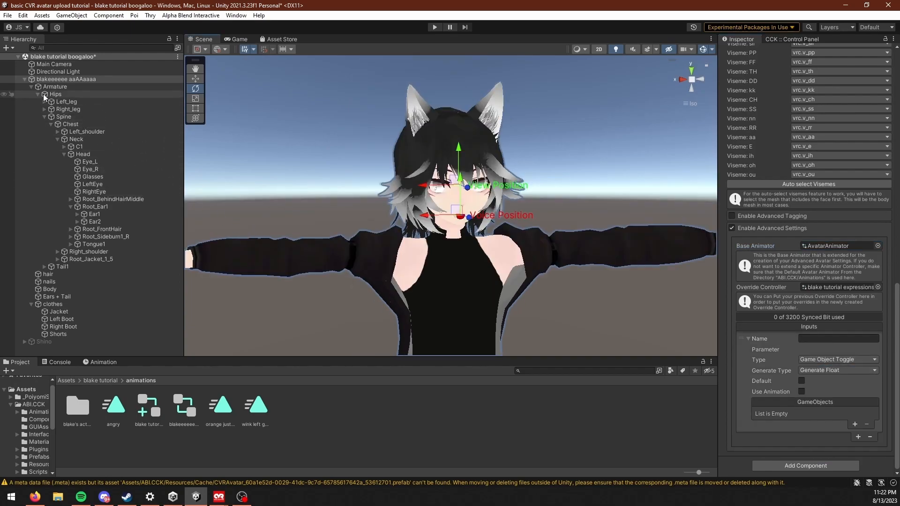
# Step: Collapse the avatar's armature and select the Jacket mesh in the scene to examine it as a separate object
pyautogui.click(32, 87)
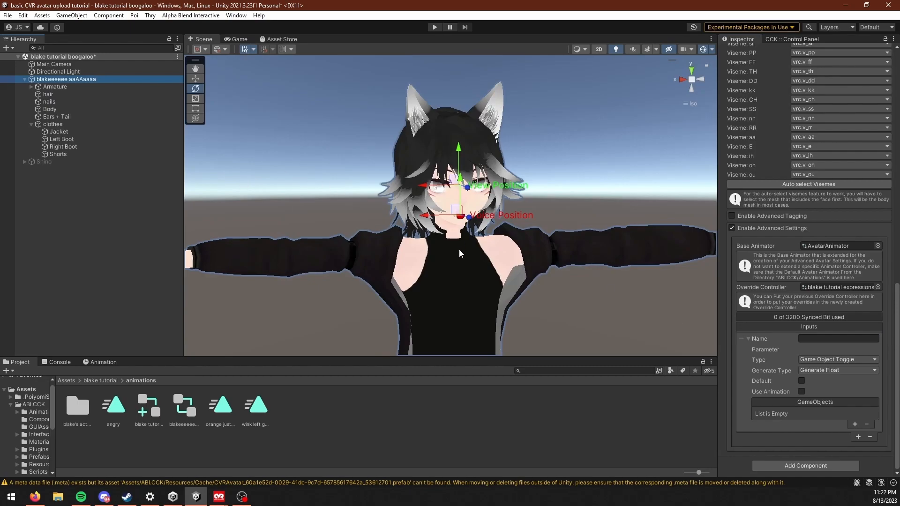
pyautogui.scroll(-2, 460, 249)
pyautogui.click(571, 229)
pyautogui.moveTo(620, 324); pyautogui.dragTo(581, 265, button='middle')
pyautogui.click(479, 210)
pyautogui.scroll(-5, 521, 280)
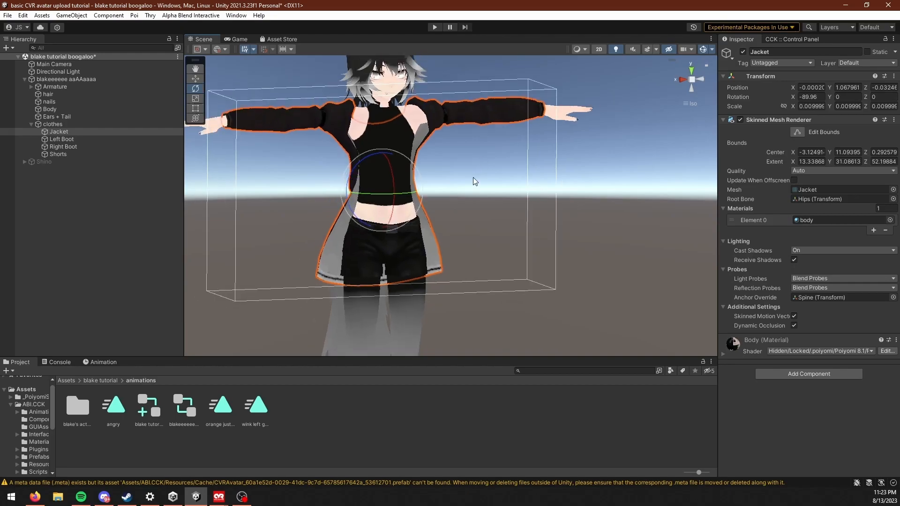
pyautogui.click(363, 315)
pyautogui.scroll(-1, 364, 304)
pyautogui.moveTo(439, 162); pyautogui.dragTo(445, 232, button='middle')
pyautogui.click(471, 214)
pyautogui.click(470, 215)
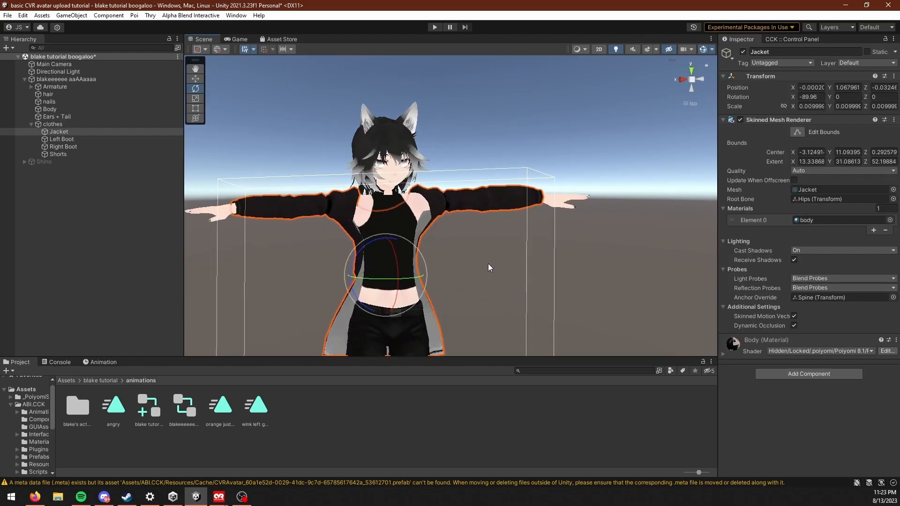
# Step: Select the Ears + Tail mesh in the scene and examine it from an angle
pyautogui.scroll(3, 488, 263)
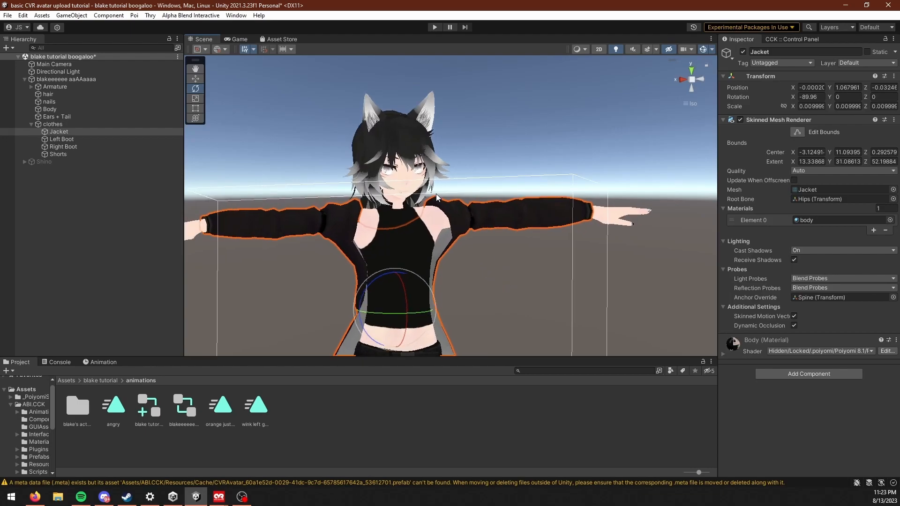
pyautogui.click(428, 108)
pyautogui.scroll(3, 580, 331)
pyautogui.moveTo(580, 330); pyautogui.dragTo(643, 331, button='right')
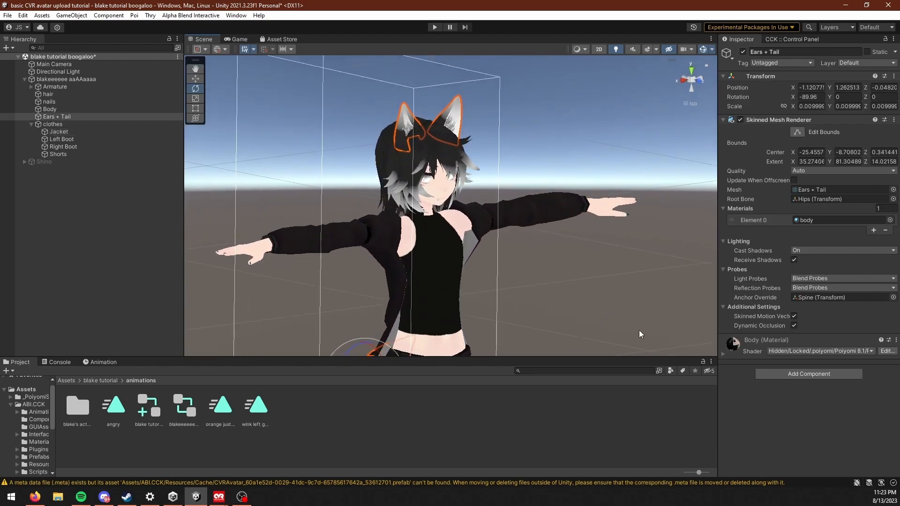
pyautogui.scroll(-3, 644, 331)
pyautogui.moveTo(534, 279); pyautogui.dragTo(486, 238, button='middle')
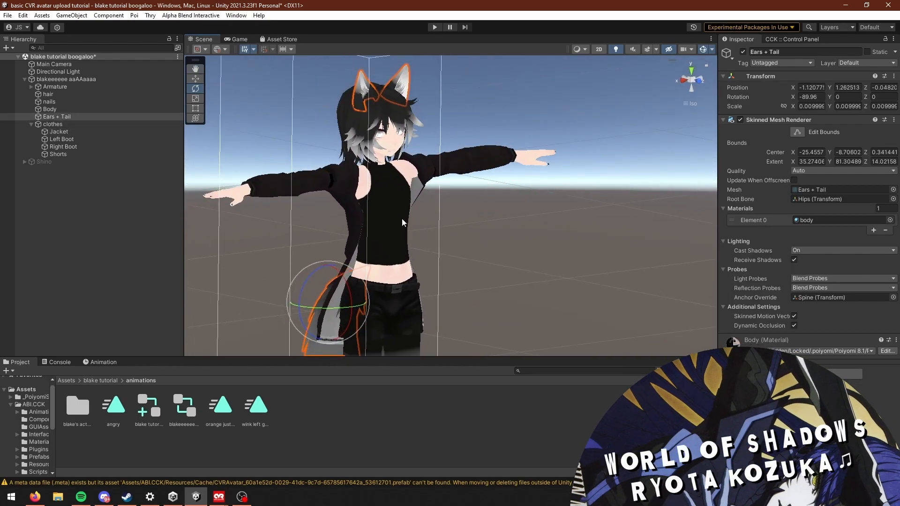
# Step: Name the new input in the avatar's Advanced Settings anti furry pill
pyautogui.click(94, 80)
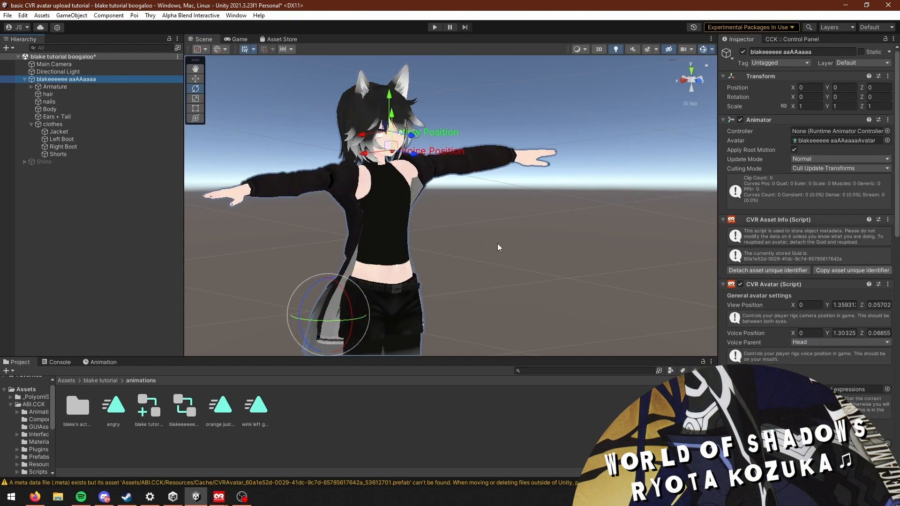
pyautogui.moveTo(475, 237); pyautogui.dragTo(499, 296, button='middle')
pyautogui.click(421, 131)
pyautogui.moveTo(552, 322); pyautogui.dragTo(506, 288, button='middle')
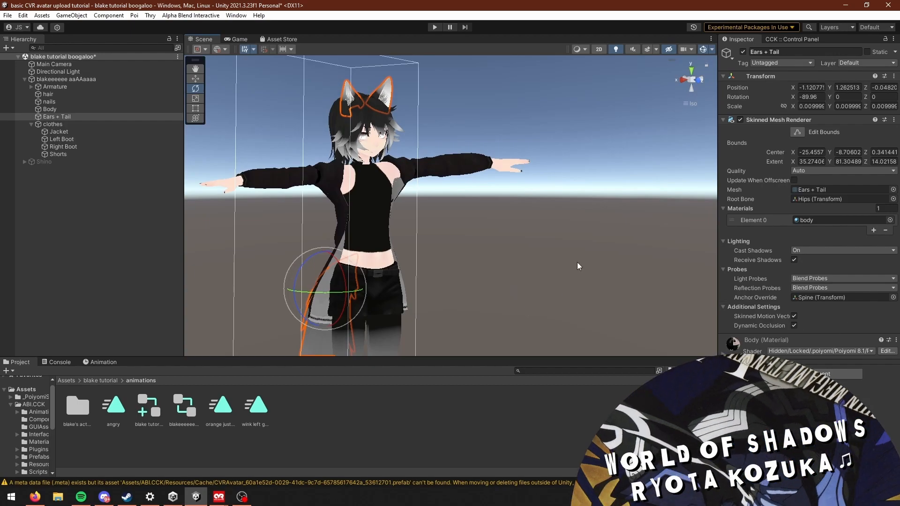
pyautogui.click(90, 80)
pyautogui.scroll(-10, 820, 281)
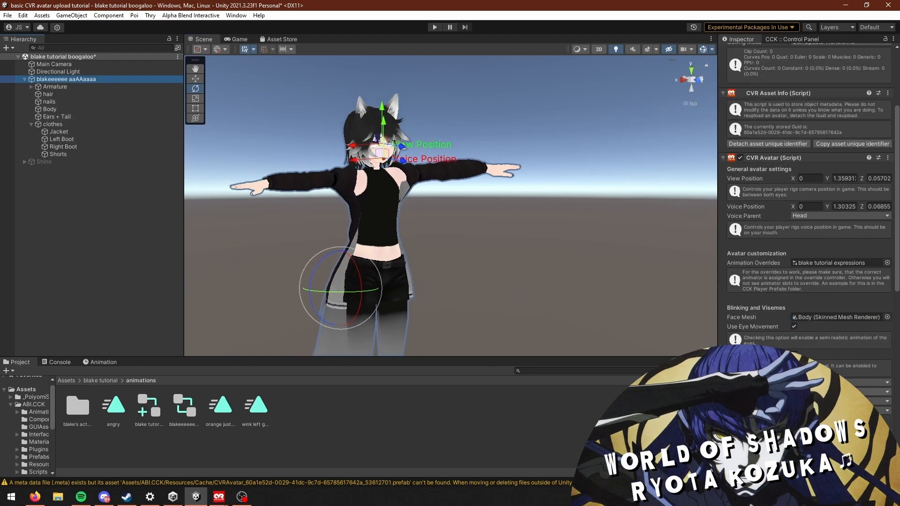
pyautogui.click(823, 339)
pyautogui.write('anti furry pill')
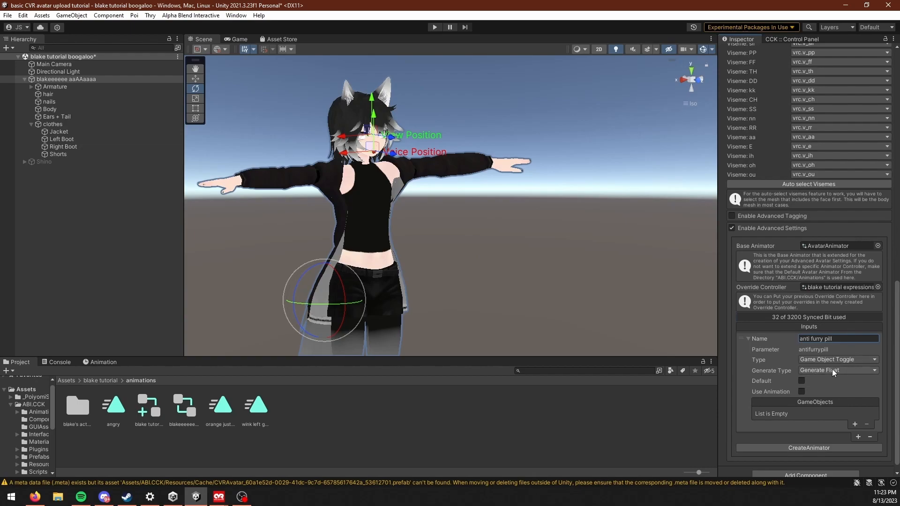
# Step: Set the anti furry pill toggle's Generate Type to Generate Bool and enable its Default state
pyautogui.click(831, 370)
pyautogui.click(825, 403)
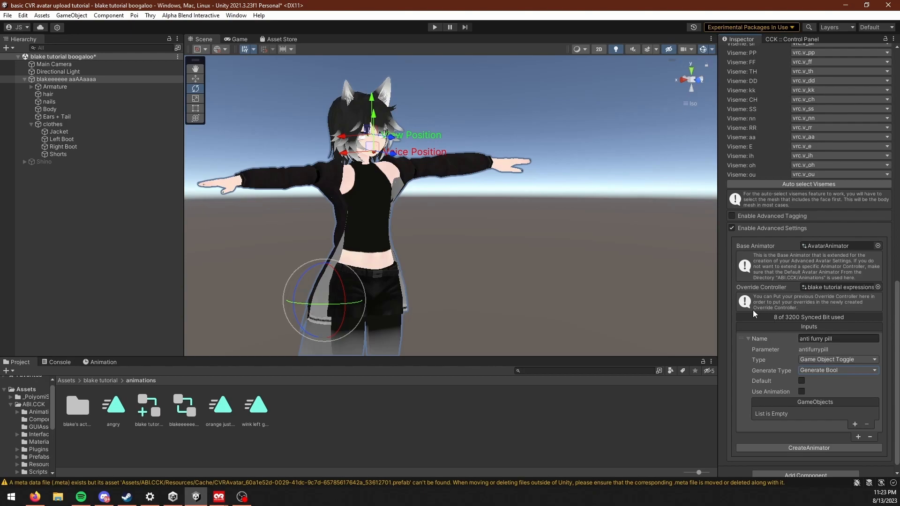
pyautogui.click(838, 369)
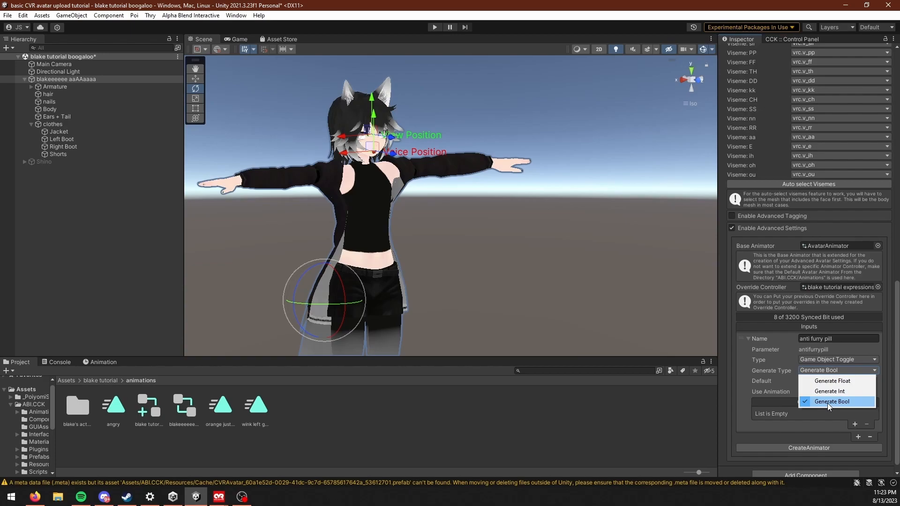
pyautogui.click(827, 403)
pyautogui.click(825, 374)
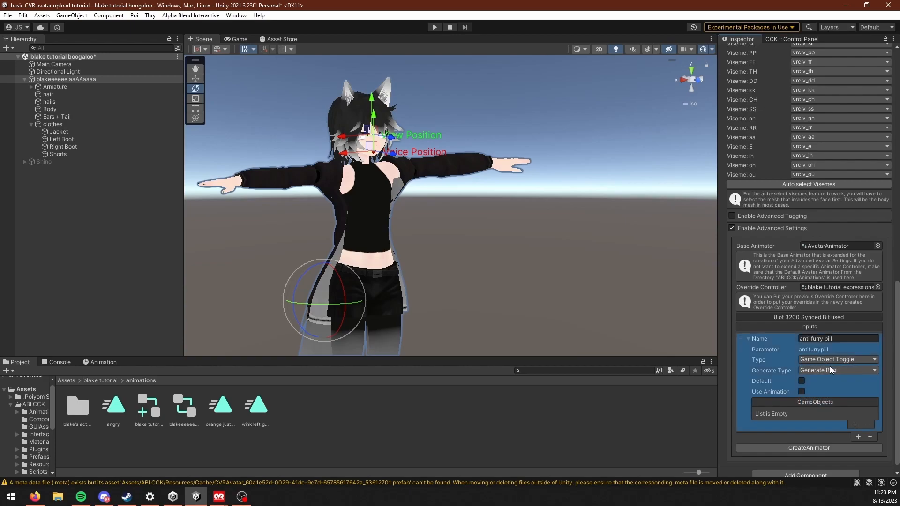
pyautogui.click(830, 372)
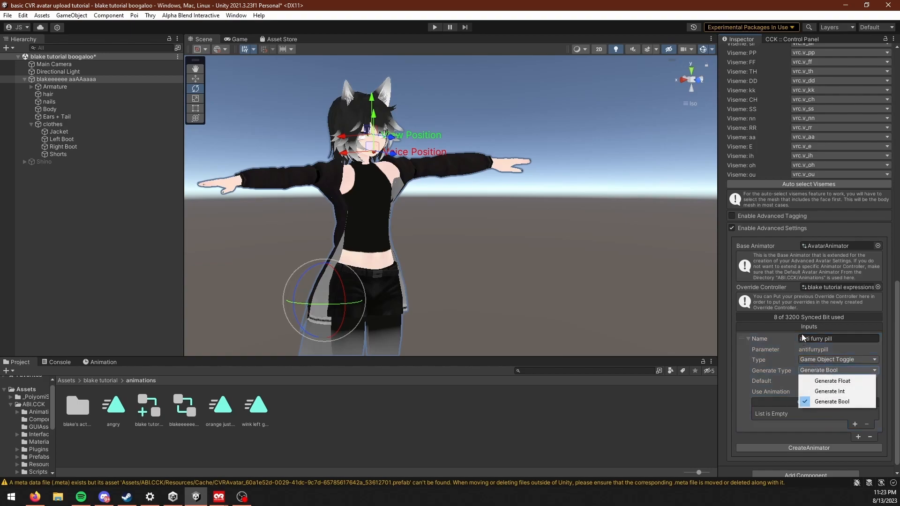
pyautogui.click(811, 358)
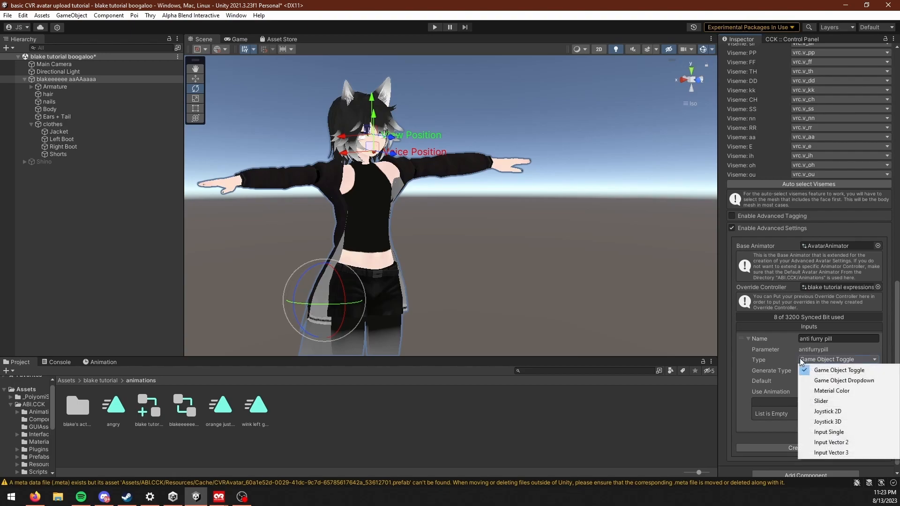
pyautogui.click(792, 371)
pyautogui.click(801, 381)
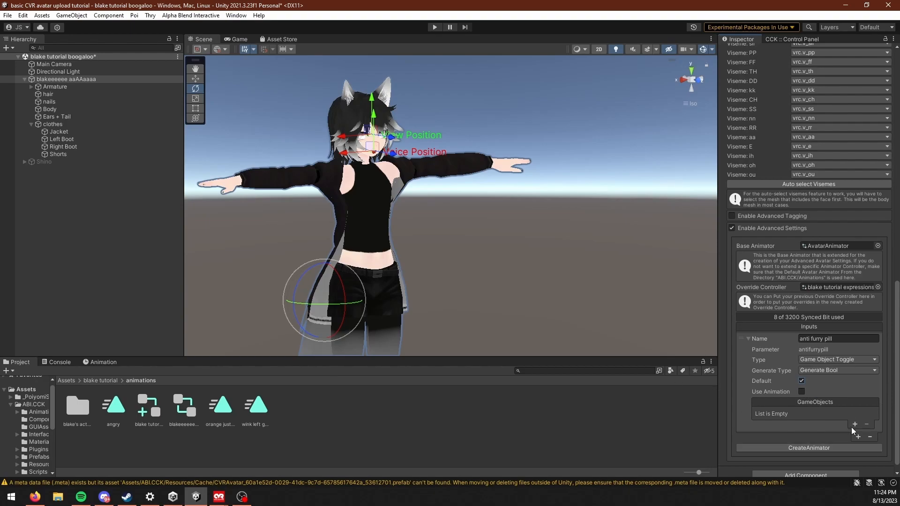
# Step: Add entries to the anti furry pill toggle's GameObjects list and remove the extras, keeping one empty entry
pyautogui.click(854, 424)
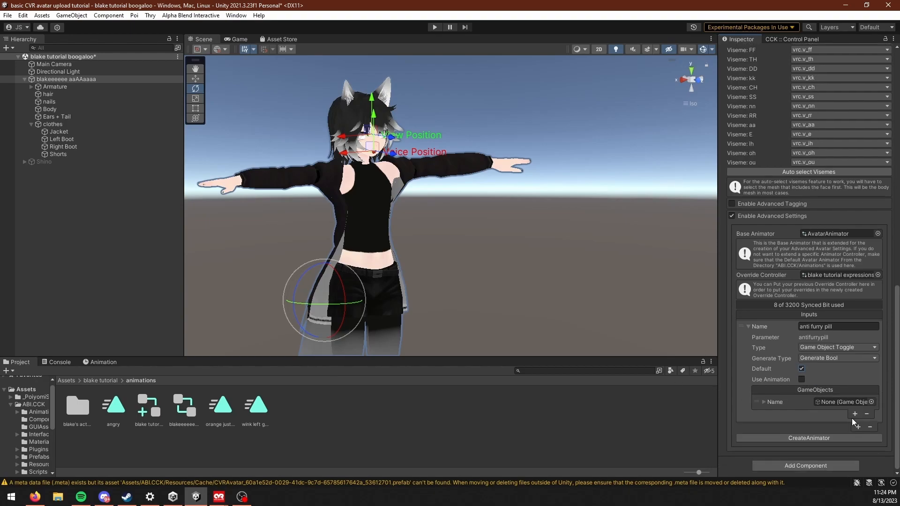
pyautogui.click(854, 415)
pyautogui.click(851, 415)
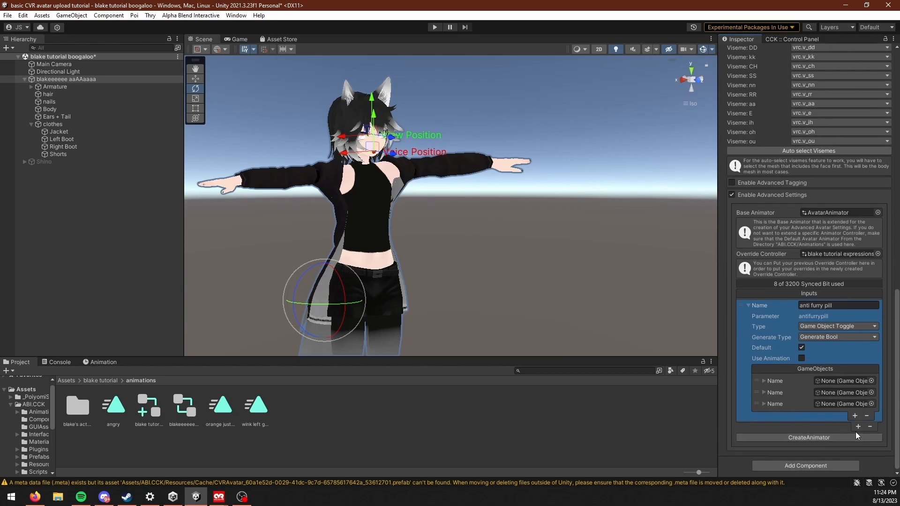
pyautogui.click(791, 403)
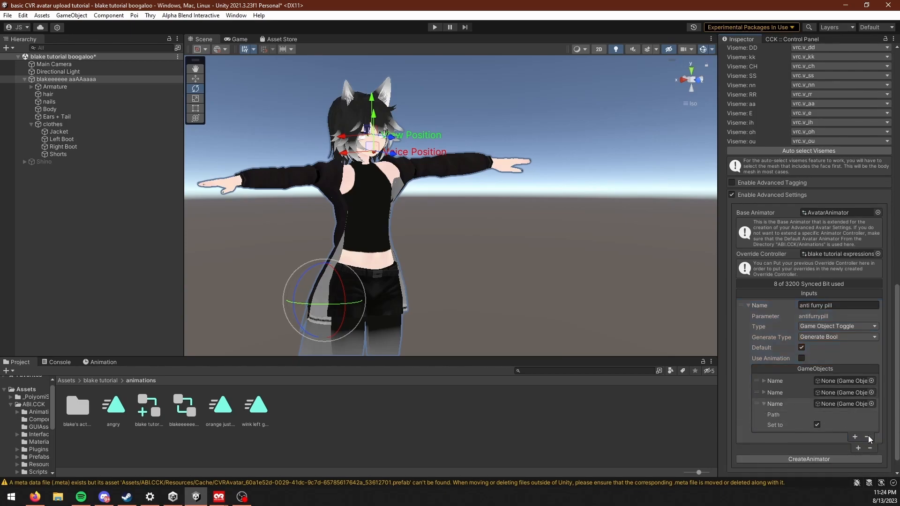
pyautogui.click(866, 436)
pyautogui.click(867, 414)
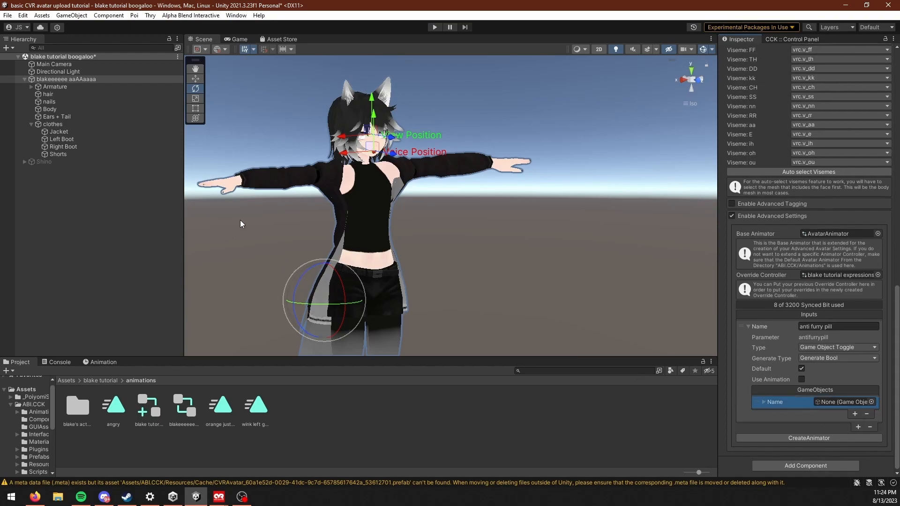
# Step: Deactivate and reactivate the Ears + Tail object to preview the effect of the toggle
pyautogui.moveTo(231, 220); pyautogui.dragTo(216, 196, button='middle')
pyautogui.moveTo(61, 119)
pyautogui.mouseDown()
pyautogui.moveTo(84, 114)
pyautogui.moveTo(64, 117)
pyautogui.mouseUp()
pyautogui.press('f')
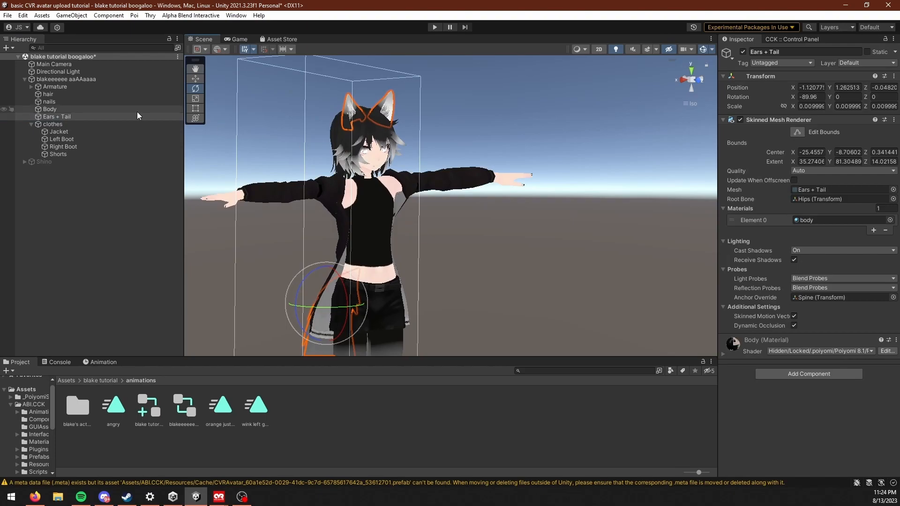
pyautogui.click(743, 53)
pyautogui.click(743, 53)
# Step: Assign the Ears + Tail object to the anti furry pill toggle's GameObjects entry on the avatar
pyautogui.click(80, 78)
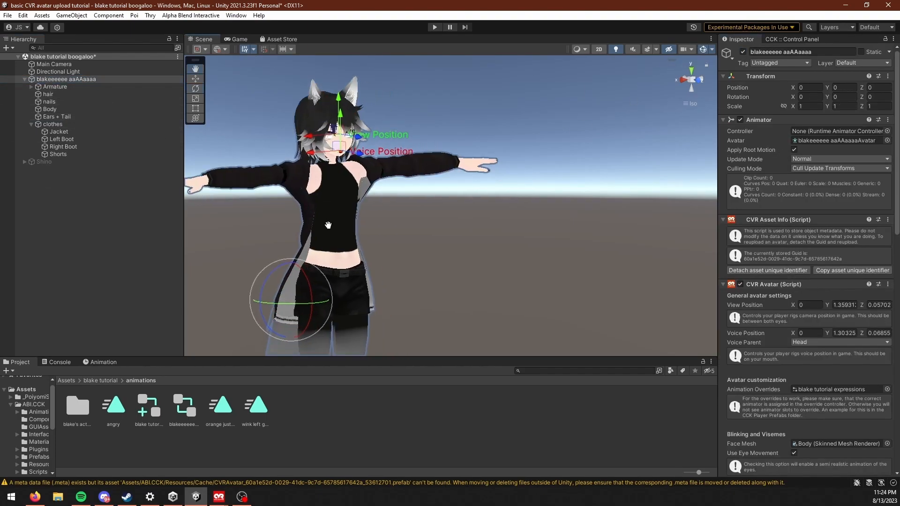
pyautogui.moveTo(136, 117); pyautogui.dragTo(831, 403)
pyautogui.scroll(-15, 811, 422)
pyautogui.scroll(-5, 814, 466)
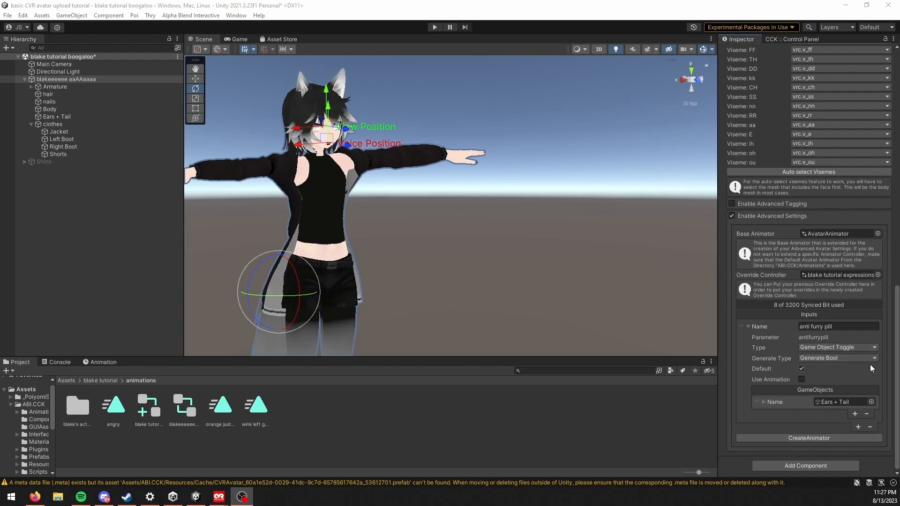
# Step: Create the animator from the Advanced Settings, attach the created override to the avatar and check its Animation Overrides
pyautogui.click(817, 438)
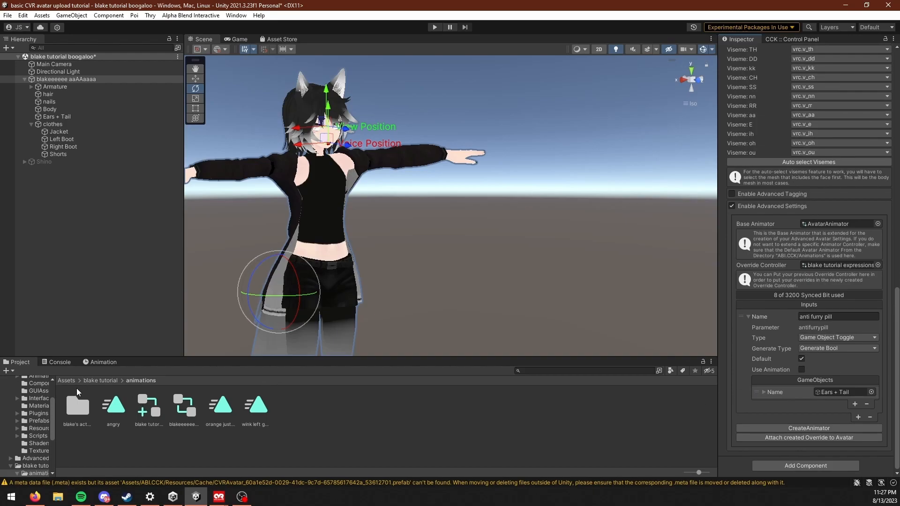
pyautogui.click(811, 438)
pyautogui.scroll(10, 830, 391)
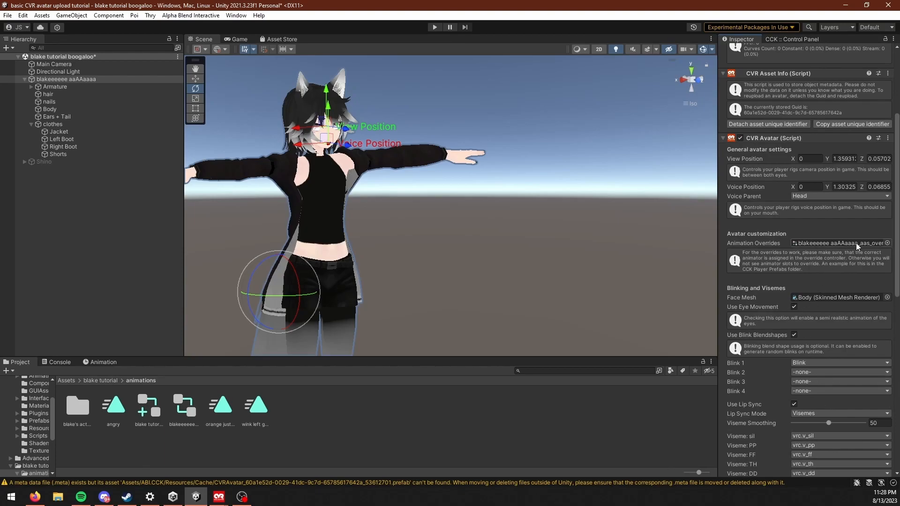
pyautogui.scroll(3, 835, 240)
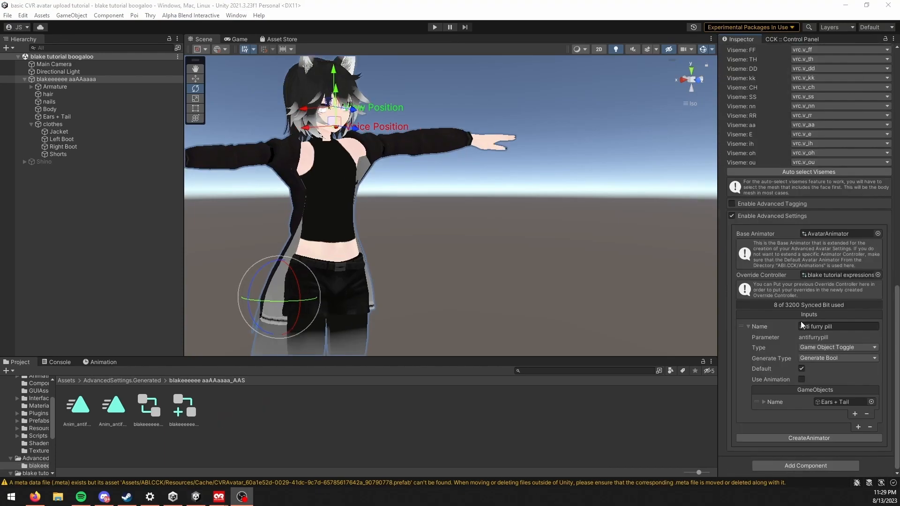
pyautogui.scroll(18, 801, 321)
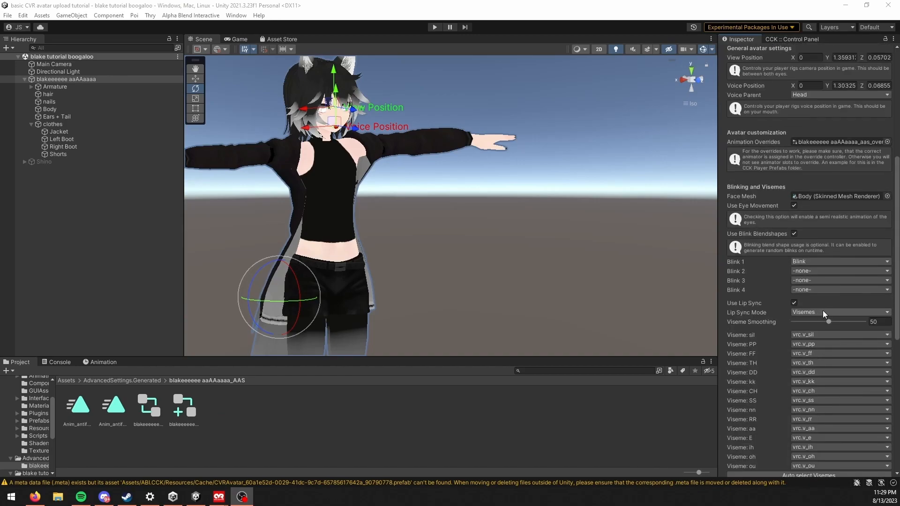
pyautogui.scroll(2, 820, 311)
pyautogui.scroll(-5, 811, 324)
pyautogui.scroll(5, 808, 346)
pyautogui.scroll(-5, 815, 347)
pyautogui.scroll(5, 805, 340)
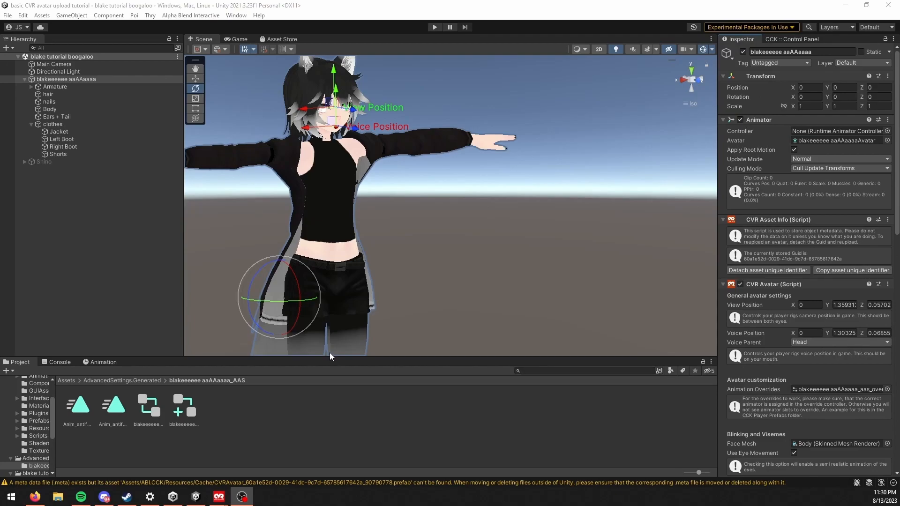
# Step: Switch to ChilloutVR and test the anti furry pill toggle in the avatar's Advanced Avatars settings
pyautogui.moveTo(218, 497)
pyautogui.click(272, 455)
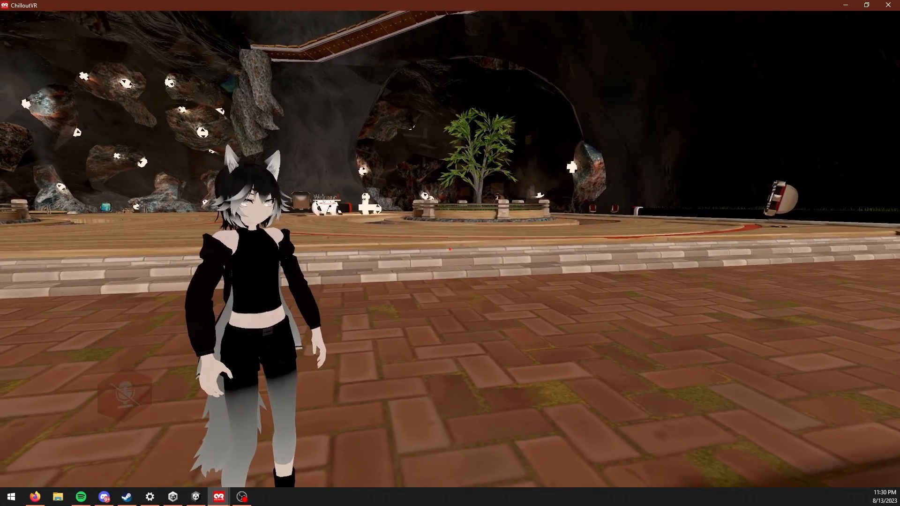
pyautogui.press('Escape')
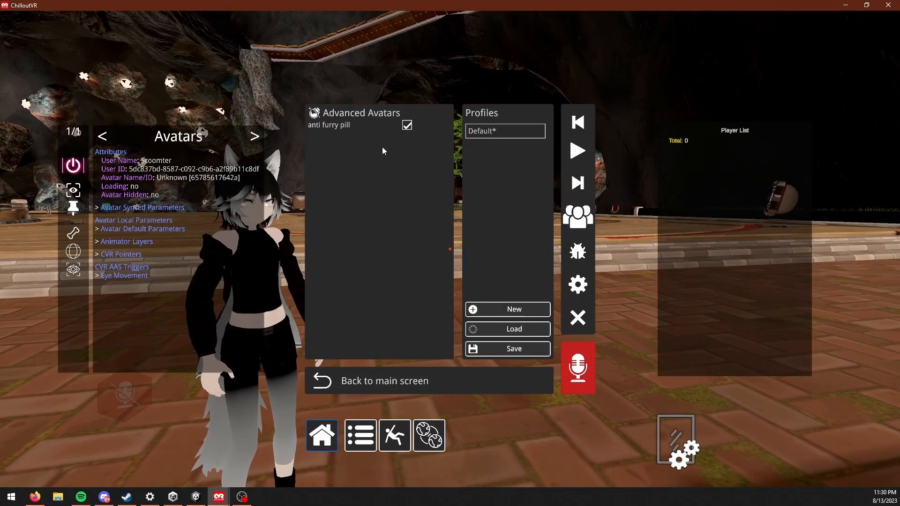
pyautogui.click(334, 433)
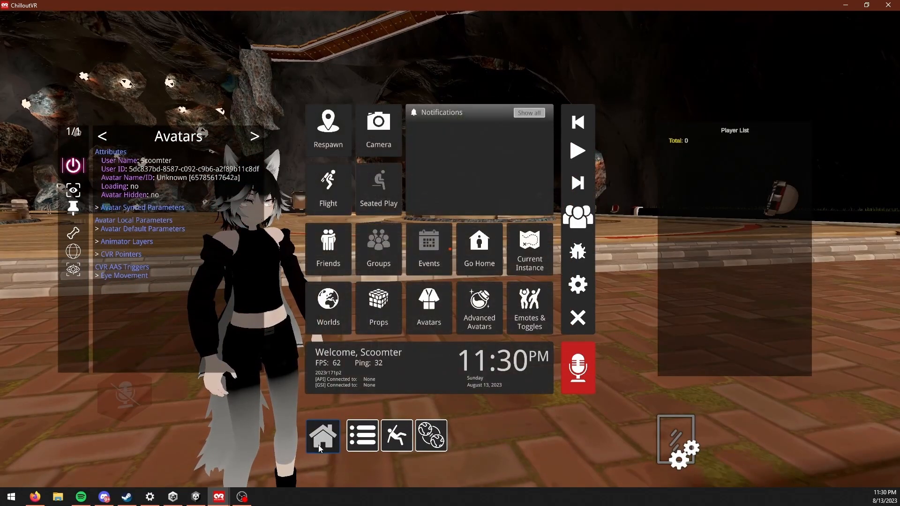
pyautogui.click(432, 361)
pyautogui.press('Escape')
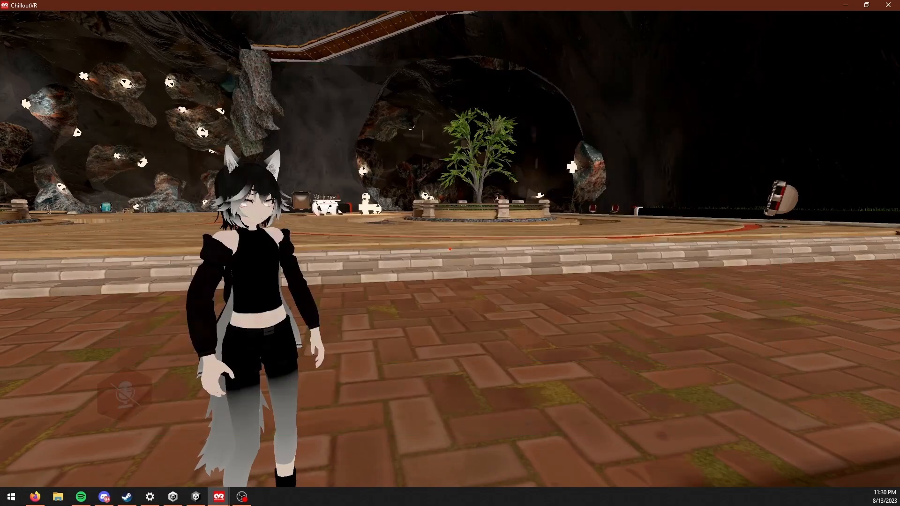
pyautogui.press('Tab')
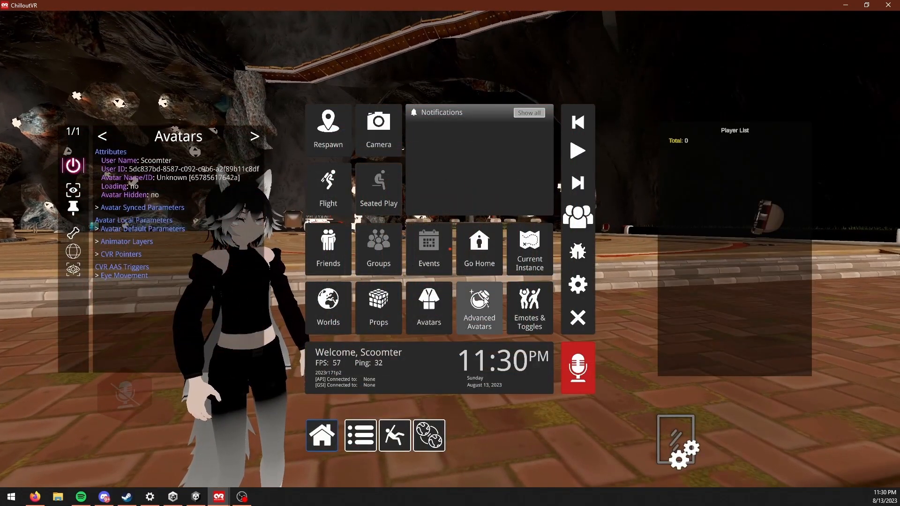
pyautogui.click(481, 319)
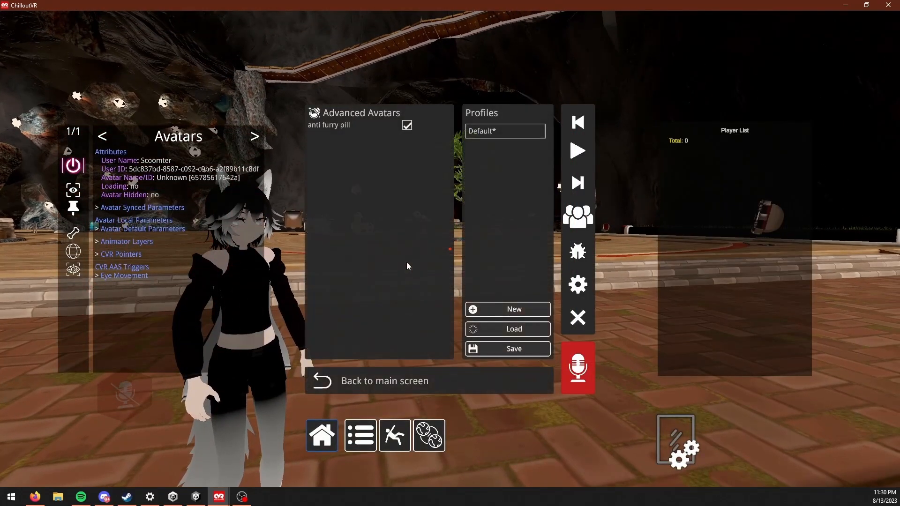
pyautogui.click(406, 129)
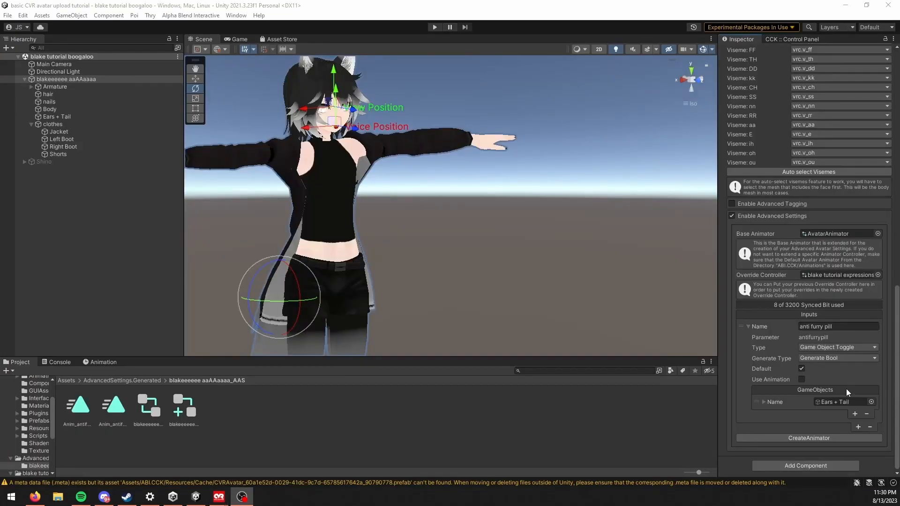
# Step: Back in Unity, add a second input to the avatar's Advanced Settings and set its type to Game Object Dropdown
pyautogui.moveTo(537, 230); pyautogui.dragTo(515, 209, button='middle')
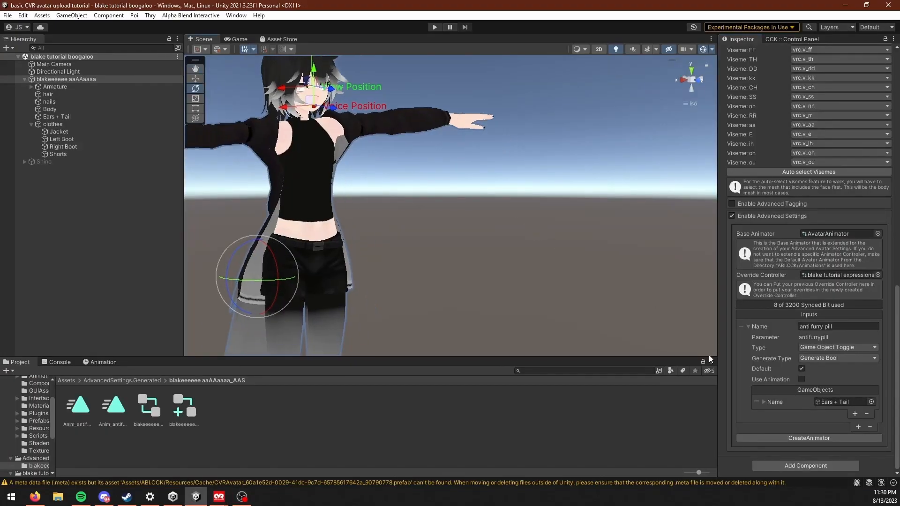
pyautogui.click(857, 428)
pyautogui.scroll(-3, 816, 382)
pyautogui.click(824, 371)
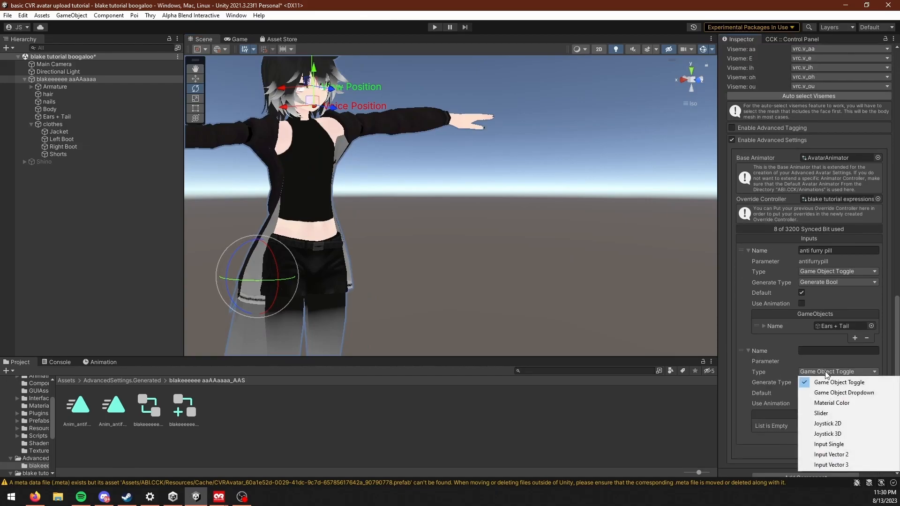
pyautogui.click(828, 393)
pyautogui.moveTo(541, 300); pyautogui.dragTo(514, 258, button='right')
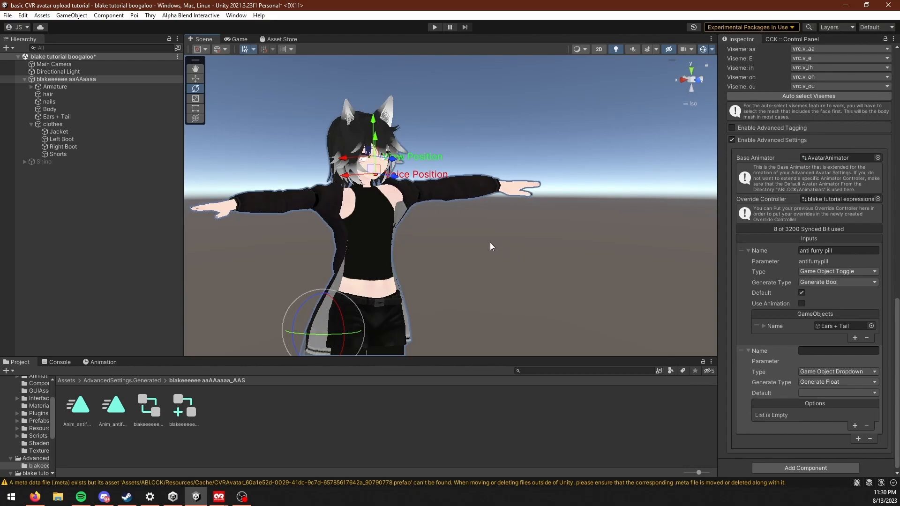
pyautogui.moveTo(535, 311); pyautogui.dragTo(400, 224, button='right')
pyautogui.moveTo(443, 271); pyautogui.dragTo(473, 288, button='middle')
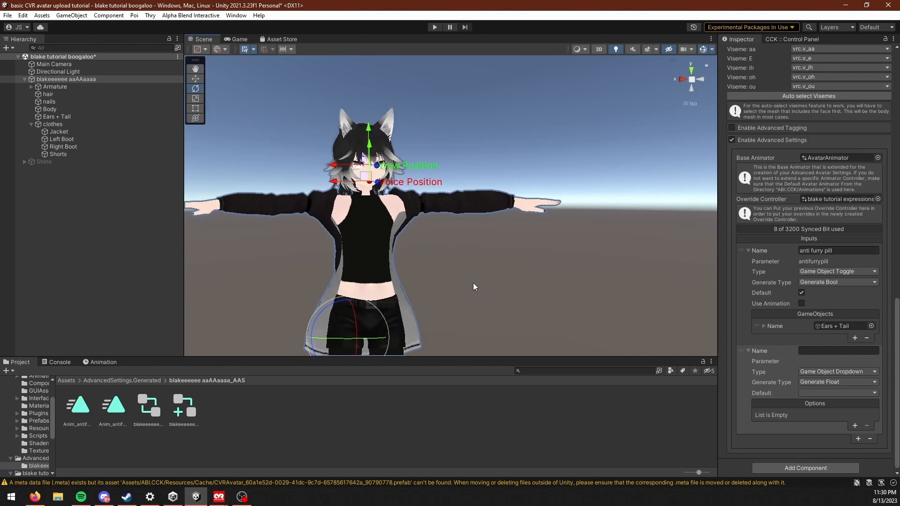
pyautogui.scroll(-3, 429, 213)
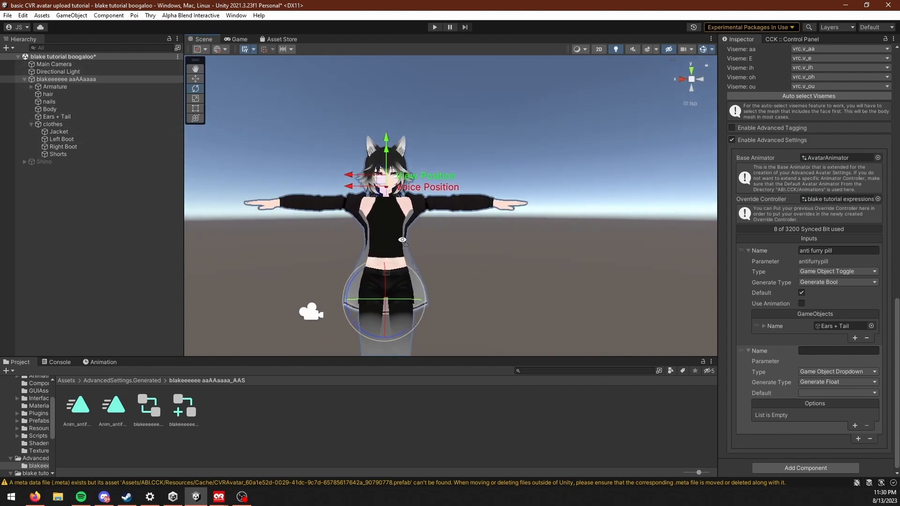
pyautogui.moveTo(398, 236); pyautogui.dragTo(449, 288, button='middle')
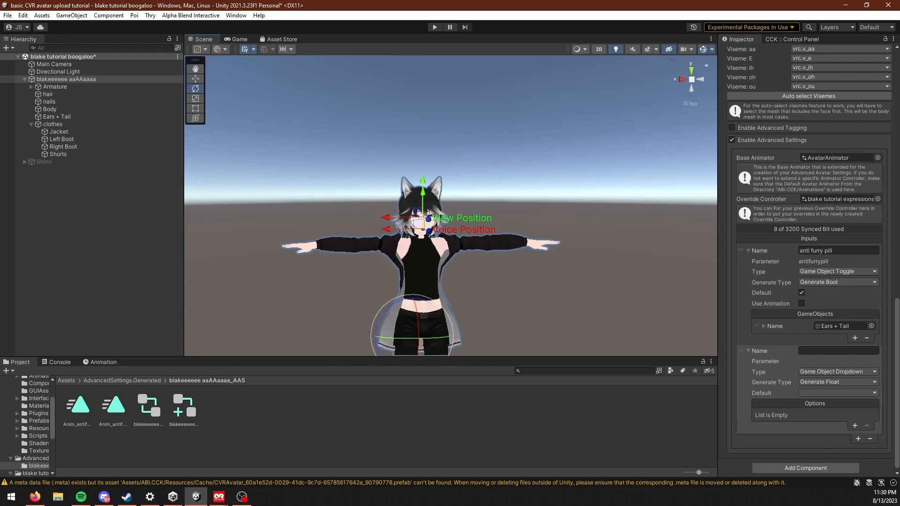
# Step: Add a cube and a sphere as children of the avatar and move both up above its head
pyautogui.rightClick(73, 80)
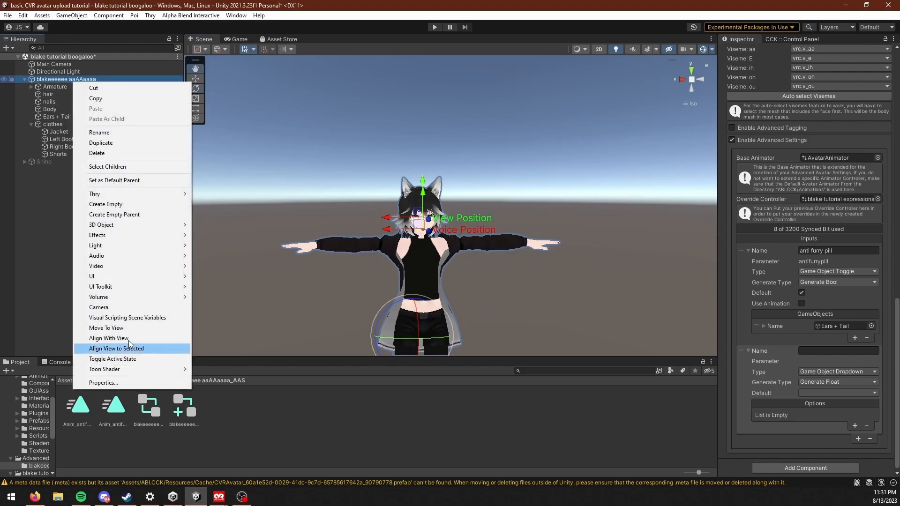
pyautogui.moveTo(141, 224)
pyautogui.click(221, 223)
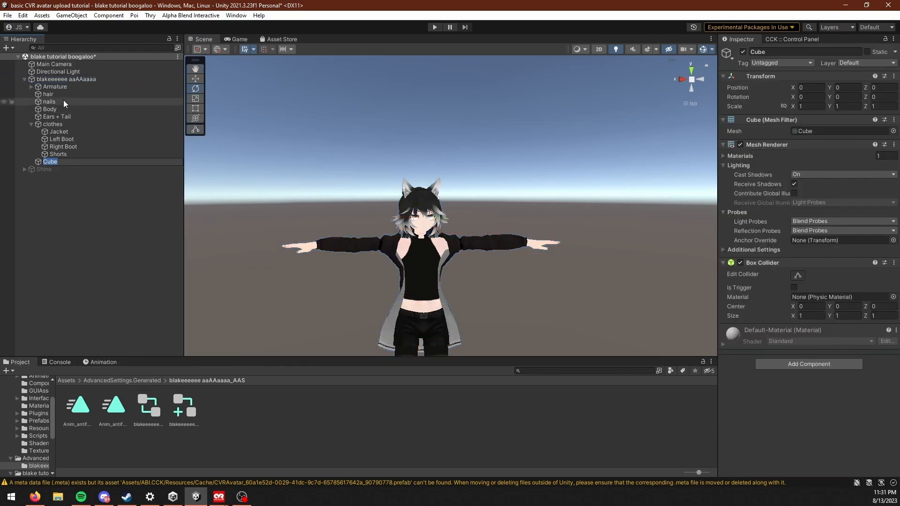
pyautogui.scroll(-5, 434, 210)
pyautogui.moveTo(430, 265); pyautogui.dragTo(430, 113)
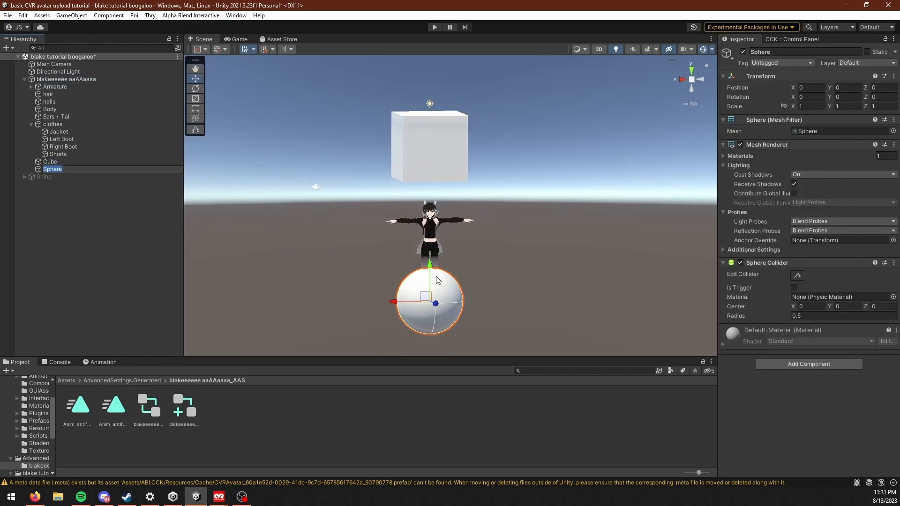
pyautogui.moveTo(430, 277); pyautogui.dragTo(431, 117)
# Step: Add a capsule as a child of the avatar and raise it above the head to about Y 2.78
pyautogui.rightClick(80, 73)
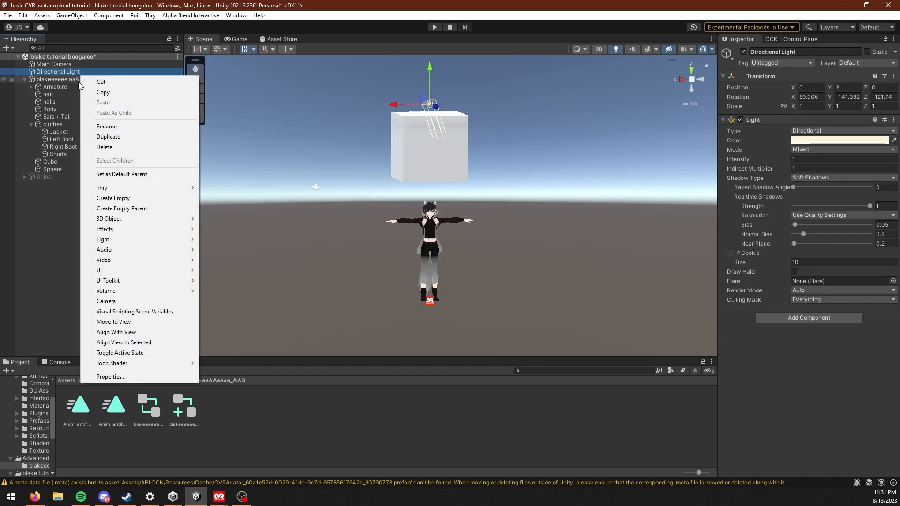
pyautogui.rightClick(79, 81)
pyautogui.moveTo(150, 220)
pyautogui.click(223, 239)
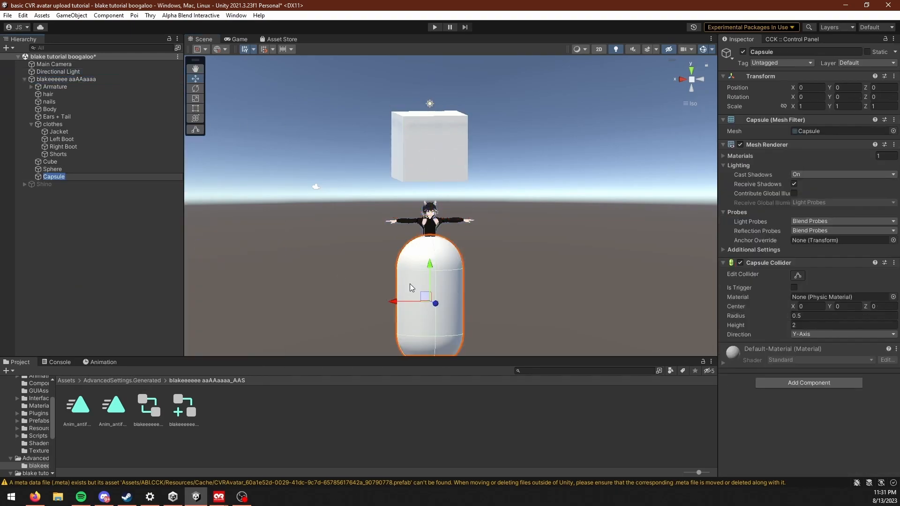
pyautogui.moveTo(429, 265); pyautogui.dragTo(423, 91)
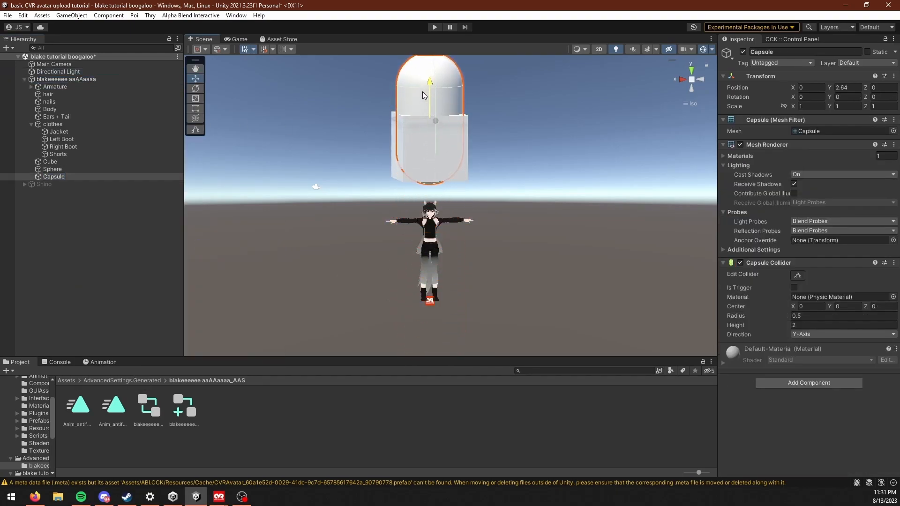
pyautogui.scroll(-4, 420, 164)
pyautogui.moveTo(413, 197); pyautogui.dragTo(469, 210, button='right')
pyautogui.moveTo(456, 205); pyautogui.dragTo(442, 254, button='middle')
pyautogui.scroll(12, 442, 254)
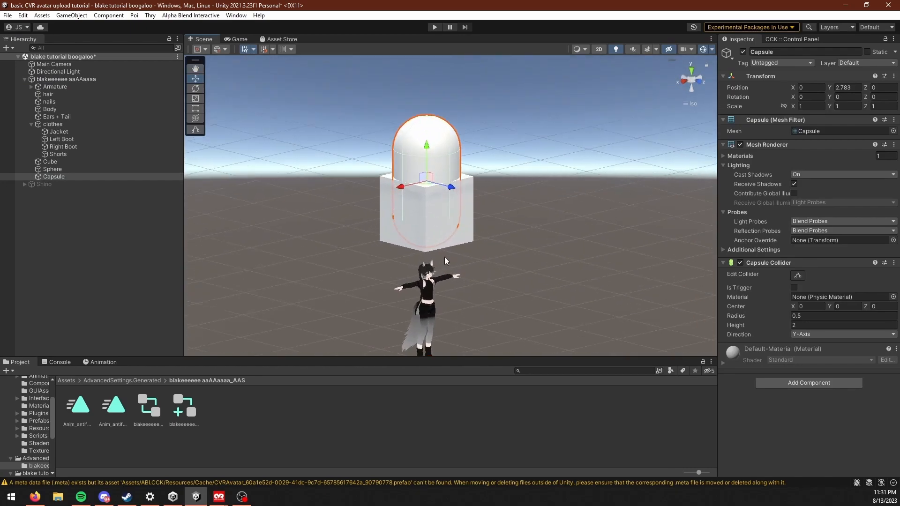
pyautogui.moveTo(520, 288); pyautogui.dragTo(483, 242, button='middle')
pyautogui.moveTo(527, 263); pyautogui.dragTo(478, 264, button='right')
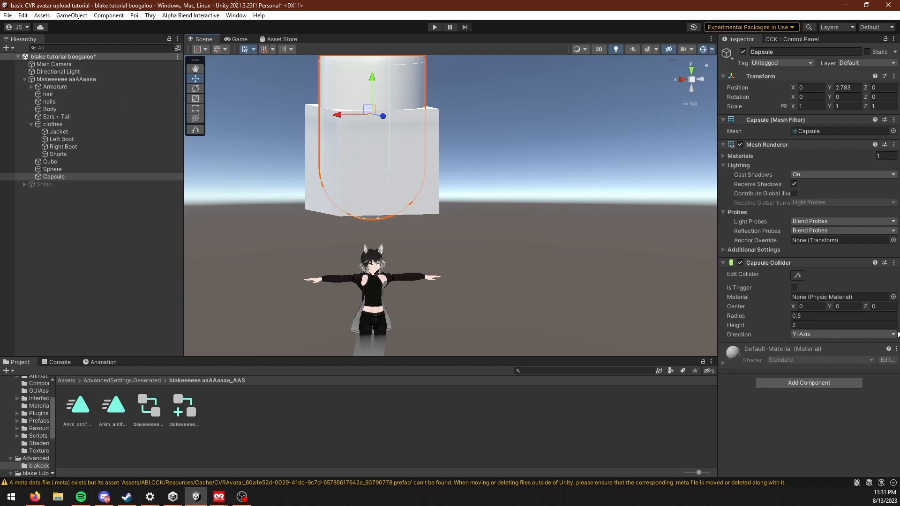
# Step: Name the avatar's new Game Object Dropdown input "shapes" and set its generate type to Generate Int
pyautogui.click(97, 79)
pyautogui.scroll(-6, 765, 324)
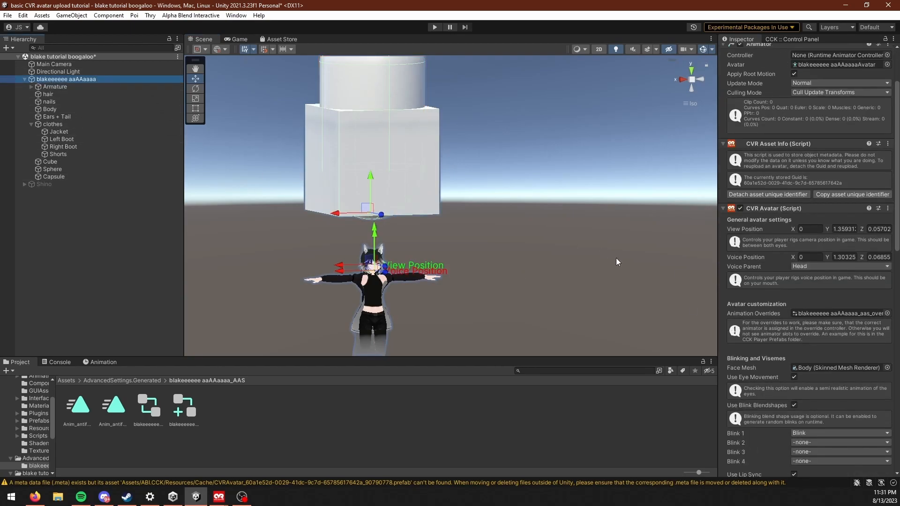
pyautogui.scroll(-15, 843, 373)
pyautogui.click(813, 348)
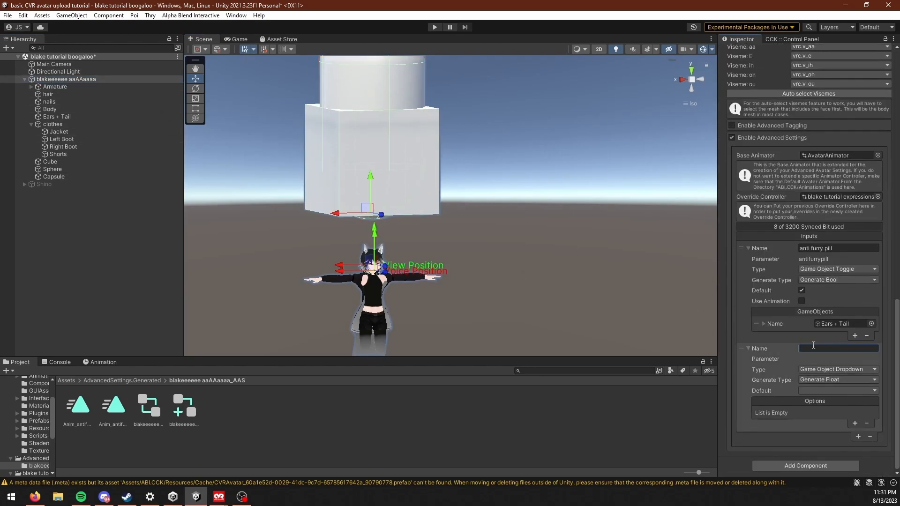
pyautogui.write('shapes')
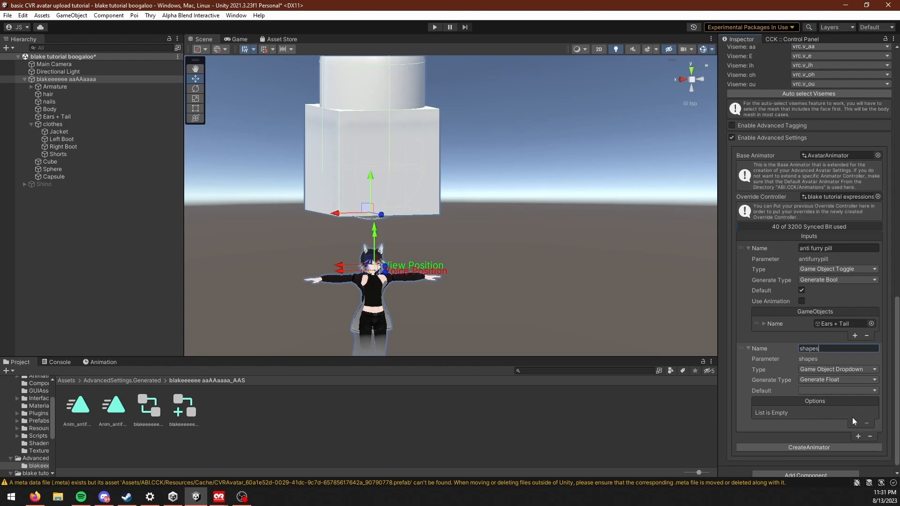
pyautogui.click(833, 379)
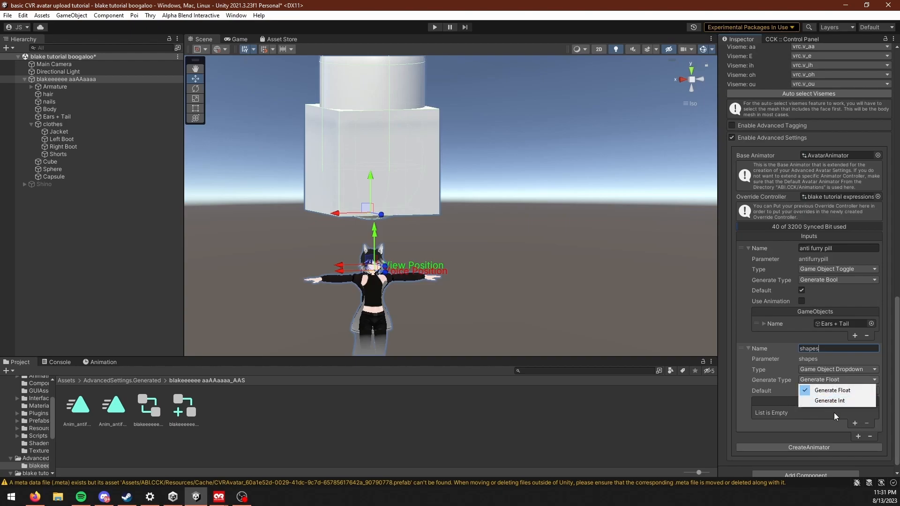
pyautogui.click(829, 401)
pyautogui.scroll(-1, 834, 426)
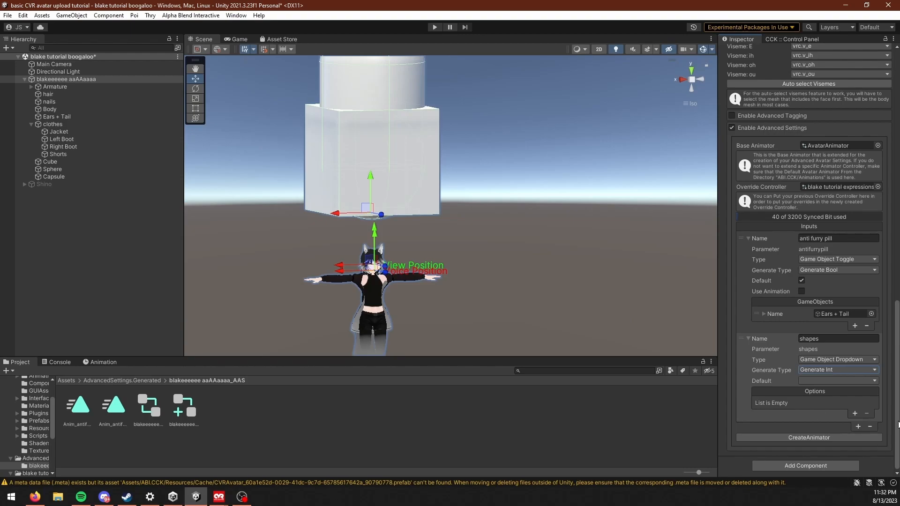
# Step: Add three empty options to the shapes dropdown input
pyautogui.click(827, 370)
pyautogui.click(854, 419)
pyautogui.click(852, 415)
pyautogui.click(852, 416)
pyautogui.click(853, 425)
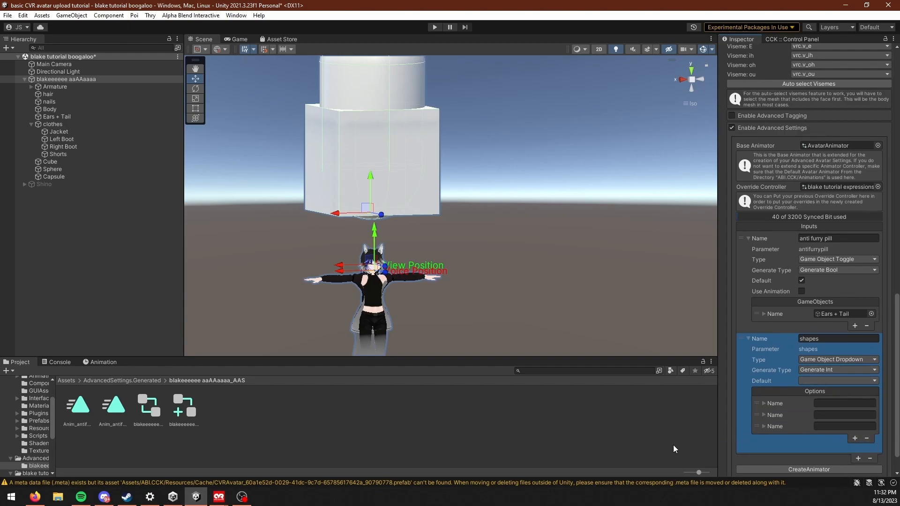
# Step: Expand the three shapes options and add one empty game object slot to each
pyautogui.click(763, 403)
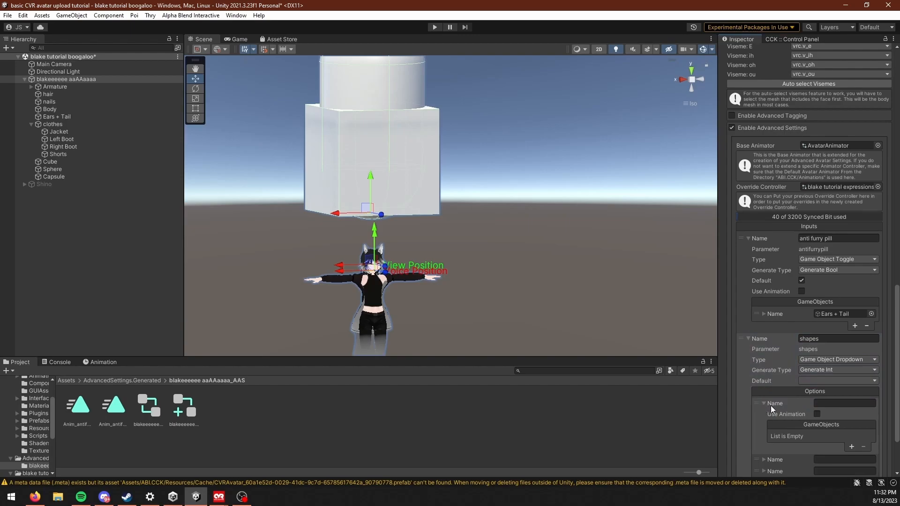
pyautogui.scroll(-2, 770, 406)
pyautogui.click(764, 409)
pyautogui.scroll(-3, 767, 412)
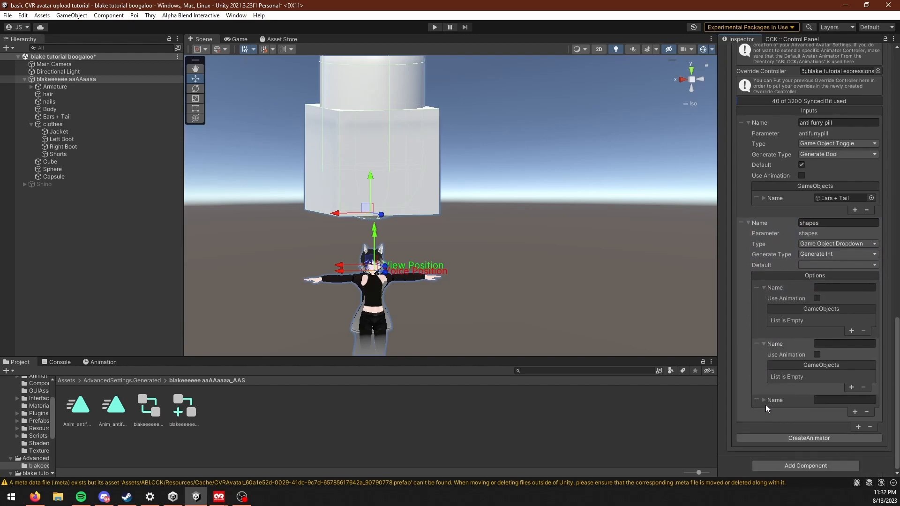
pyautogui.click(763, 400)
pyautogui.click(851, 331)
pyautogui.scroll(-1, 850, 347)
pyautogui.click(851, 364)
pyautogui.scroll(-2, 844, 403)
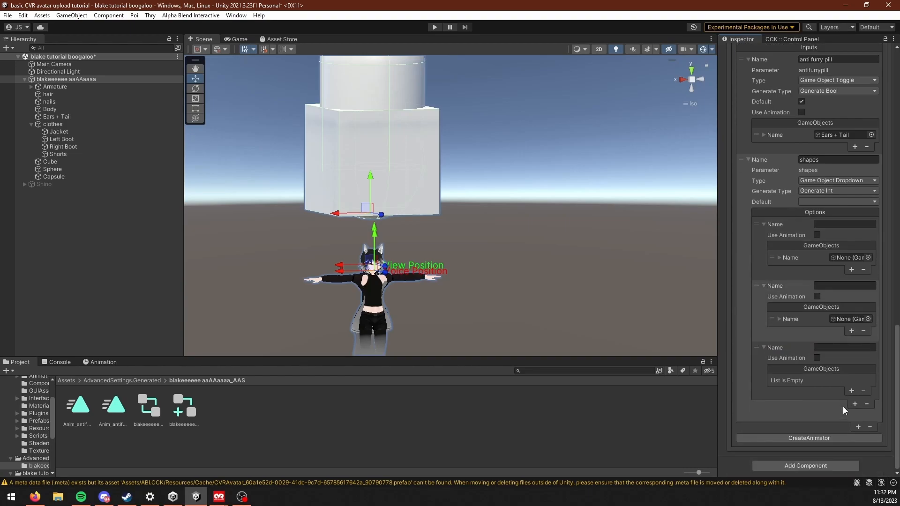
pyautogui.click(848, 398)
pyautogui.click(851, 392)
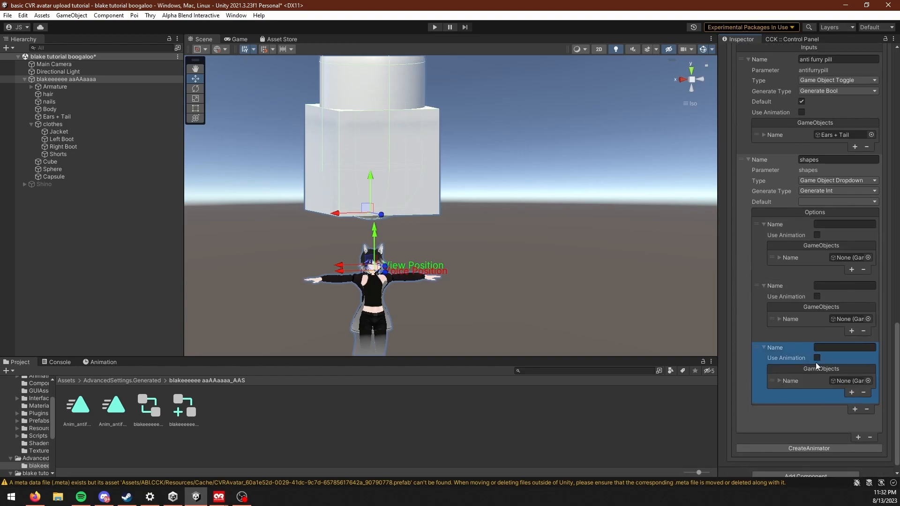
# Step: Assign the Cube, Sphere and Capsule objects to the first, second and third shapes options respectively
pyautogui.scroll(2, 818, 364)
pyautogui.scroll(-2, 823, 344)
pyautogui.scroll(2, 820, 235)
pyautogui.scroll(-2, 818, 178)
pyautogui.scroll(3, 815, 164)
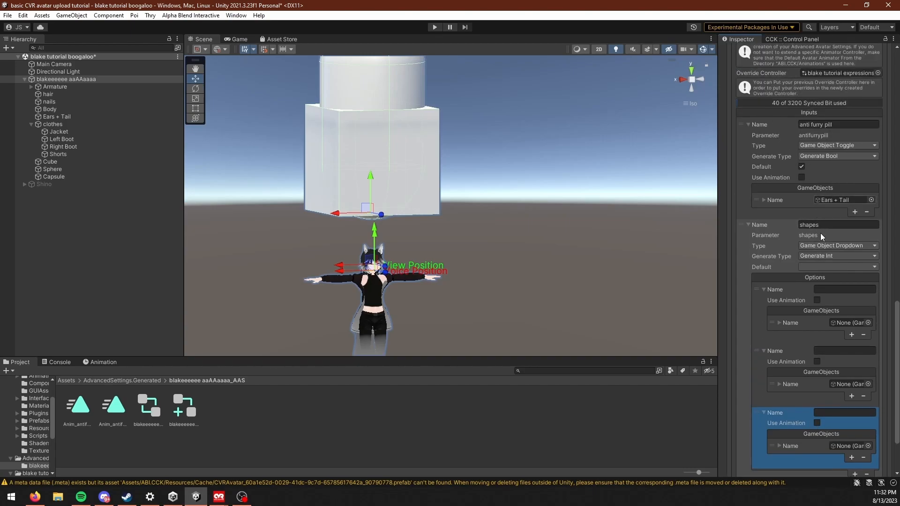
pyautogui.scroll(-3, 825, 258)
pyautogui.moveTo(430, 193); pyautogui.dragTo(452, 236, button='middle')
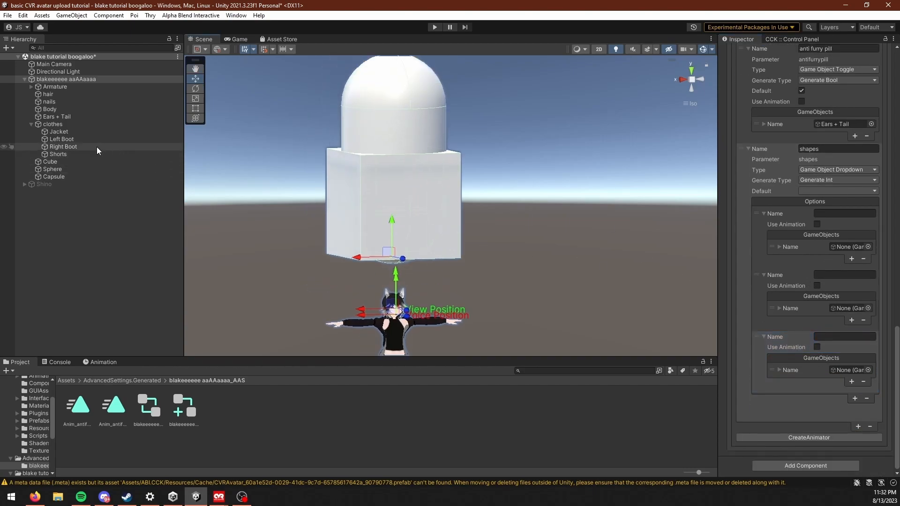
pyautogui.moveTo(52, 163); pyautogui.dragTo(838, 247)
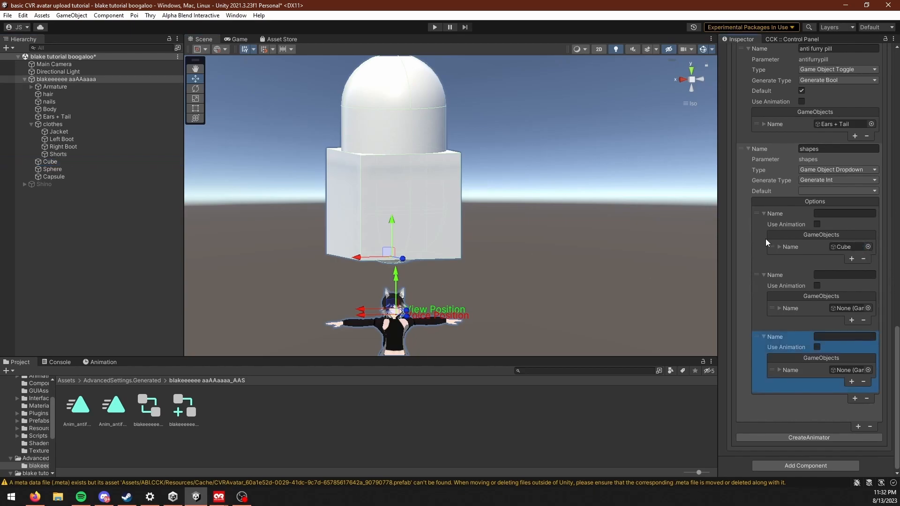
pyautogui.click(74, 170)
pyautogui.moveTo(77, 176); pyautogui.dragTo(848, 308)
pyautogui.moveTo(64, 180); pyautogui.dragTo(844, 370)
# Step: Name the three shapes options "cube", "ball" and "based and red pilled"
pyautogui.click(838, 214)
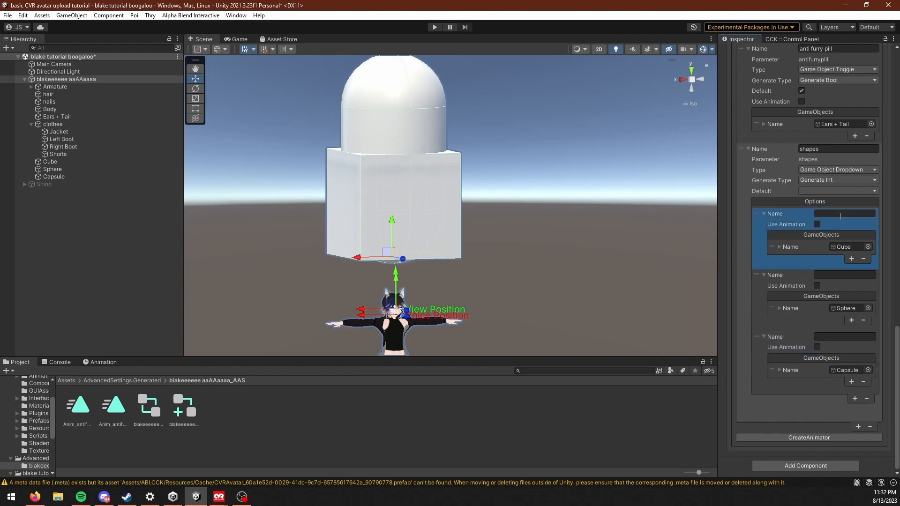
pyautogui.write('cube')
pyautogui.click(825, 275)
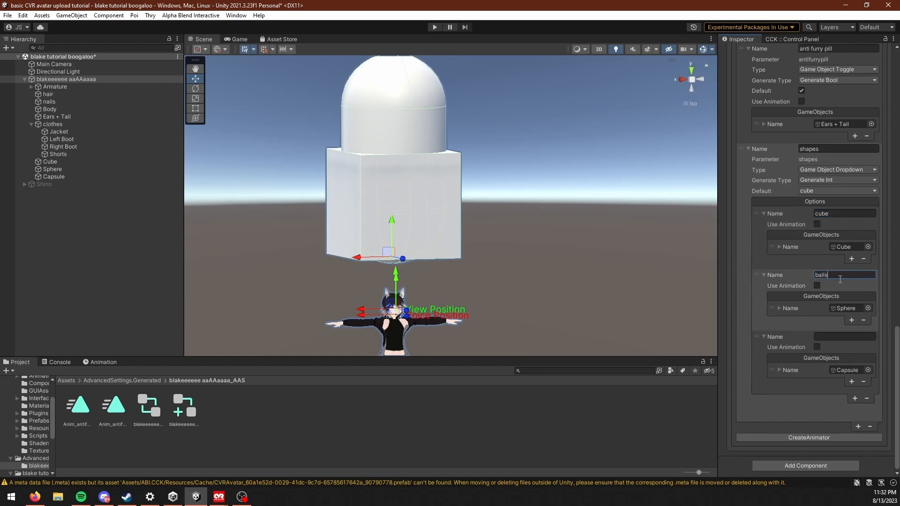
pyautogui.write('balls')
pyautogui.press('BackSpace')
pyautogui.click(826, 337)
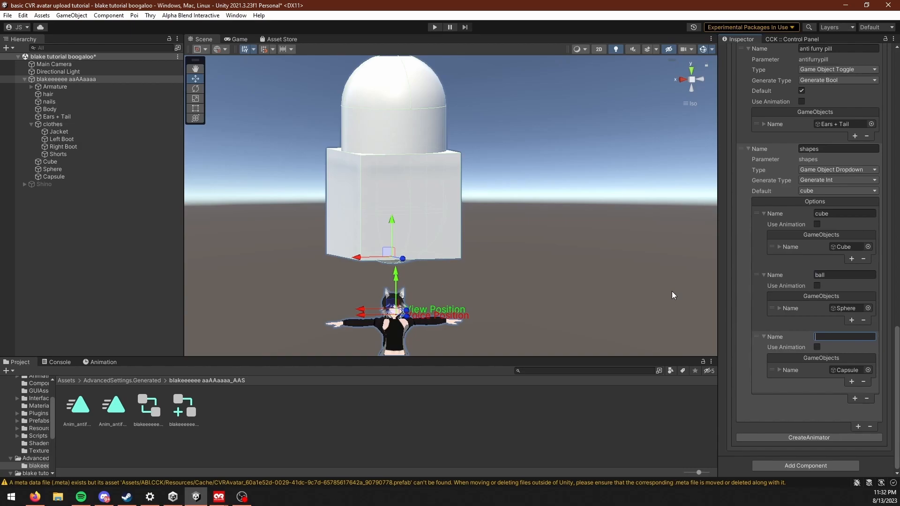
pyautogui.write('based and red pilled')
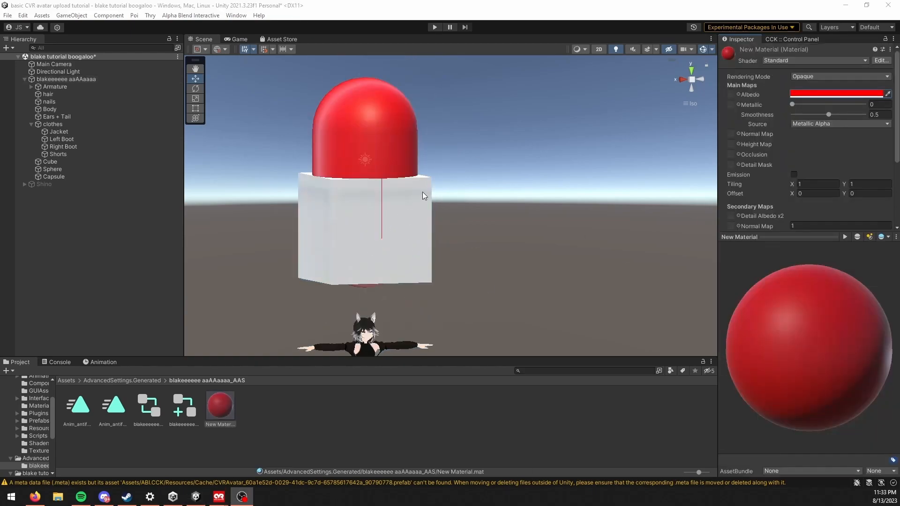
pyautogui.scroll(3, 423, 193)
pyautogui.moveTo(420, 250); pyautogui.dragTo(443, 269, button='middle')
pyautogui.moveTo(373, 216); pyautogui.dragTo(417, 187, button='right')
pyautogui.moveTo(488, 291); pyautogui.dragTo(464, 221, button='middle')
pyautogui.scroll(-3, 442, 153)
pyautogui.moveTo(441, 153); pyautogui.dragTo(466, 257, button='right')
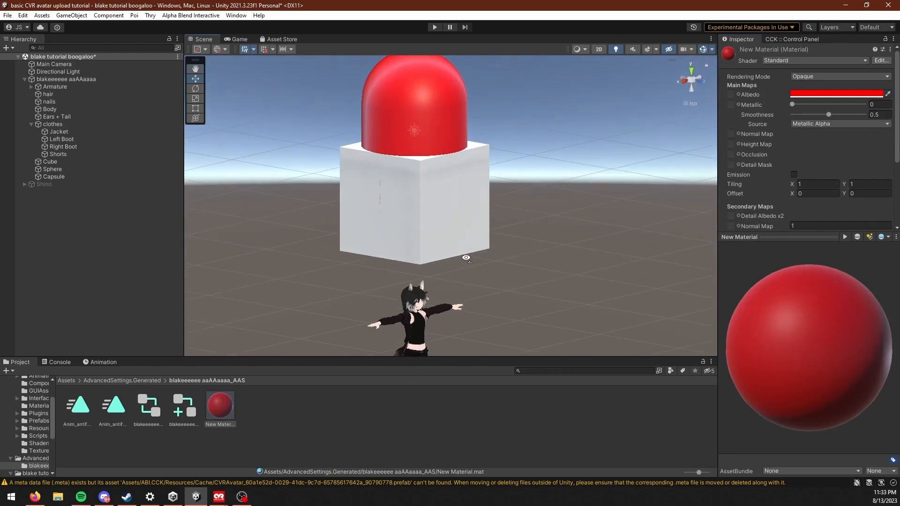
pyautogui.moveTo(262, 210); pyautogui.dragTo(192, 170, button='middle')
# Step: Select the avatar root and choose cube as the default of the shapes dropdown input
pyautogui.click(51, 81)
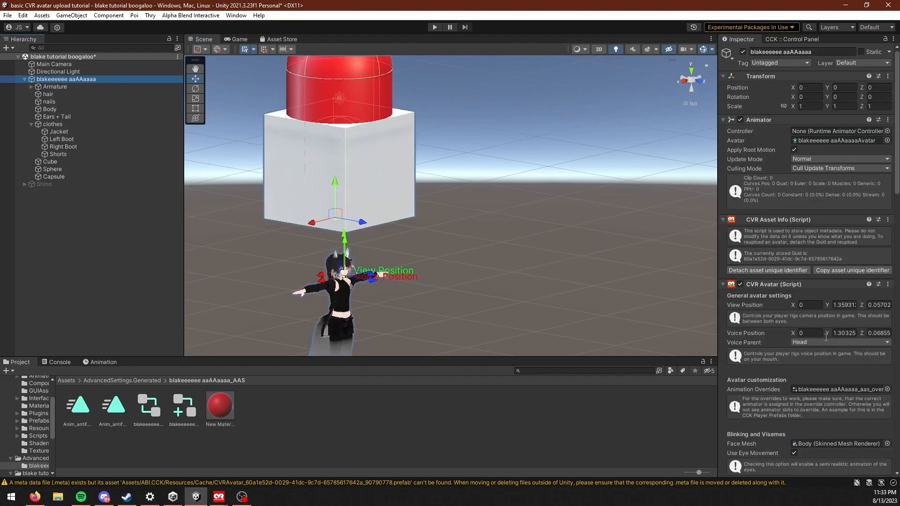
pyautogui.scroll(-20, 820, 375)
pyautogui.moveTo(474, 234); pyautogui.dragTo(474, 256, button='middle')
pyautogui.scroll(3, 617, 295)
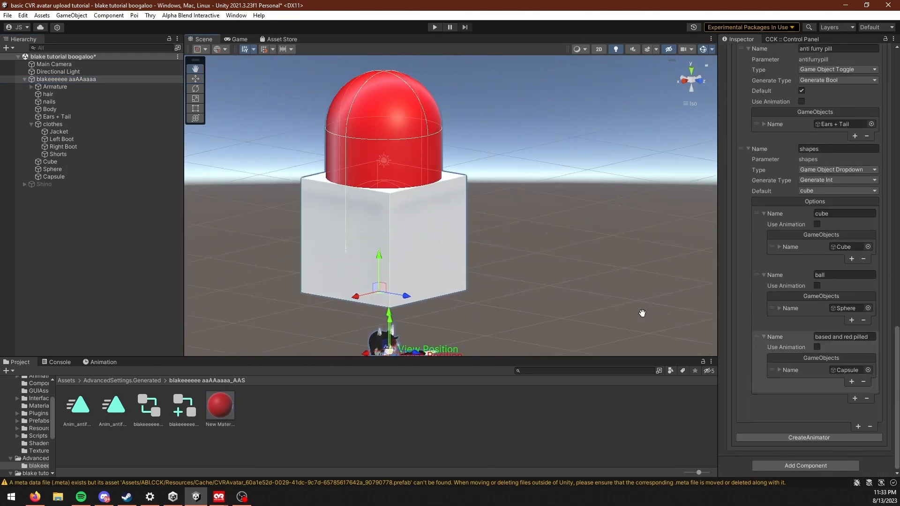
pyautogui.scroll(2, 810, 281)
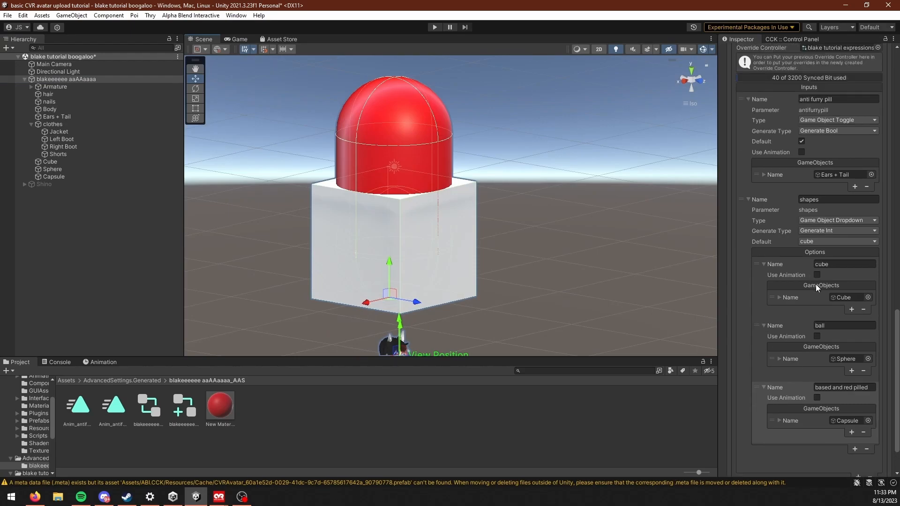
pyautogui.click(821, 245)
pyautogui.click(831, 255)
# Step: Create the avatar's animator again, overriding the existing one, and attach the created override to the avatar
pyautogui.moveTo(569, 291); pyautogui.dragTo(437, 300, button='right')
pyautogui.moveTo(437, 301)
pyautogui.mouseDown(button='middle')
pyautogui.moveTo(481, 295)
pyautogui.moveTo(428, 292)
pyautogui.mouseUp(button='middle')
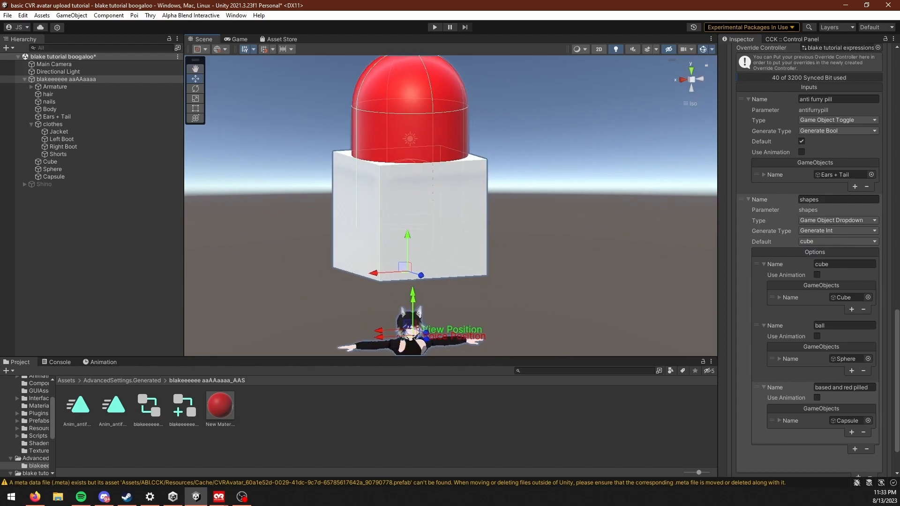
pyautogui.scroll(-3, 813, 459)
pyautogui.click(807, 438)
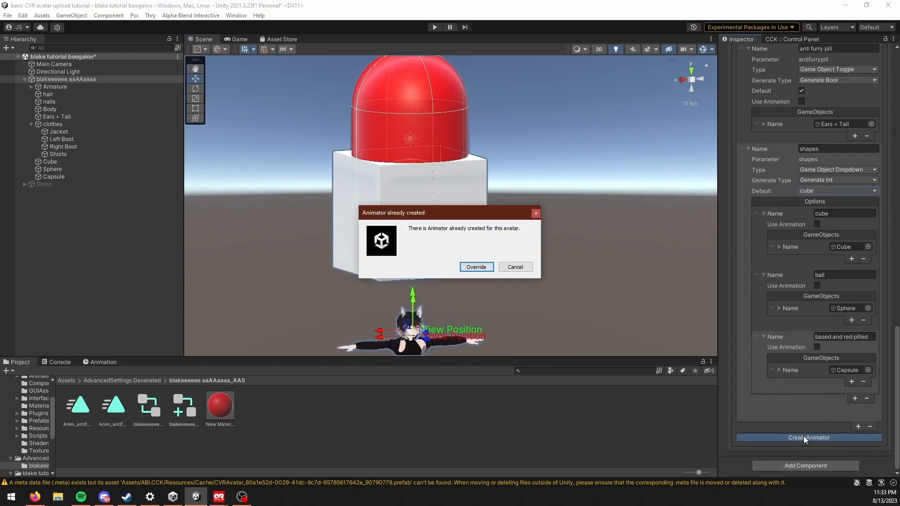
pyautogui.click(477, 267)
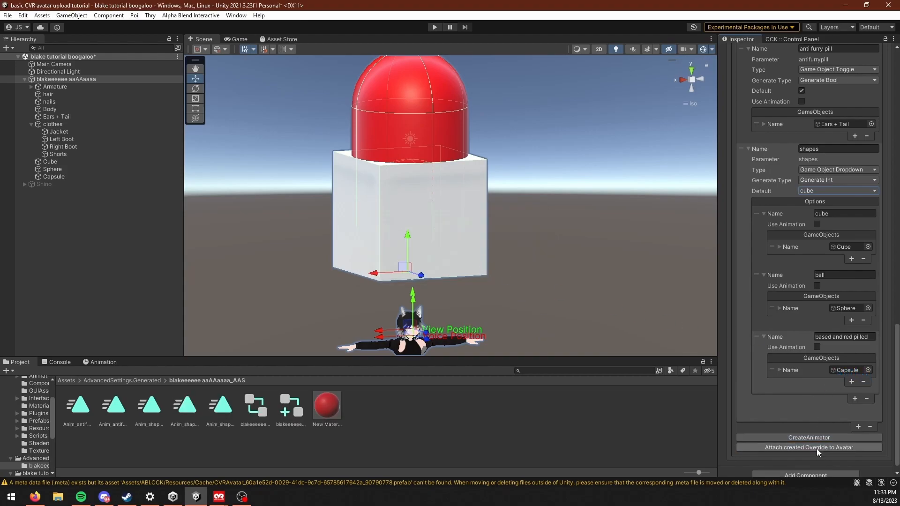
pyautogui.click(816, 447)
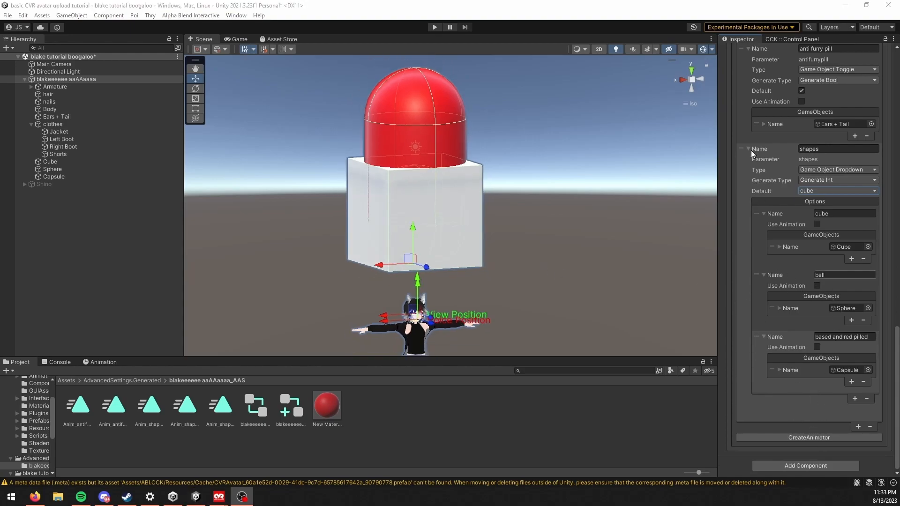
# Step: Collapse the shapes input and add a third Advanced Settings input with its type set to Slider
pyautogui.click(749, 149)
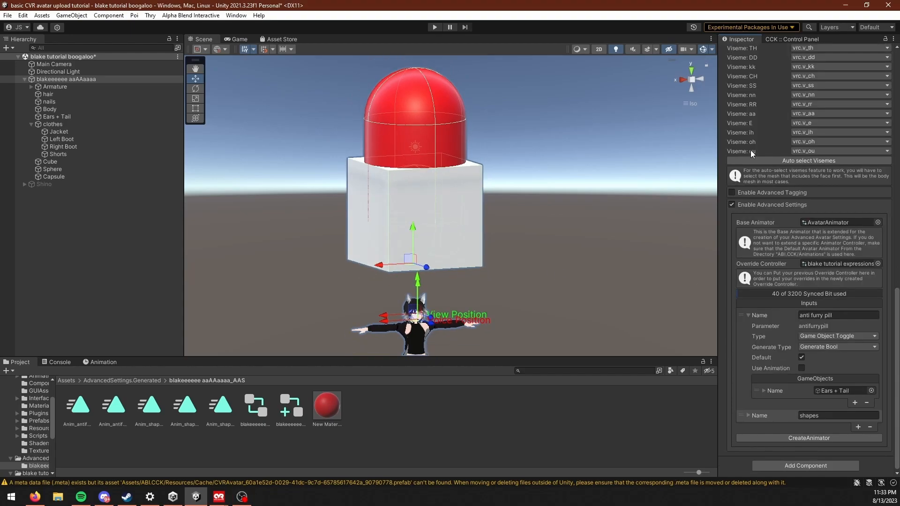
pyautogui.click(749, 413)
pyautogui.click(747, 414)
pyautogui.moveTo(564, 277); pyautogui.dragTo(523, 215, button='middle')
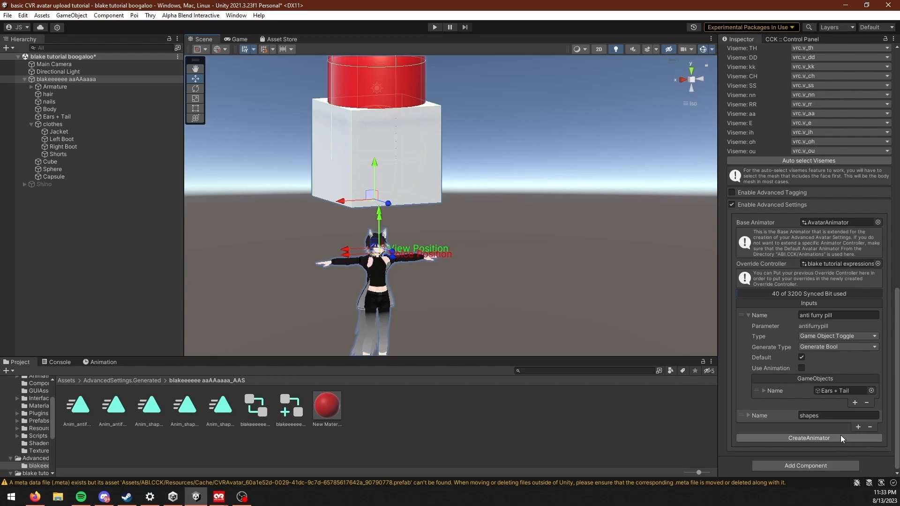
pyautogui.click(858, 427)
pyautogui.scroll(-3, 746, 321)
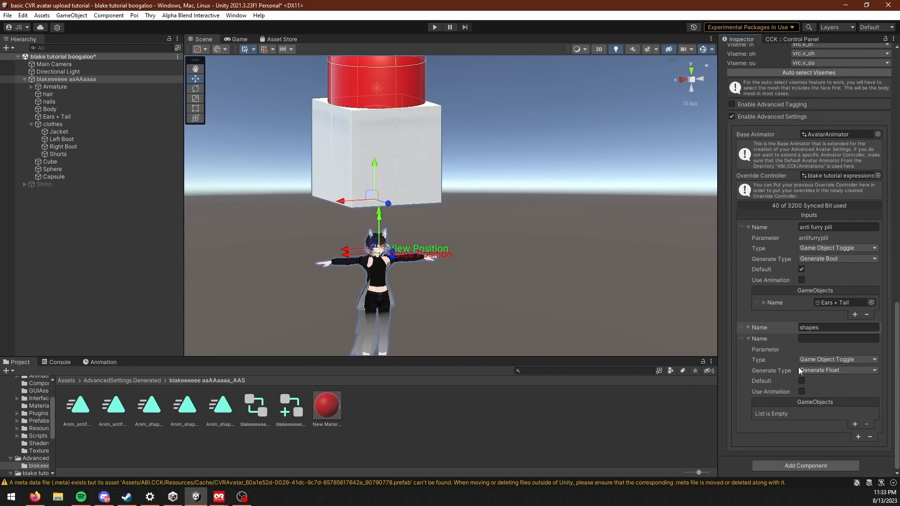
pyautogui.click(817, 369)
pyautogui.click(834, 359)
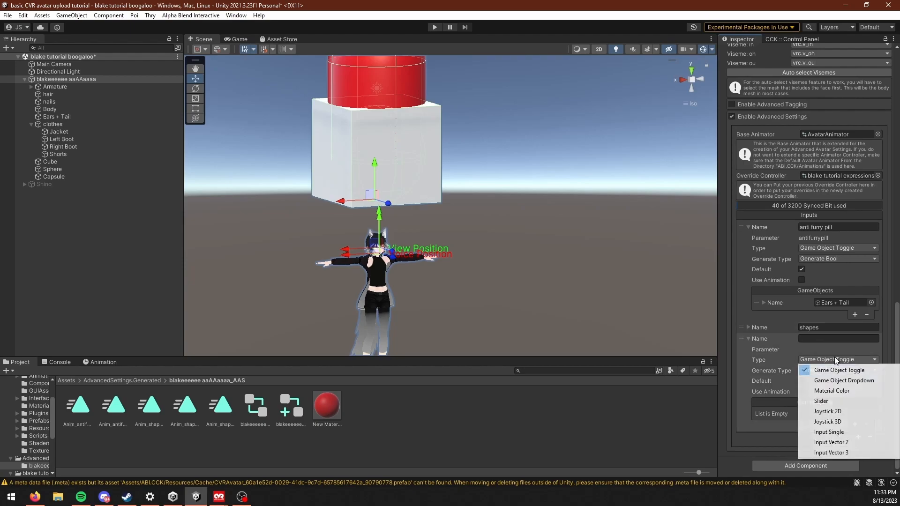
pyautogui.click(847, 402)
# Step: Name the slider input "color slider" and enable Use Animation for it
pyautogui.scroll(3, 490, 252)
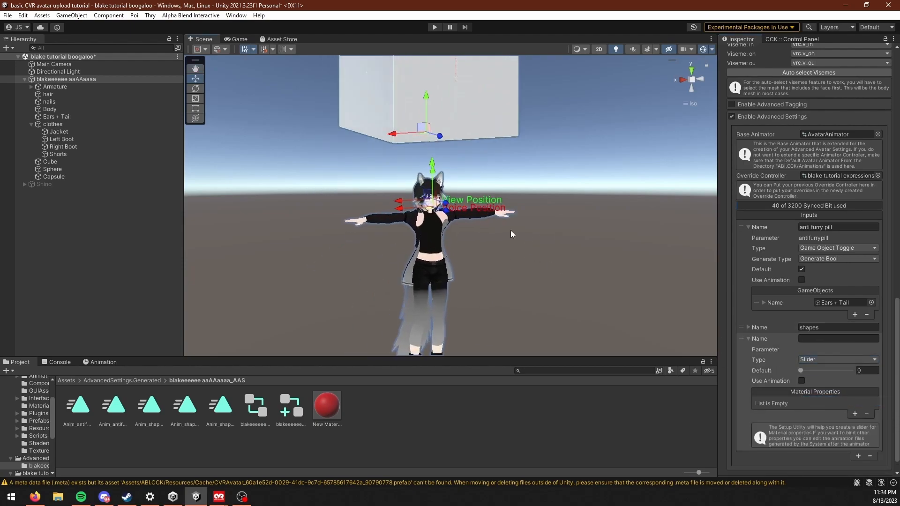
pyautogui.scroll(5, 492, 311)
pyautogui.moveTo(567, 289); pyautogui.dragTo(517, 298, button='right')
pyautogui.moveTo(557, 315); pyautogui.dragTo(532, 281, button='middle')
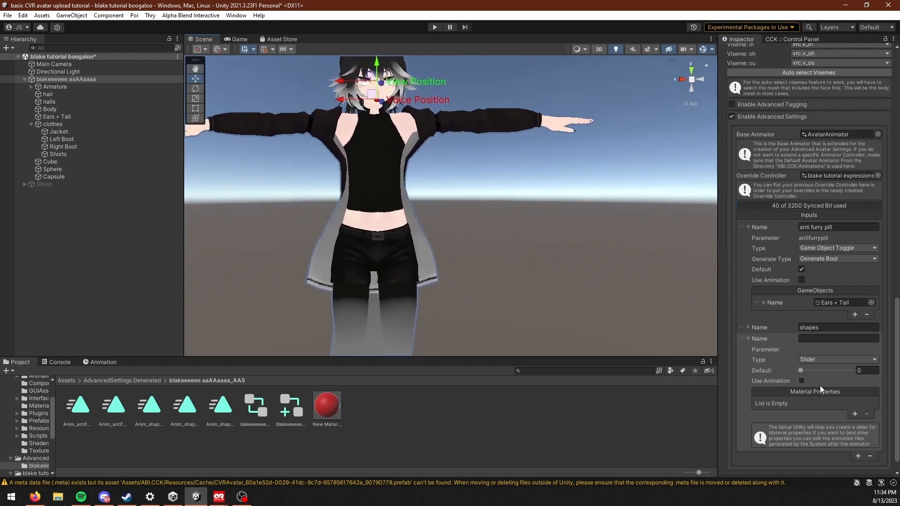
pyautogui.click(826, 339)
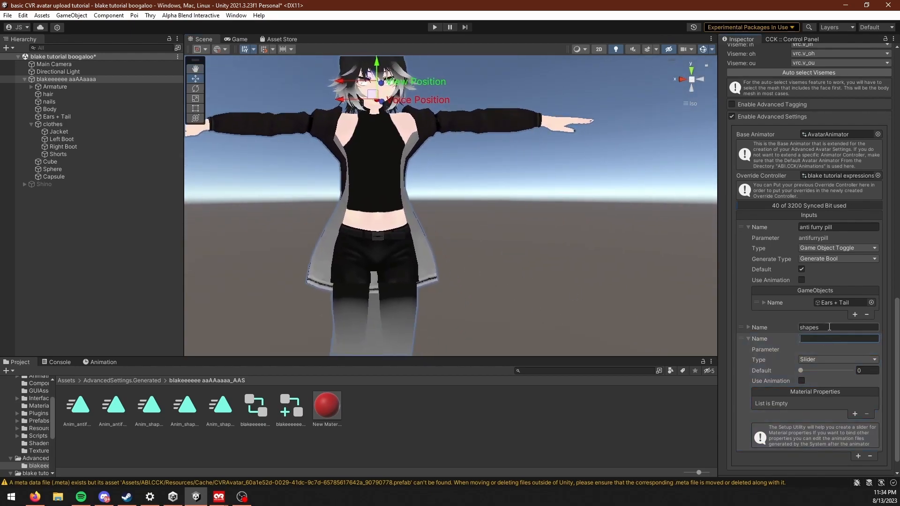
pyautogui.write('color slider')
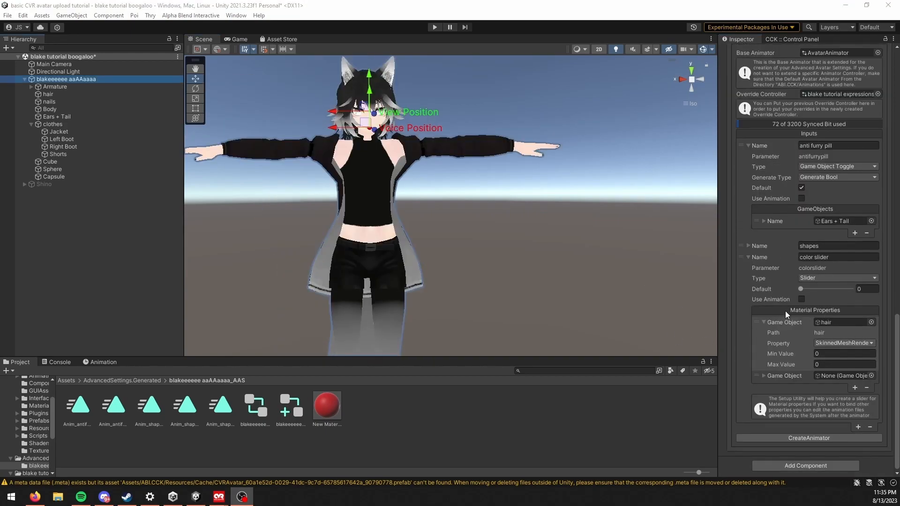
pyautogui.click(763, 323)
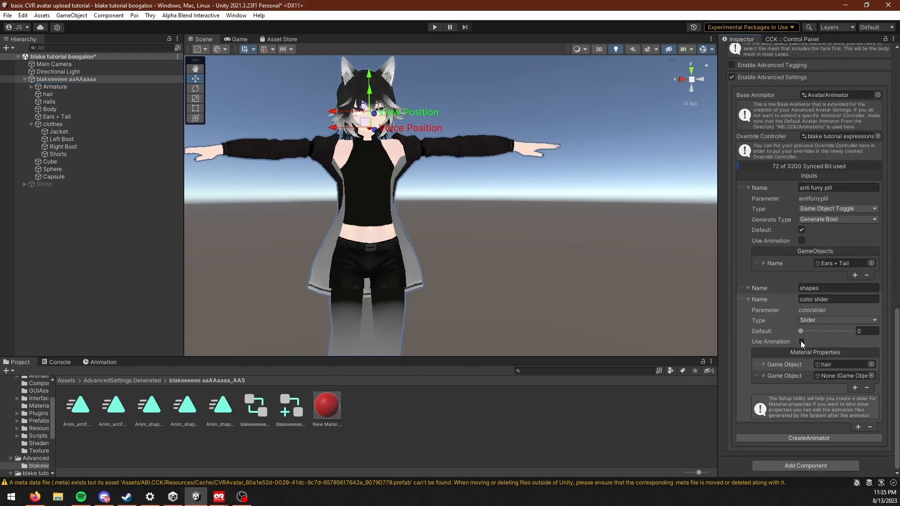
pyautogui.click(800, 341)
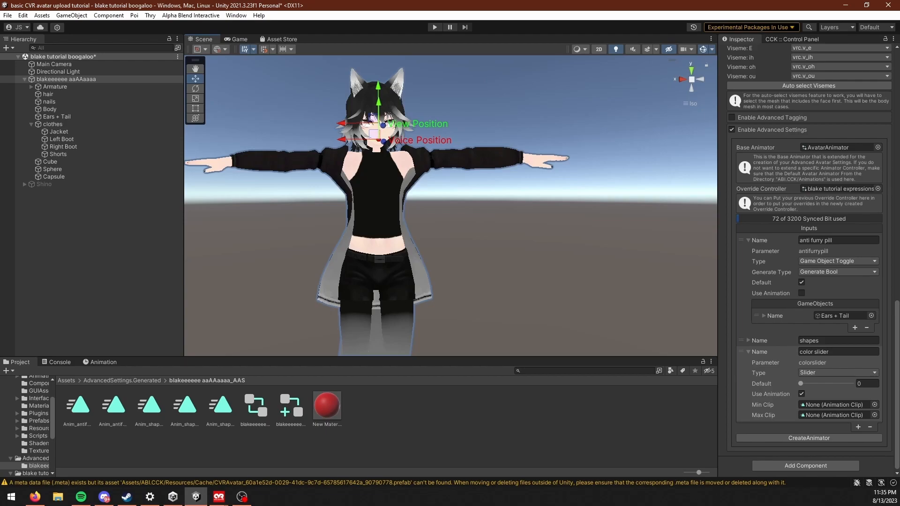
pyautogui.moveTo(538, 277); pyautogui.dragTo(570, 305, button='middle')
pyautogui.scroll(-2, 542, 276)
pyautogui.moveTo(492, 293); pyautogui.dragTo(485, 286, button='middle')
pyautogui.moveTo(551, 263); pyautogui.dragTo(536, 243, button='middle')
pyautogui.scroll(7, 601, 317)
pyautogui.moveTo(586, 318); pyautogui.dragTo(535, 274, button='middle')
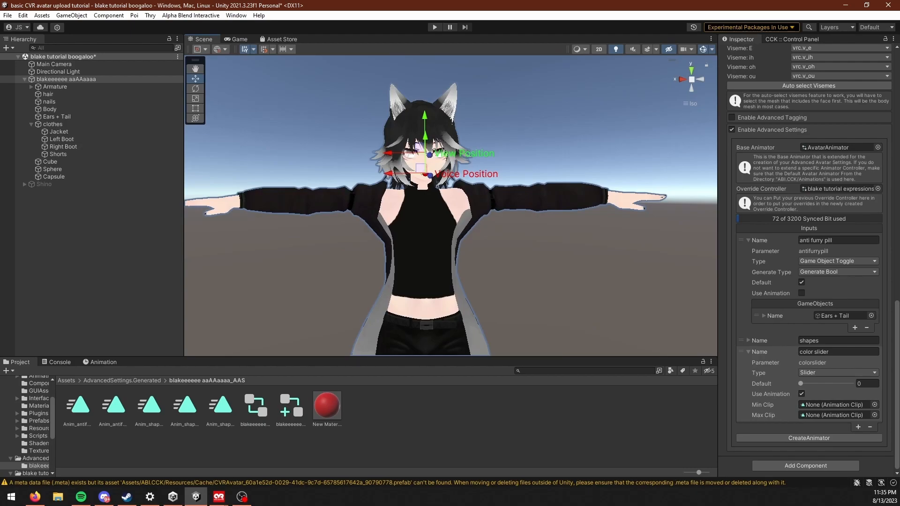
# Step: Select the body material in the blake tutorial project's materials folder and unlock its Poiyomi shader
pyautogui.click(123, 382)
pyautogui.click(34, 472)
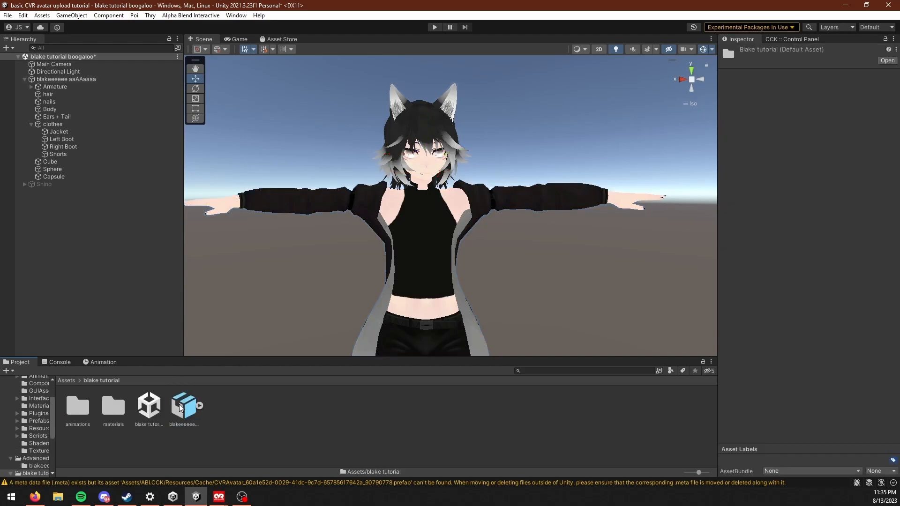
pyautogui.moveTo(434, 217); pyautogui.dragTo(429, 210, button='middle')
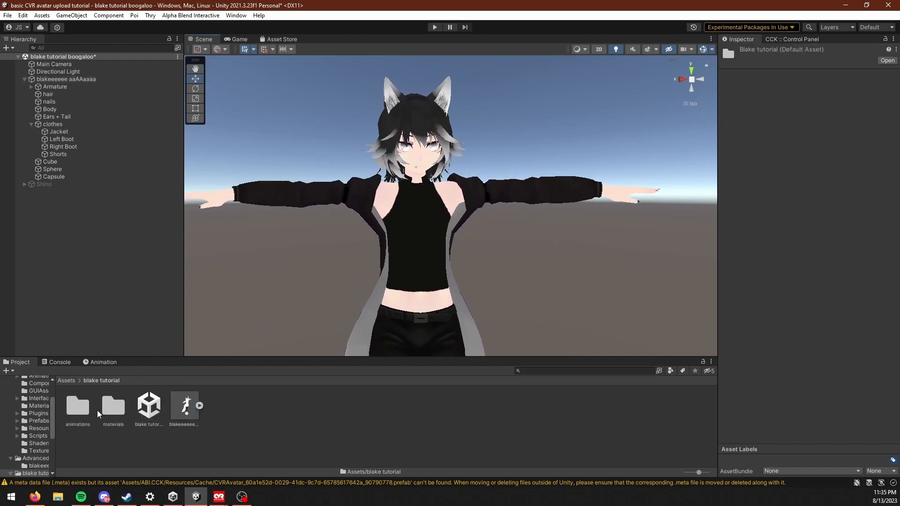
pyautogui.doubleClick(116, 408)
pyautogui.click(115, 406)
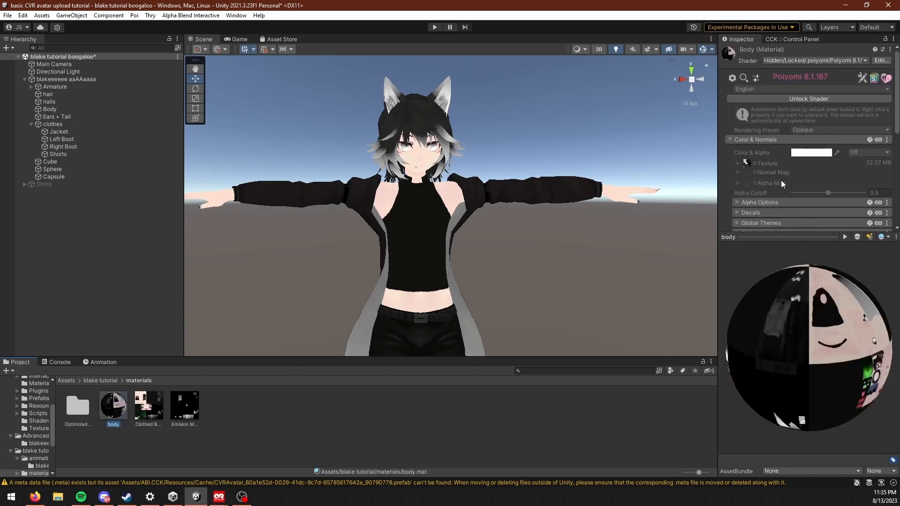
pyautogui.scroll(-3, 837, 179)
pyautogui.scroll(3, 827, 169)
pyautogui.click(814, 99)
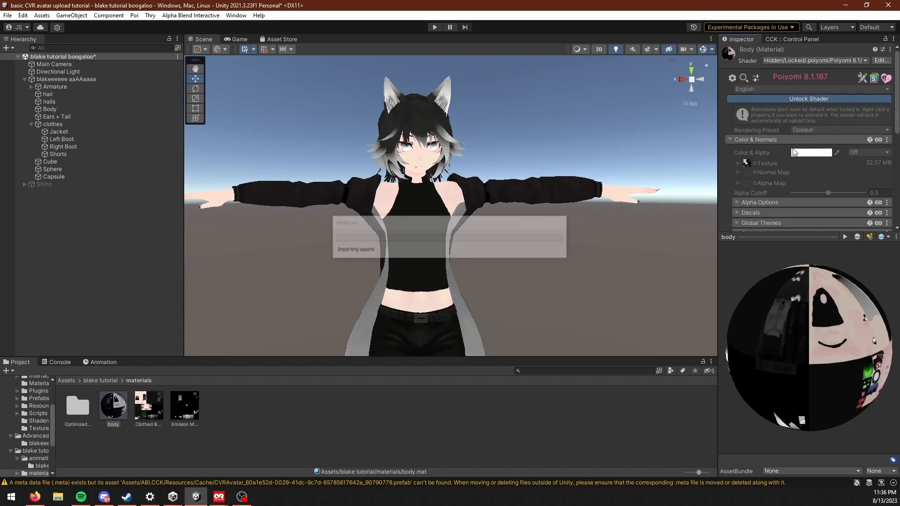
# Step: Set the body material's Emission 0 color to pure red (H 0, S 100, V 100)
pyautogui.click(113, 405)
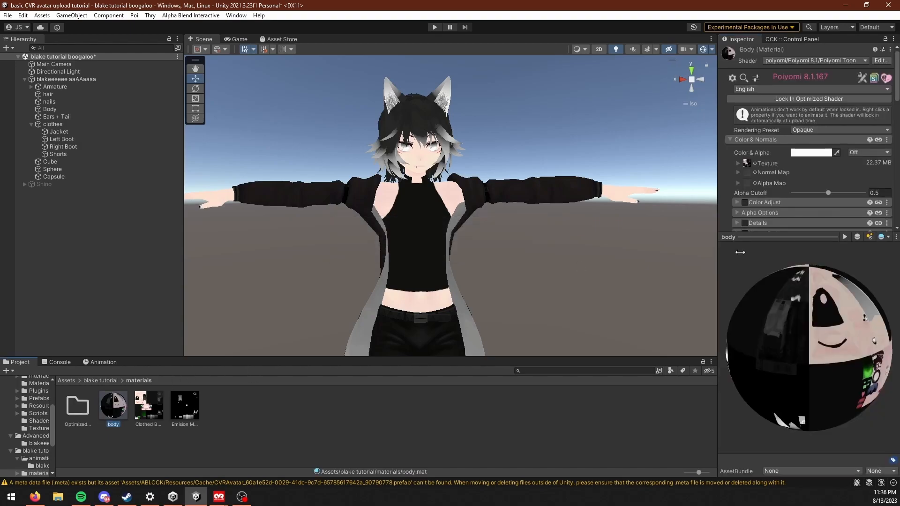
pyautogui.scroll(-4, 798, 179)
pyautogui.scroll(-3, 781, 173)
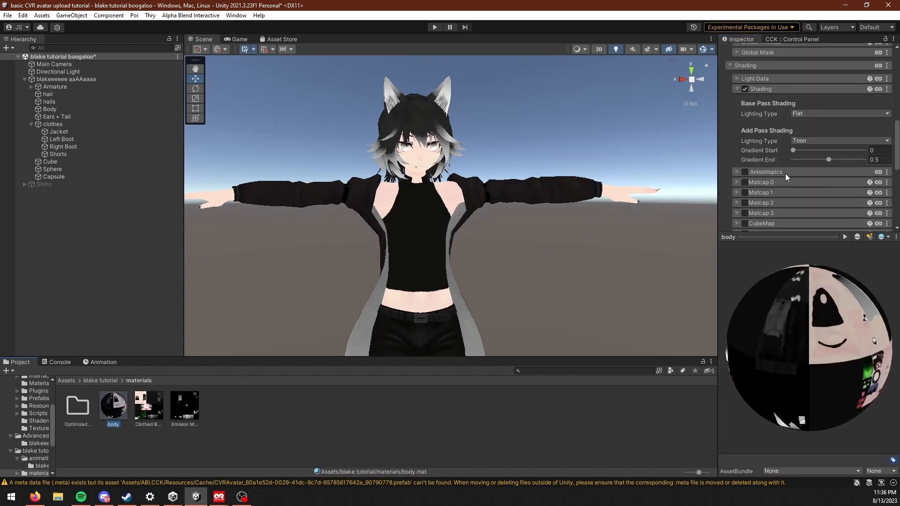
pyautogui.click(776, 64)
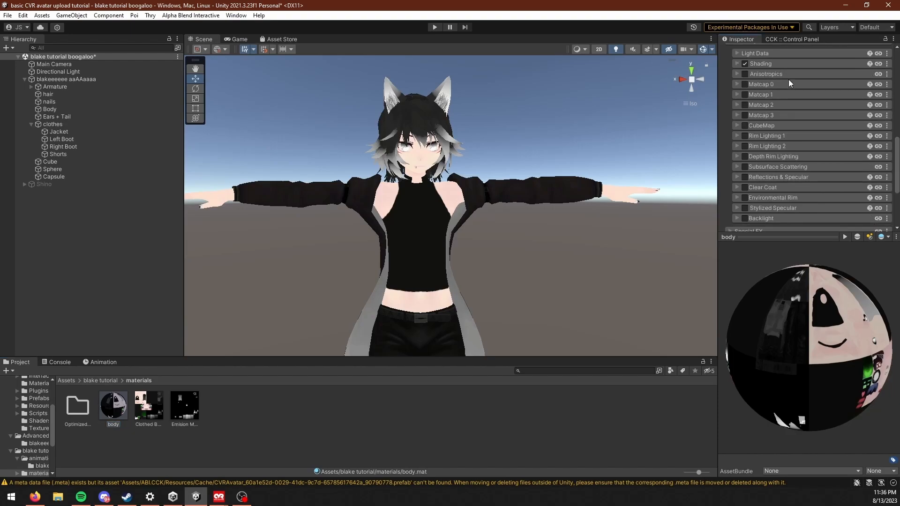
pyautogui.scroll(1, 776, 78)
pyautogui.click(744, 67)
pyautogui.click(746, 134)
pyautogui.scroll(-3, 766, 151)
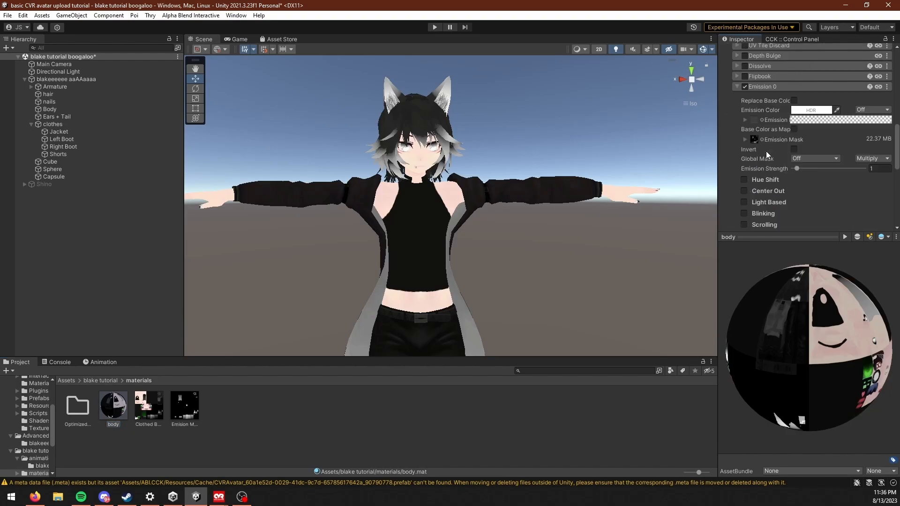
pyautogui.scroll(4, 473, 205)
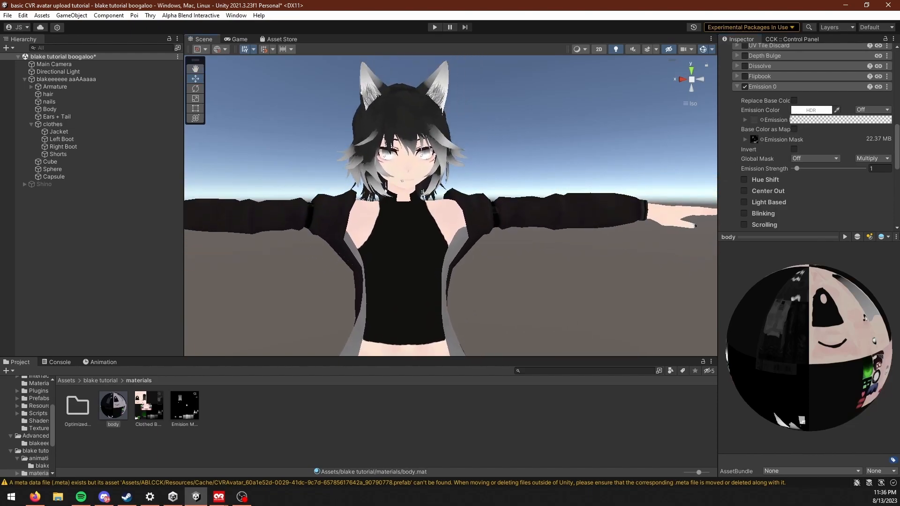
pyautogui.click(802, 110)
pyautogui.moveTo(844, 170); pyautogui.dragTo(870, 145)
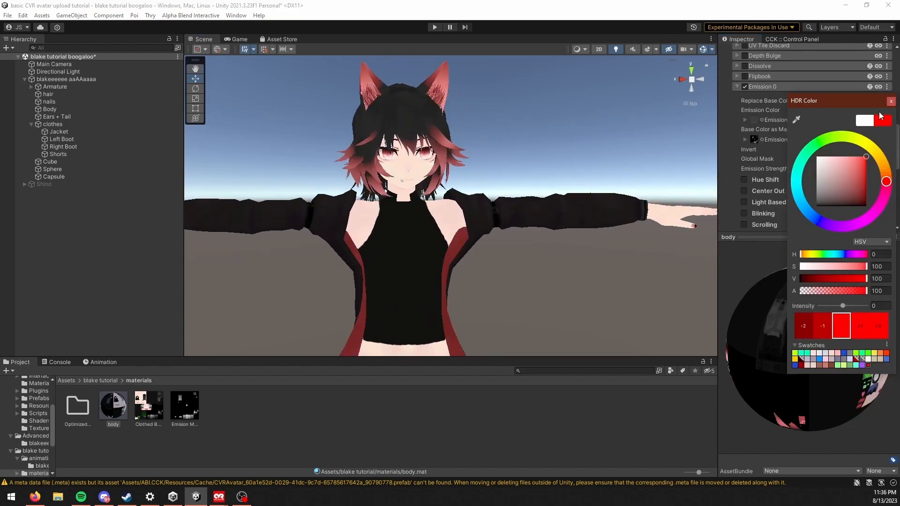
pyautogui.click(892, 102)
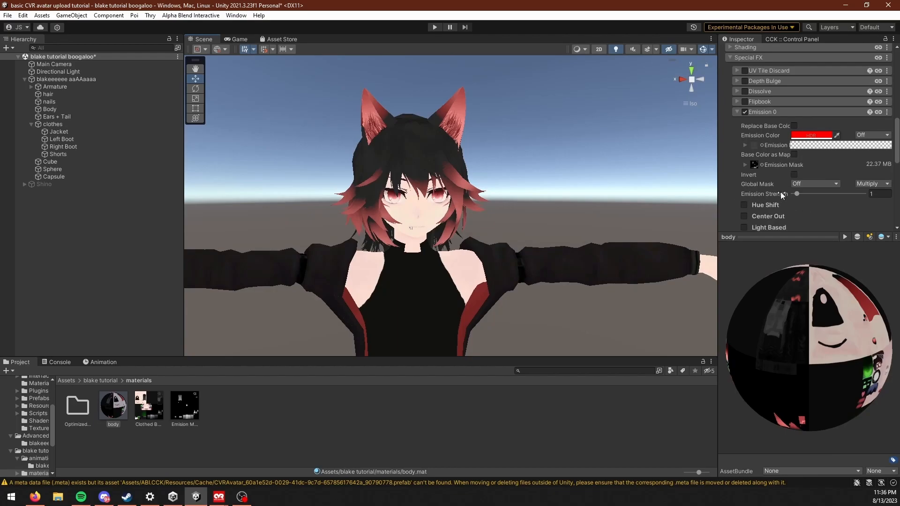
# Step: Enable Hue Shift on Emission 0, mark its value as Animated (when locked), and set it to about 0.02
pyautogui.scroll(-3, 739, 188)
pyautogui.click(744, 155)
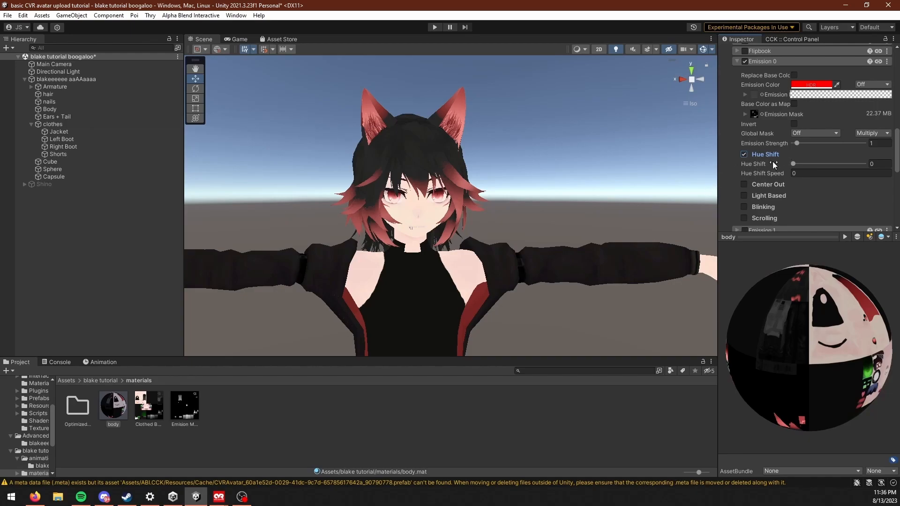
pyautogui.rightClick(750, 164)
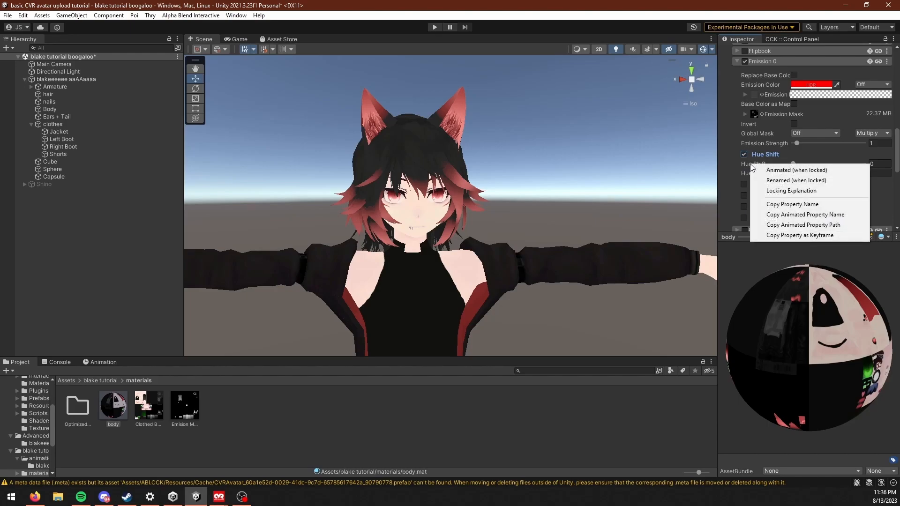
pyautogui.click(801, 174)
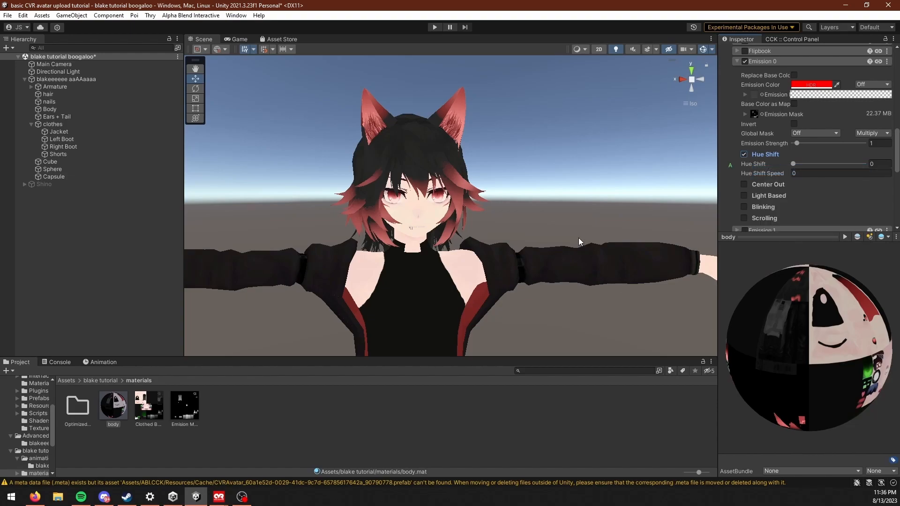
pyautogui.moveTo(793, 164); pyautogui.dragTo(793, 188)
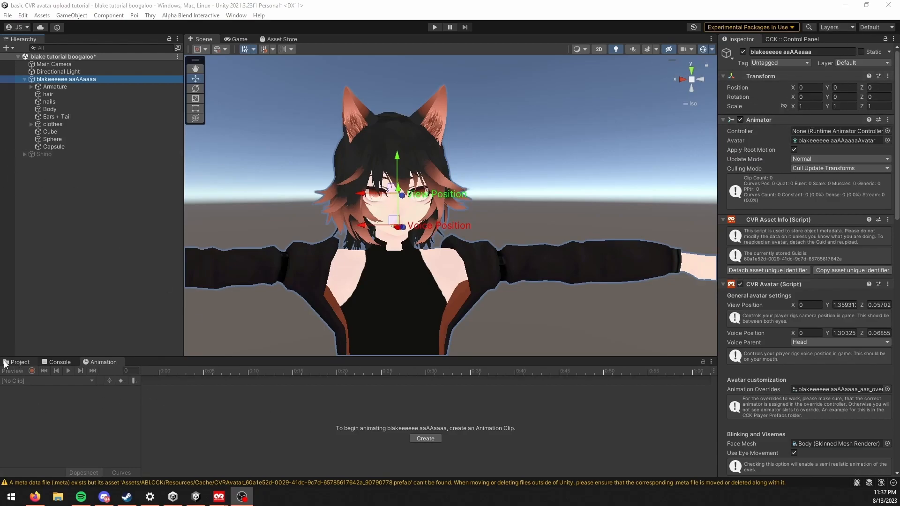
# Step: Assign the avatar-named animator controller from the blake tutorial animations folder to the avatar's Animator component
pyautogui.click(17, 363)
pyautogui.click(88, 381)
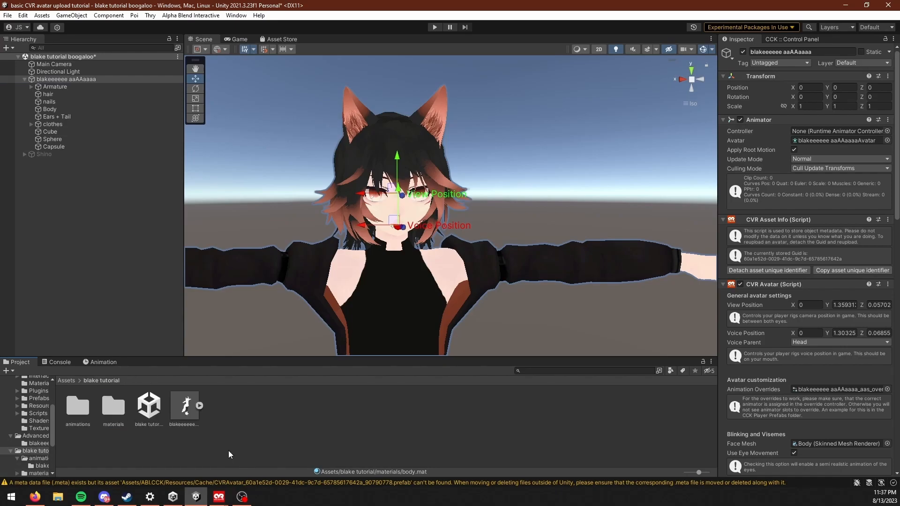
pyautogui.doubleClick(77, 406)
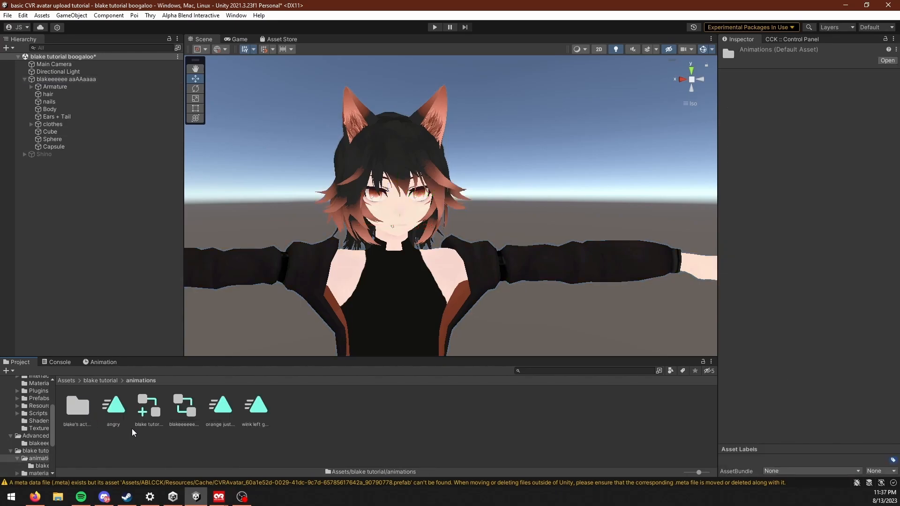
pyautogui.click(174, 414)
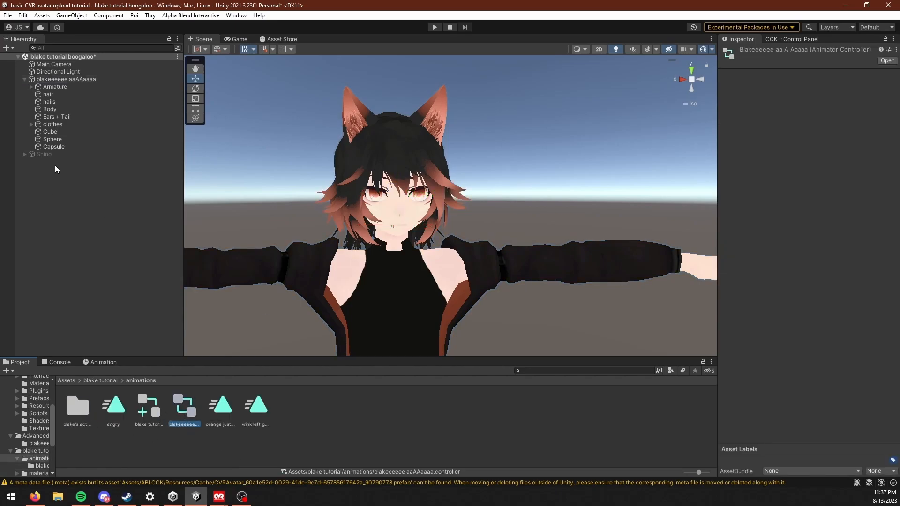
pyautogui.click(91, 80)
pyautogui.moveTo(187, 405); pyautogui.dragTo(837, 131)
pyautogui.scroll(2, 392, 247)
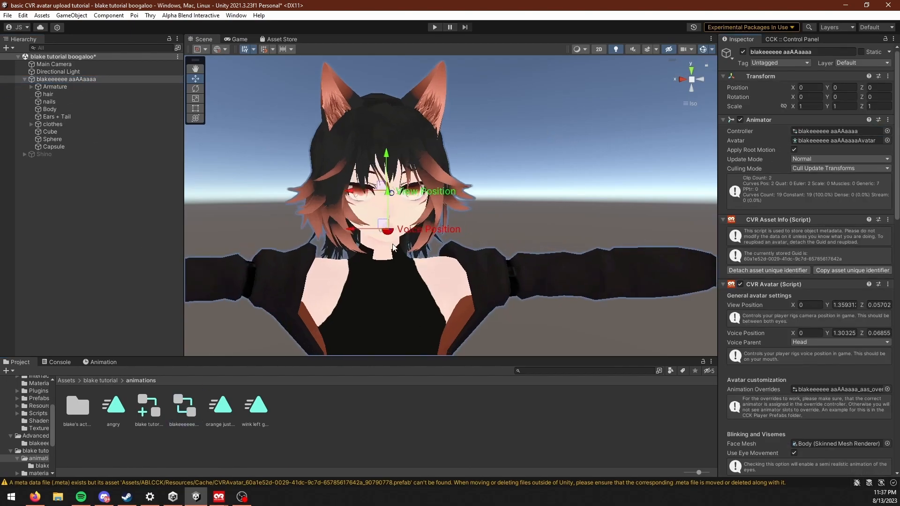
pyautogui.scroll(3, 393, 247)
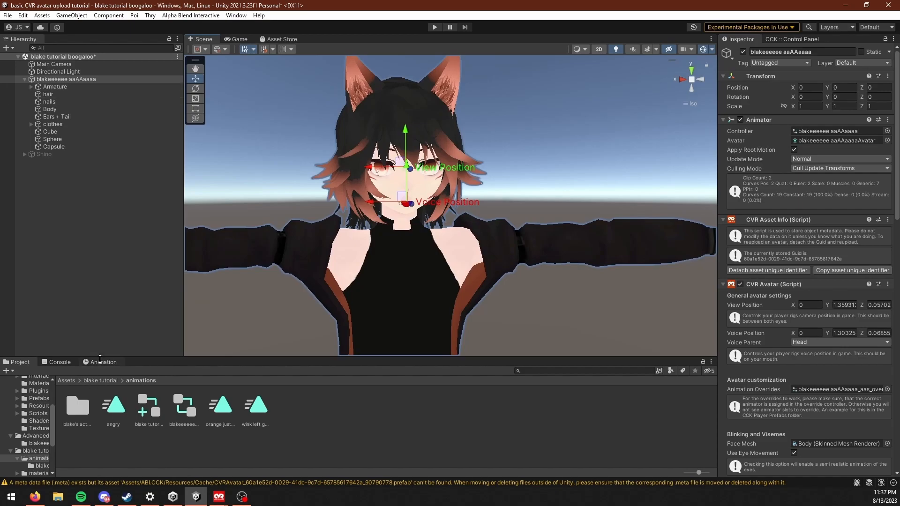
# Step: Create a new animation clip for the avatar named "color change 0" in the animations folder
pyautogui.click(100, 361)
pyautogui.click(51, 381)
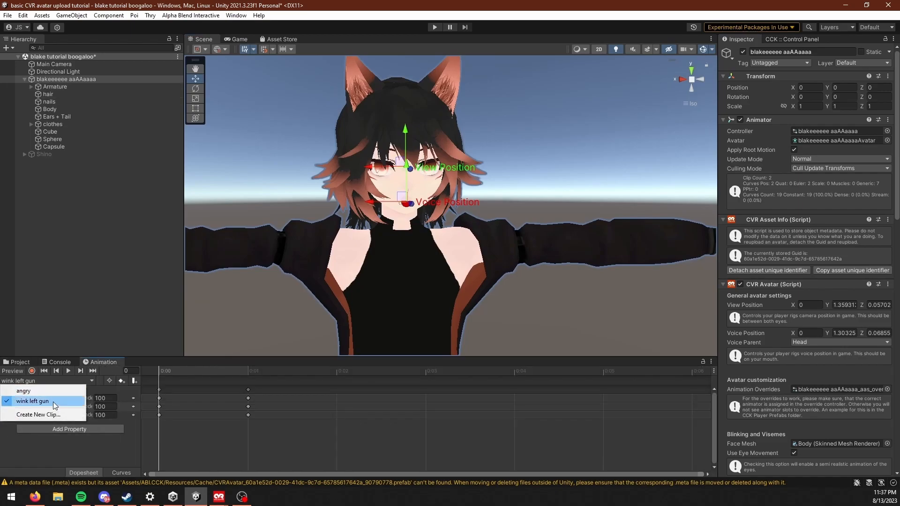
pyautogui.click(39, 414)
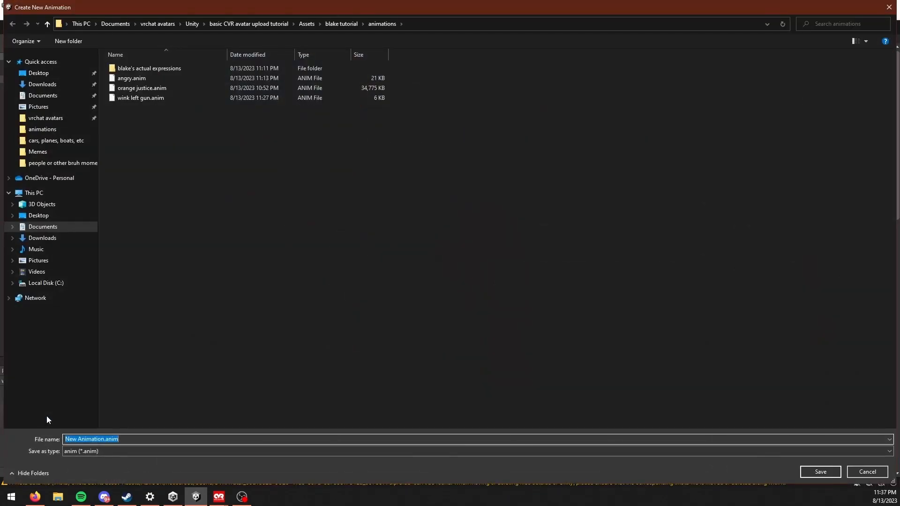
pyautogui.write('color change')
pyautogui.press('Return')
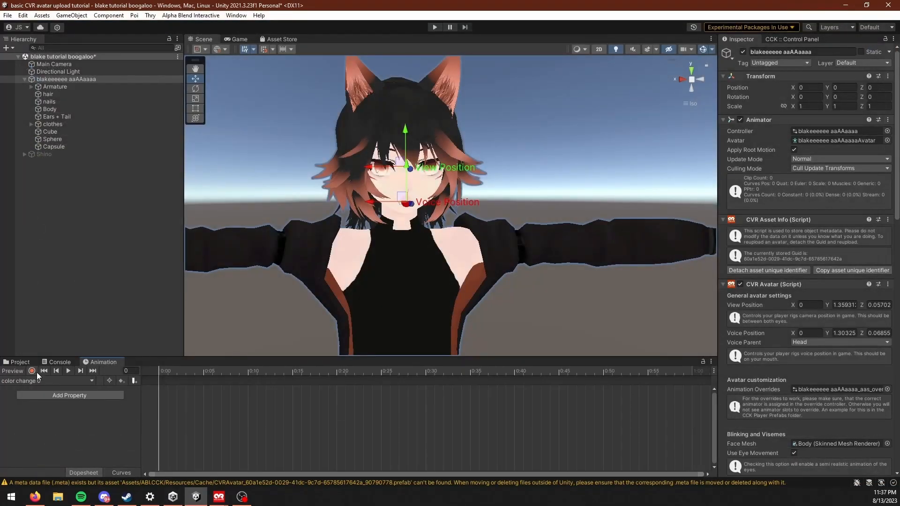
# Step: Start recording the clip and key the hair's Emission 0 Hue Shift at 0 on the first frame
pyautogui.scroll(-3, 229, 130)
pyautogui.moveTo(229, 131); pyautogui.dragTo(231, 100, button='middle')
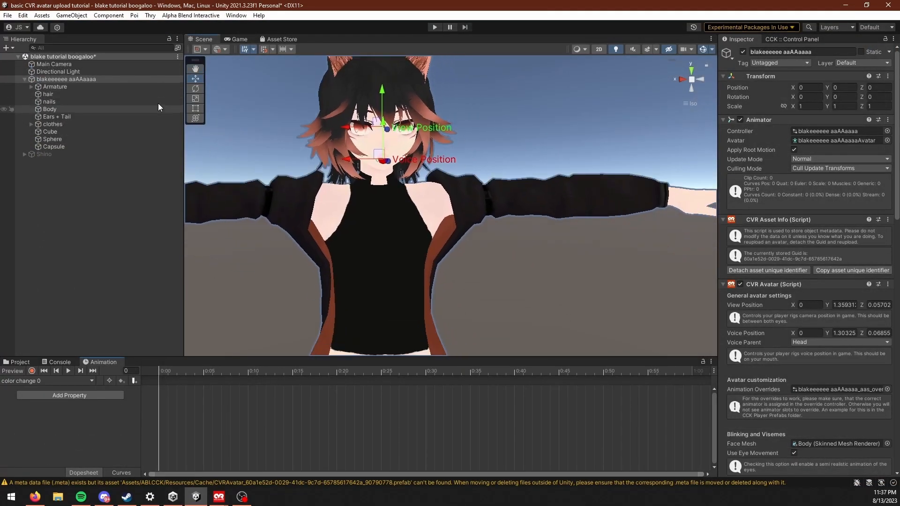
pyautogui.click(32, 371)
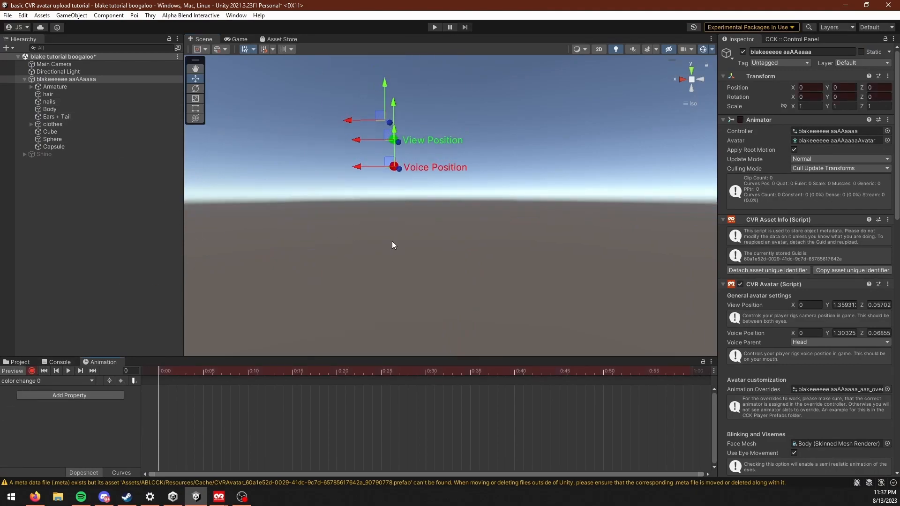
pyautogui.moveTo(473, 220); pyautogui.dragTo(449, 107, button='middle')
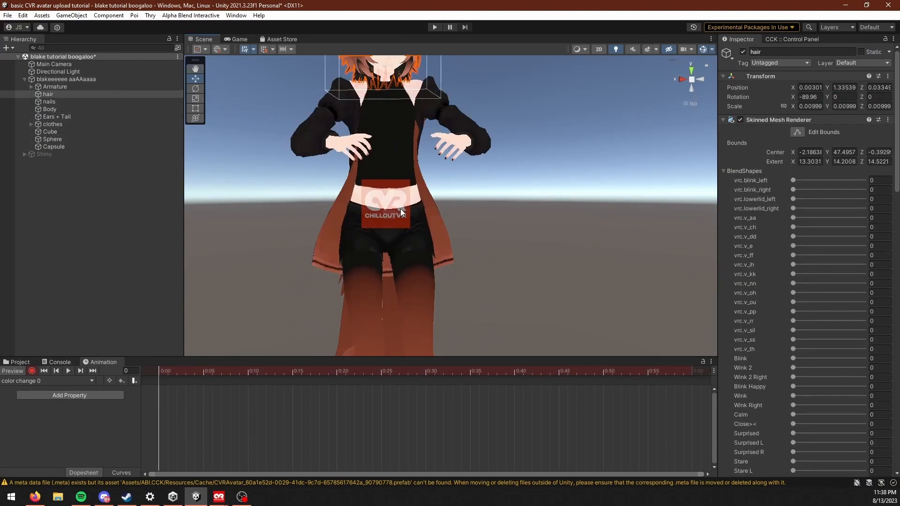
pyautogui.moveTo(400, 254); pyautogui.dragTo(412, 347, button='middle')
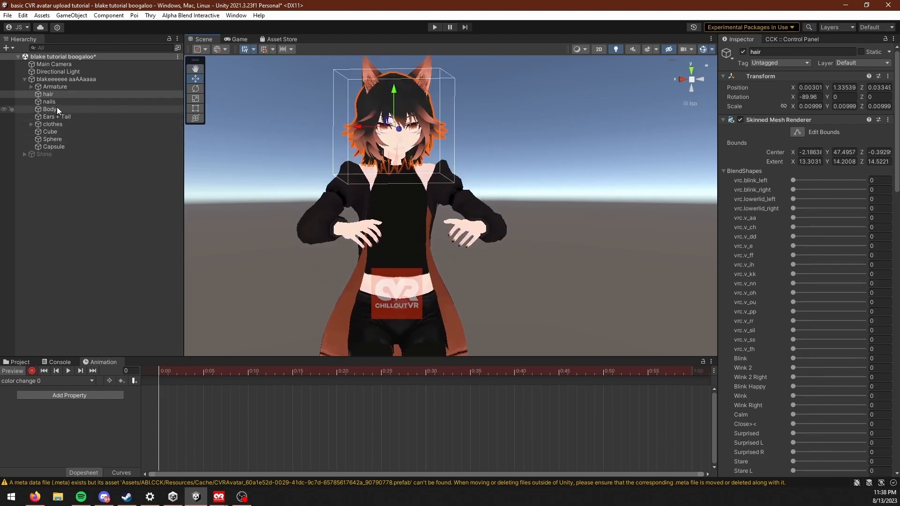
pyautogui.scroll(-3, 777, 261)
pyautogui.click(722, 94)
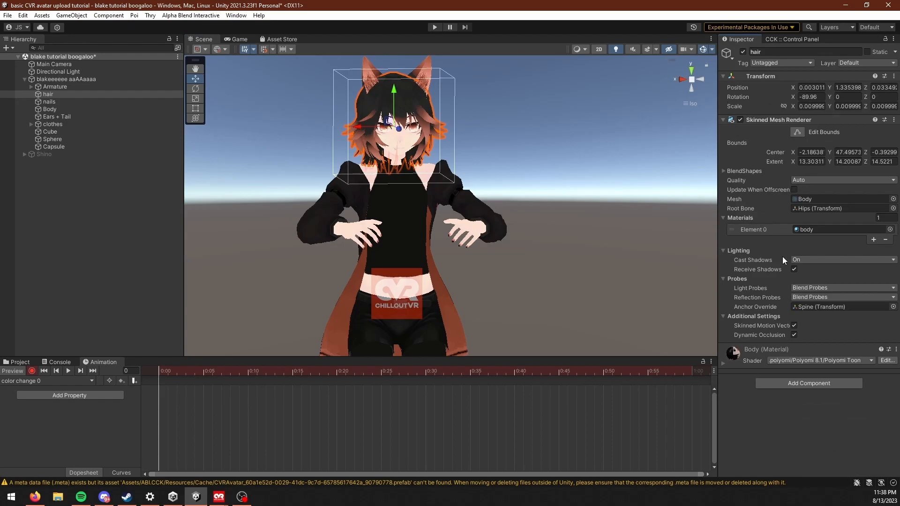
pyautogui.click(732, 361)
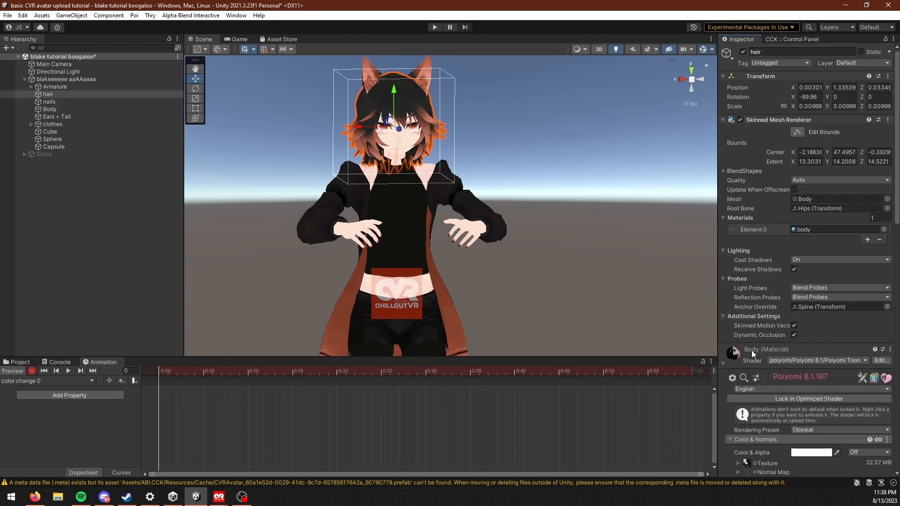
pyautogui.scroll(-15, 777, 365)
pyautogui.scroll(-3, 753, 317)
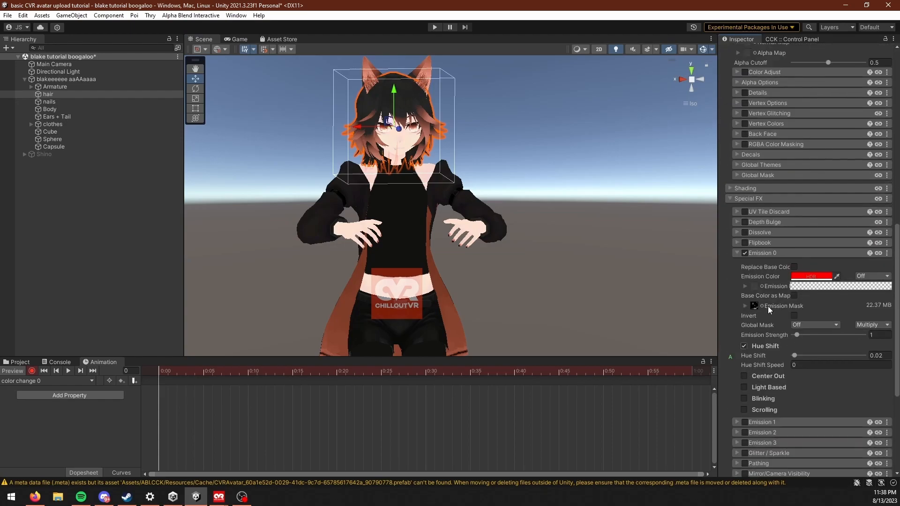
pyautogui.moveTo(796, 355); pyautogui.dragTo(792, 355)
pyautogui.scroll(3, 354, 267)
pyautogui.moveTo(346, 256); pyautogui.dragTo(413, 293, button='middle')
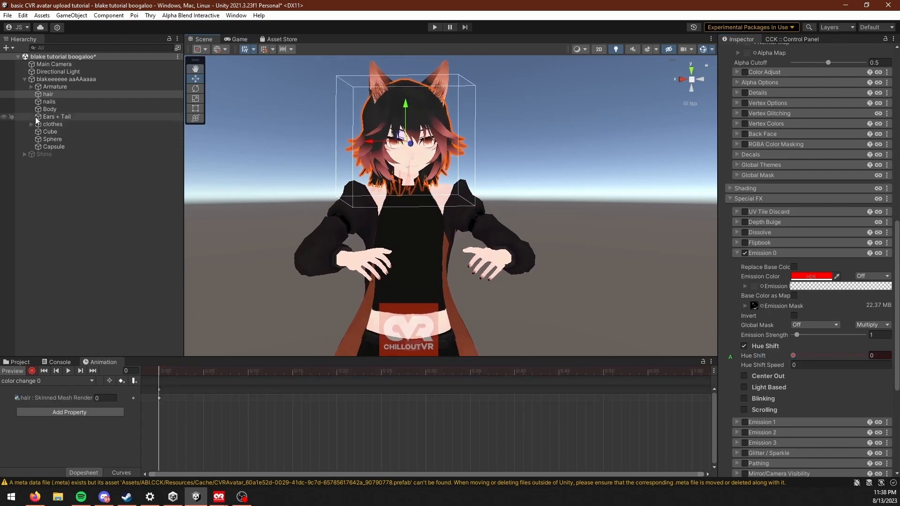
# Step: Key the Emission 0 Hue Shift at 0 for the nails and Body meshes on the first frame
pyautogui.click(49, 101)
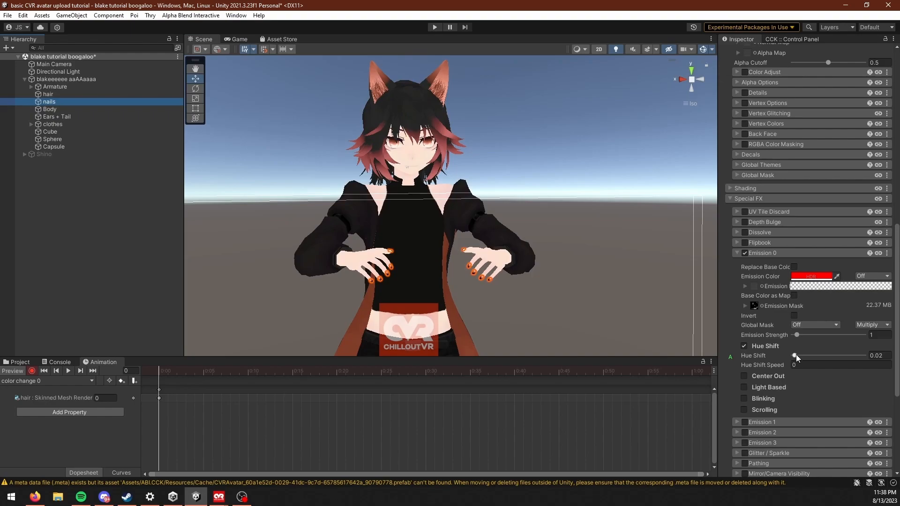
pyautogui.moveTo(797, 354); pyautogui.dragTo(793, 355)
pyautogui.click(51, 109)
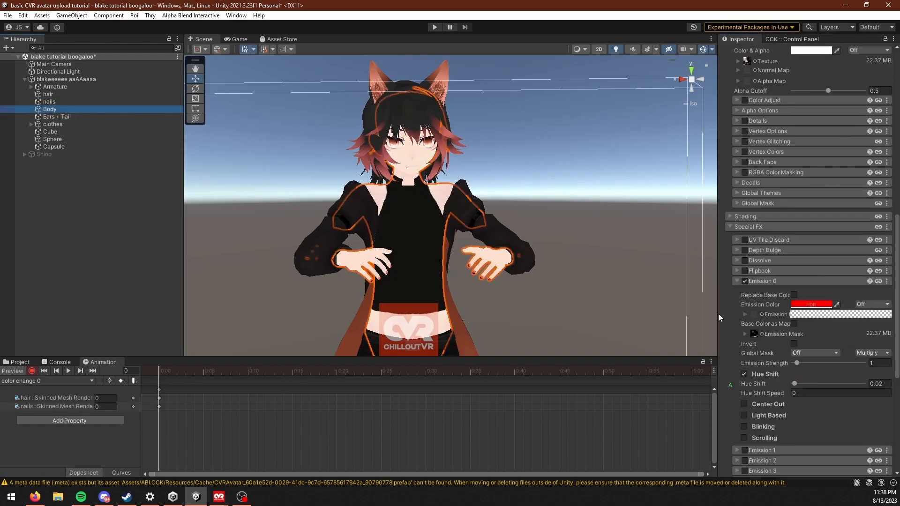
pyautogui.moveTo(768, 382); pyautogui.dragTo(757, 381)
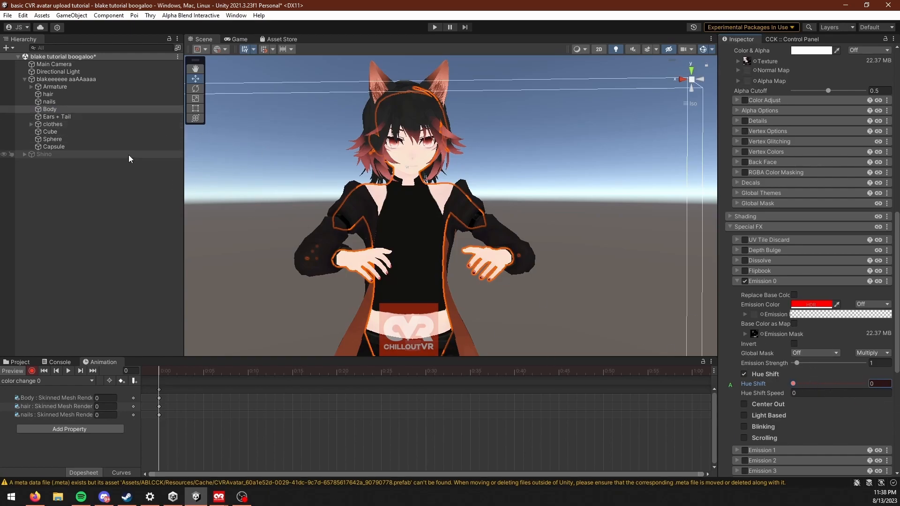
# Step: Key the Ears + Tail mesh's Emission 0 Hue Shift at 0 on the first frame
pyautogui.click(67, 118)
pyautogui.scroll(-3, 814, 311)
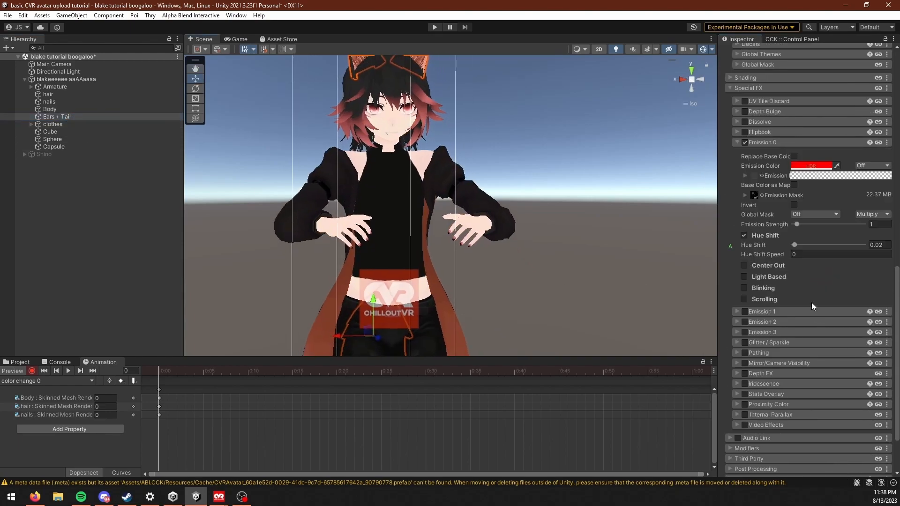
pyautogui.click(791, 245)
pyautogui.moveTo(380, 266); pyautogui.dragTo(370, 182, button='middle')
pyautogui.scroll(-3, 369, 182)
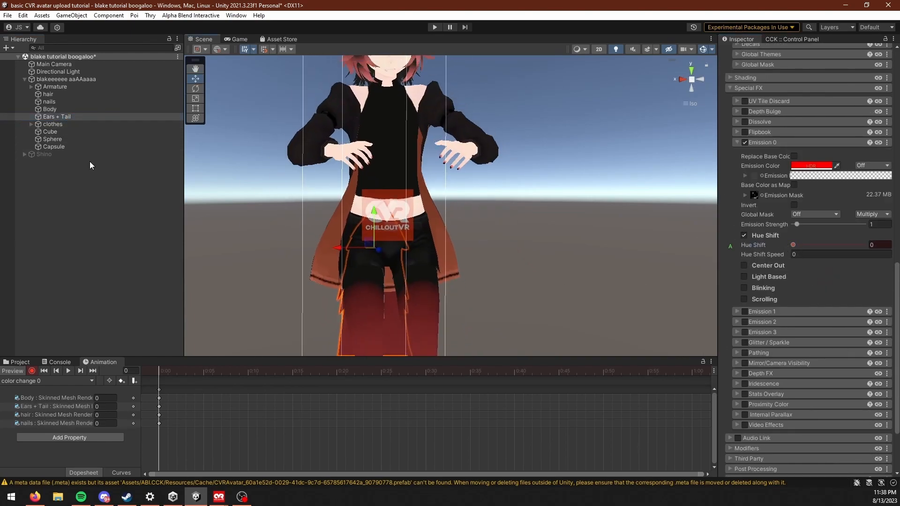
# Step: Expand the clothes group and key the Jacket's Emission 0 Hue Shift at 0 on the first frame
pyautogui.click(31, 124)
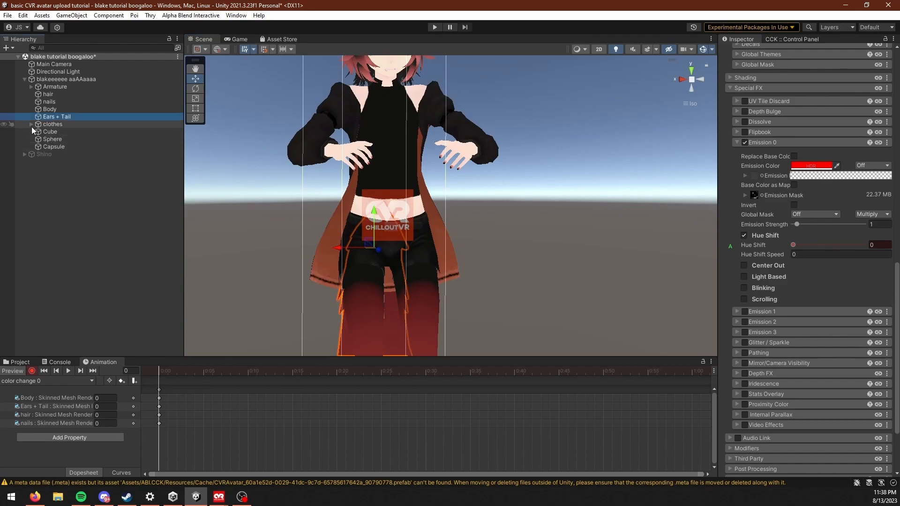
pyautogui.click(58, 132)
pyautogui.click(799, 245)
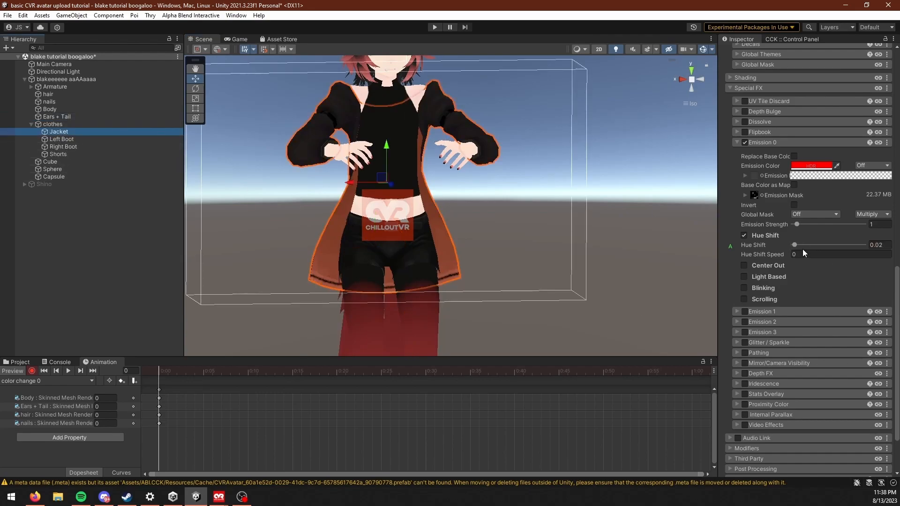
# Step: Examine the avatar from several angles to check the emission color on the jacket, hair and tail
pyautogui.moveTo(655, 231); pyautogui.dragTo(586, 220)
pyautogui.moveTo(341, 162); pyautogui.dragTo(364, 125, button='middle')
pyautogui.moveTo(476, 339); pyautogui.dragTo(448, 196, button='middle')
pyautogui.moveTo(320, 192); pyautogui.dragTo(360, 198, button='right')
pyautogui.moveTo(347, 212); pyautogui.dragTo(304, 133, button='middle')
pyautogui.moveTo(305, 133); pyautogui.dragTo(380, 161, button='right')
pyautogui.moveTo(380, 160); pyautogui.dragTo(556, 221, button='middle')
pyautogui.moveTo(556, 220); pyautogui.dragTo(591, 206, button='right')
pyautogui.moveTo(592, 197); pyautogui.dragTo(558, 264, button='middle')
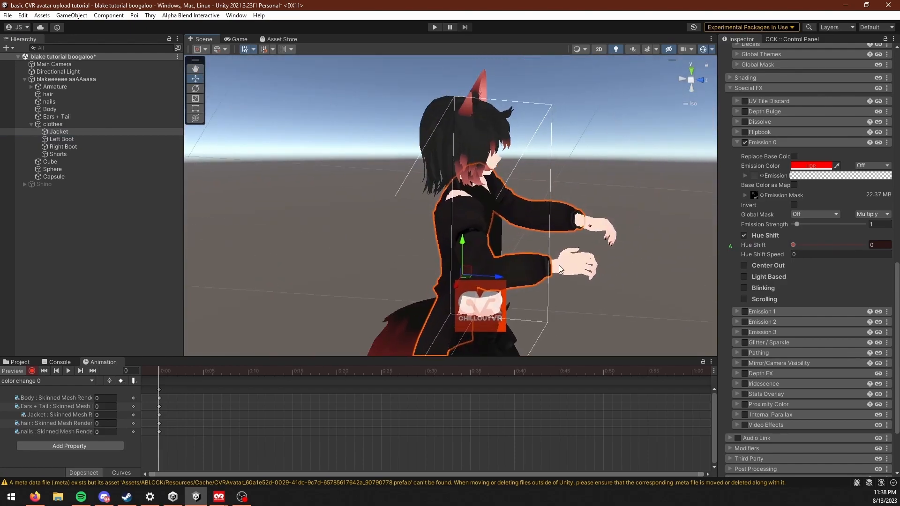
# Step: Duplicate all first-frame Hue Shift keyframes of the color change 0 clip onto frame 1
pyautogui.moveTo(557, 264); pyautogui.dragTo(488, 227, button='right')
pyautogui.moveTo(431, 218); pyautogui.dragTo(406, 269, button='middle')
pyautogui.moveTo(405, 269); pyautogui.dragTo(304, 240, button='right')
pyautogui.moveTo(304, 240); pyautogui.dragTo(351, 271, button='middle')
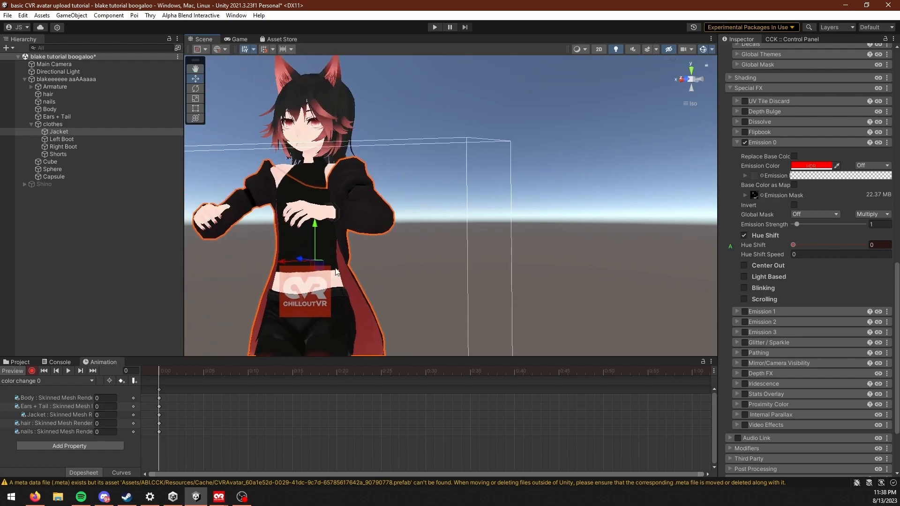
pyautogui.moveTo(186, 460); pyautogui.dragTo(141, 384)
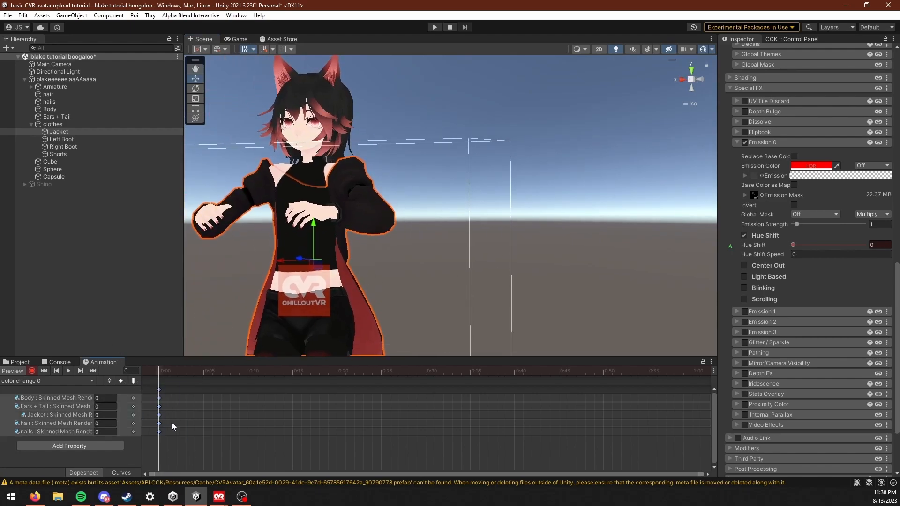
pyautogui.click(168, 371)
pyautogui.hotkey('ctrl', 'v')
pyautogui.moveTo(289, 314); pyautogui.dragTo(297, 327, button='middle')
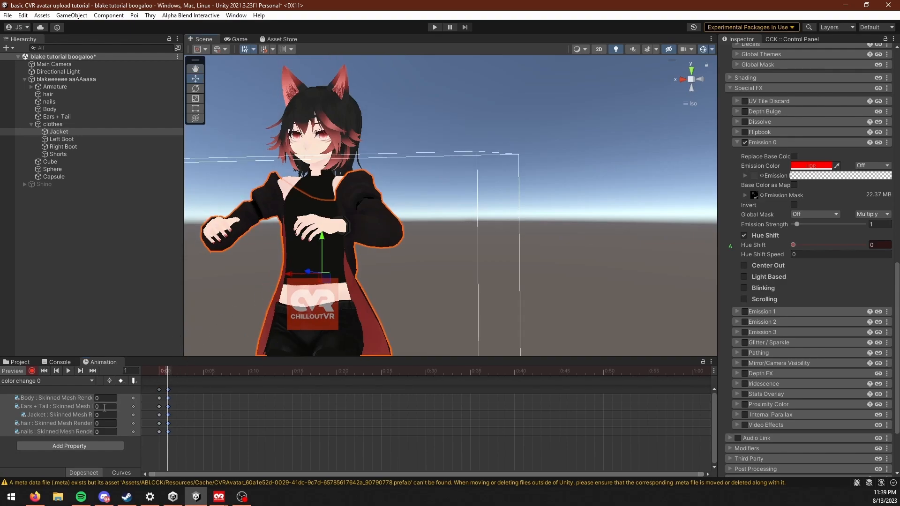
# Step: Create a new animation clip named color change 1 in the animations folder
pyautogui.click(27, 380)
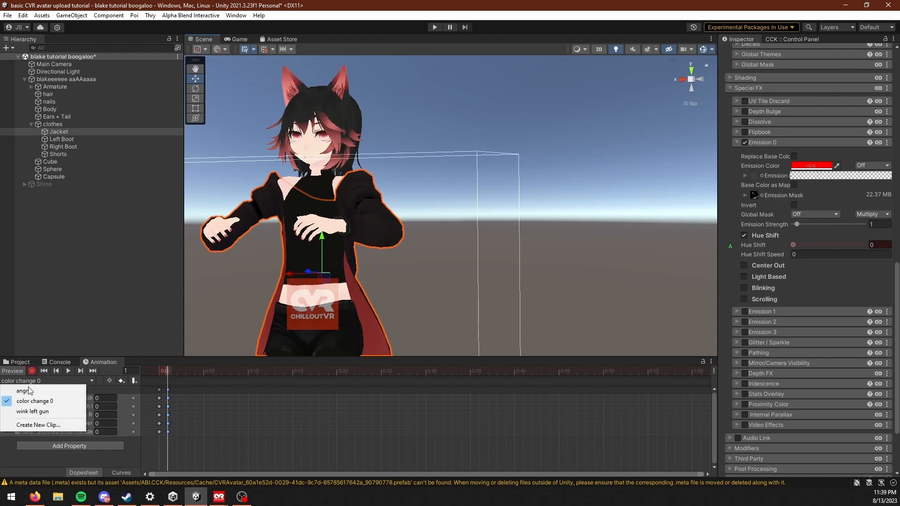
pyautogui.click(57, 425)
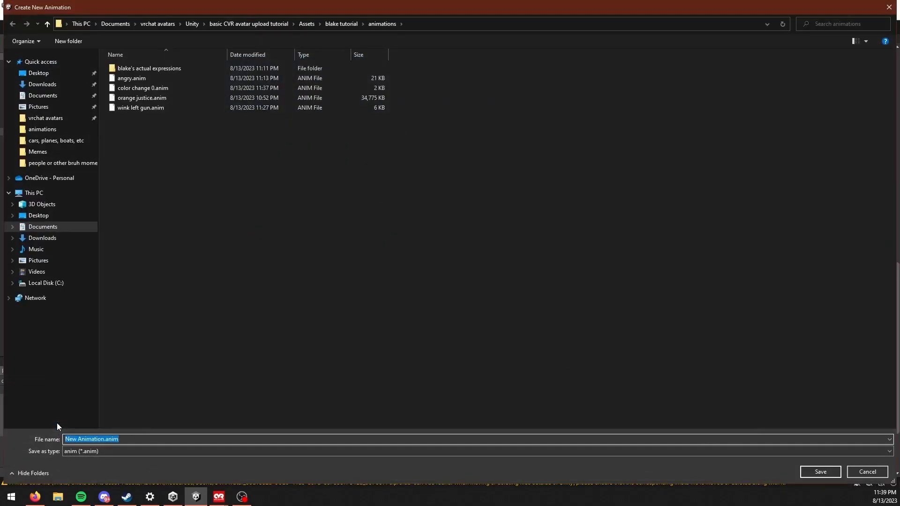
pyautogui.write('color change 1')
pyautogui.press('Return')
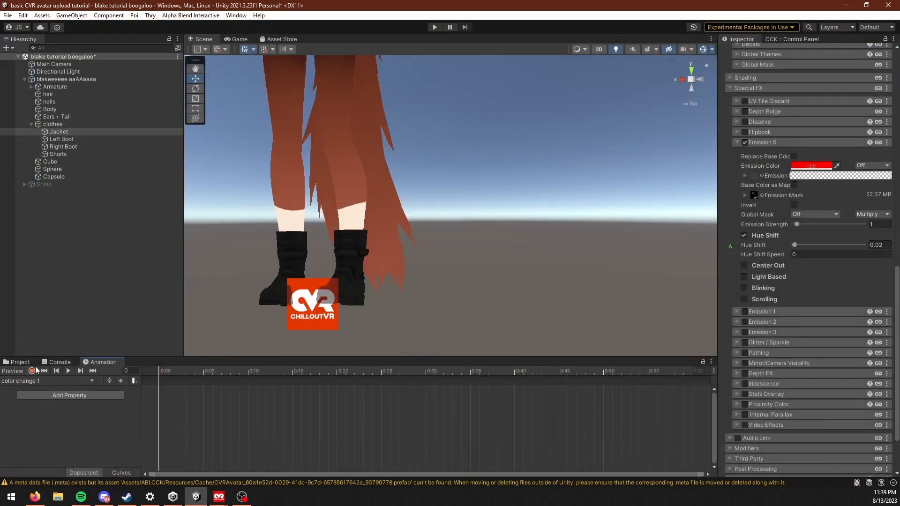
# Step: Record Emission 0 Hue Shift at 1 on the first frame for the Jacket, hair, nails, Body and Ears + Tail meshes
pyautogui.click(32, 370)
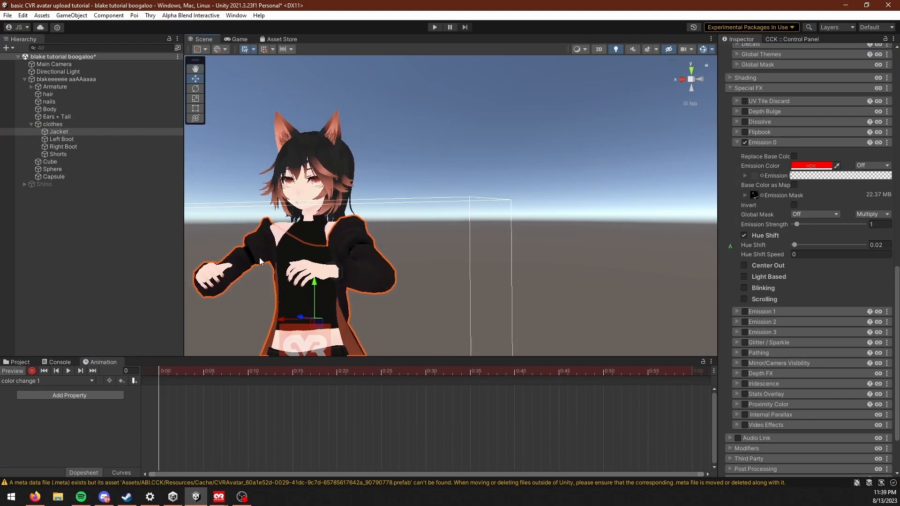
pyautogui.moveTo(422, 291); pyautogui.dragTo(370, 260, button='middle')
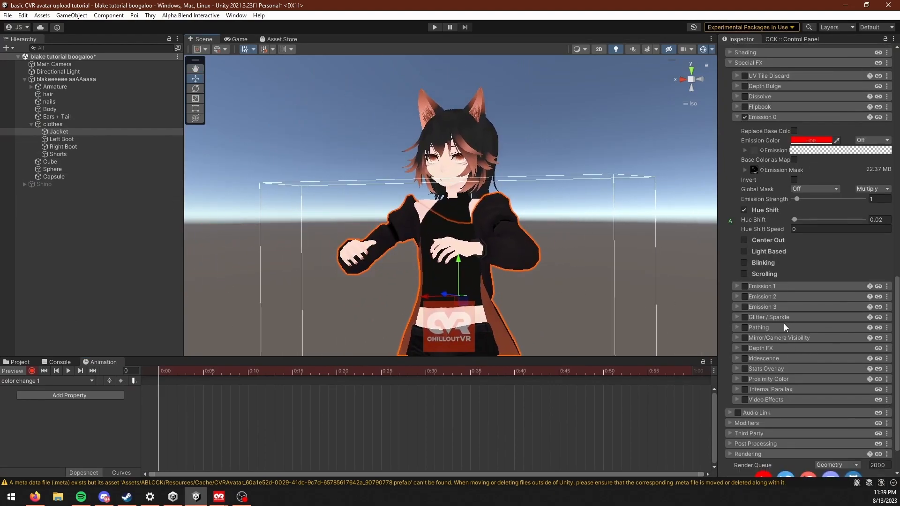
pyautogui.keyDown('ctrl'); pyautogui.click(58, 94); pyautogui.keyUp('ctrl')
pyautogui.keyDown('ctrl'); pyautogui.click(50, 101); pyautogui.keyUp('ctrl')
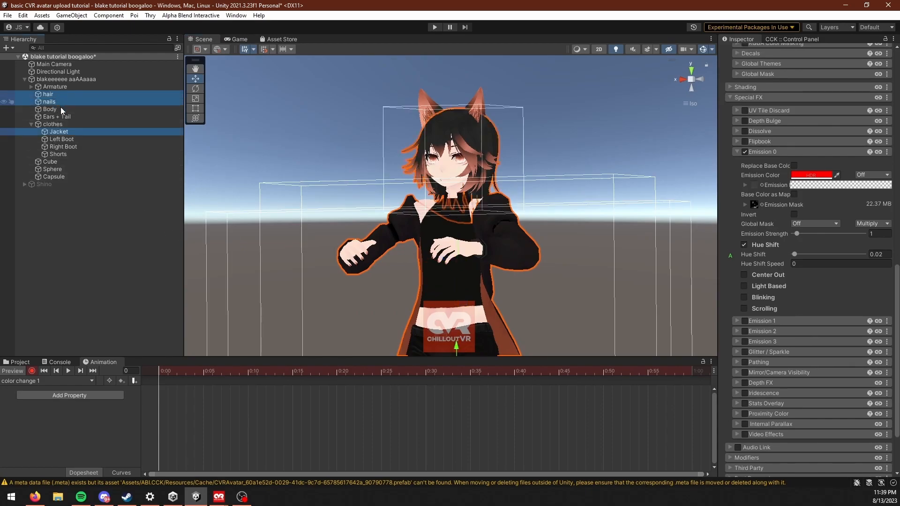
pyautogui.keyDown('ctrl'); pyautogui.click(52, 109); pyautogui.keyUp('ctrl')
pyautogui.keyDown('ctrl'); pyautogui.click(55, 116); pyautogui.keyUp('ctrl')
pyautogui.scroll(-2, 834, 275)
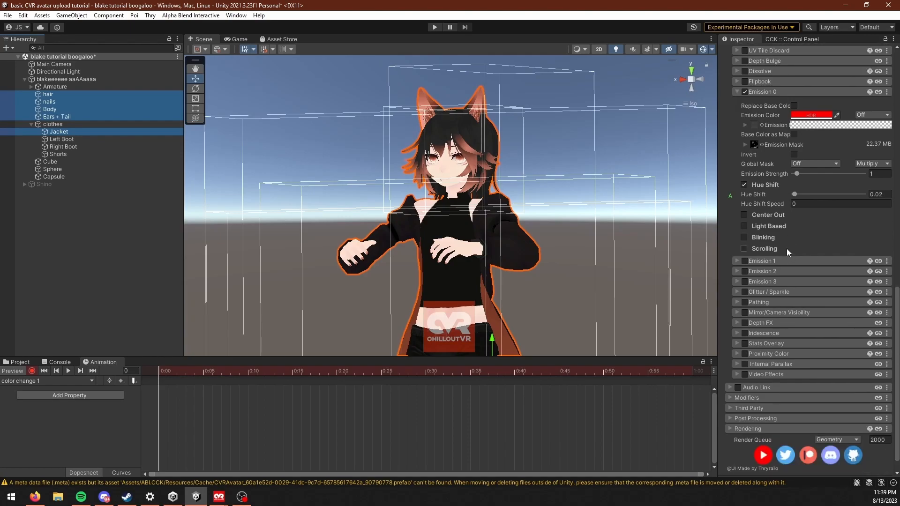
pyautogui.scroll(1, 787, 247)
pyautogui.moveTo(794, 220); pyautogui.dragTo(881, 221)
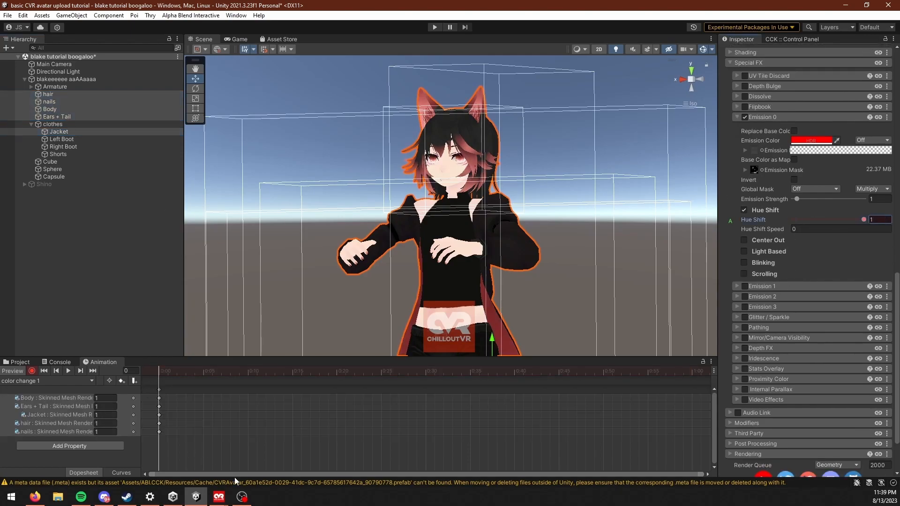
# Step: Duplicate the color change 1 clip's Hue Shift keyframes onto frame 1 and turn off the animation preview
pyautogui.moveTo(341, 315); pyautogui.dragTo(344, 176, button='middle')
pyautogui.moveTo(352, 248); pyautogui.dragTo(362, 265, button='middle')
pyautogui.moveTo(324, 241); pyautogui.dragTo(282, 231, button='middle')
pyautogui.scroll(-3, 354, 276)
pyautogui.scroll(-2, 355, 273)
pyautogui.click(168, 371)
pyautogui.press('k')
pyautogui.click(14, 372)
# Step: Set the selected meshes' Emission 0 Hue Shift to 0 outside the animation
pyautogui.moveTo(309, 129); pyautogui.dragTo(349, 323, button='middle')
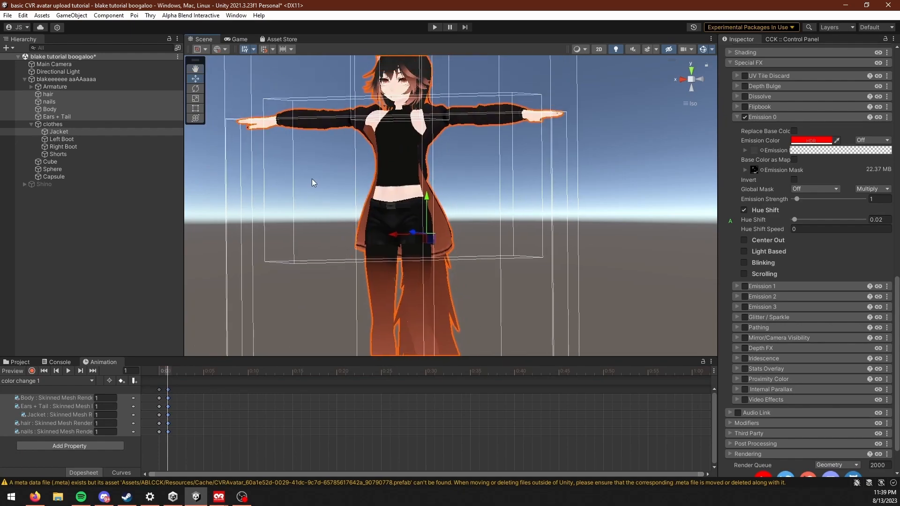
pyautogui.moveTo(316, 184); pyautogui.dragTo(314, 206, button='right')
pyautogui.moveTo(528, 216); pyautogui.dragTo(519, 254, button='middle')
pyautogui.scroll(3, 496, 278)
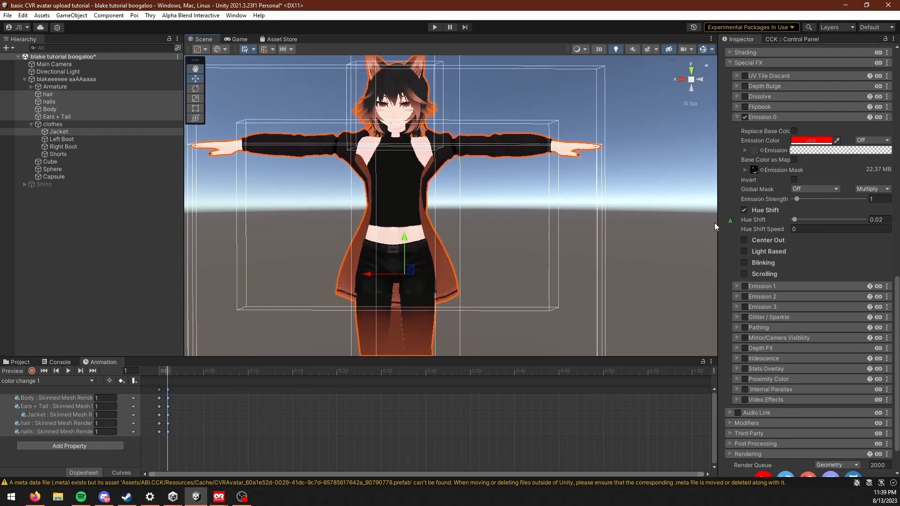
pyautogui.moveTo(795, 219); pyautogui.dragTo(773, 220)
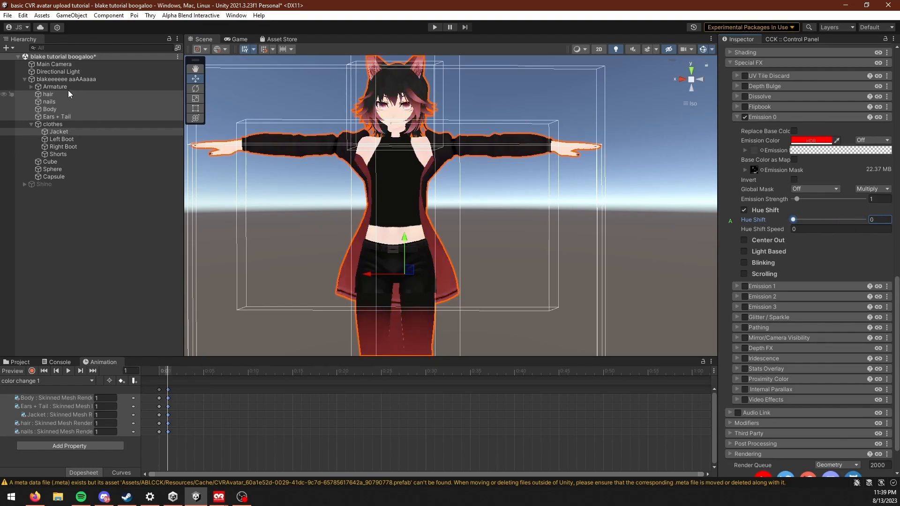
# Step: Select the avatar root to show its color slider settings and bring up the project's animations folder
pyautogui.click(89, 81)
pyautogui.scroll(-15, 793, 246)
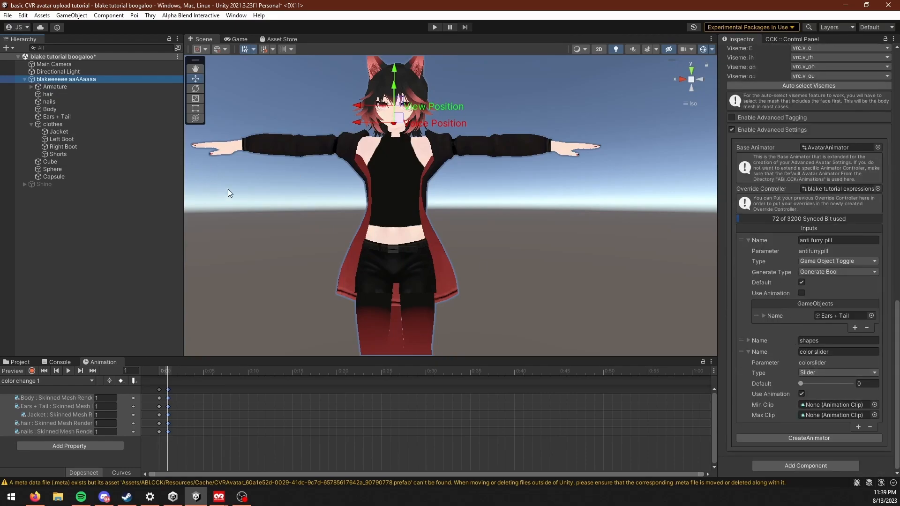
pyautogui.click(18, 362)
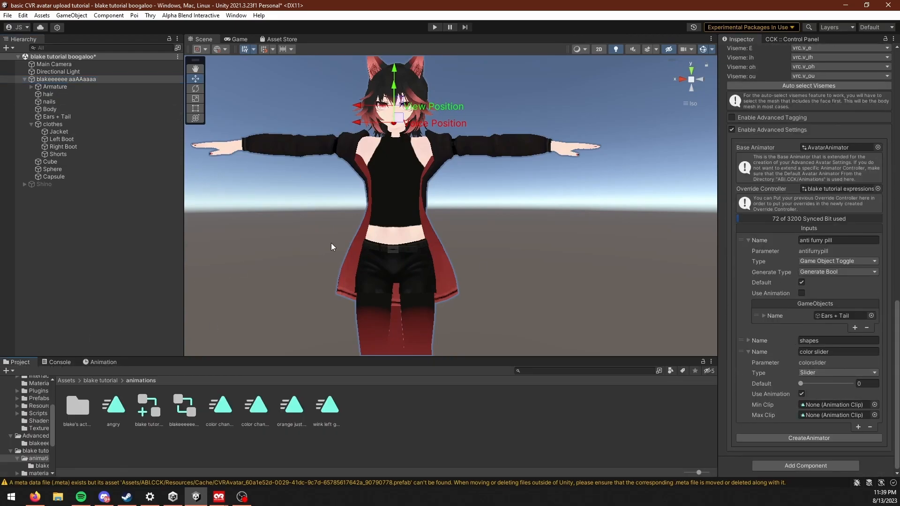
# Step: Try scaling the avatar root to 0.5 on X, Y and Z
pyautogui.scroll(3, 327, 227)
pyautogui.moveTo(368, 201); pyautogui.dragTo(413, 290, button='middle')
pyautogui.scroll(-7, 389, 265)
pyautogui.moveTo(423, 329); pyautogui.dragTo(403, 271, button='middle')
pyautogui.moveTo(520, 221); pyautogui.dragTo(533, 277, button='middle')
pyautogui.scroll(15, 836, 178)
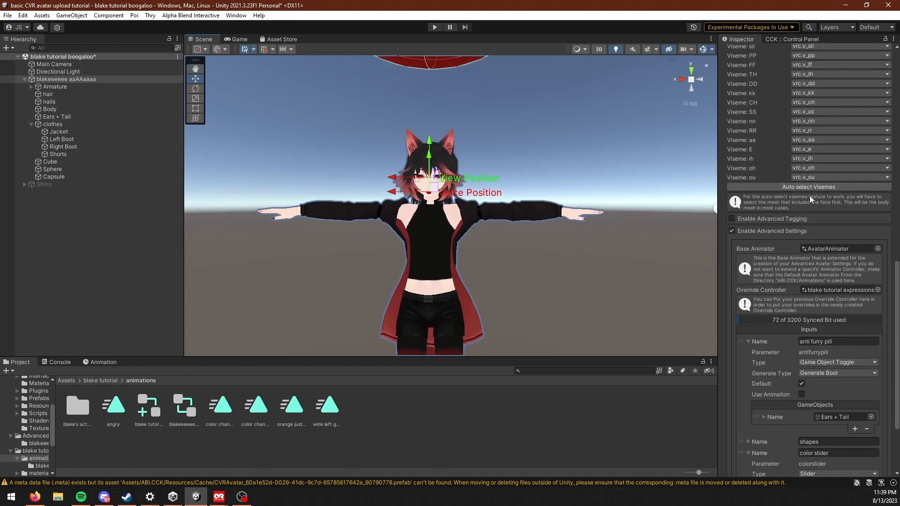
pyautogui.moveTo(793, 108); pyautogui.dragTo(810, 107)
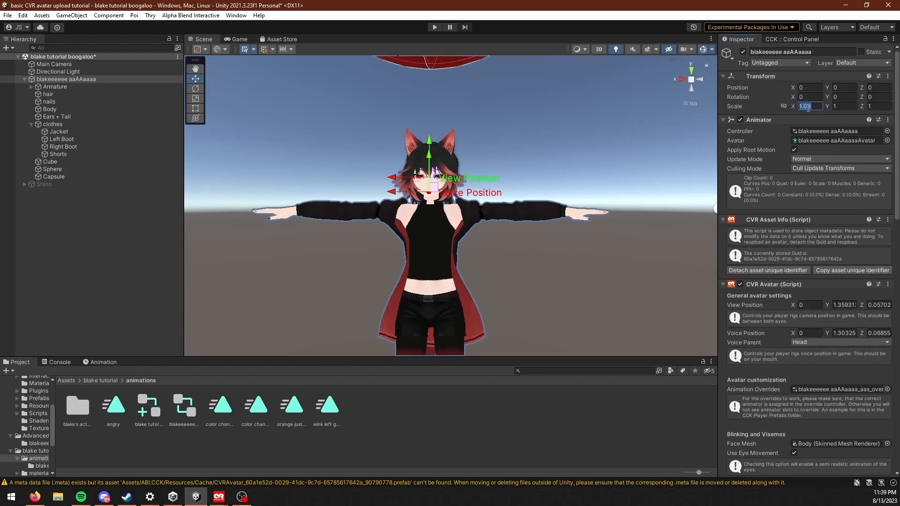
pyautogui.write('.5')
pyautogui.click(845, 108)
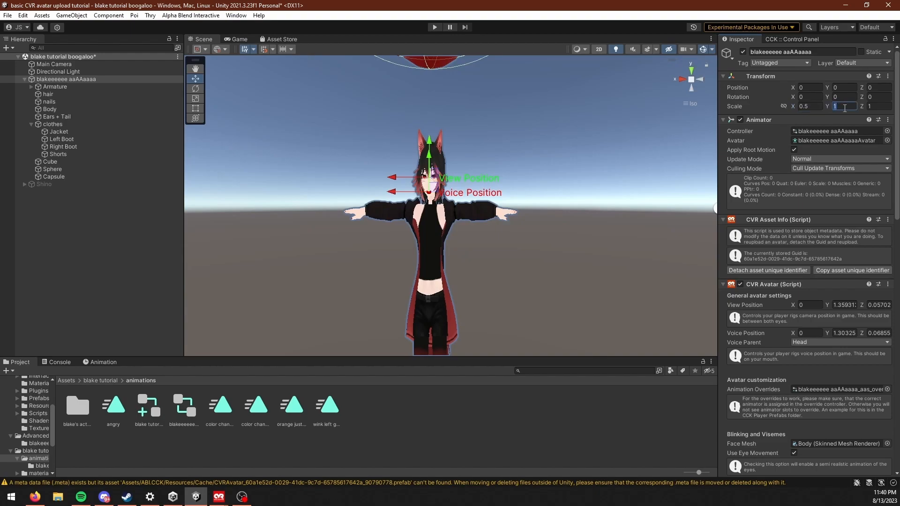
pyautogui.write('.5')
pyautogui.click(885, 107)
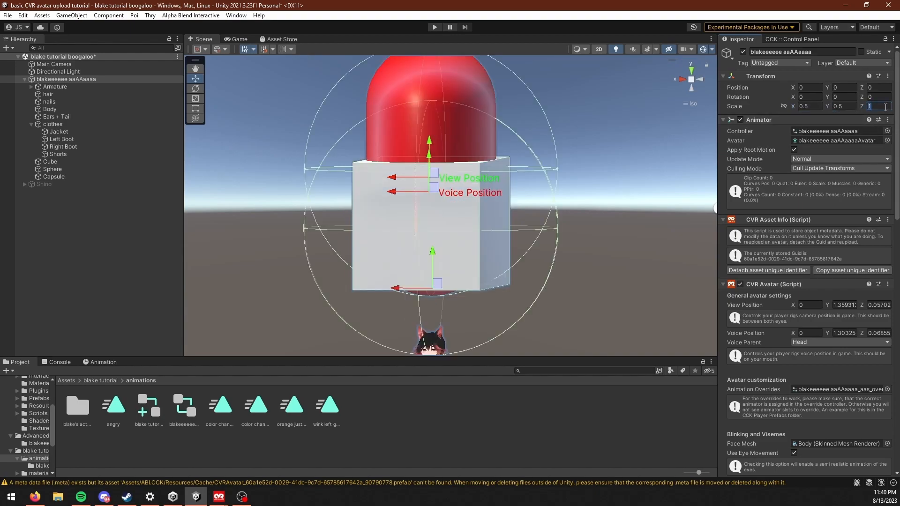
pyautogui.write('.5')
# Step: Set the avatar root's scale to 1 on X, Y and Z
pyautogui.moveTo(496, 333); pyautogui.dragTo(472, 187, button='middle')
pyautogui.click(804, 107)
pyautogui.write('1')
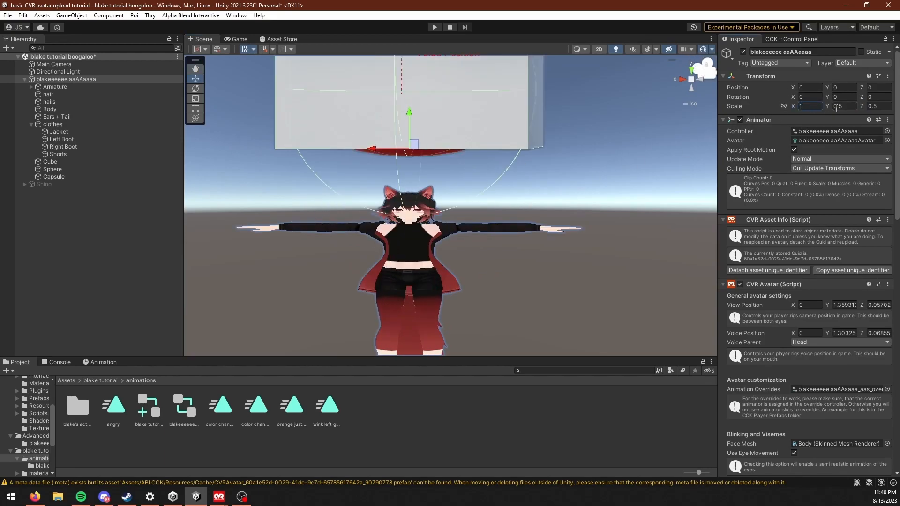
pyautogui.click(836, 107)
pyautogui.write('1')
pyautogui.click(865, 107)
pyautogui.click(864, 108)
pyautogui.write('1')
pyautogui.moveTo(327, 128); pyautogui.dragTo(381, 237, button='middle')
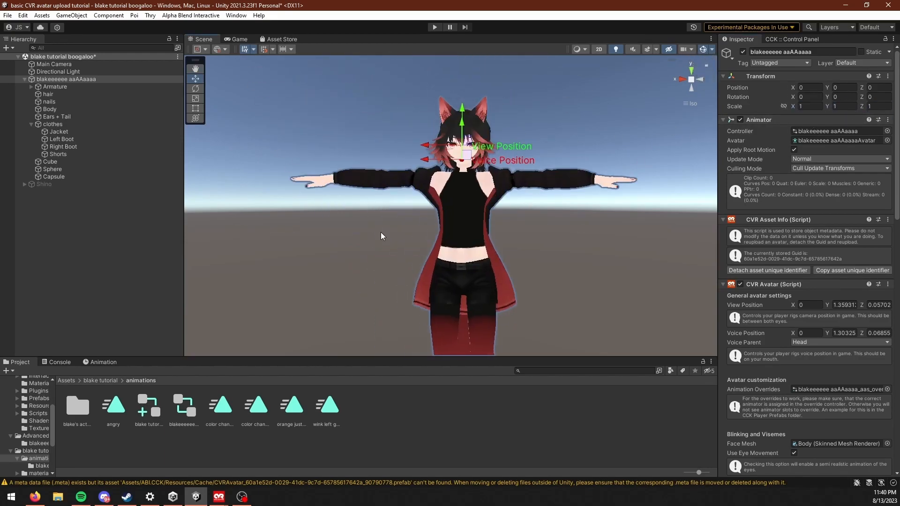
pyautogui.moveTo(451, 232); pyautogui.dragTo(421, 204, button='middle')
# Step: Assign color change 0 as the color slider's Min Clip and color change 1 as its Max Clip
pyautogui.scroll(-15, 806, 281)
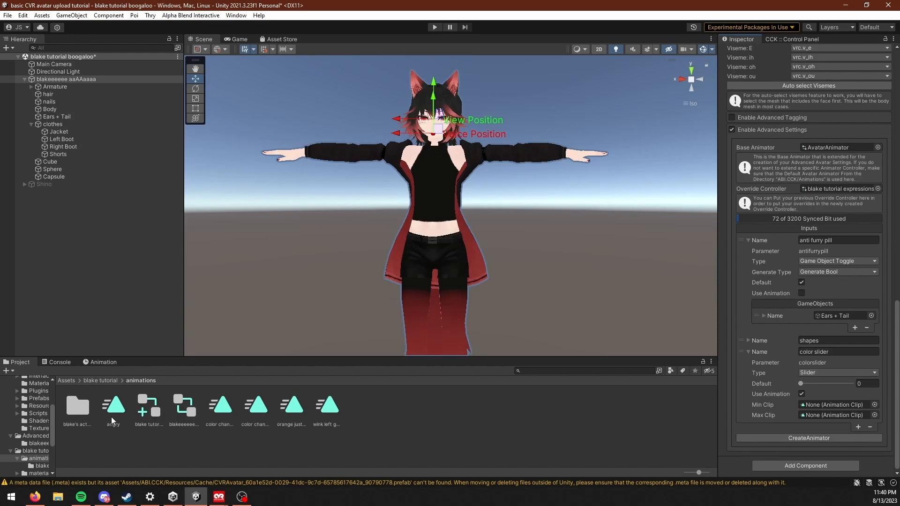
pyautogui.click(218, 409)
pyautogui.click(248, 407)
pyautogui.click(223, 406)
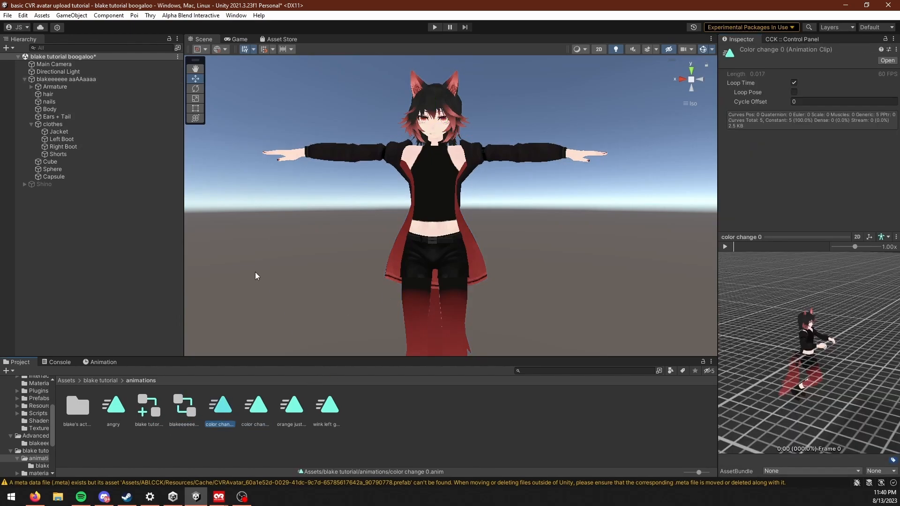
pyautogui.click(66, 79)
pyautogui.scroll(-20, 809, 357)
pyautogui.scroll(-1, 808, 358)
pyautogui.moveTo(220, 408); pyautogui.dragTo(836, 405)
pyautogui.moveTo(740, 425); pyautogui.dragTo(837, 415)
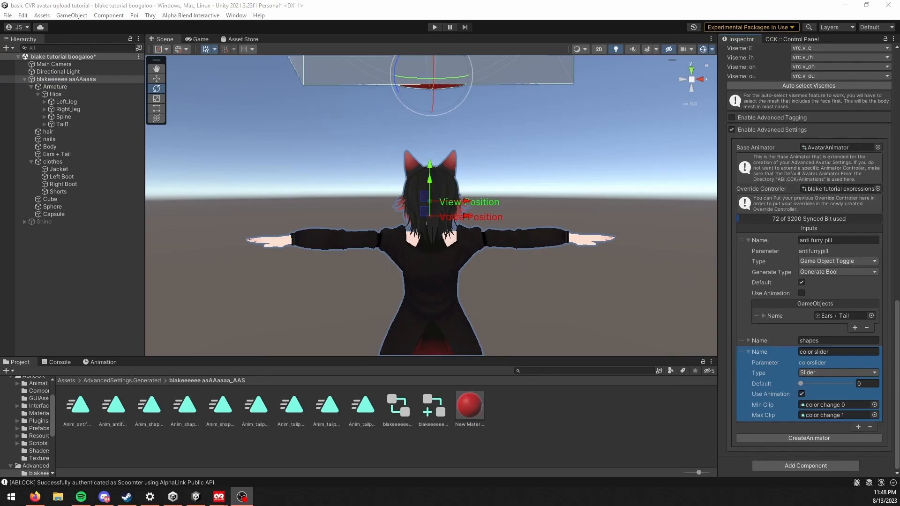
# Step: Start the avatar upload from the CCK Control Panel's Content Builder
pyautogui.click(61, 380)
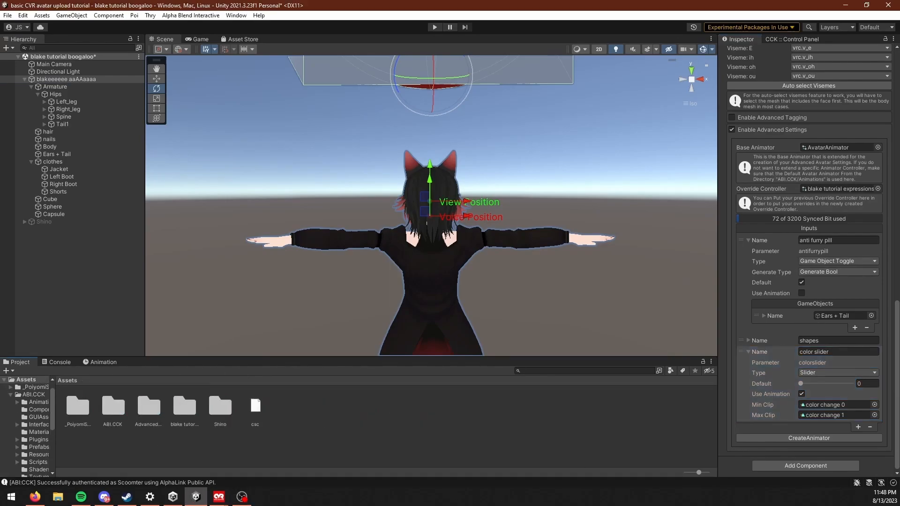
pyautogui.click(796, 39)
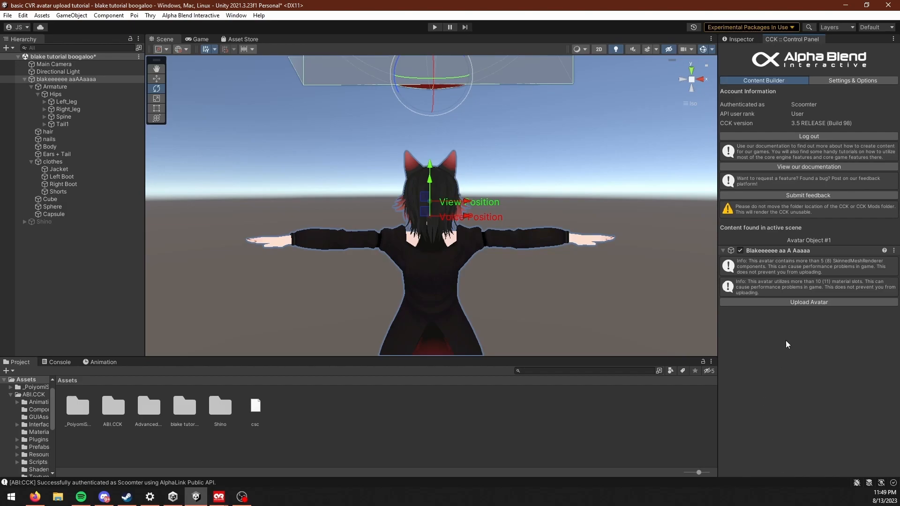
pyautogui.click(814, 302)
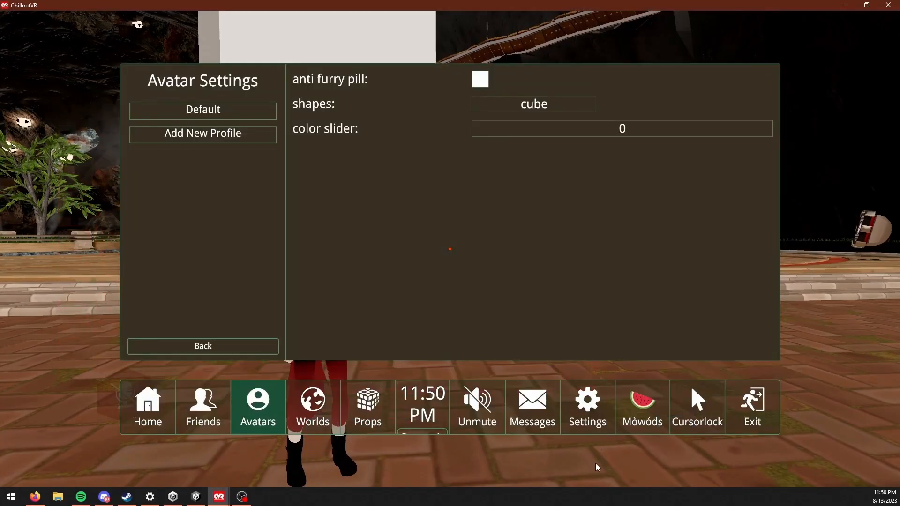
# Step: Switch to ChilloutVR and test the color slider in the Advanced Avatars menu
pyautogui.press('Escape')
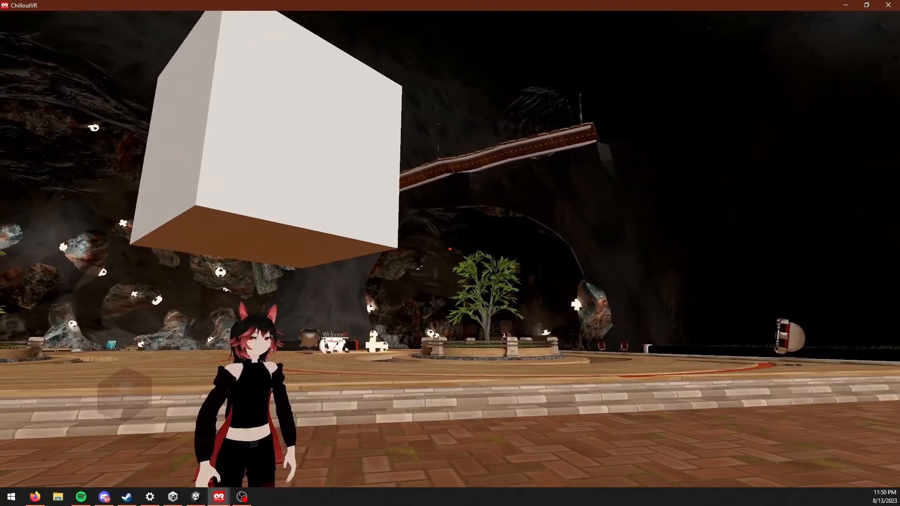
pyautogui.press('Escape')
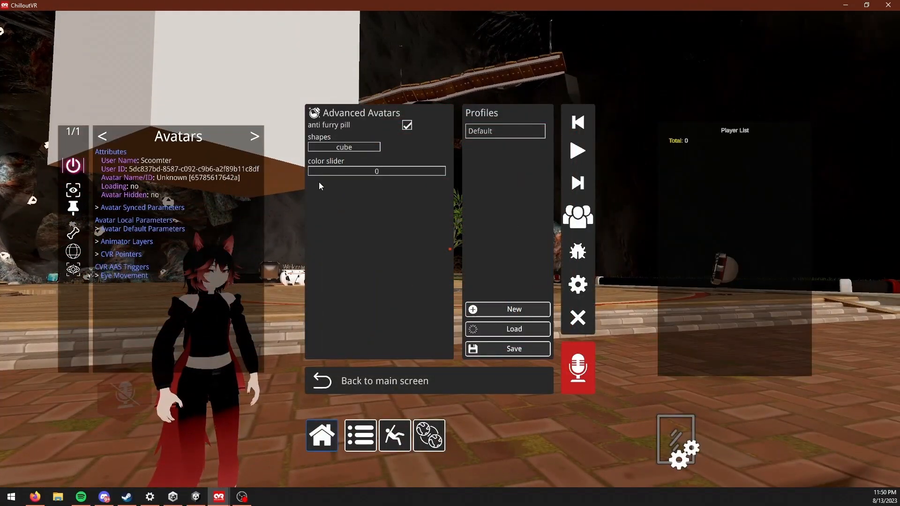
pyautogui.moveTo(321, 174); pyautogui.dragTo(360, 167)
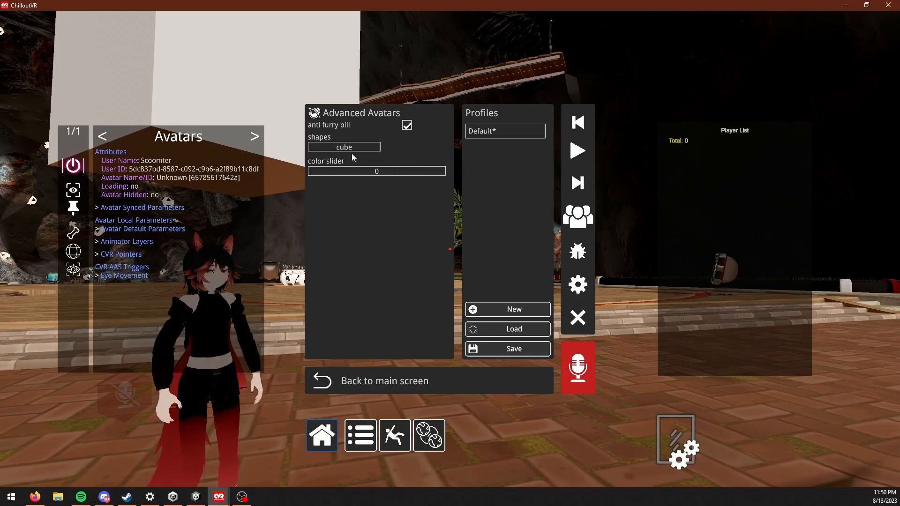
# Step: Test the shapes dropdown with ball and with based and red pilled, and toggle off anti furry pill
pyautogui.click(351, 148)
pyautogui.click(348, 171)
pyautogui.click(352, 146)
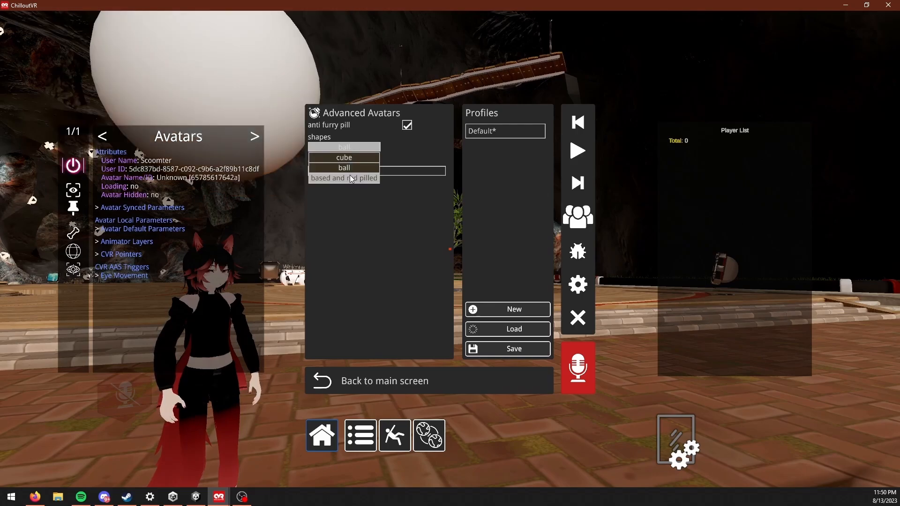
pyautogui.click(350, 177)
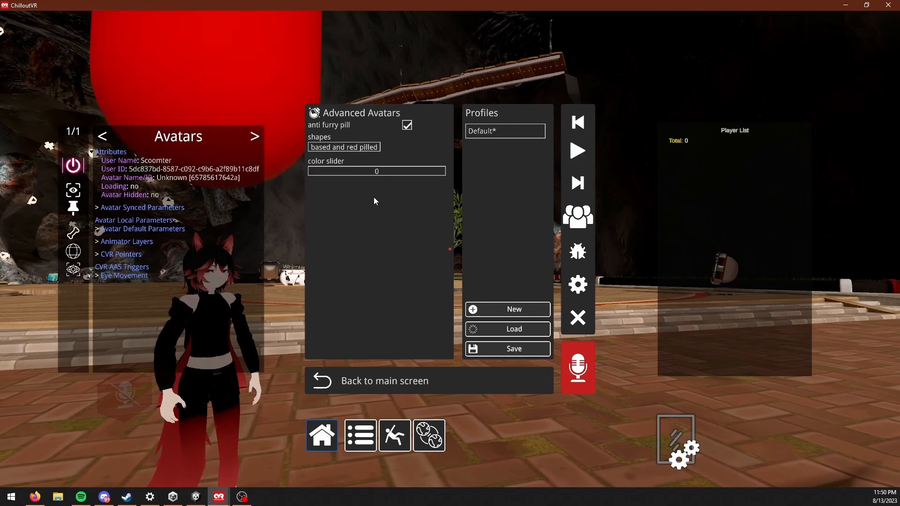
pyautogui.click(407, 125)
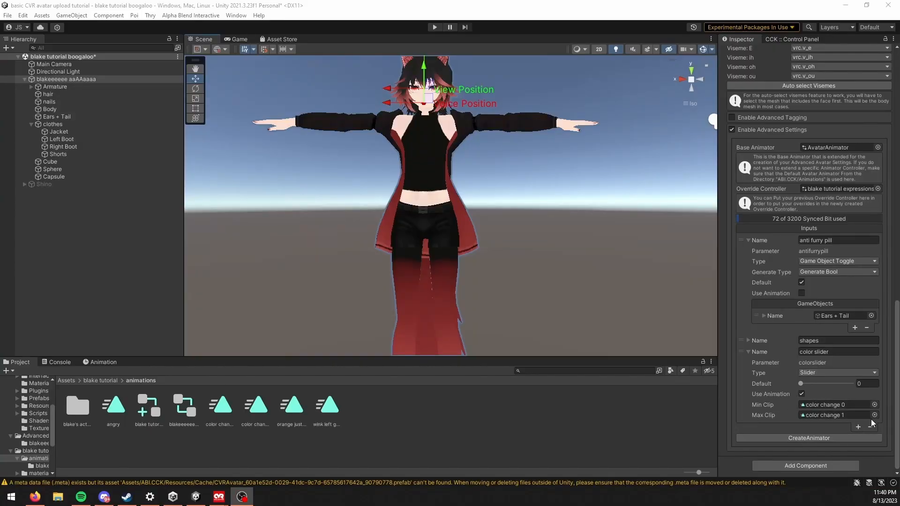
# Step: Add an Advanced Settings input named tail puppet of type Joystick 2D, with default X and Y at 0.5
pyautogui.click(858, 426)
pyautogui.scroll(-3, 798, 362)
pyautogui.click(831, 338)
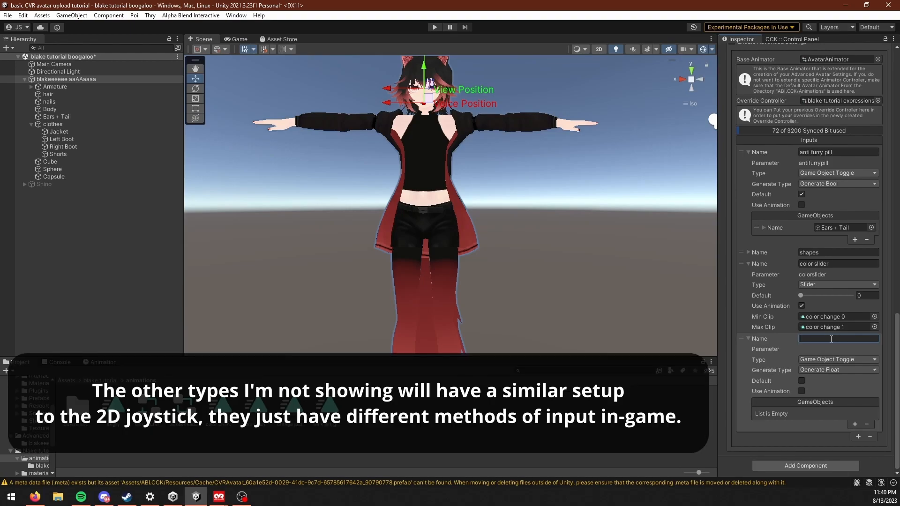
pyautogui.write('tail puppet')
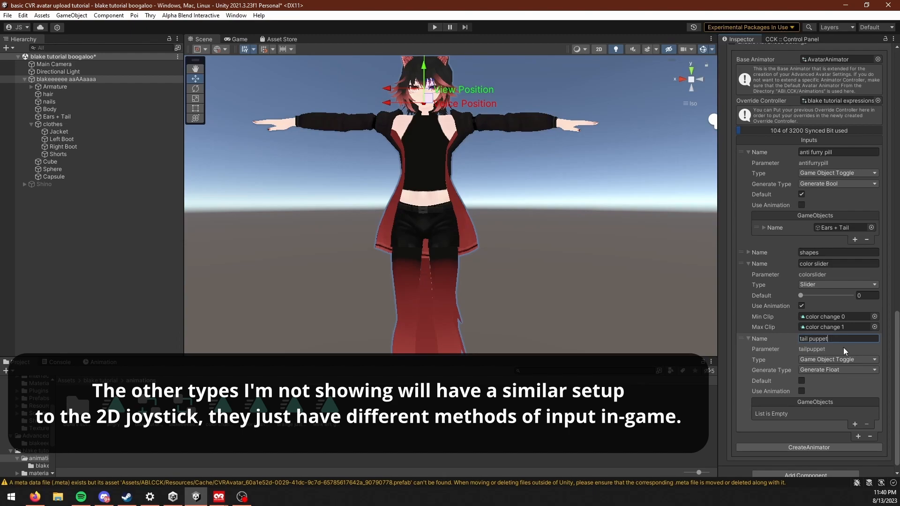
pyautogui.click(822, 360)
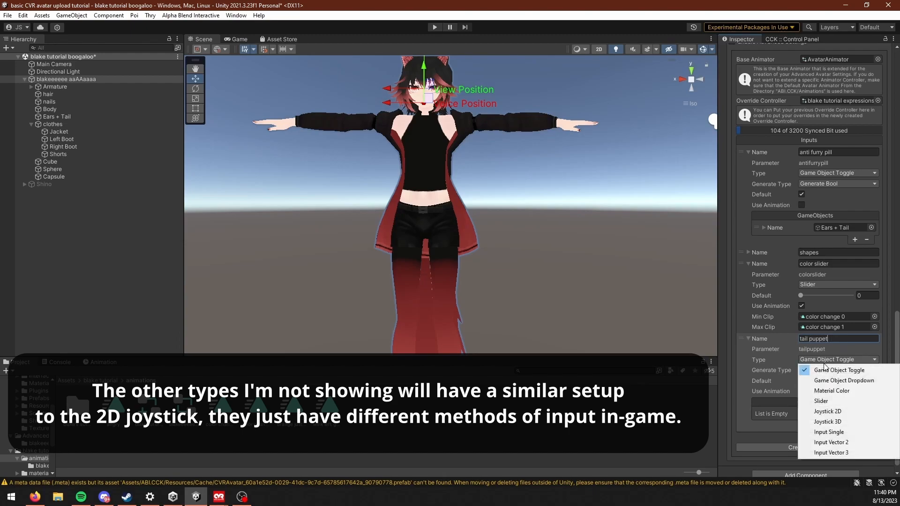
pyautogui.click(839, 416)
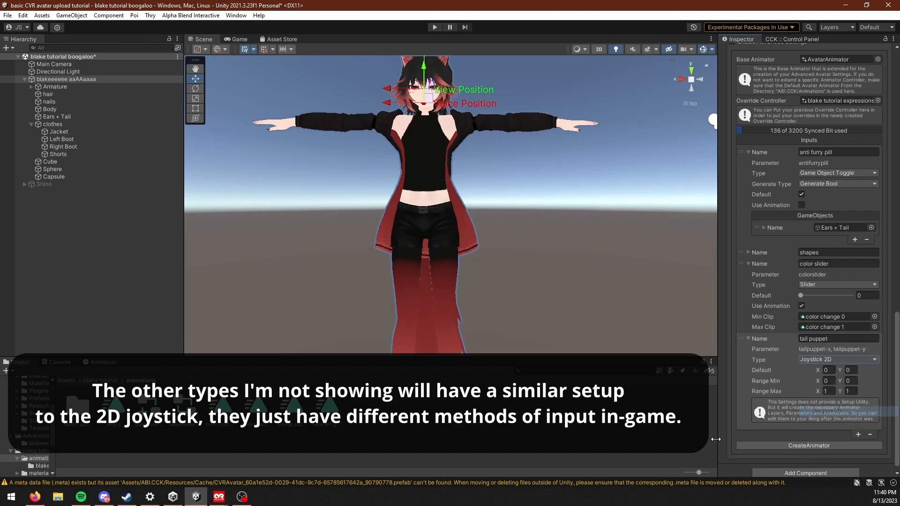
pyautogui.click(829, 367)
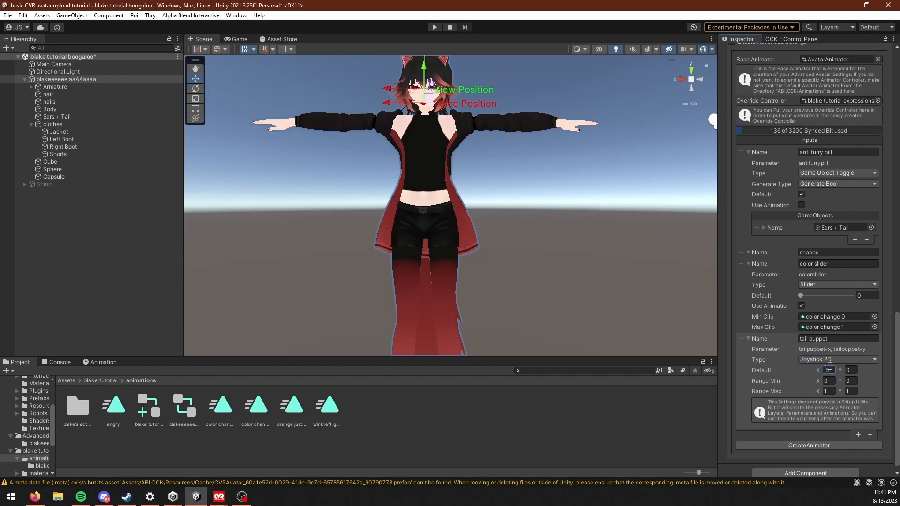
pyautogui.click(846, 370)
# Step: Examine the avatar's tail from behind and from the side, finishing with a front view of the avatar
pyautogui.moveTo(372, 211); pyautogui.dragTo(618, 272, button='right')
pyautogui.moveTo(445, 300); pyautogui.dragTo(552, 328, button='right')
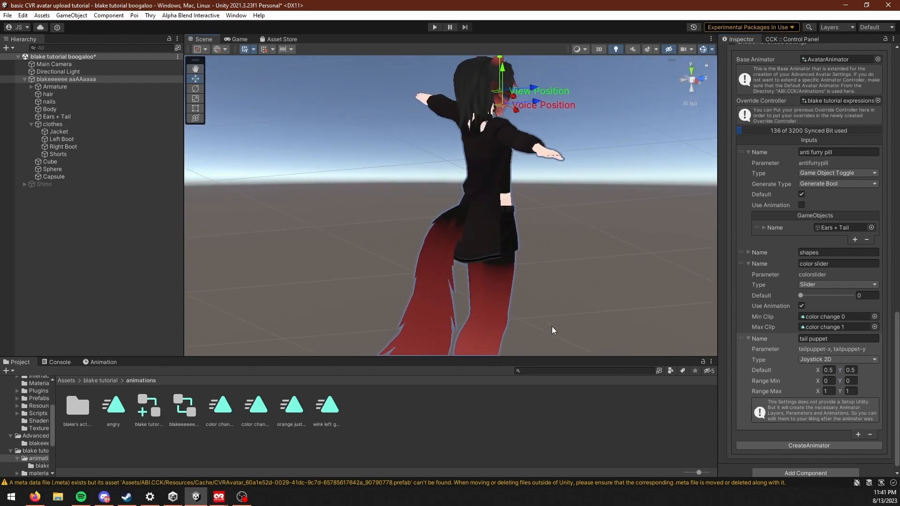
pyautogui.moveTo(552, 328); pyautogui.dragTo(481, 209, button='middle')
pyautogui.moveTo(497, 229); pyautogui.dragTo(347, 147, button='right')
pyautogui.scroll(3, 476, 275)
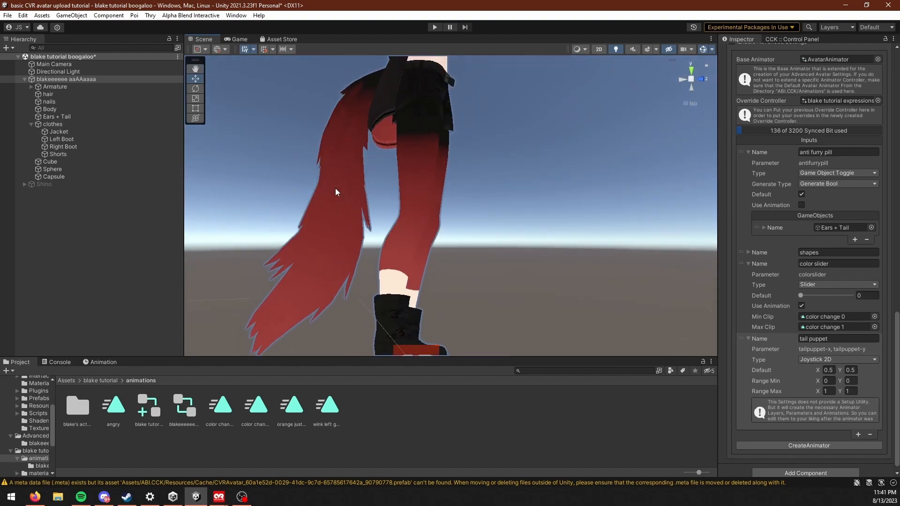
pyautogui.moveTo(368, 232); pyautogui.dragTo(588, 281, button='right')
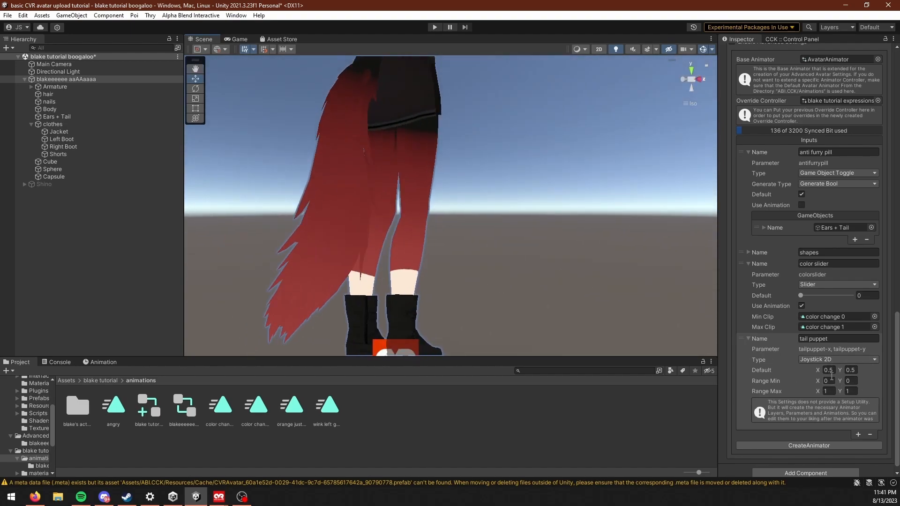
pyautogui.moveTo(653, 294); pyautogui.dragTo(523, 305, button='right')
pyautogui.scroll(2, 520, 318)
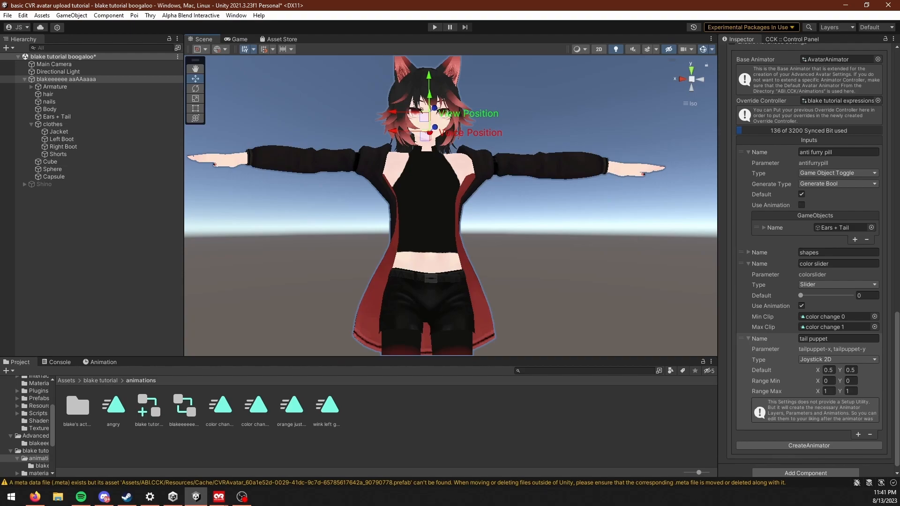
# Step: Recreate the avatar's animator, overriding the existing one, and attach the created override to the avatar
pyautogui.click(836, 285)
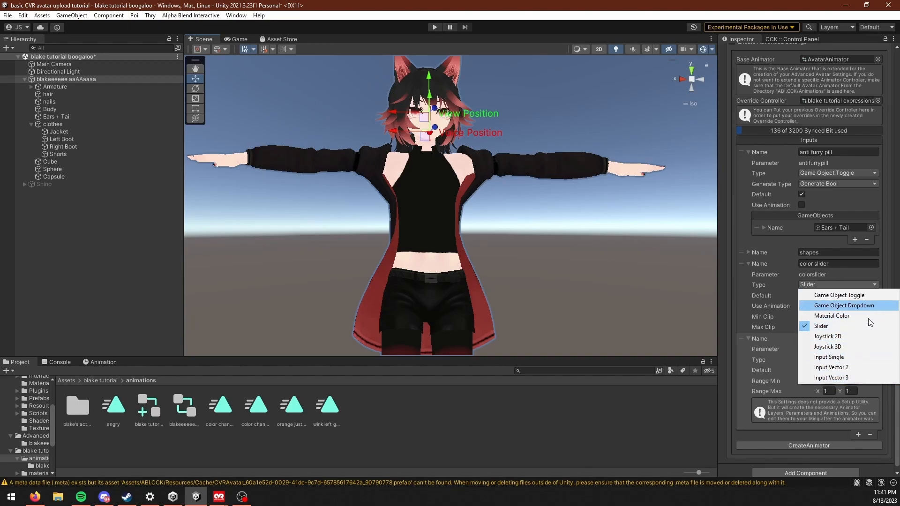
pyautogui.click(841, 344)
pyautogui.click(816, 445)
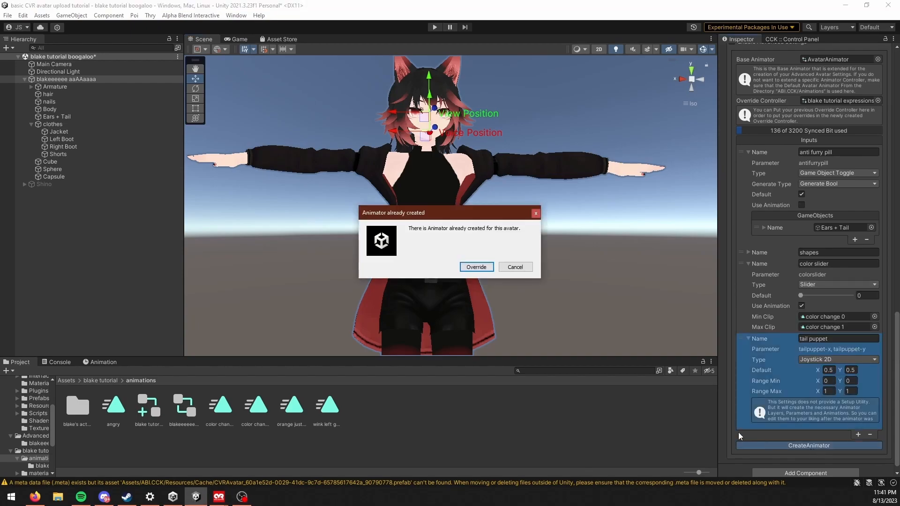
pyautogui.click(478, 267)
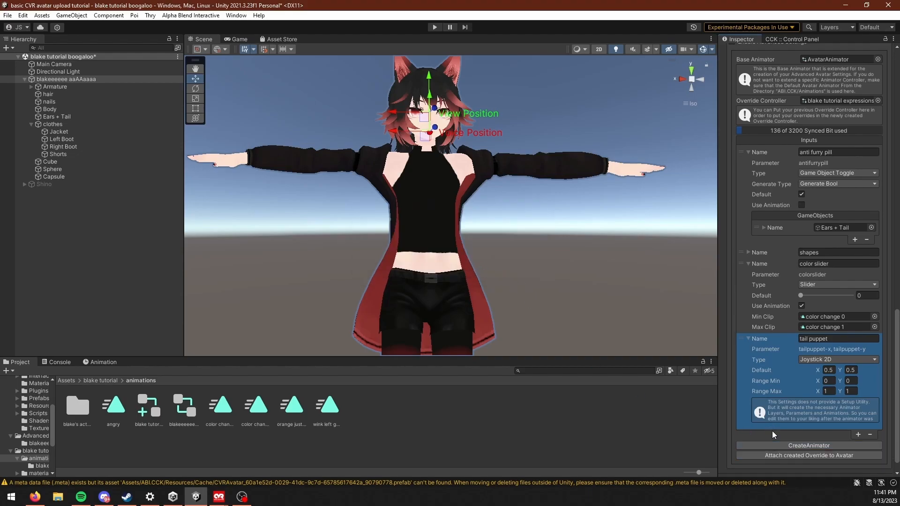
pyautogui.click(809, 457)
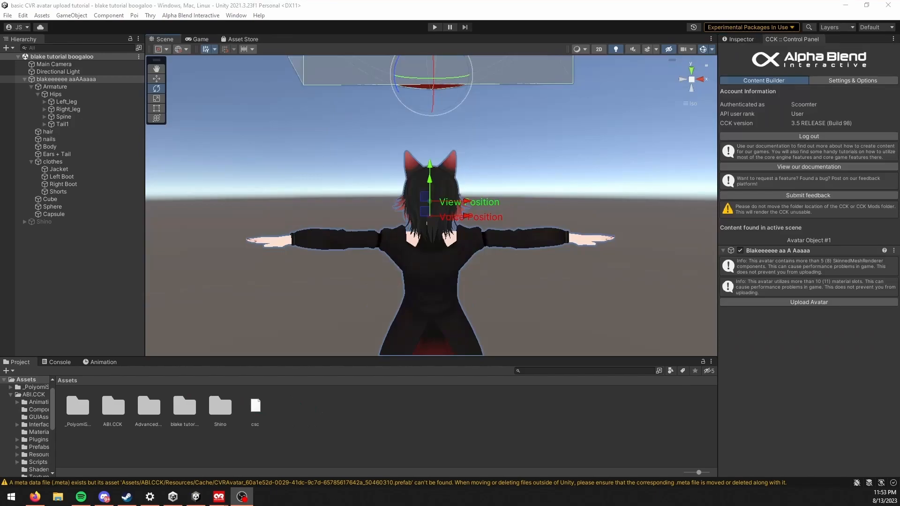
# Step: Assign the generated _aas animator controller from the avatar's AdvancedSettings.Generated folder to the avatar root
pyautogui.moveTo(352, 257); pyautogui.dragTo(290, 300, button='right')
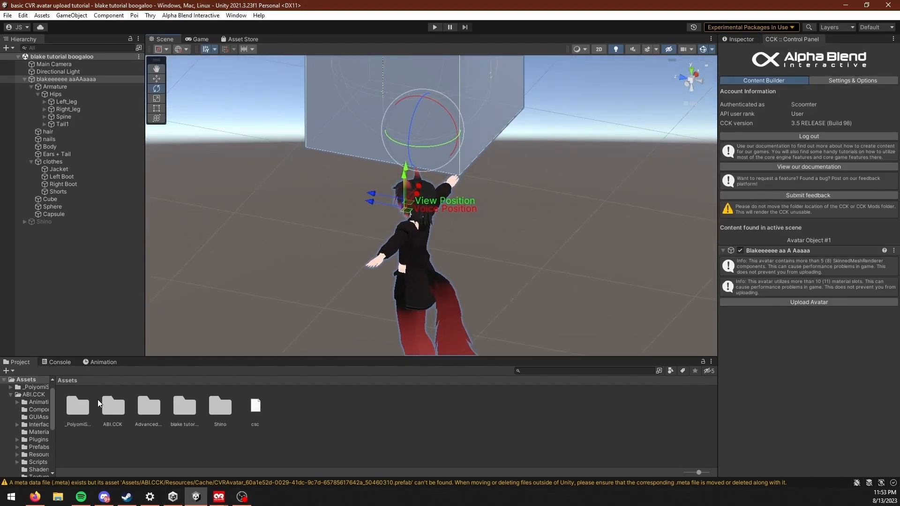
pyautogui.click(108, 407)
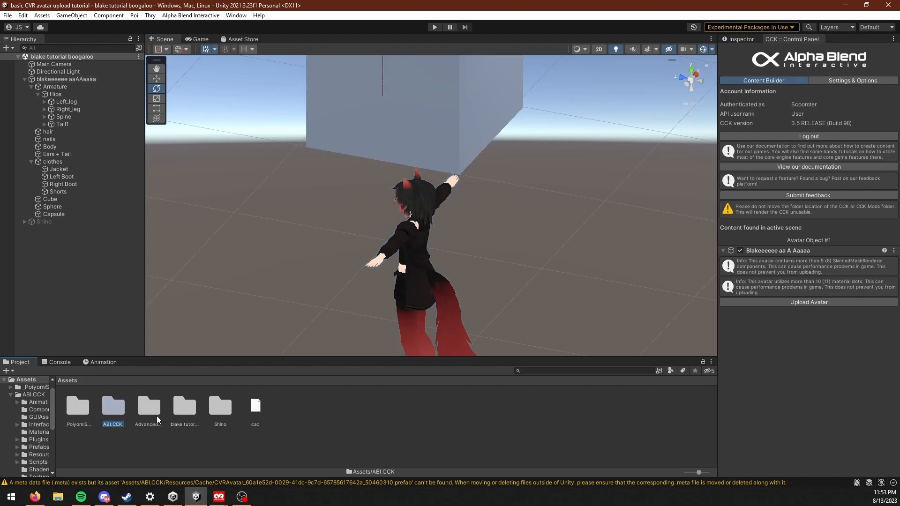
pyautogui.doubleClick(149, 406)
pyautogui.doubleClick(76, 406)
pyautogui.click(410, 405)
pyautogui.click(741, 40)
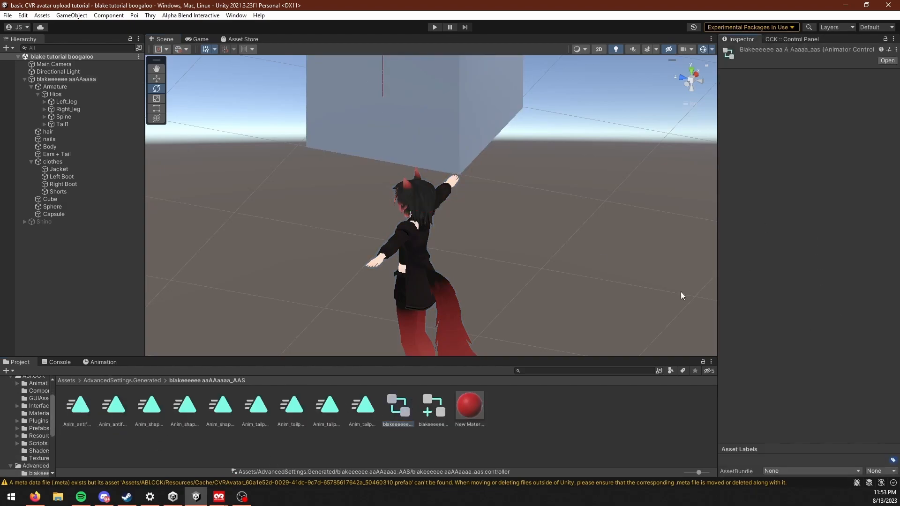
pyautogui.moveTo(408, 344); pyautogui.dragTo(417, 355, button='middle')
pyautogui.moveTo(404, 415); pyautogui.dragTo(75, 81)
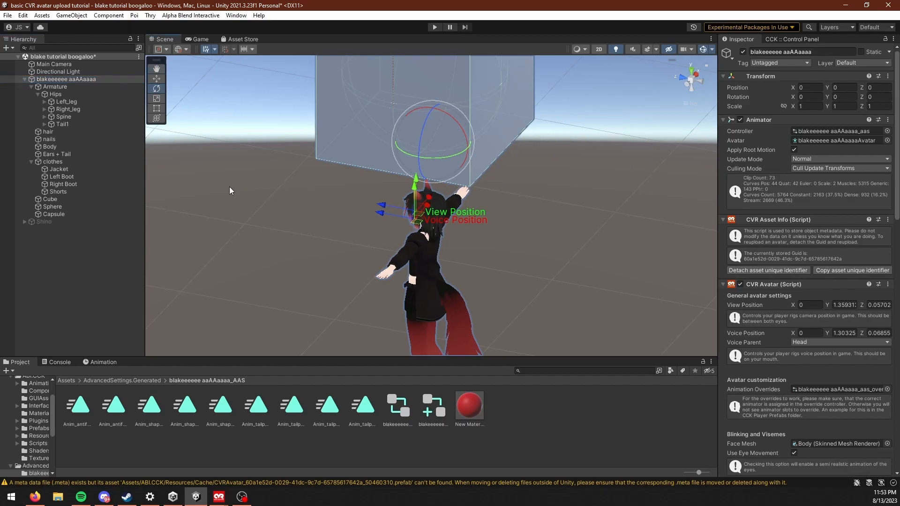
# Step: Open the Animator window, dock it beside the Scene view, and resize the neighbouring panes to fit its state graph
pyautogui.click(236, 15)
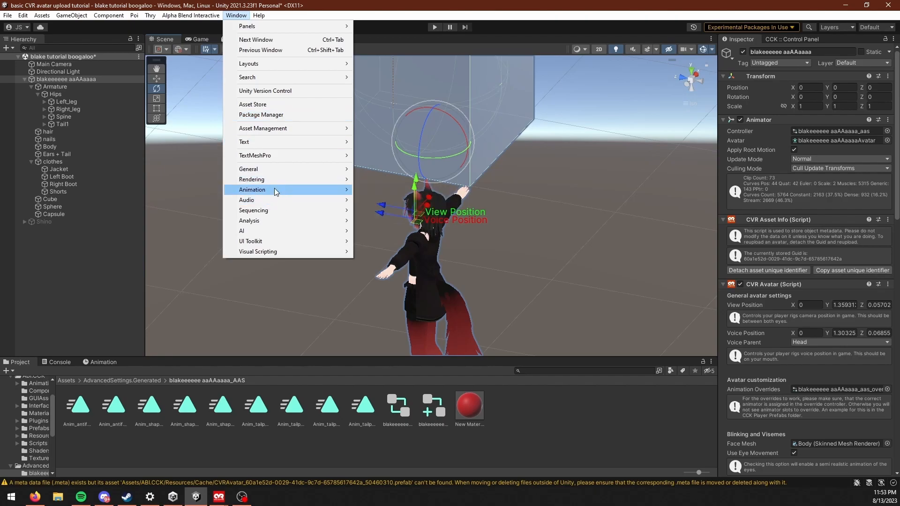
pyautogui.moveTo(276, 192)
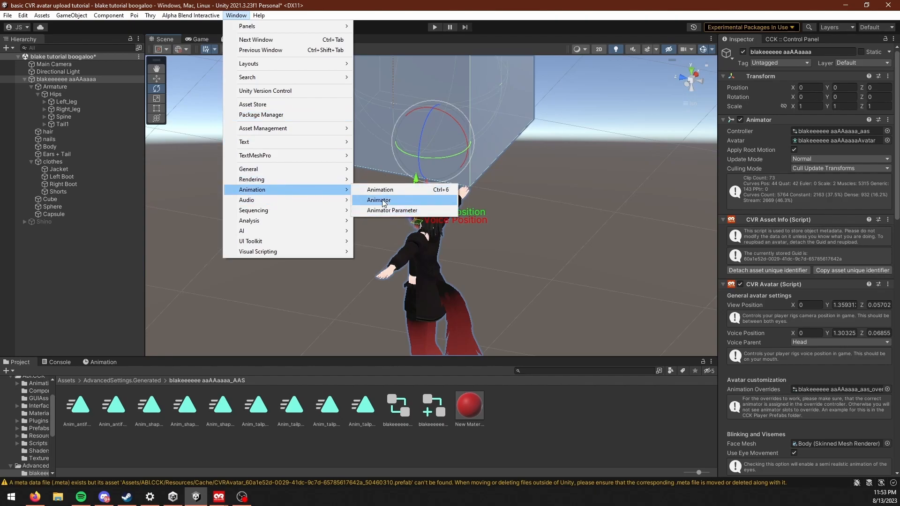
pyautogui.click(394, 201)
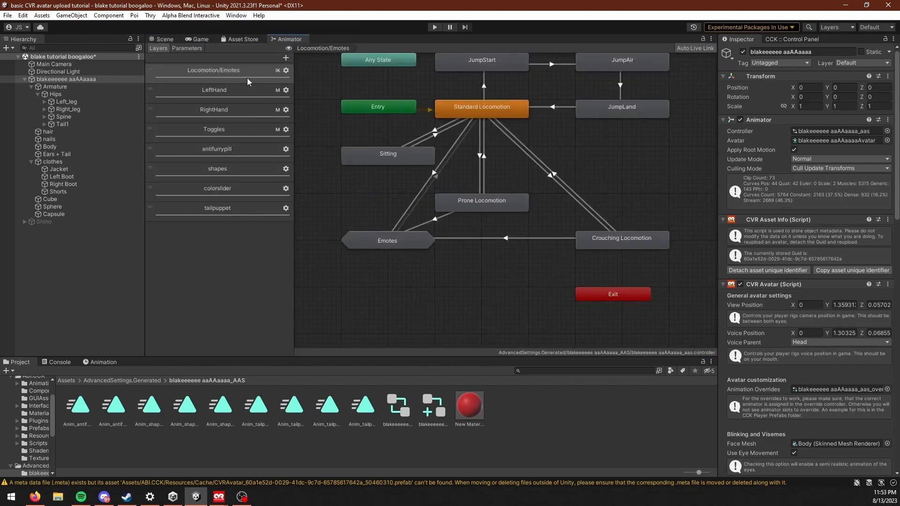
pyautogui.moveTo(294, 40); pyautogui.dragTo(421, 143)
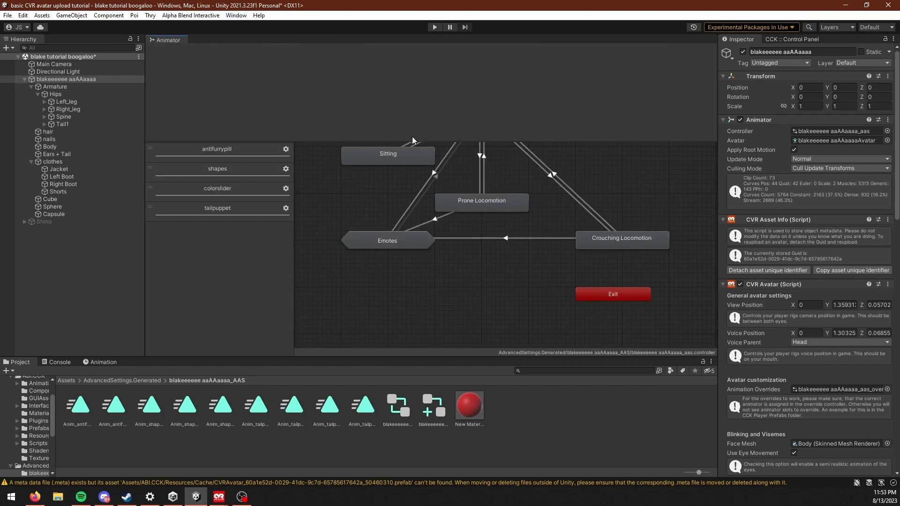
pyautogui.moveTo(532, 122); pyautogui.dragTo(638, 199)
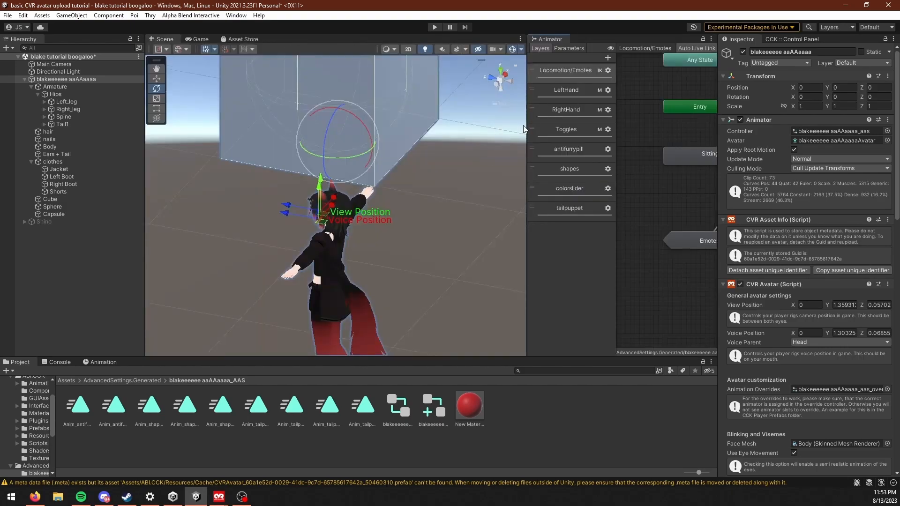
pyautogui.moveTo(526, 126); pyautogui.dragTo(409, 125)
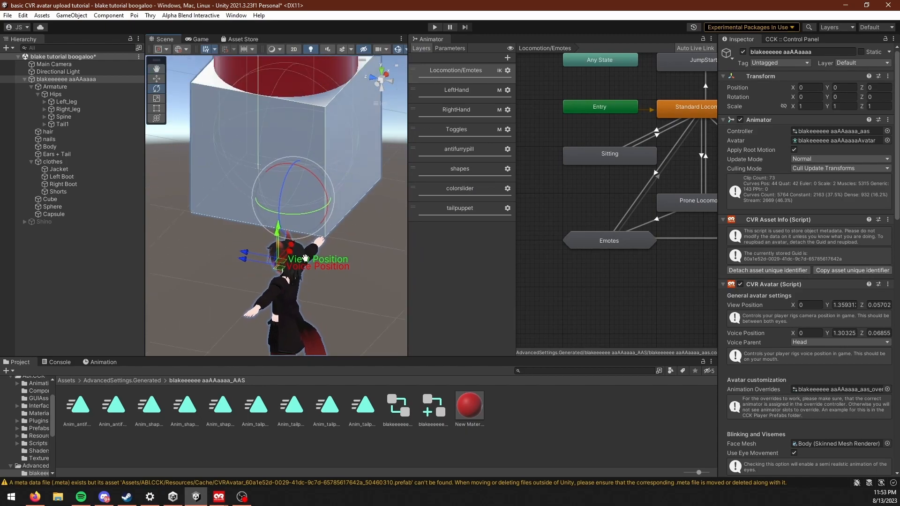
pyautogui.moveTo(718, 235); pyautogui.dragTo(742, 235)
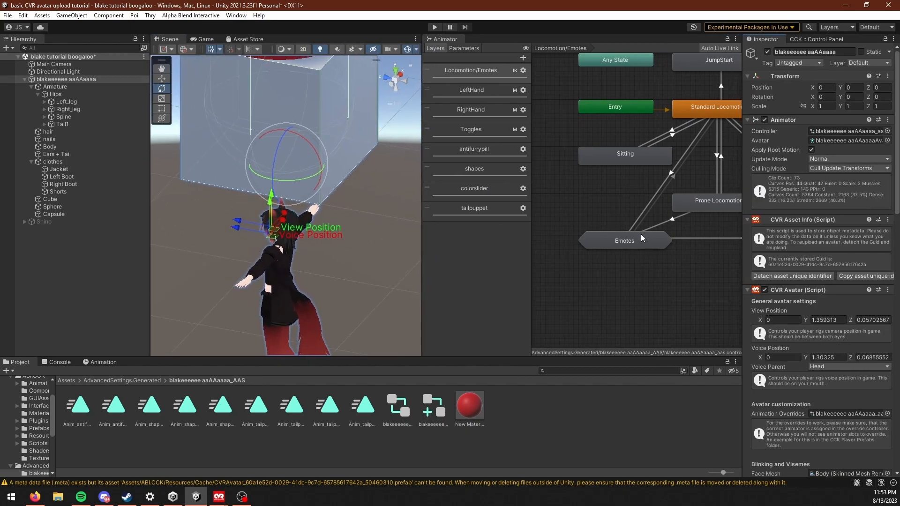
pyautogui.moveTo(641, 235); pyautogui.dragTo(607, 238, button='middle')
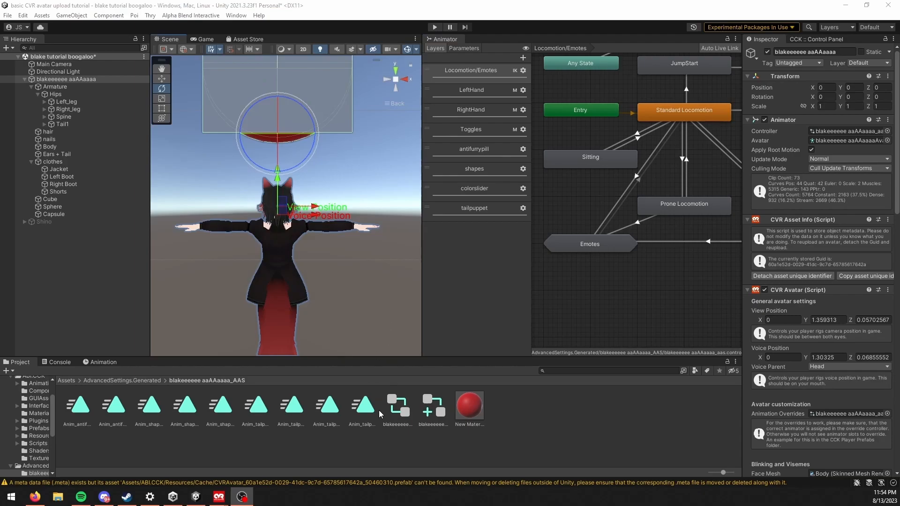
# Step: Inspect the generated tailpuppet Joystick2D animation clips one by one
pyautogui.click(374, 408)
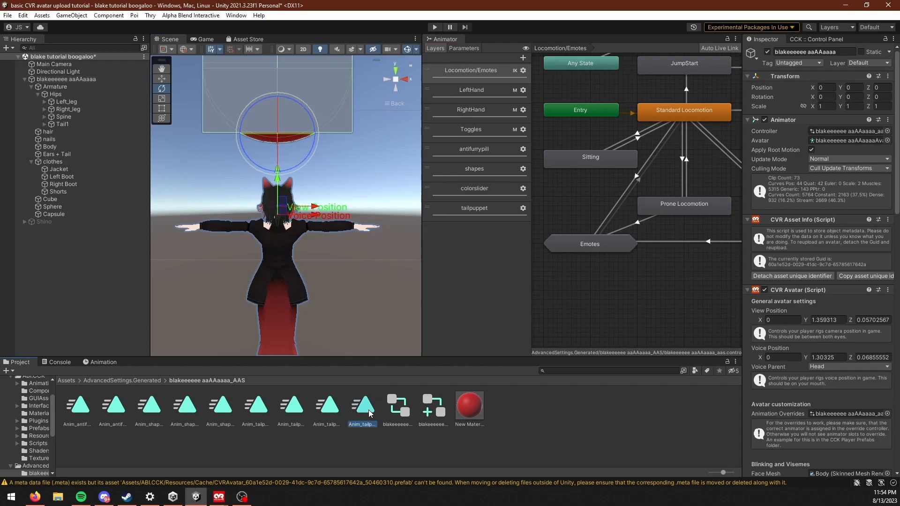
pyautogui.click(320, 412)
pyautogui.click(282, 414)
pyautogui.click(255, 408)
pyautogui.click(291, 408)
pyautogui.click(327, 408)
# Step: Examine the tail's range of movement area closely from behind the avatar
pyautogui.scroll(3, 319, 276)
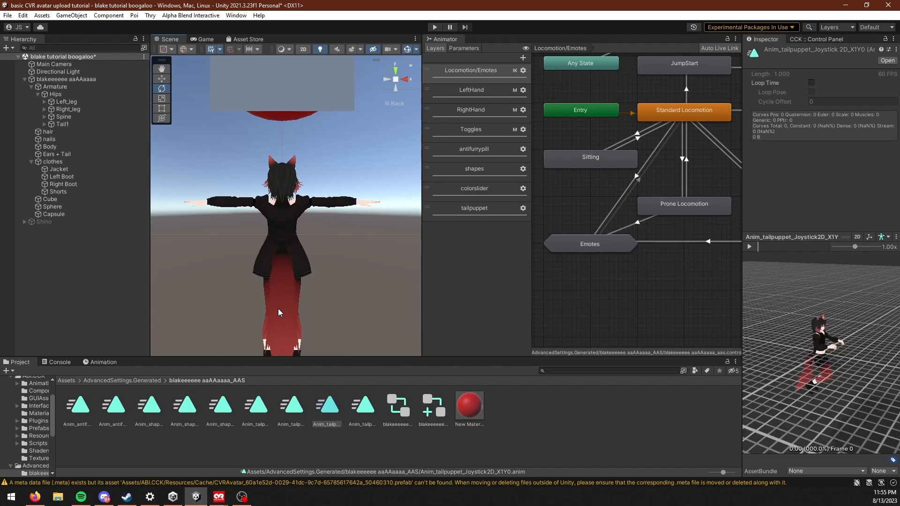
pyautogui.keyDown('alt'); pyautogui.moveTo(280, 305); pyautogui.dragTo(314, 297); pyautogui.keyUp('alt')
pyautogui.scroll(3, 314, 297)
pyautogui.moveTo(314, 297); pyautogui.dragTo(283, 226, button='middle')
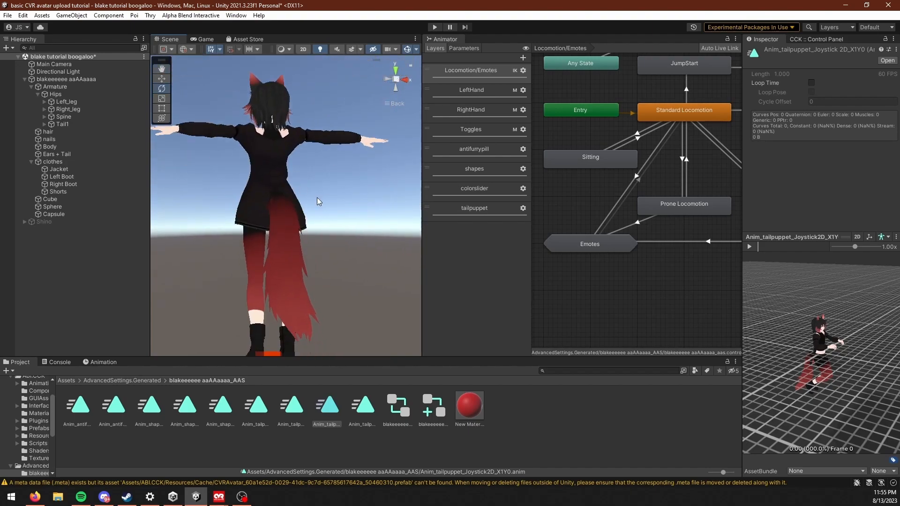
pyautogui.keyDown('alt'); pyautogui.moveTo(291, 242); pyautogui.dragTo(338, 270); pyautogui.keyUp('alt')
pyautogui.keyDown('alt'); pyautogui.moveTo(292, 249); pyautogui.dragTo(253, 271); pyautogui.keyUp('alt')
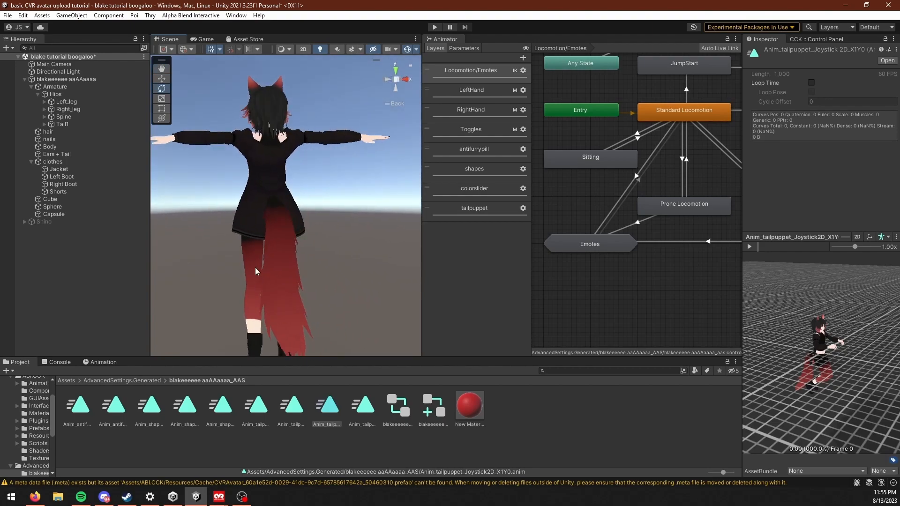
pyautogui.moveTo(337, 271); pyautogui.dragTo(339, 302, button='middle')
pyautogui.scroll(3, 353, 279)
pyautogui.scroll(-3, 328, 290)
pyautogui.moveTo(253, 253)
pyautogui.keyDown('alt'); pyautogui.mouseDown()
pyautogui.moveTo(283, 263)
pyautogui.moveTo(261, 252)
pyautogui.mouseUp(); pyautogui.keyUp('alt')
pyautogui.scroll(-1, 261, 251)
pyautogui.press('a')
# Step: Widen the Scene view and load the avatar's Anim_tailpuppet_Joystick2D_X0Y0 clip in the Animation window
pyautogui.moveTo(261, 252); pyautogui.dragTo(400, 262, button='right')
pyautogui.scroll(4, 322, 286)
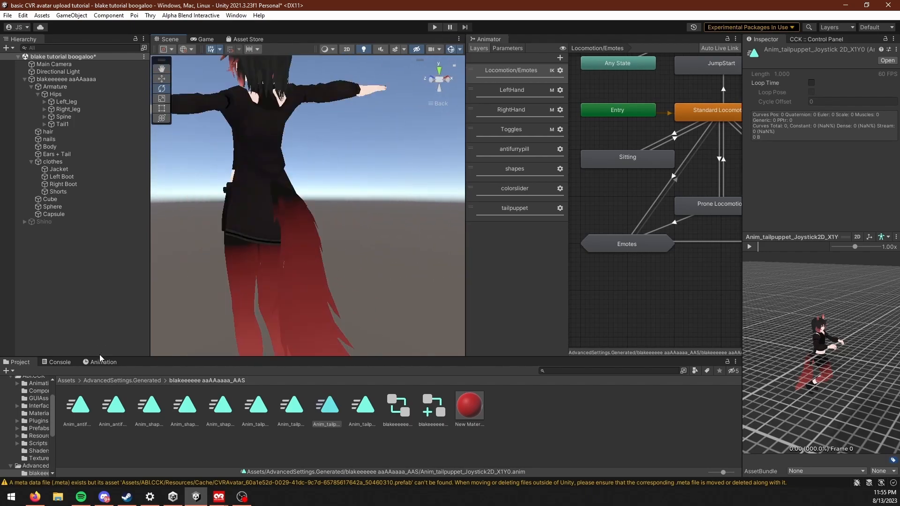
pyautogui.click(99, 363)
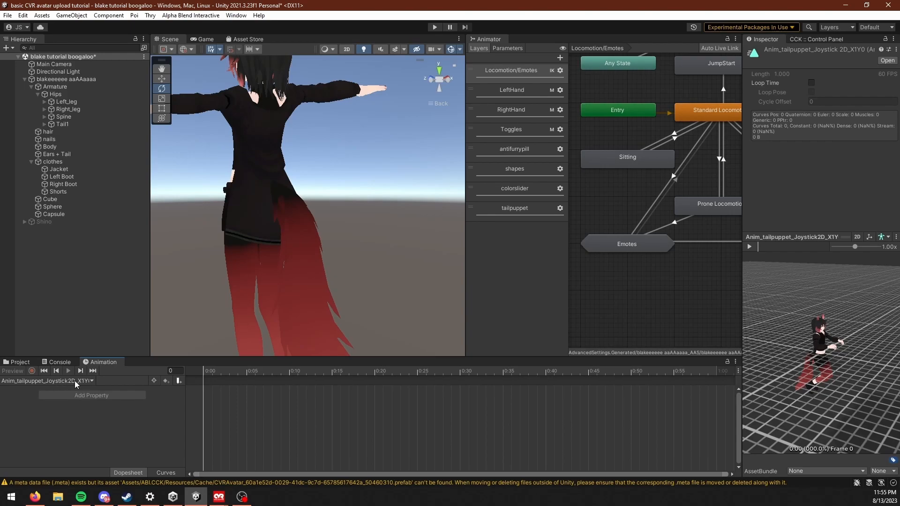
pyautogui.click(71, 79)
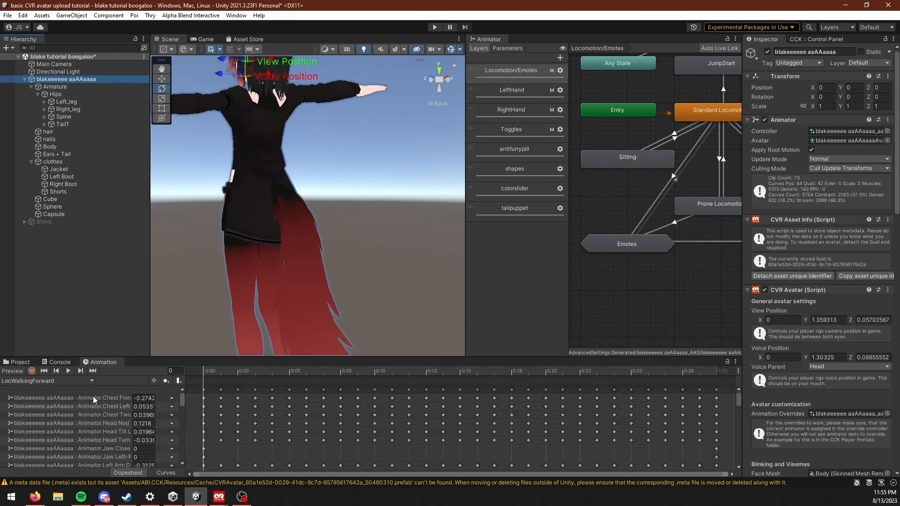
pyautogui.click(70, 380)
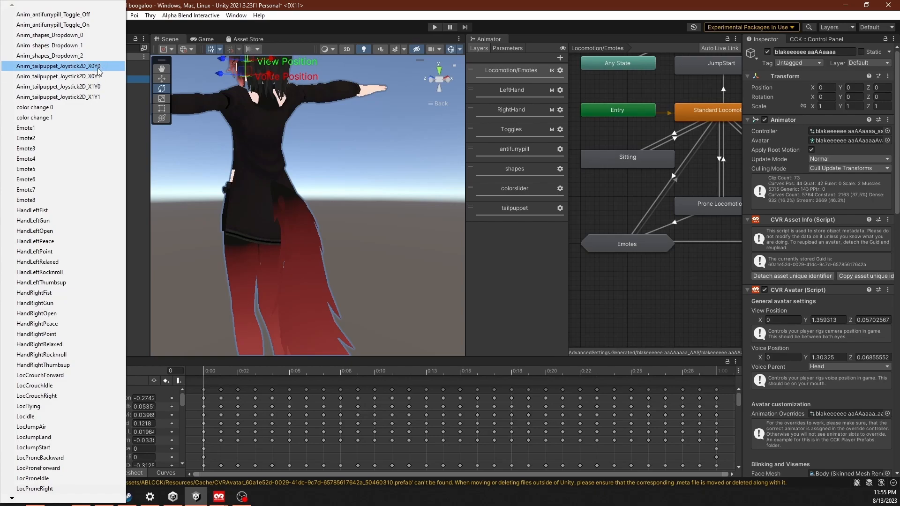
pyautogui.click(71, 65)
pyautogui.keyDown('alt'); pyautogui.moveTo(339, 232); pyautogui.dragTo(451, 88); pyautogui.keyUp('alt')
pyautogui.click(447, 76)
pyautogui.scroll(-5, 328, 302)
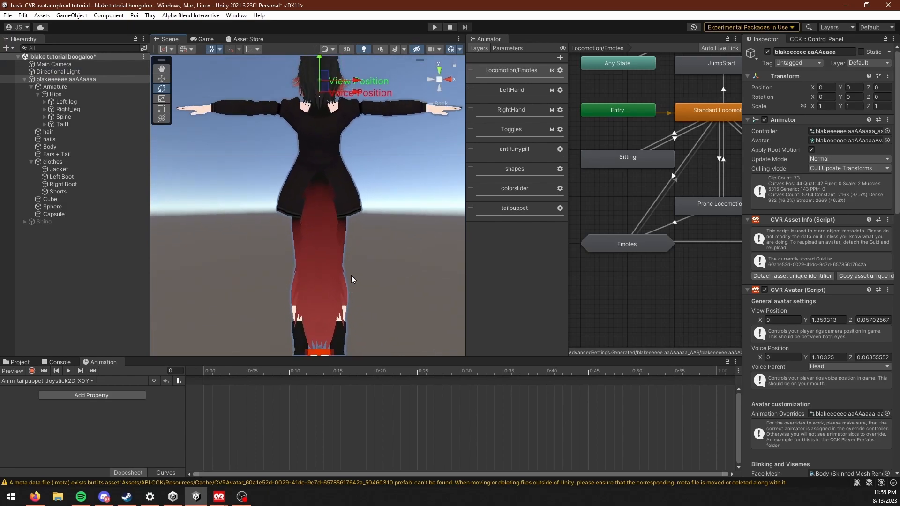
pyautogui.moveTo(348, 270); pyautogui.dragTo(344, 256, button='middle')
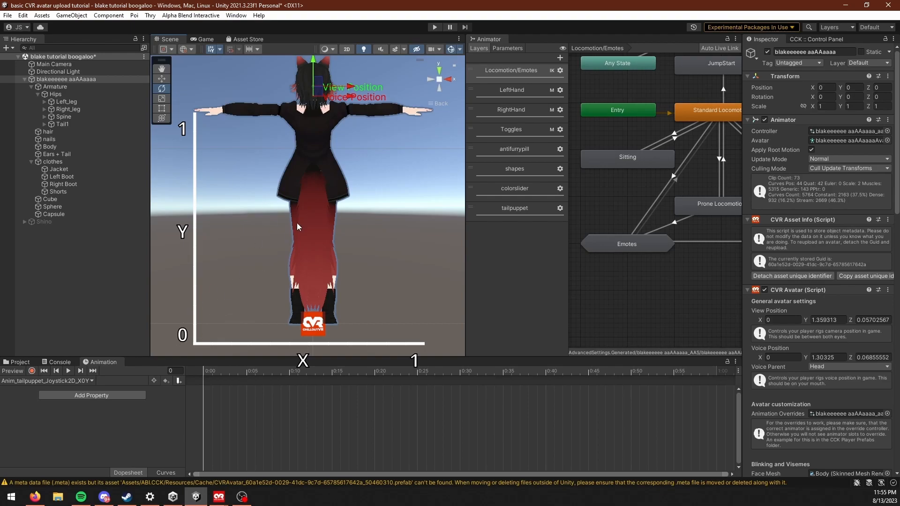
# Step: Select the avatar's Tail1 bone and set the tool handle rotation to Local
pyautogui.keyDown('alt'); pyautogui.moveTo(198, 240); pyautogui.dragTo(440, 300); pyautogui.keyUp('alt')
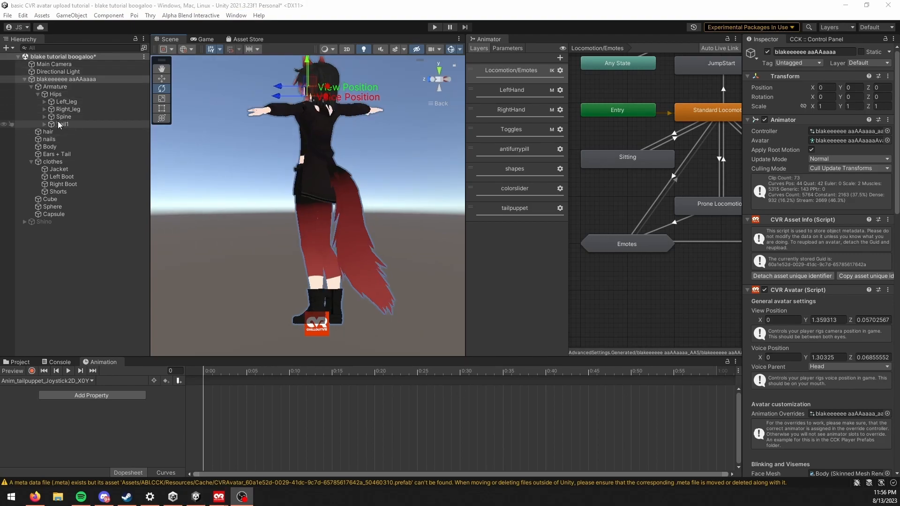
pyautogui.click(62, 124)
pyautogui.keyDown('alt'); pyautogui.moveTo(277, 245); pyautogui.dragTo(200, 172); pyautogui.keyUp('alt')
pyautogui.scroll(3, 200, 172)
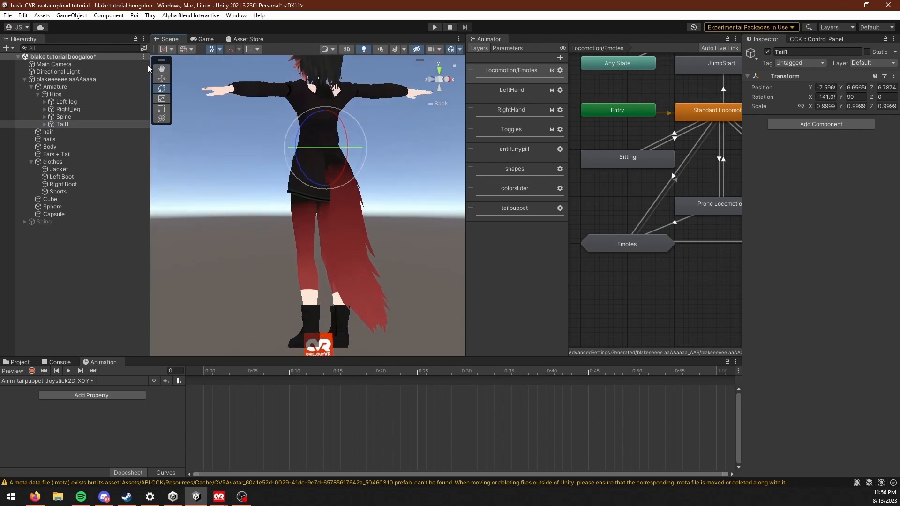
pyautogui.click(187, 50)
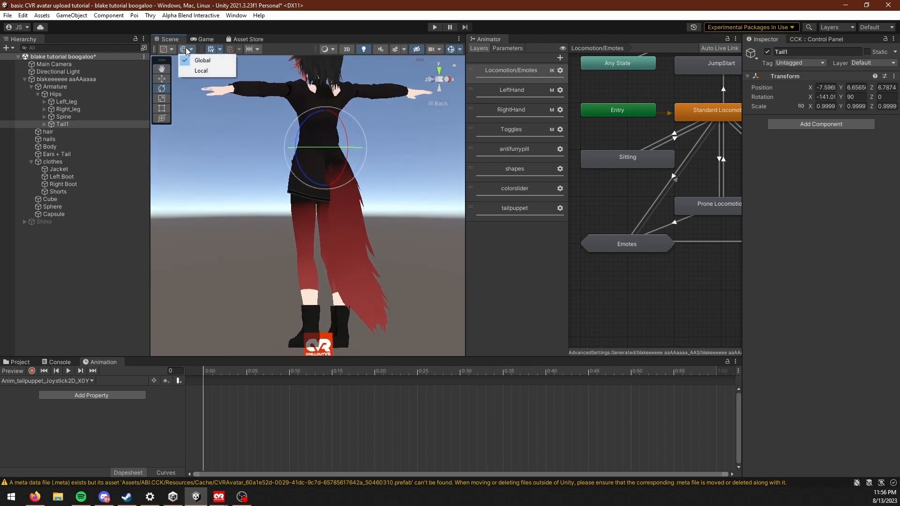
pyautogui.click(203, 74)
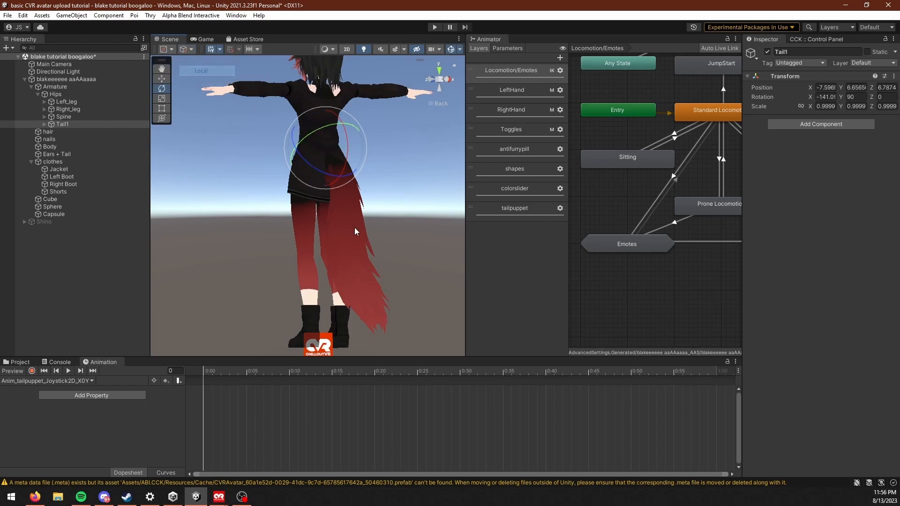
# Step: Start recording the X0Y0 clip and set Tail1's Z rotation to 35 to swing the tail sideways
pyautogui.scroll(5, 201, 154)
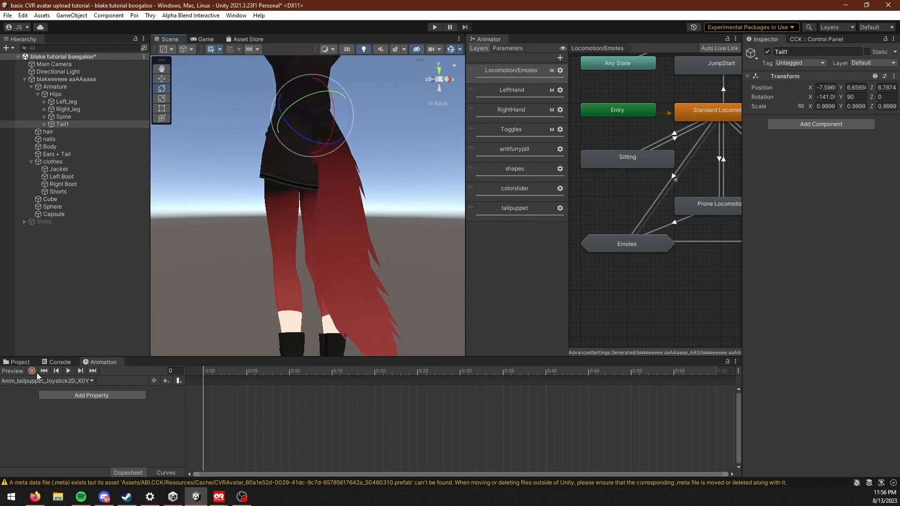
pyautogui.click(33, 371)
pyautogui.moveTo(263, 300); pyautogui.dragTo(356, 344, button='right')
pyautogui.moveTo(356, 346); pyautogui.dragTo(339, 243, button='middle')
pyautogui.moveTo(339, 244); pyautogui.dragTo(254, 251, button='right')
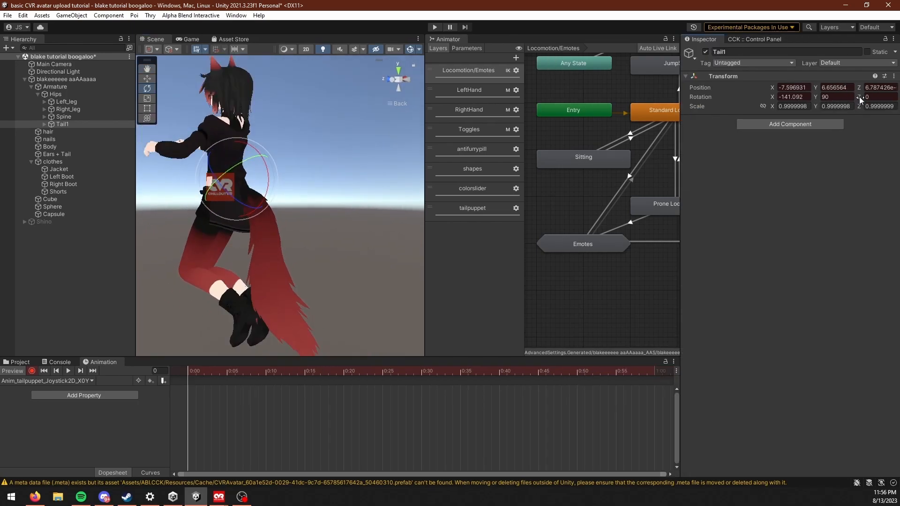
pyautogui.moveTo(859, 97); pyautogui.dragTo(414, 115)
pyautogui.click(404, 76)
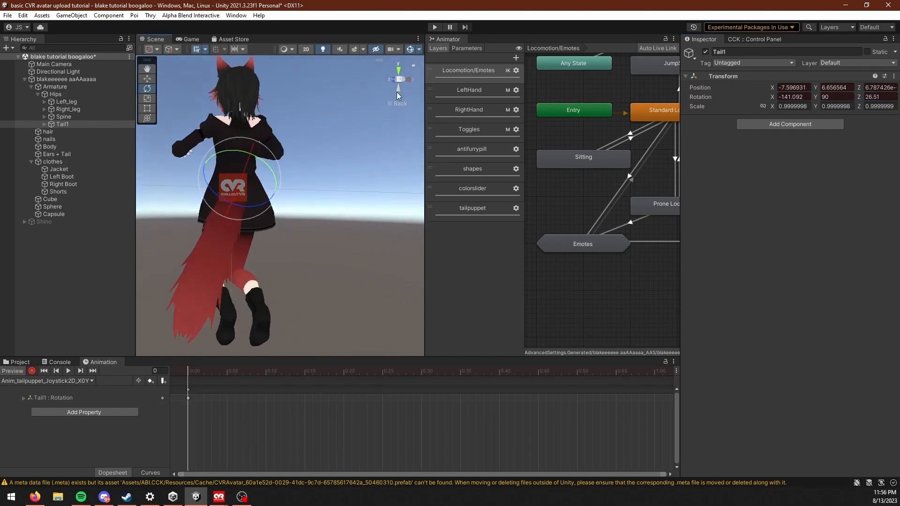
pyautogui.moveTo(867, 97); pyautogui.dragTo(94, 156)
pyautogui.click(885, 97)
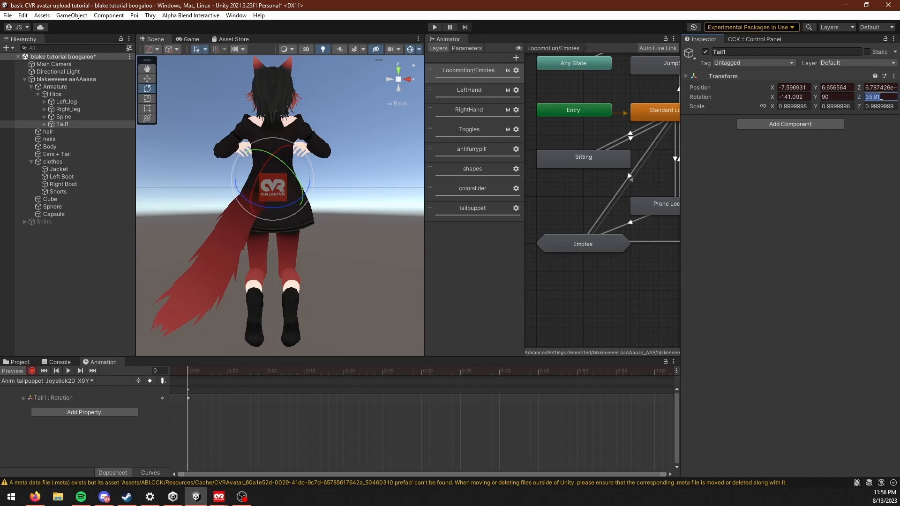
pyautogui.write('35')
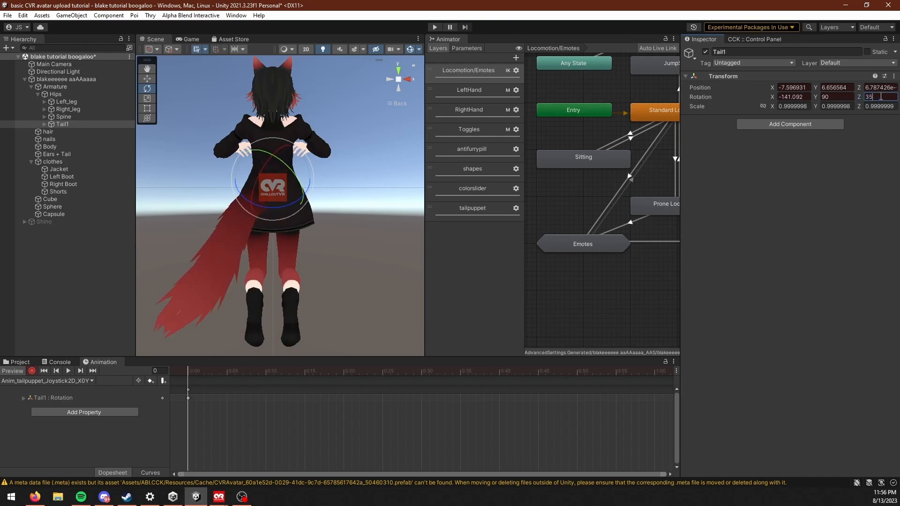
# Step: Set Tail1's X rotation to -160 so the tail hangs lower in the X0Y0 clip
pyautogui.keyDown('alt'); pyautogui.moveTo(223, 208); pyautogui.dragTo(359, 239); pyautogui.keyUp('alt')
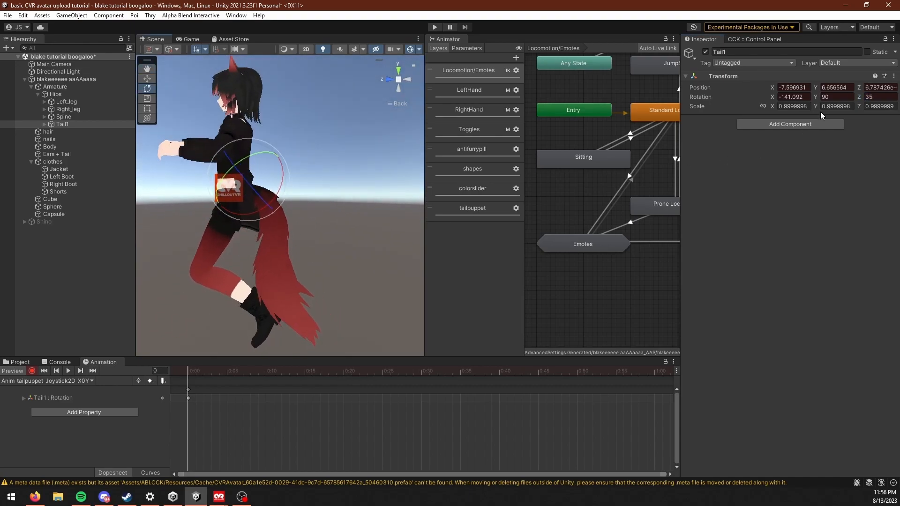
pyautogui.moveTo(769, 97); pyautogui.dragTo(716, 95)
pyautogui.click(799, 97)
pyautogui.moveTo(798, 97); pyautogui.dragTo(781, 98)
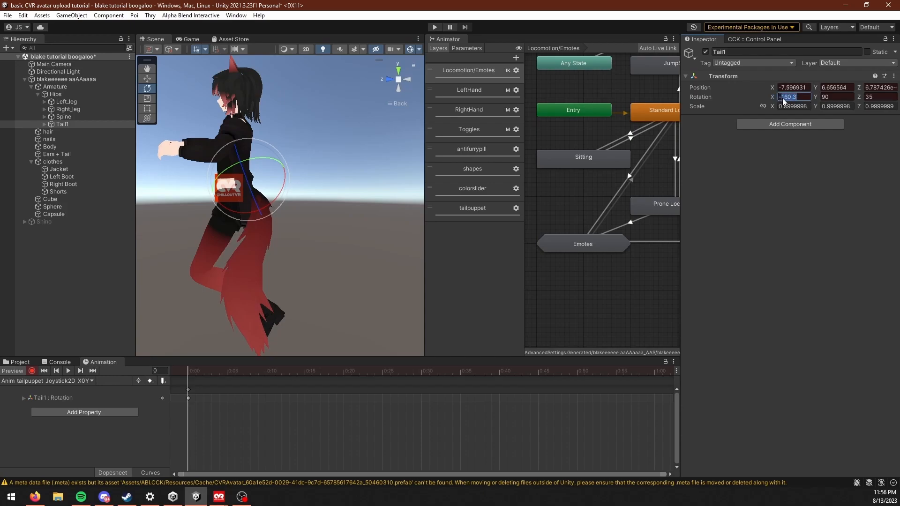
pyautogui.write('160')
# Step: Copy Tail1's Transform component values from the recorded X0Y0 pose
pyautogui.keyDown('alt'); pyautogui.moveTo(330, 205); pyautogui.dragTo(393, 253); pyautogui.keyUp('alt')
pyautogui.scroll(5, 269, 214)
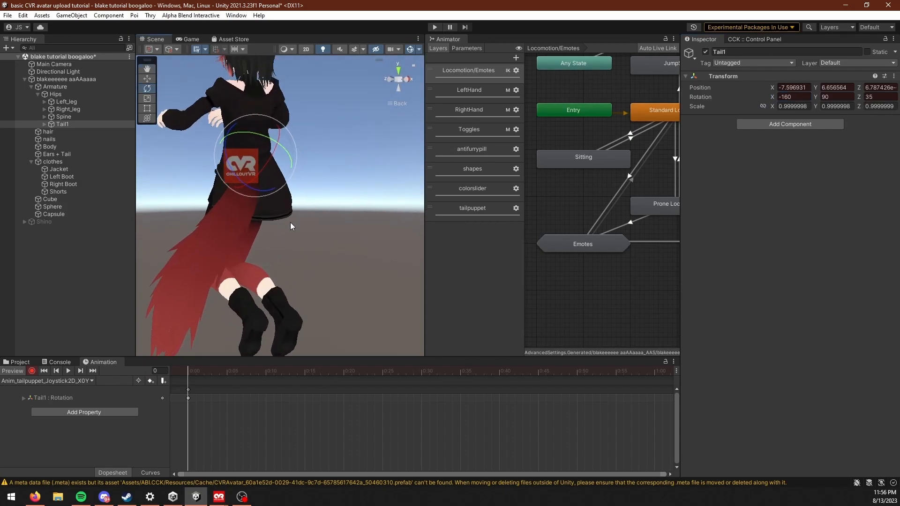
pyautogui.click(894, 76)
pyautogui.moveTo(825, 153)
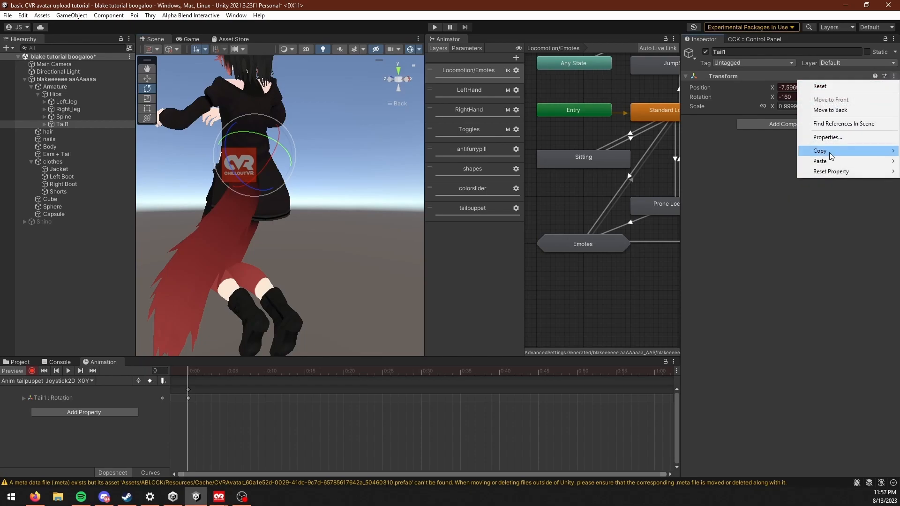
pyautogui.click(745, 195)
pyautogui.keyDown('alt'); pyautogui.moveTo(269, 248); pyautogui.dragTo(362, 261); pyautogui.keyUp('alt')
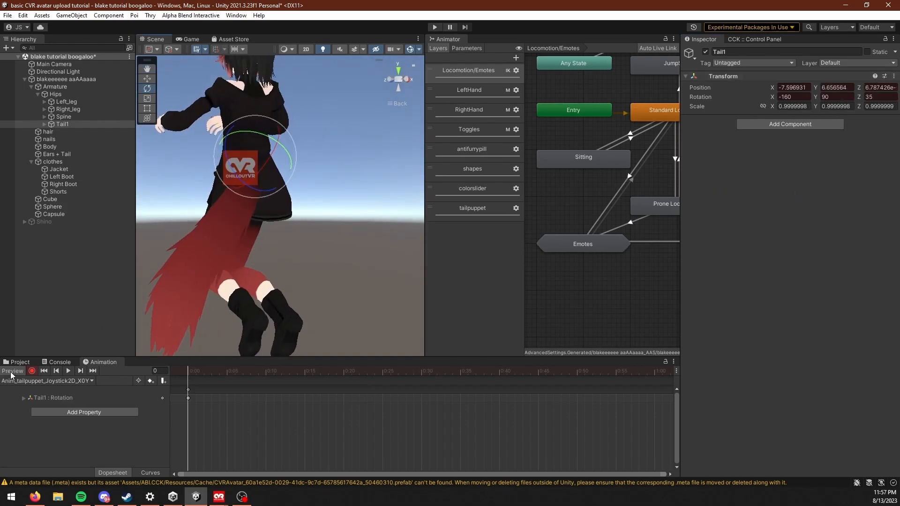
# Step: Stop previewing X0Y0, load the Anim_tailpuppet_Joystick2D_X1Y0 clip, and record the copied Transform component values onto Tail1
pyautogui.click(13, 370)
pyautogui.click(57, 380)
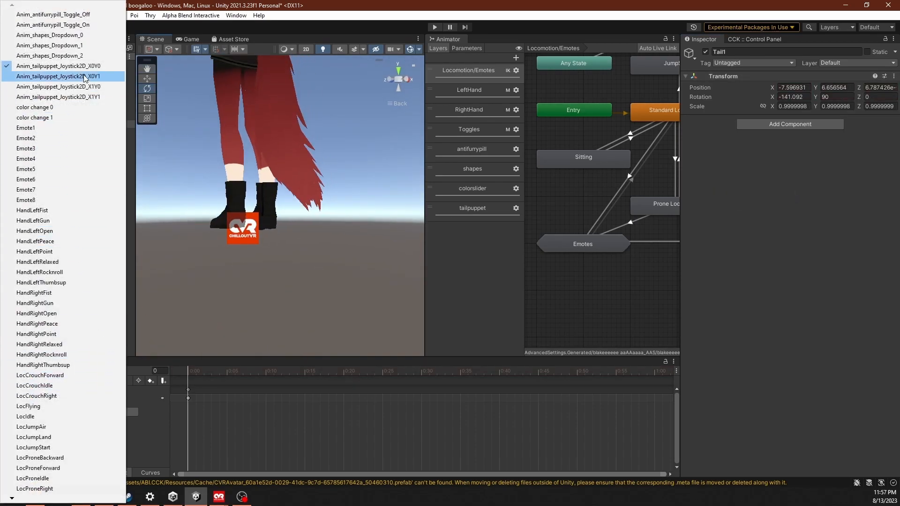
pyautogui.click(104, 96)
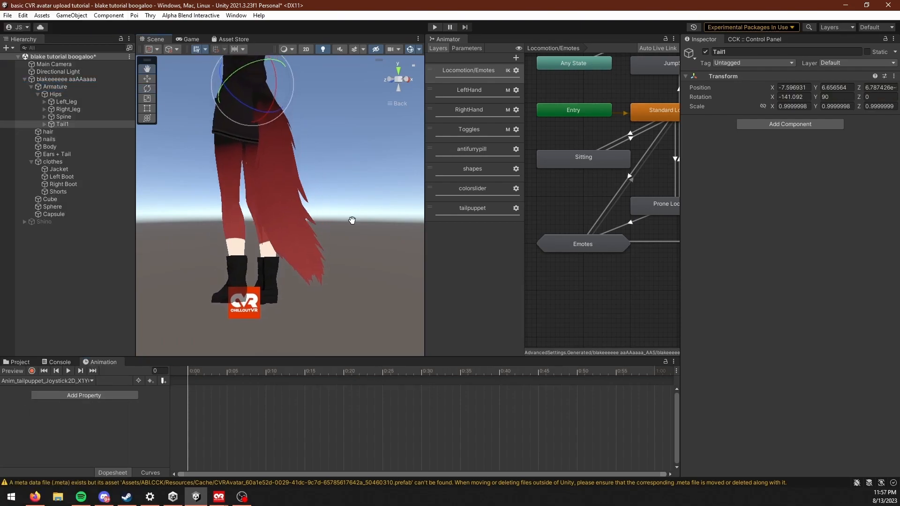
pyautogui.moveTo(353, 214); pyautogui.dragTo(352, 220, button='middle')
pyautogui.keyDown('alt'); pyautogui.moveTo(352, 220); pyautogui.dragTo(272, 225); pyautogui.keyUp('alt')
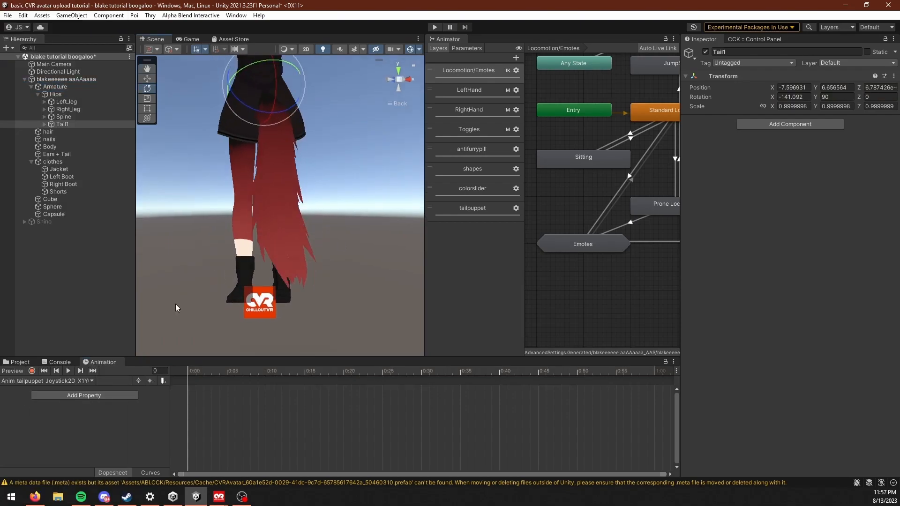
pyautogui.click(32, 371)
pyautogui.click(893, 76)
pyautogui.moveTo(839, 162)
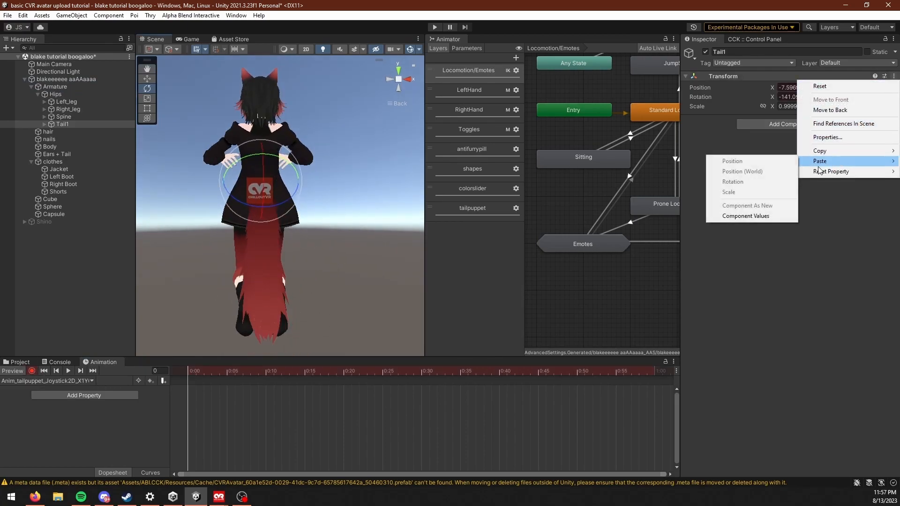
pyautogui.keyDown('alt'); pyautogui.moveTo(275, 228); pyautogui.dragTo(240, 267); pyautogui.keyUp('alt')
# Step: Set Tail1's Z rotation to -35 in the X1Y0 clip and repeat the rotation keyframe at frame 1
pyautogui.click(868, 97)
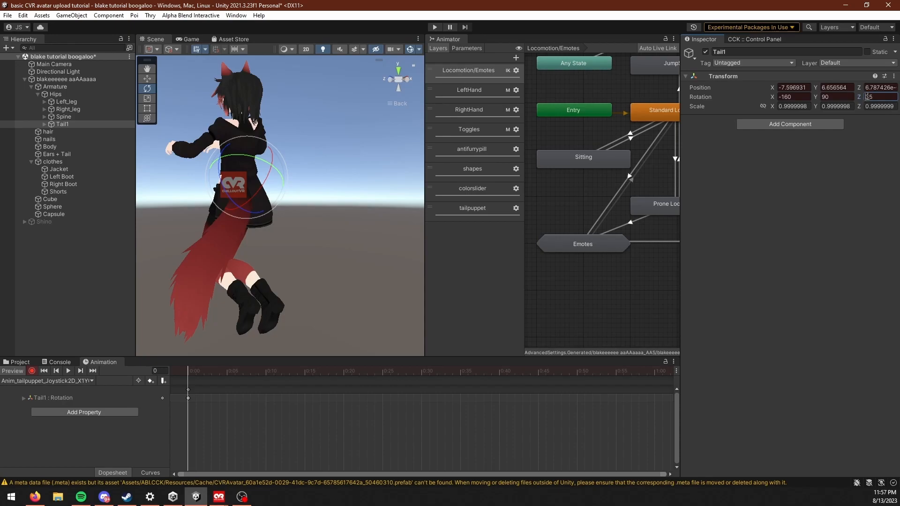
pyautogui.write('-')
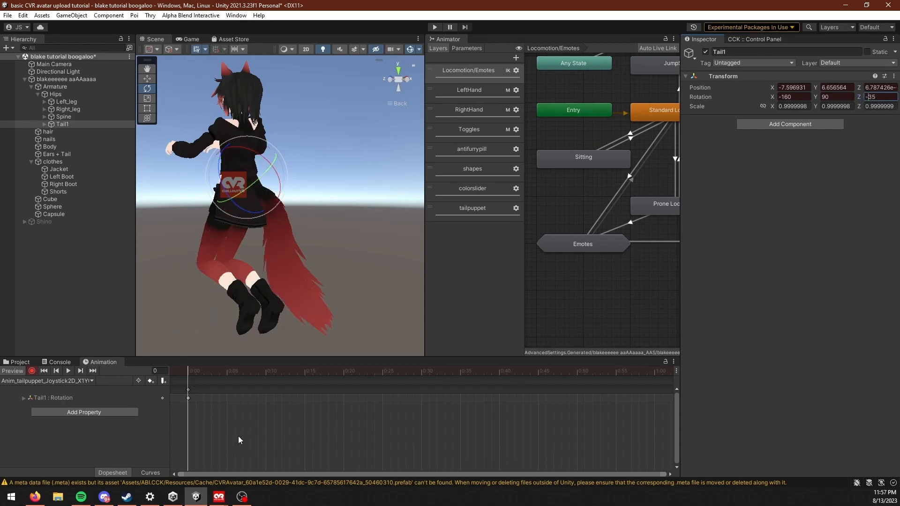
pyautogui.click(228, 412)
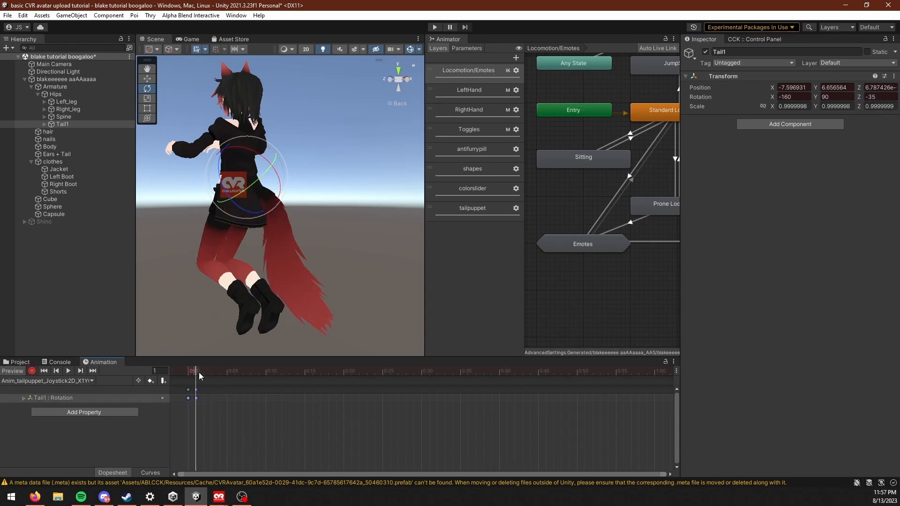
# Step: Duplicate Tail1's rotation keyframe at frame 1 of the X0Y0 clip, and check the tail pose in the X1Y0 clip
pyautogui.click(55, 381)
pyautogui.click(64, 358)
pyautogui.click(61, 381)
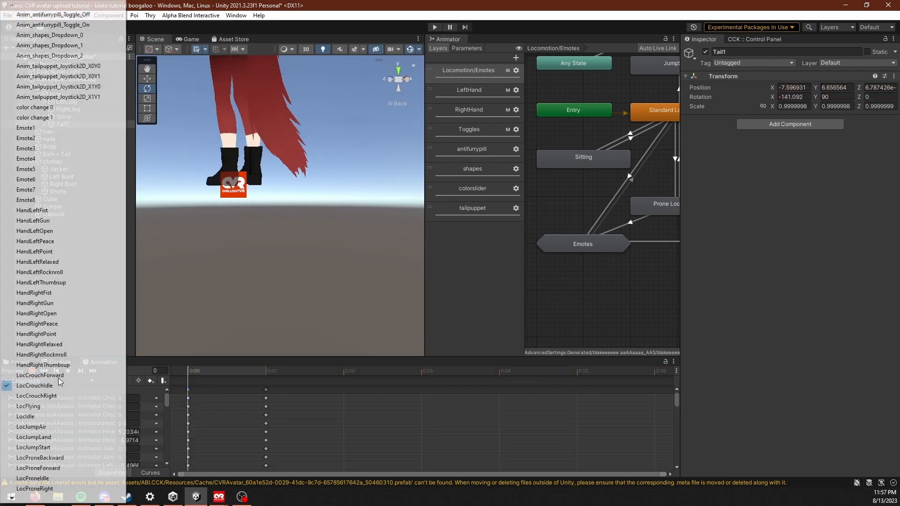
pyautogui.click(100, 69)
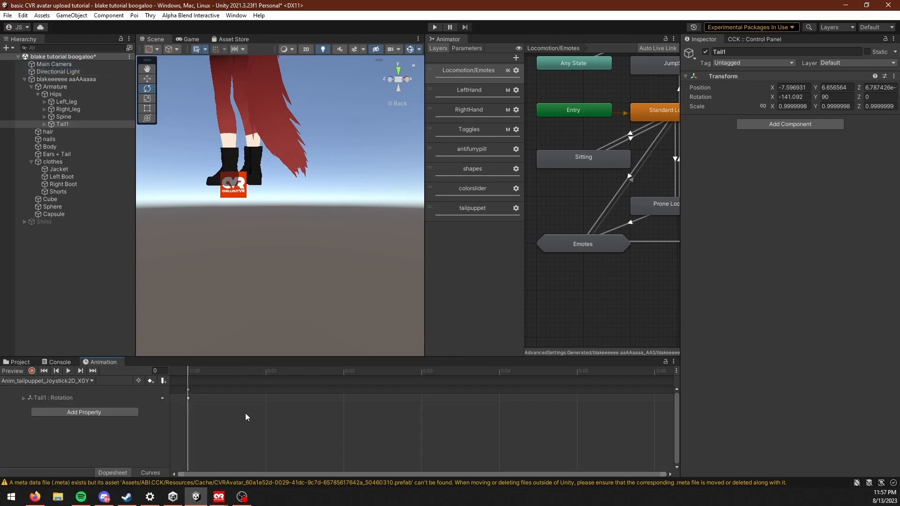
pyautogui.click(266, 371)
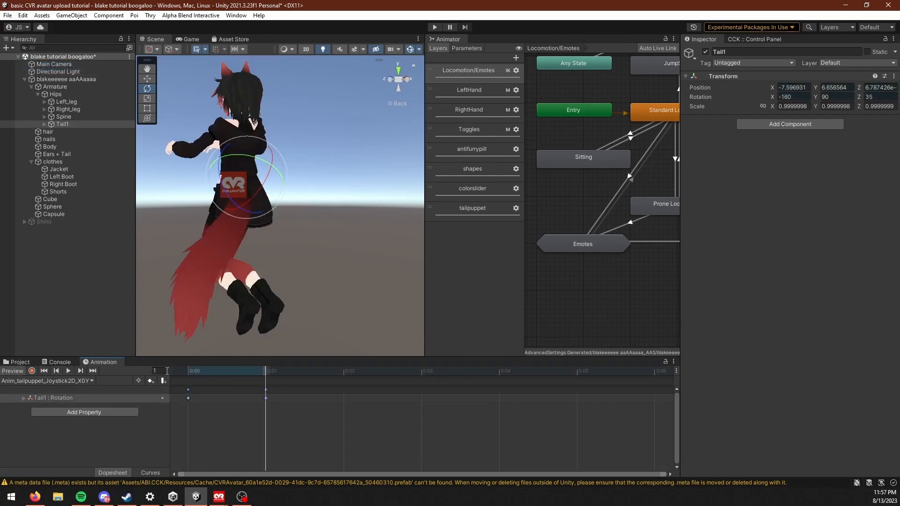
pyautogui.click(89, 381)
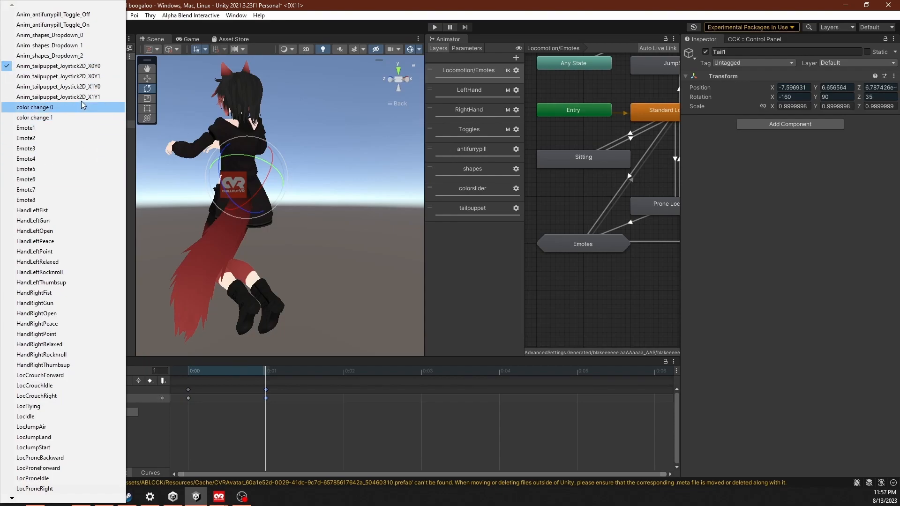
pyautogui.click(56, 86)
pyautogui.keyDown('alt'); pyautogui.moveTo(257, 264); pyautogui.dragTo(121, 337); pyautogui.keyUp('alt')
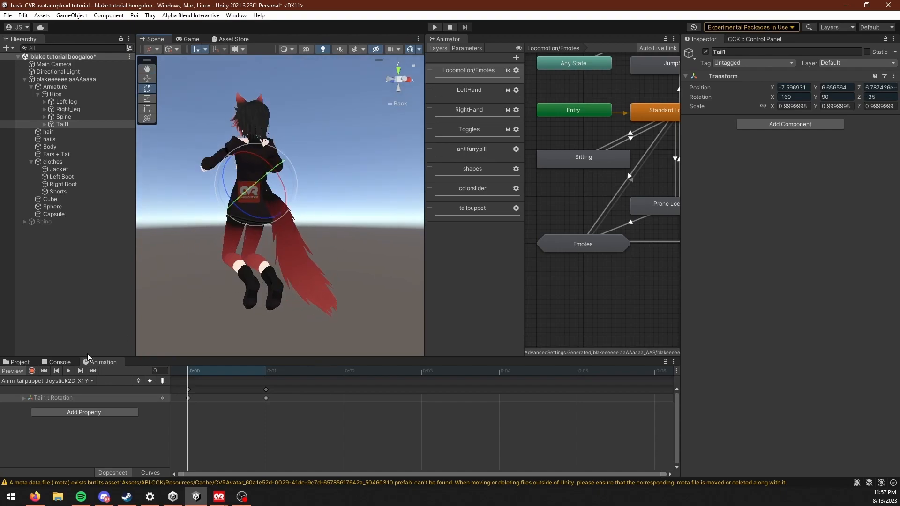
# Step: Load the Anim_tailpuppet_Joystick2D_X0Y1 clip and record the copied Transform component values onto Tail1
pyautogui.click(67, 381)
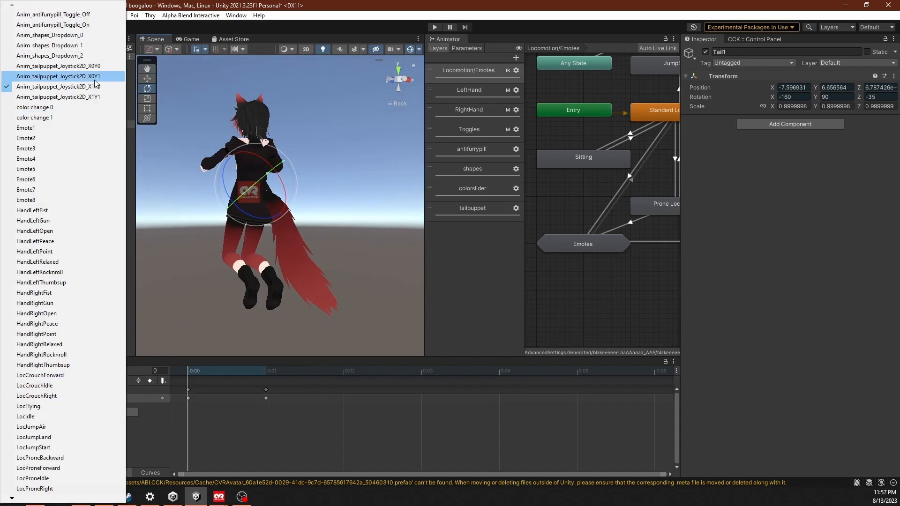
pyautogui.click(61, 76)
pyautogui.keyDown('alt'); pyautogui.moveTo(267, 204); pyautogui.dragTo(288, 212); pyautogui.keyUp('alt')
pyautogui.moveTo(288, 212); pyautogui.dragTo(356, 299, button='middle')
pyautogui.click(32, 371)
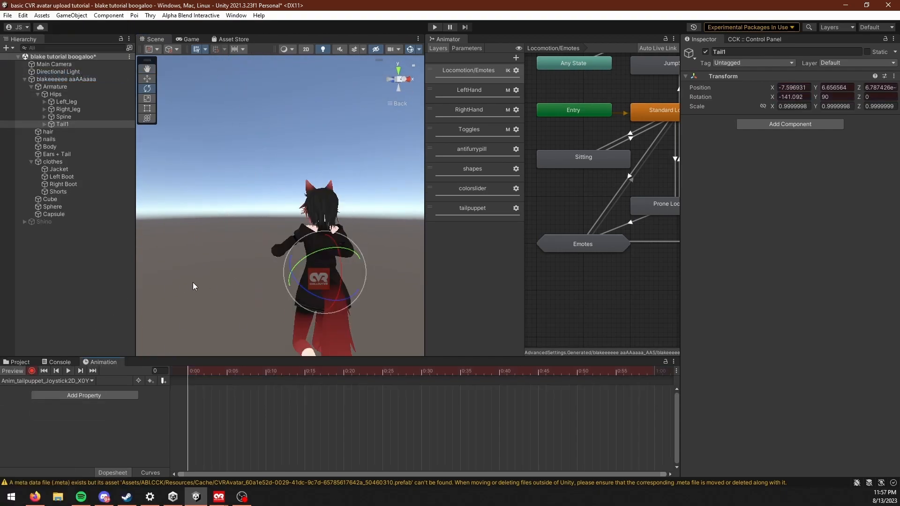
pyautogui.keyDown('alt'); pyautogui.moveTo(183, 286); pyautogui.dragTo(307, 260); pyautogui.keyUp('alt')
pyautogui.moveTo(307, 261); pyautogui.dragTo(263, 216, button='middle')
pyautogui.keyDown('alt'); pyautogui.moveTo(213, 251); pyautogui.dragTo(269, 249); pyautogui.keyUp('alt')
pyautogui.click(893, 76)
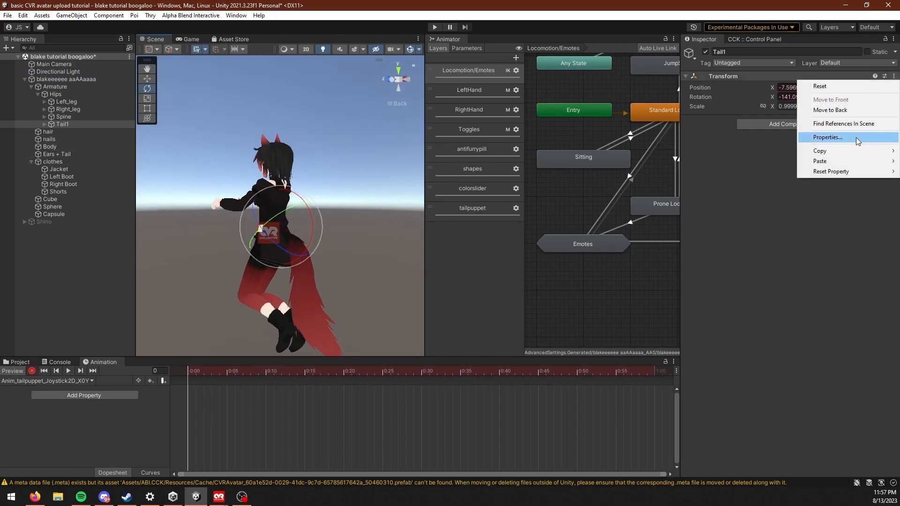
pyautogui.moveTo(827, 164)
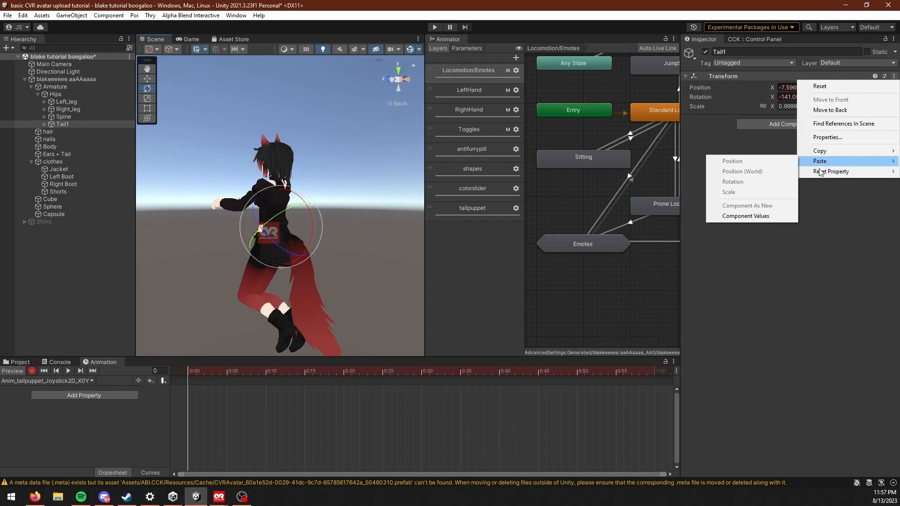
pyautogui.click(745, 215)
# Step: Raise the tail in the X0Y1 clip by setting Tail1's X rotation to -95
pyautogui.keyDown('alt'); pyautogui.moveTo(380, 255); pyautogui.dragTo(344, 286); pyautogui.keyUp('alt')
pyautogui.moveTo(772, 96); pyautogui.dragTo(850, 99)
pyautogui.keyDown('alt'); pyautogui.moveTo(266, 213); pyautogui.dragTo(263, 237); pyautogui.keyUp('alt')
pyautogui.click(801, 99)
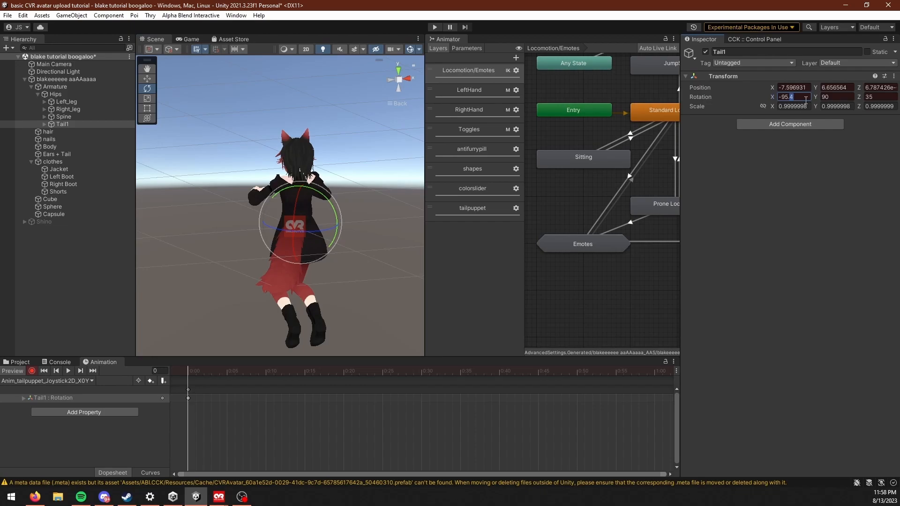
# Step: Copy Tail1's Transform component values from the X0Y1 pose and view the raised tail from behind
pyautogui.click(892, 76)
pyautogui.moveTo(822, 152)
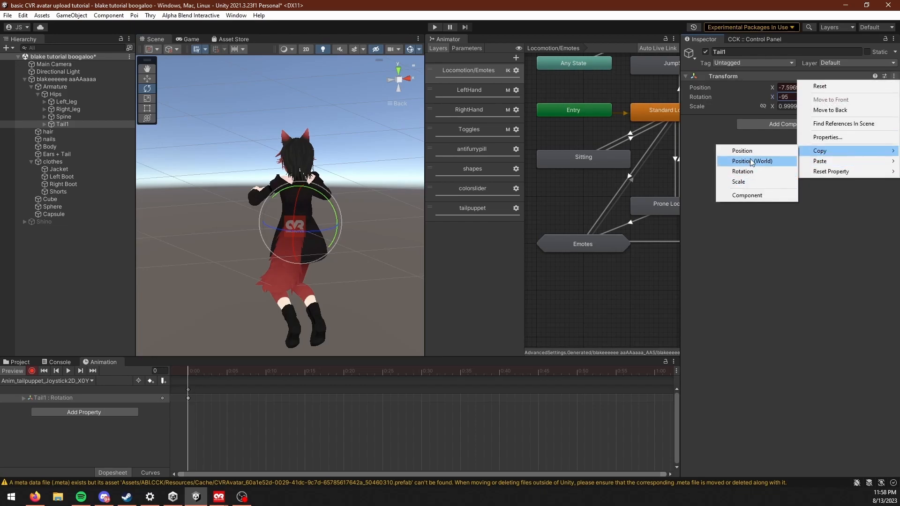
pyautogui.click(747, 195)
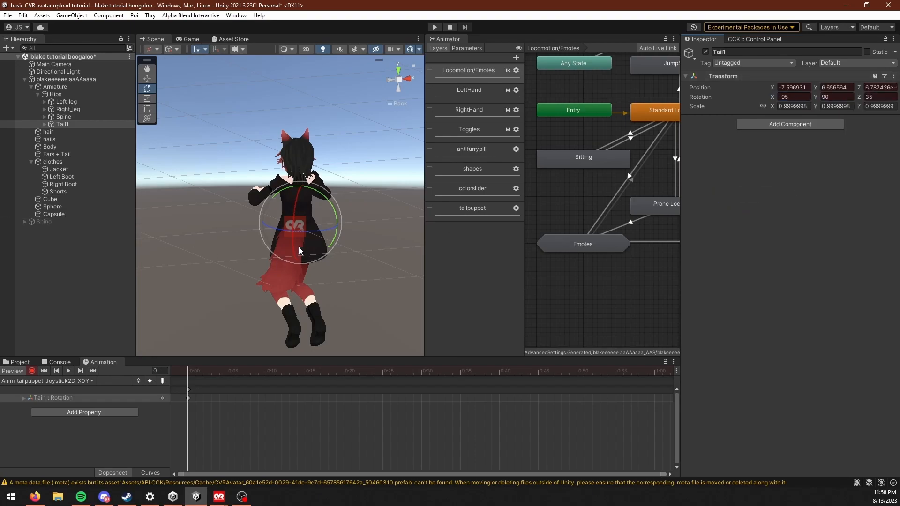
pyautogui.keyDown('alt'); pyautogui.moveTo(298, 245); pyautogui.dragTo(330, 250); pyautogui.keyUp('alt')
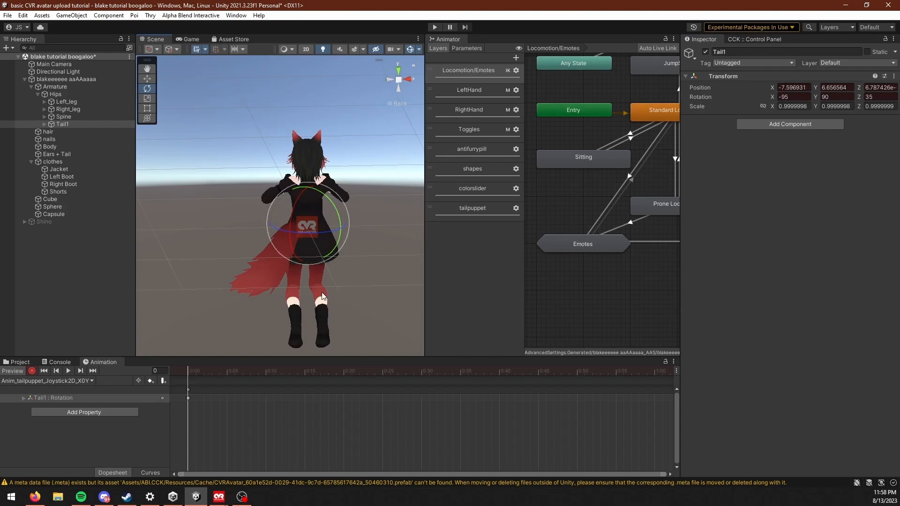
pyautogui.keyDown('alt'); pyautogui.moveTo(307, 290); pyautogui.dragTo(244, 281); pyautogui.keyUp('alt')
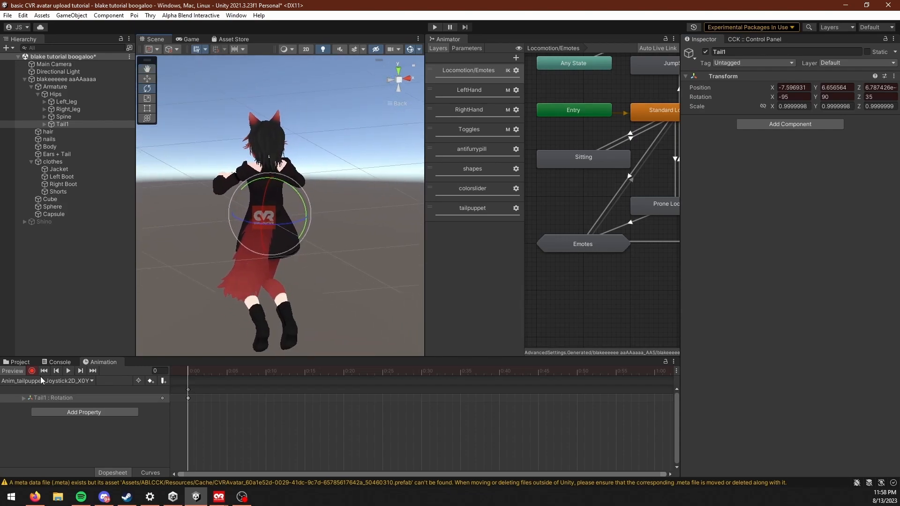
# Step: Load the Anim_tailpuppet_Joystick2D_X1Y1 clip in preview and paste the copied Transform component values onto Tail1
pyautogui.click(70, 380)
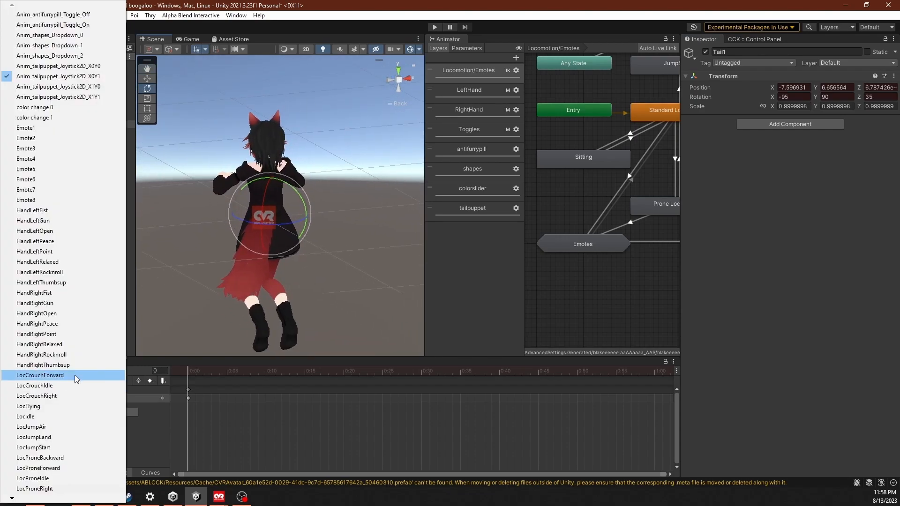
pyautogui.click(92, 98)
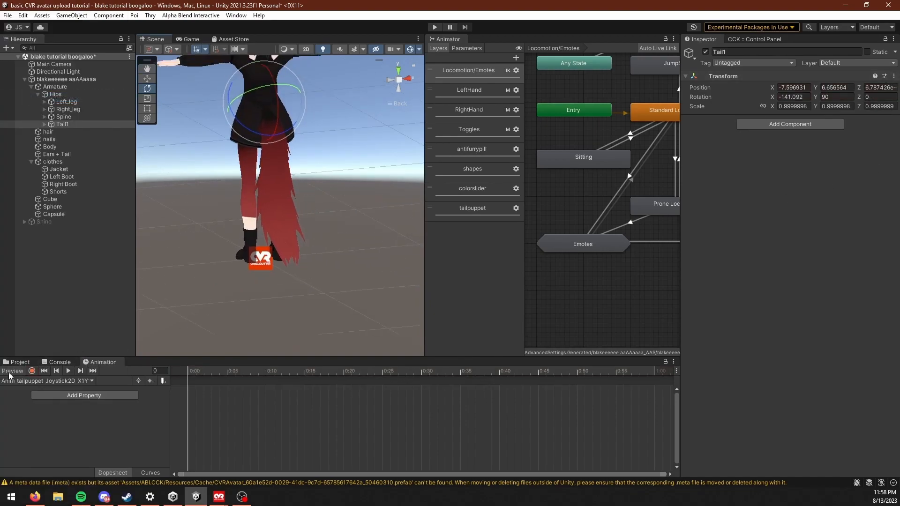
pyautogui.click(9, 371)
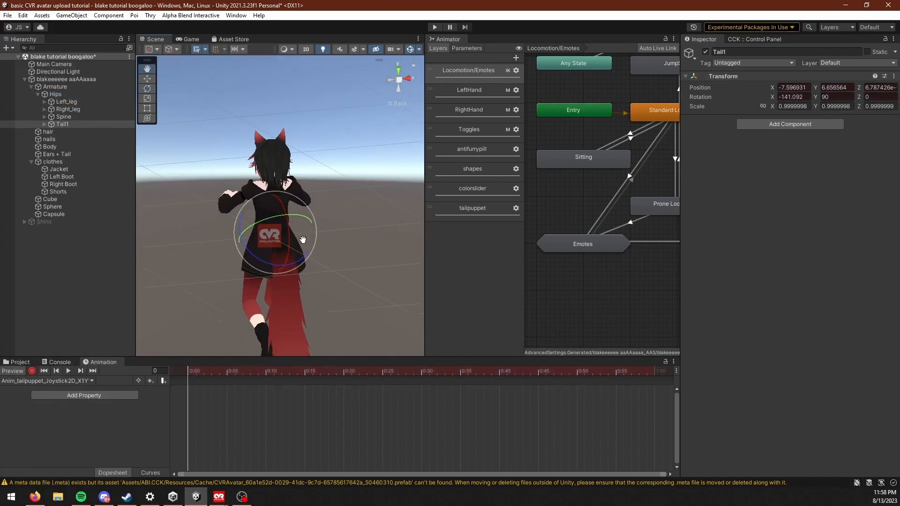
pyautogui.click(893, 76)
pyautogui.moveTo(834, 164)
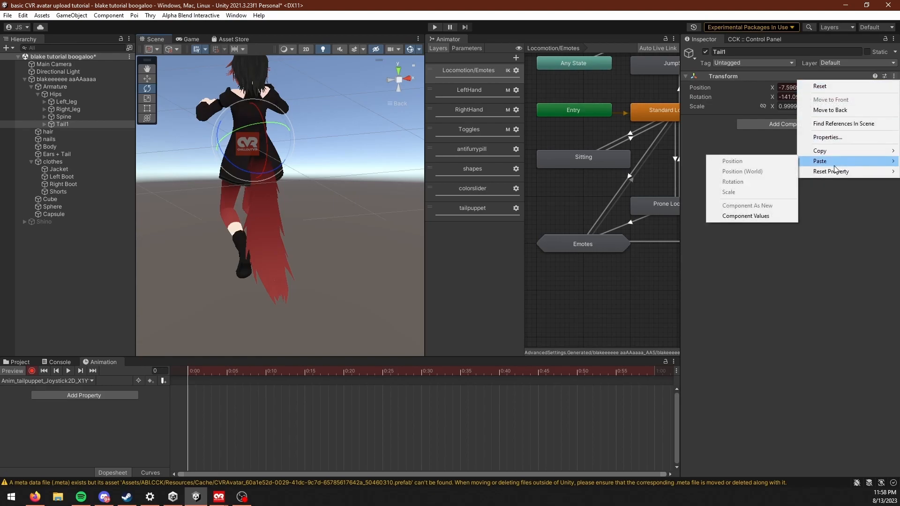
pyautogui.click(753, 218)
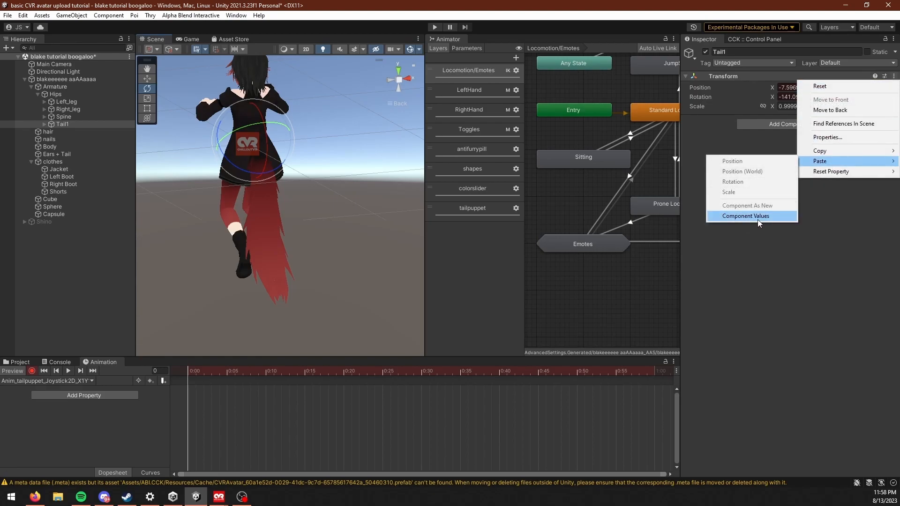
# Step: Swing the tail to the opposite side by setting Tail1's Z rotation to -35, and end the clip preview
pyautogui.keyDown('alt'); pyautogui.moveTo(280, 253); pyautogui.dragTo(204, 253); pyautogui.keyUp('alt')
pyautogui.moveTo(280, 188); pyautogui.dragTo(279, 223, button='middle')
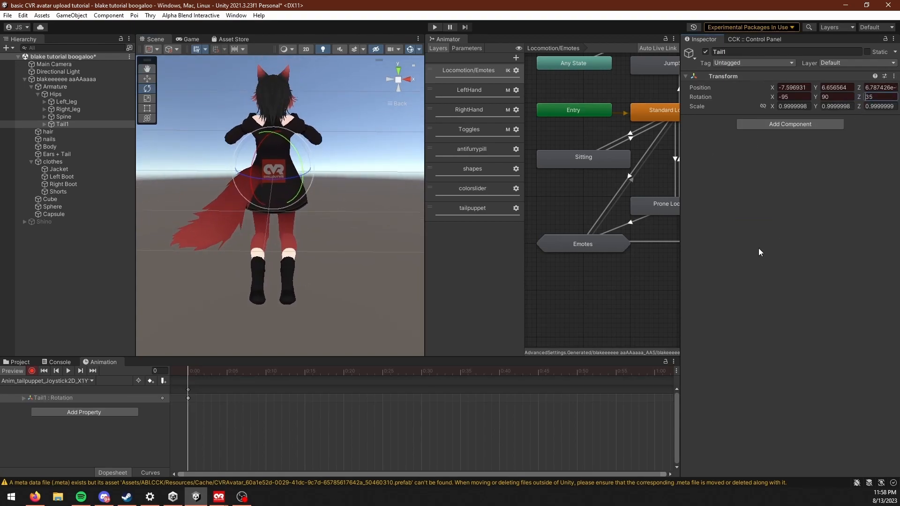
pyautogui.write('-')
pyautogui.moveTo(199, 293); pyautogui.dragTo(182, 333, button='middle')
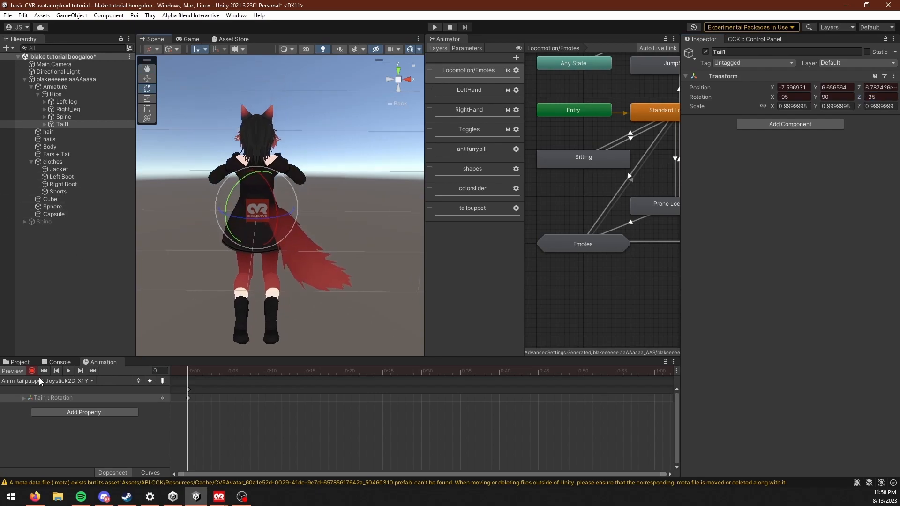
pyautogui.click(20, 373)
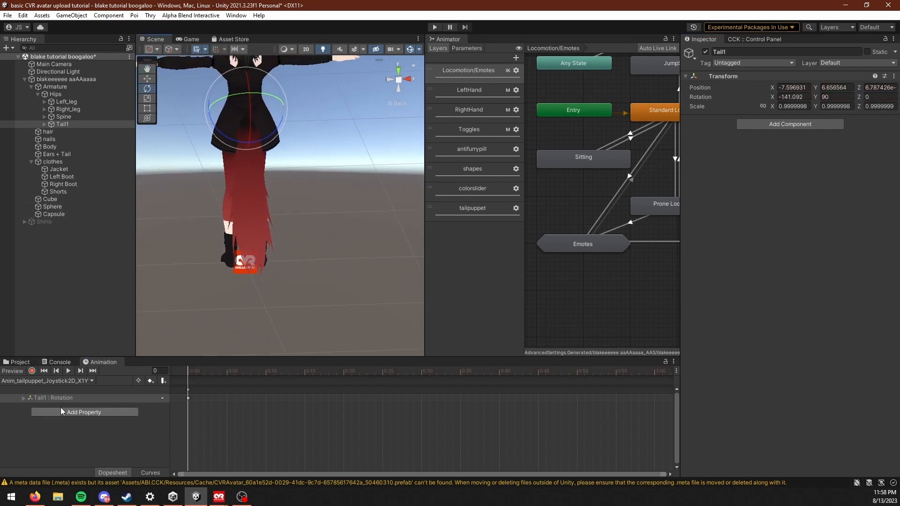
# Step: Preview the Anim_tailpuppet_Joystick2D_X0Y0 clip and examine the lowered tail pose from behind and from the side
pyautogui.click(55, 383)
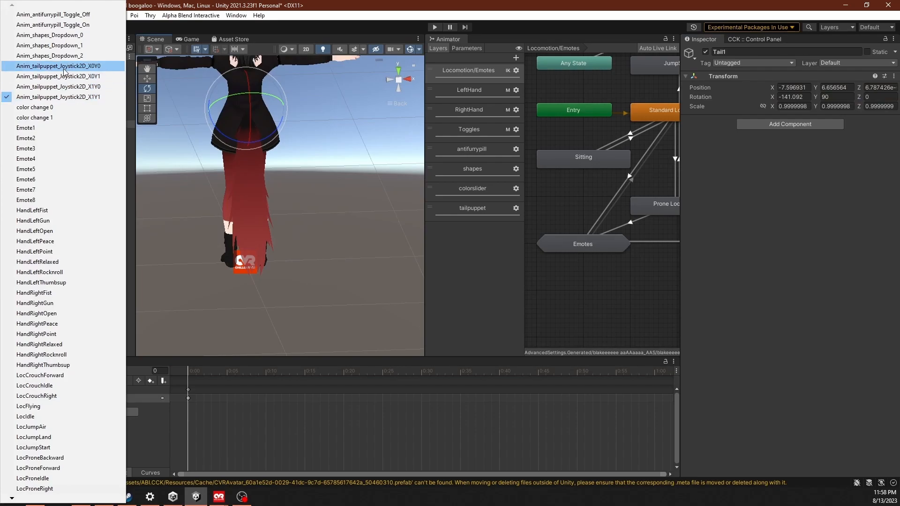
pyautogui.click(62, 66)
pyautogui.moveTo(217, 372)
pyautogui.mouseDown()
pyautogui.moveTo(233, 372)
pyautogui.moveTo(216, 370)
pyautogui.mouseUp()
pyautogui.moveTo(248, 295); pyautogui.dragTo(256, 234, button='middle')
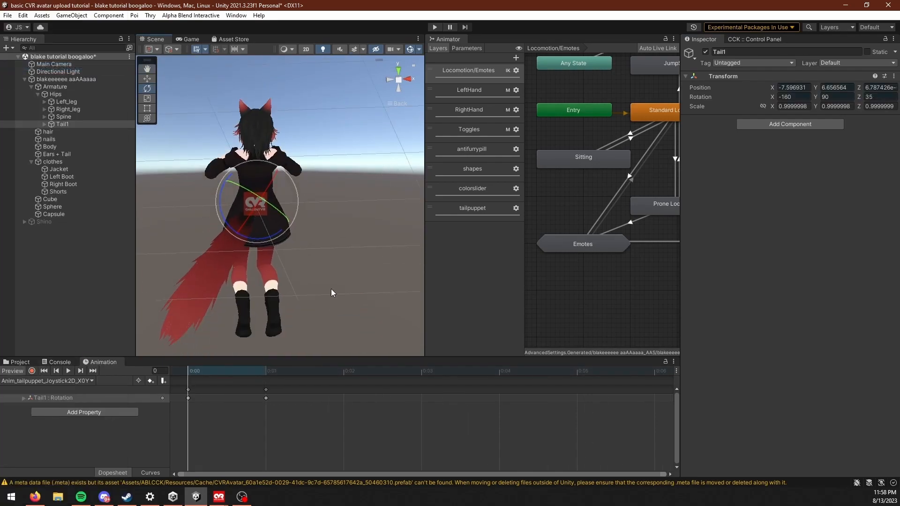
pyautogui.keyDown('alt'); pyautogui.moveTo(332, 307); pyautogui.dragTo(378, 281); pyautogui.keyUp('alt')
pyautogui.scroll(-3, 257, 268)
pyautogui.keyDown('alt'); pyautogui.moveTo(258, 268); pyautogui.dragTo(272, 283); pyautogui.keyUp('alt')
# Step: Duplicate Tail1's rotation keyframe at frame 1 of the X0Y1 clip and examine its raised tail pose
pyautogui.click(58, 382)
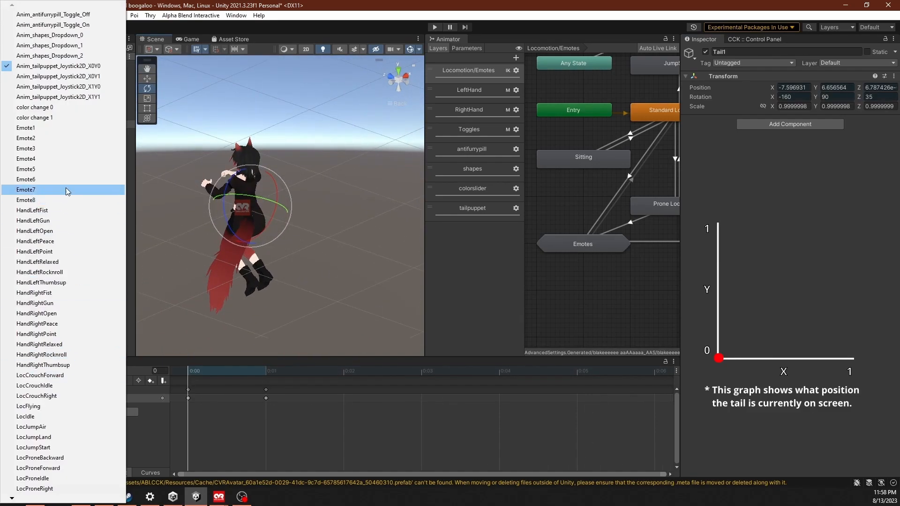
pyautogui.click(96, 77)
pyautogui.moveTo(284, 218); pyautogui.dragTo(264, 225, button='middle')
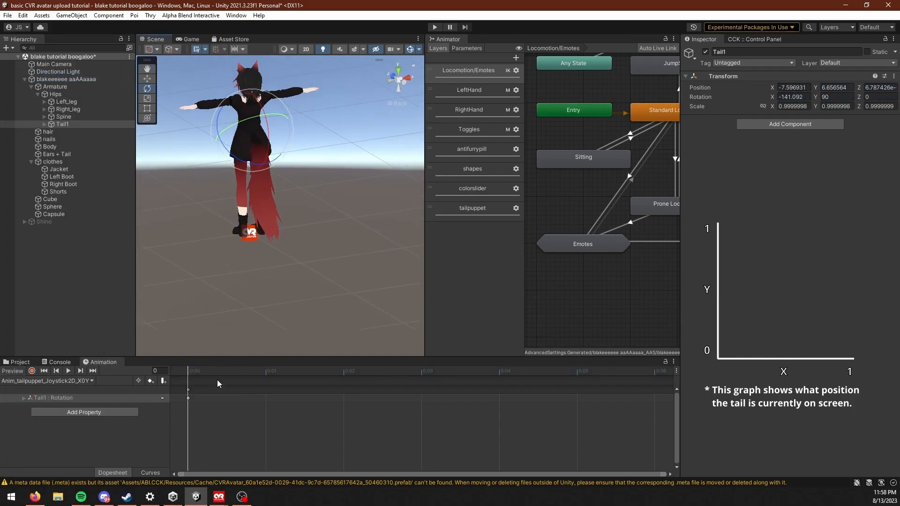
pyautogui.moveTo(188, 384); pyautogui.dragTo(190, 414)
pyautogui.click(267, 371)
pyautogui.hotkey('ctrl', 'v')
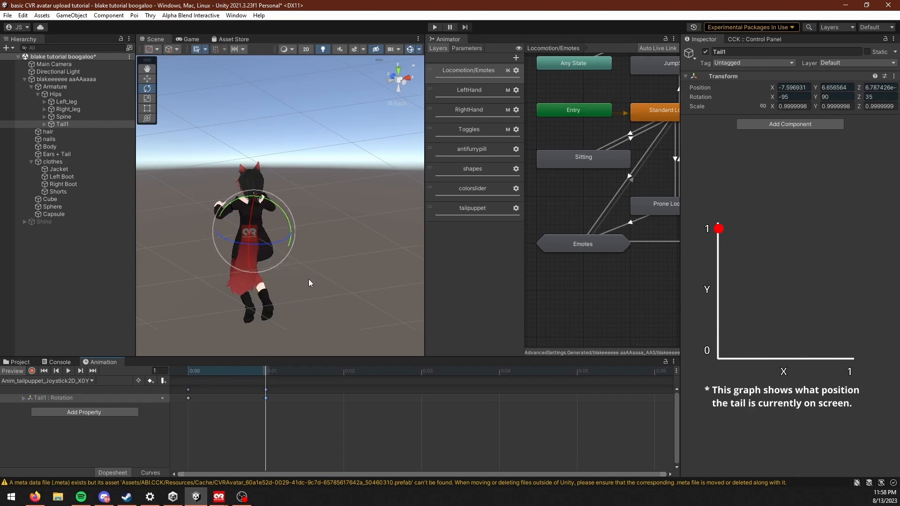
pyautogui.moveTo(338, 265); pyautogui.dragTo(297, 245, button='middle')
pyautogui.keyDown('alt'); pyautogui.moveTo(297, 245); pyautogui.dragTo(250, 282); pyautogui.keyUp('alt')
pyautogui.moveTo(251, 281); pyautogui.dragTo(325, 307, button='middle')
pyautogui.click(188, 371)
pyautogui.keyDown('alt'); pyautogui.moveTo(188, 328); pyautogui.dragTo(135, 352); pyautogui.keyUp('alt')
# Step: Preview the Anim_tailpuppet_Joystick2D_X1Y0 clip and examine its tail pose from several angles
pyautogui.click(60, 380)
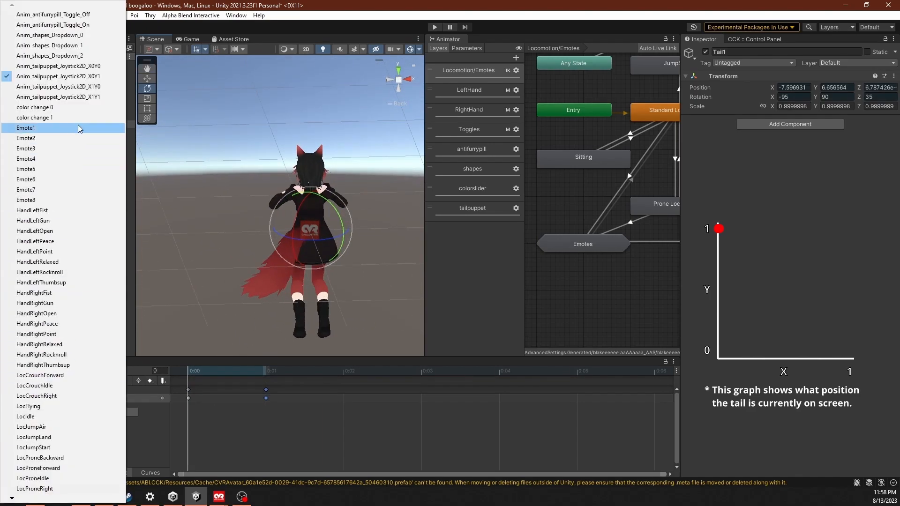
pyautogui.click(47, 88)
pyautogui.moveTo(230, 372); pyautogui.dragTo(221, 371)
pyautogui.moveTo(263, 336); pyautogui.dragTo(308, 305, button='right')
pyautogui.moveTo(307, 305); pyautogui.dragTo(321, 247, button='middle')
pyautogui.moveTo(321, 247); pyautogui.dragTo(343, 294, button='right')
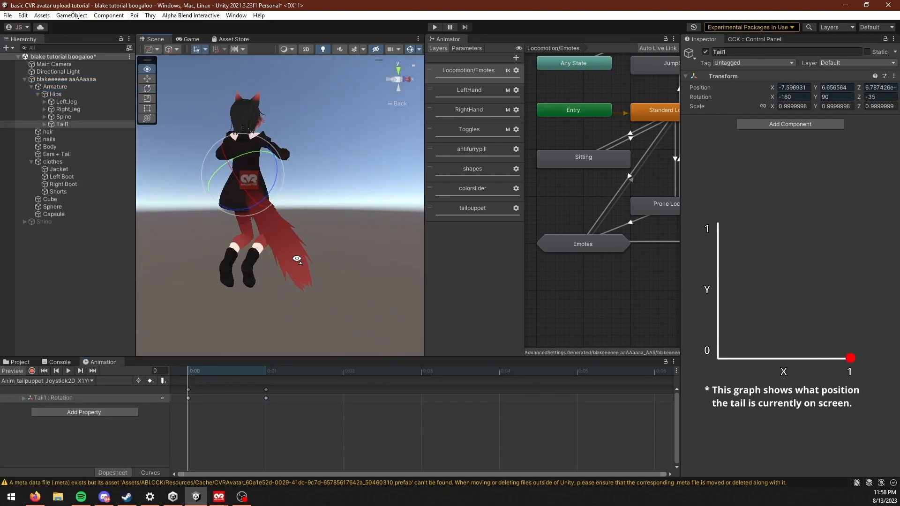
# Step: Duplicate Tail1's rotation keyframe at frame 1 of the X1Y1 clip and examine the tail pose around the avatar
pyautogui.click(82, 380)
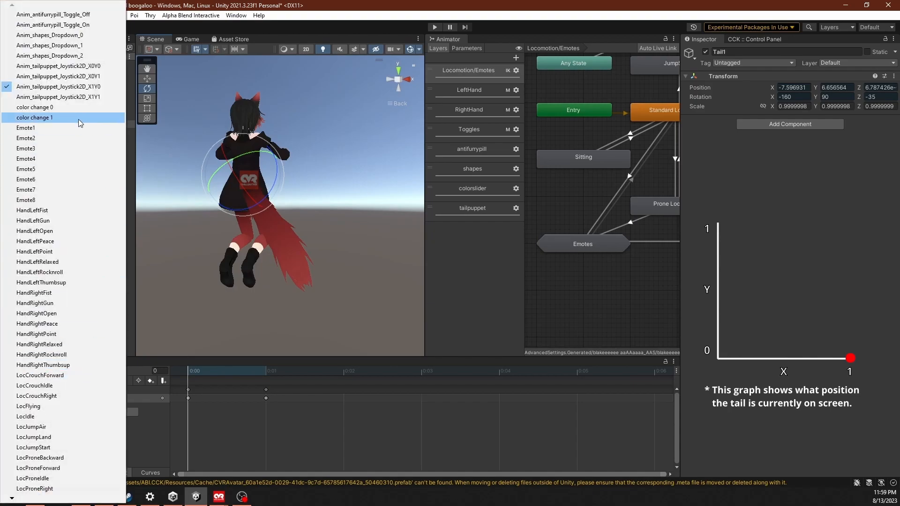
pyautogui.click(91, 95)
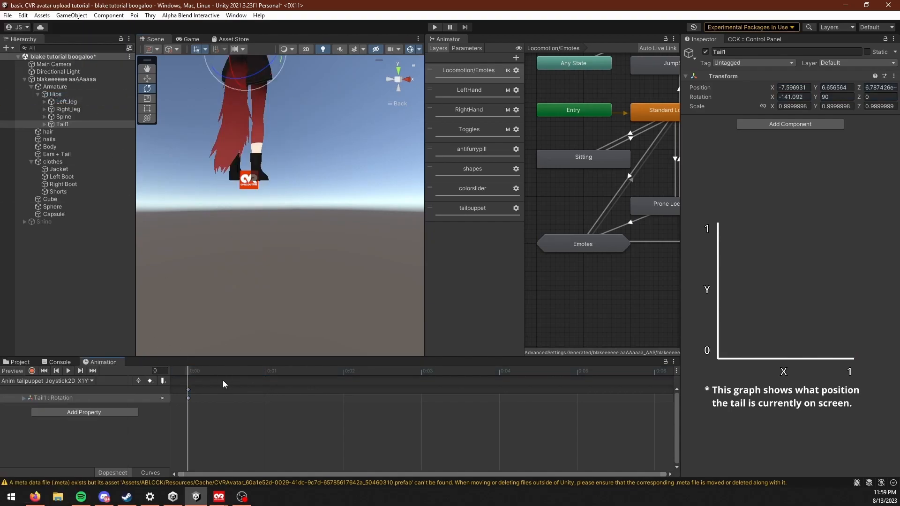
pyautogui.click(251, 370)
pyautogui.moveTo(267, 376); pyautogui.dragTo(211, 372)
pyautogui.moveTo(253, 274); pyautogui.dragTo(299, 277, button='right')
pyautogui.moveTo(299, 277); pyautogui.dragTo(313, 293, button='middle')
pyautogui.moveTo(314, 236); pyautogui.dragTo(297, 251, button='right')
pyautogui.moveTo(369, 154); pyautogui.dragTo(382, 185, button='right')
# Step: Enter play mode, frame the avatar in the scene view, and display the animator's parameters
pyautogui.click(435, 27)
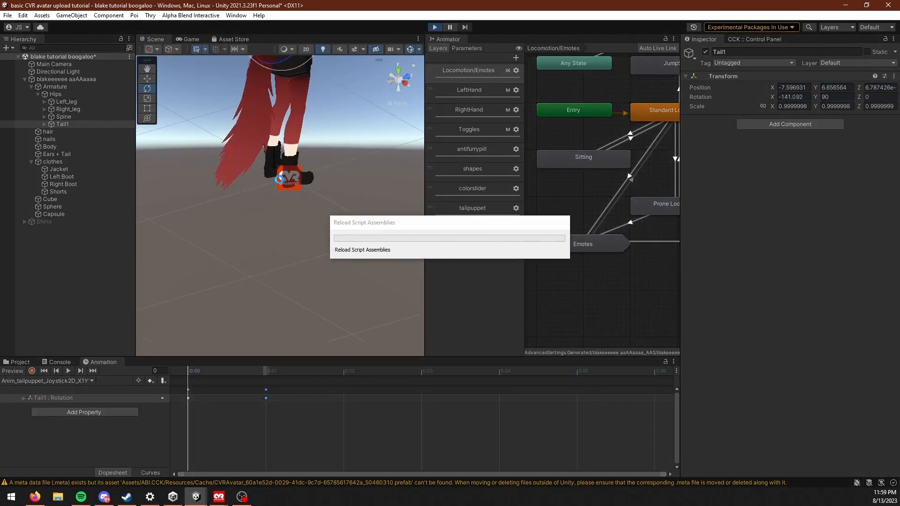
pyautogui.click(156, 38)
pyautogui.moveTo(238, 171); pyautogui.dragTo(277, 281, button='middle')
pyautogui.moveTo(276, 282); pyautogui.dragTo(282, 292, button='right')
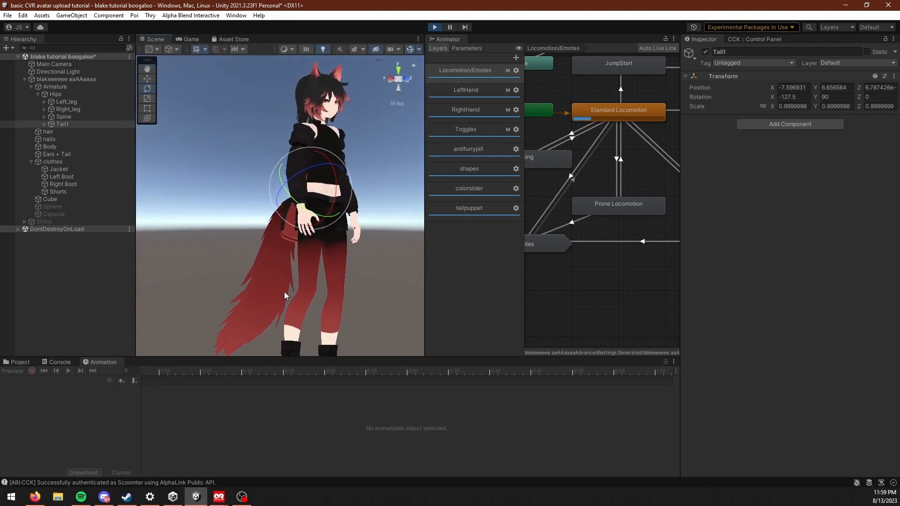
pyautogui.moveTo(283, 293); pyautogui.dragTo(324, 295, button='middle')
pyautogui.click(467, 48)
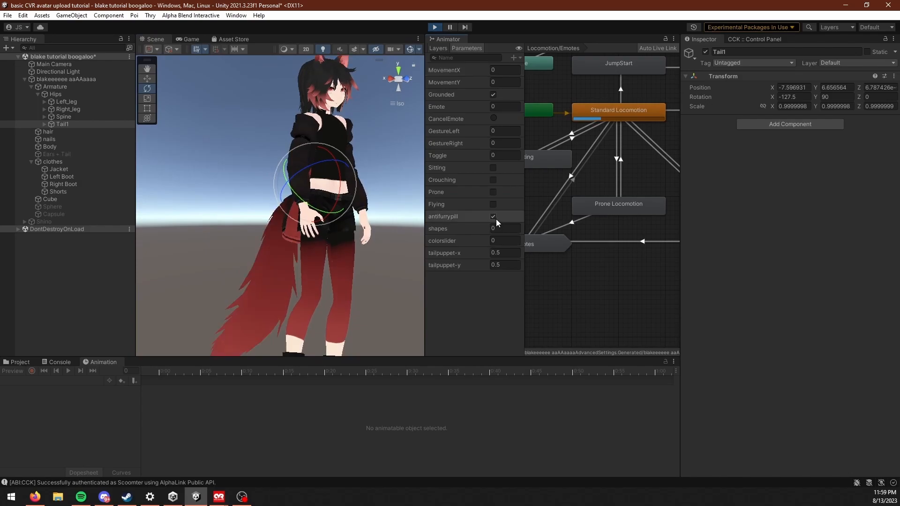
# Step: Test the shapes parameter with the values 1 and 2 while viewing the props above the avatar, and clear it again
pyautogui.click(514, 231)
pyautogui.write('1')
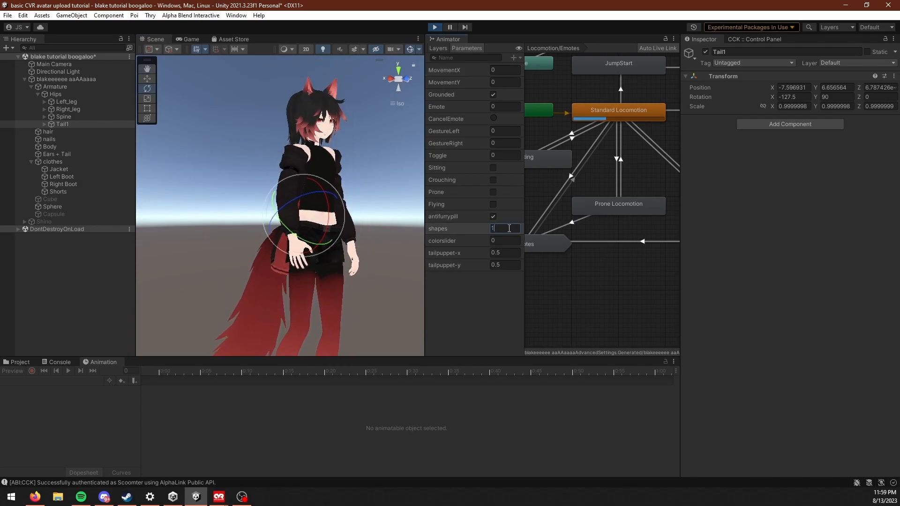
pyautogui.press('Return')
pyautogui.scroll(-7, 266, 159)
pyautogui.moveTo(266, 159); pyautogui.dragTo(265, 211, button='middle')
pyautogui.click(507, 232)
pyautogui.write('2')
pyautogui.press('BackSpace')
pyautogui.write('1')
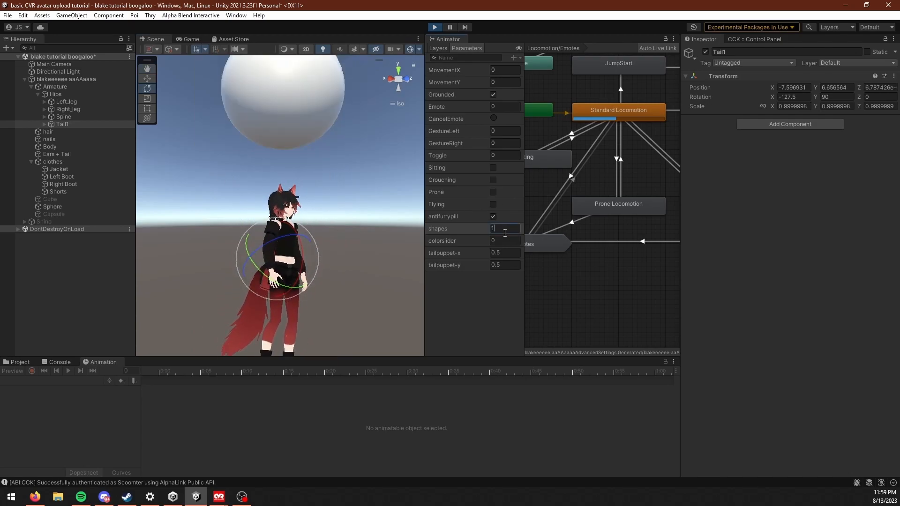
pyautogui.press('BackSpace')
# Step: Test the avatar's forward movement animation with MovementY at 1, and clear the value again
pyautogui.click(504, 83)
pyautogui.write('1')
pyautogui.moveTo(313, 283); pyautogui.dragTo(303, 276, button='middle')
pyautogui.click(498, 85)
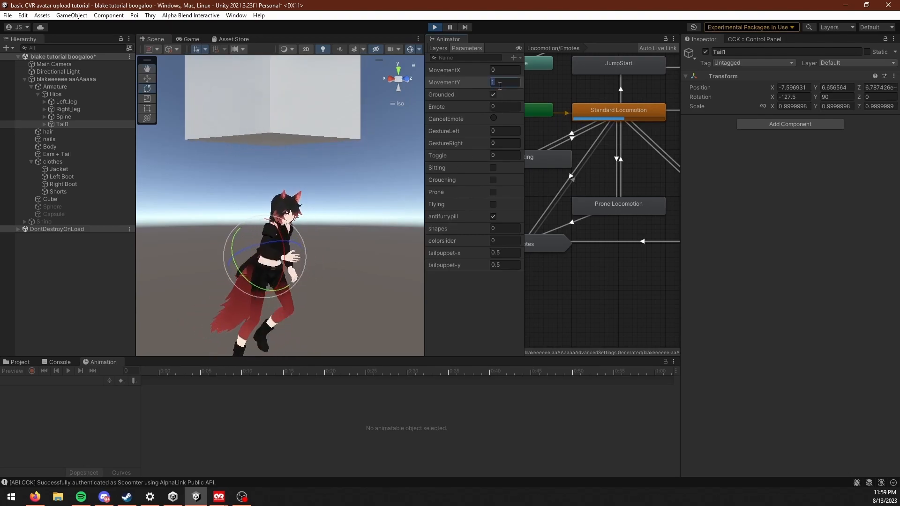
pyautogui.press('BackSpace')
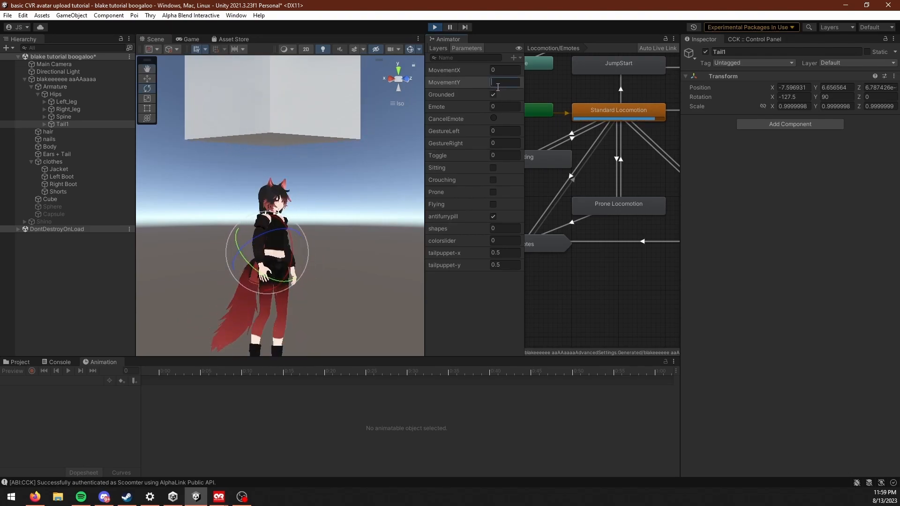
# Step: Test the jump animation by switching Grounded off and back on
pyautogui.click(493, 96)
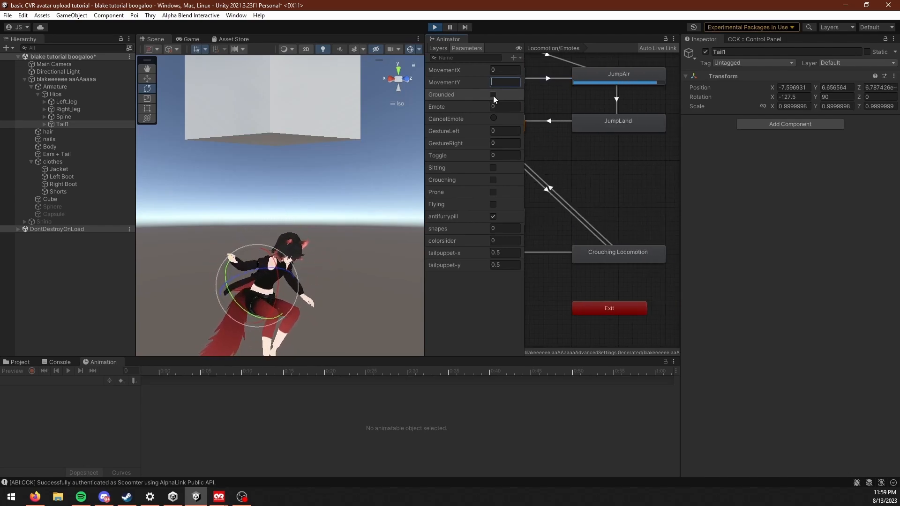
pyautogui.click(493, 96)
pyautogui.moveTo(301, 298); pyautogui.dragTo(301, 266, button='middle')
pyautogui.scroll(-3, 301, 266)
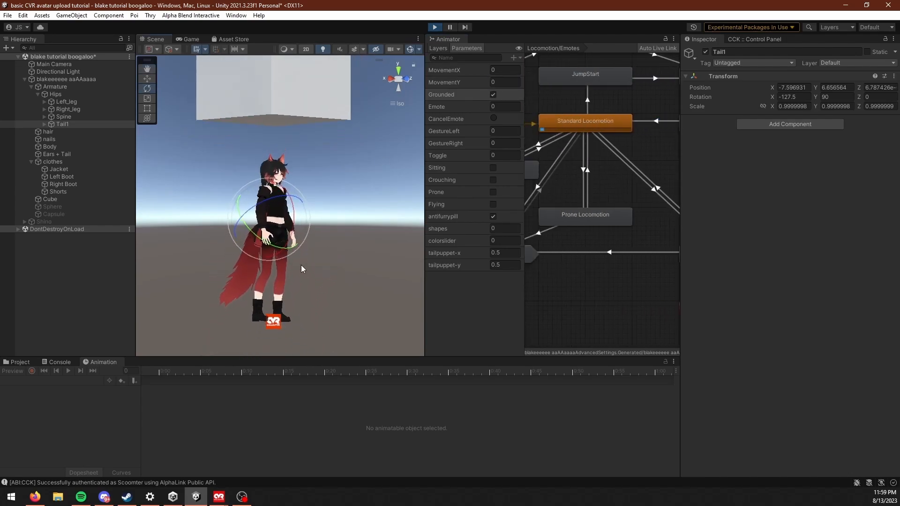
pyautogui.moveTo(301, 266); pyautogui.dragTo(331, 271, button='right')
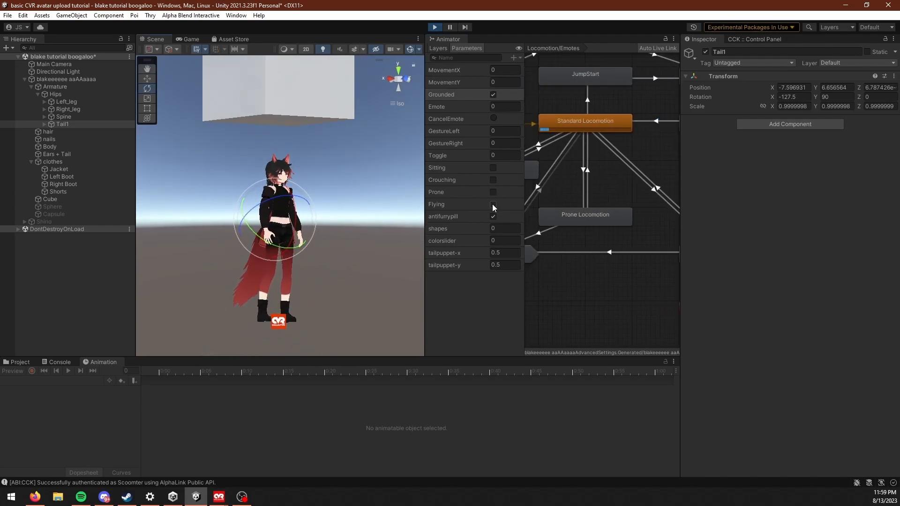
# Step: Test the crouching animation by switching Crouching on and back off, and reframe the avatar
pyautogui.click(493, 180)
pyautogui.click(496, 172)
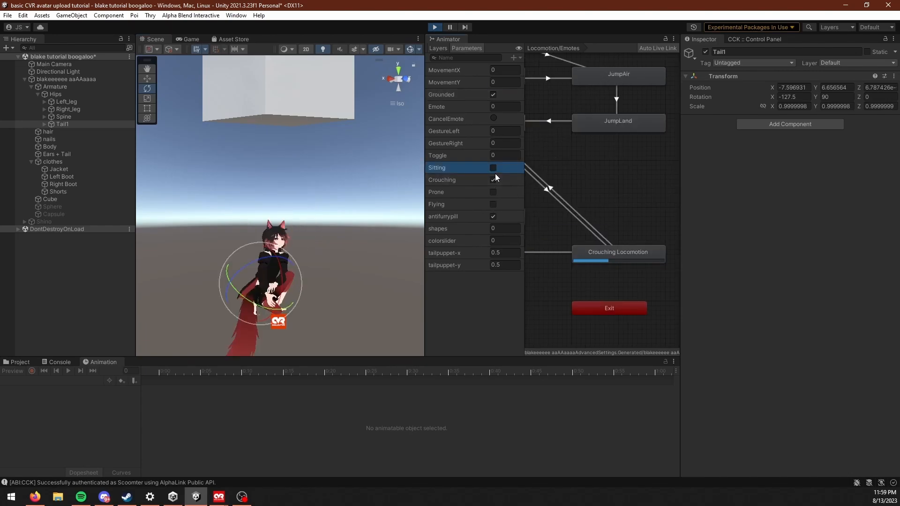
pyautogui.click(493, 169)
pyautogui.click(494, 178)
pyautogui.moveTo(268, 265); pyautogui.dragTo(293, 268, button='middle')
pyautogui.scroll(2, 283, 278)
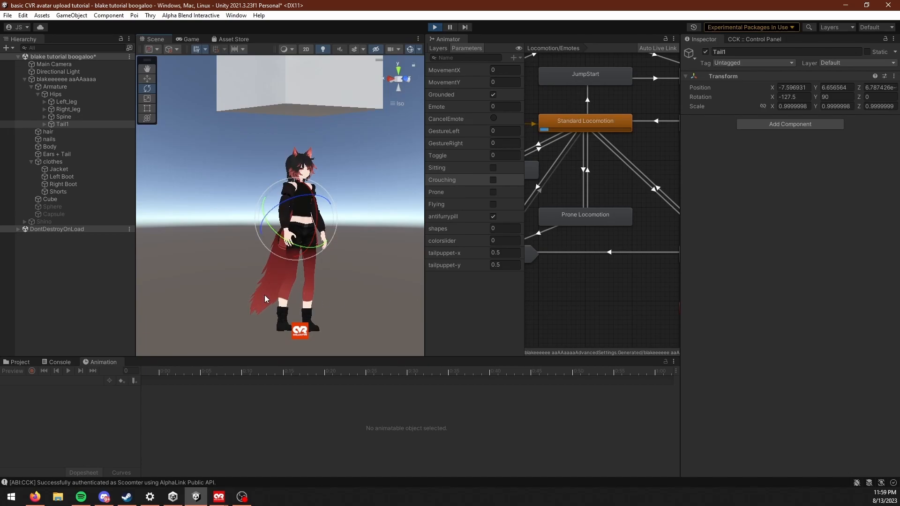
pyautogui.scroll(1, 261, 298)
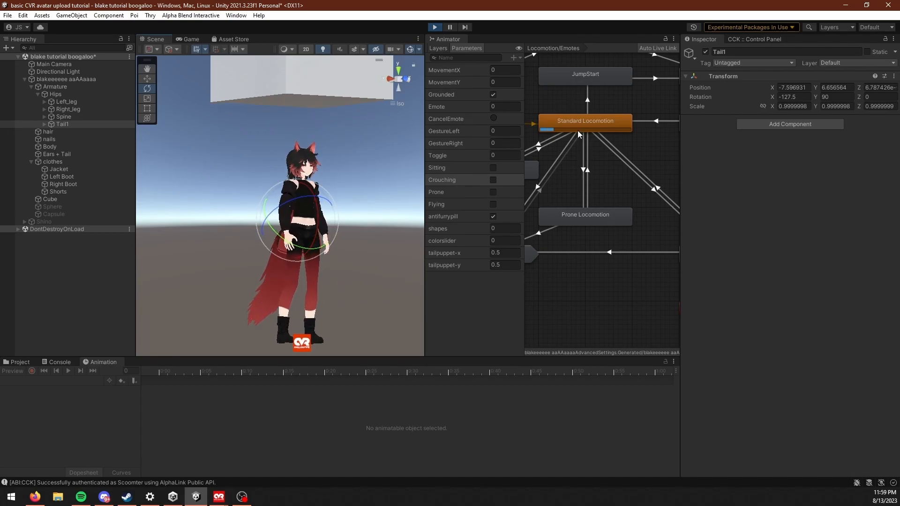
pyautogui.moveTo(304, 261); pyautogui.dragTo(299, 260, button='middle')
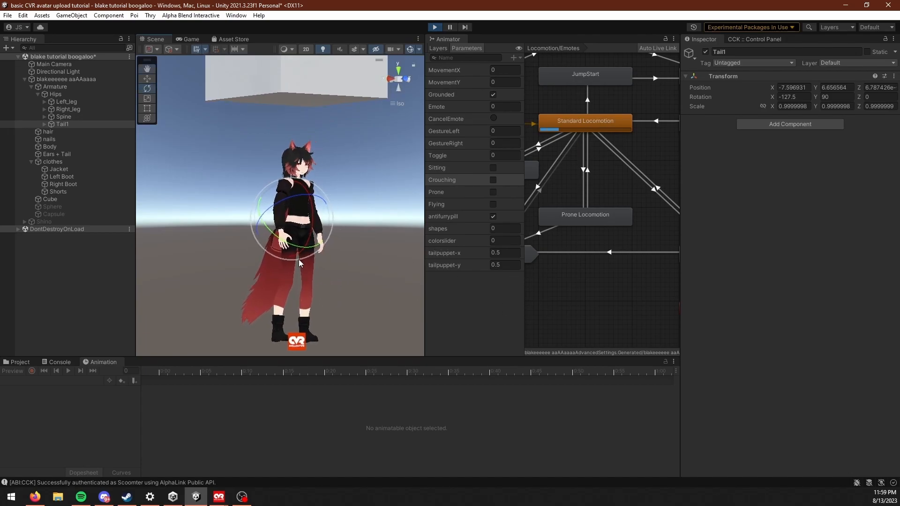
# Step: Deselect Tail1, set tailpuppet-x to 0, and view the tail from the side and behind
pyautogui.click(508, 255)
pyautogui.click(177, 246)
pyautogui.moveTo(318, 262); pyautogui.dragTo(424, 284, button='right')
pyautogui.moveTo(299, 248); pyautogui.dragTo(357, 240, button='middle')
pyautogui.moveTo(357, 240); pyautogui.dragTo(335, 259, button='right')
pyautogui.click(508, 257)
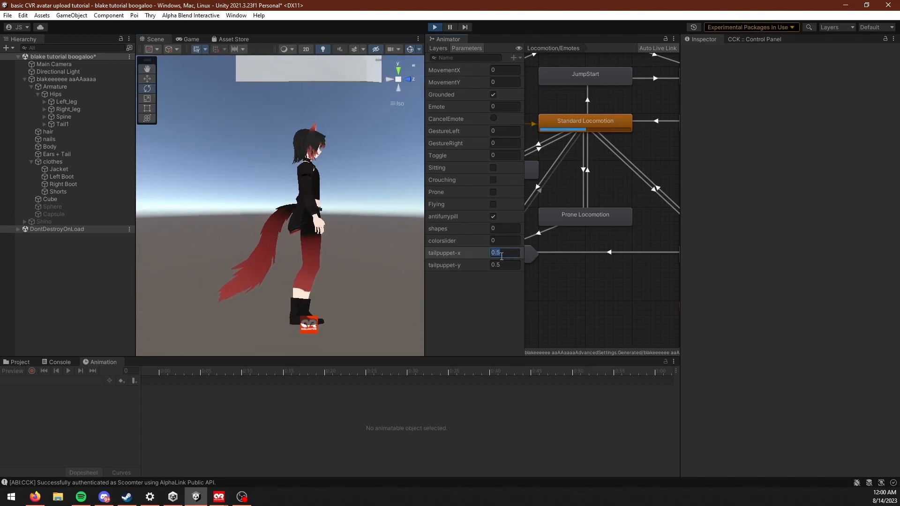
pyautogui.write('0')
pyautogui.moveTo(253, 255); pyautogui.dragTo(418, 304, button='right')
# Step: Set tailpuppet-x to 1, clear tailpuppet-y, and examine the resulting tail pose
pyautogui.click(511, 256)
pyautogui.write('1')
pyautogui.press('BackSpace')
pyautogui.write('1')
pyautogui.click(518, 265)
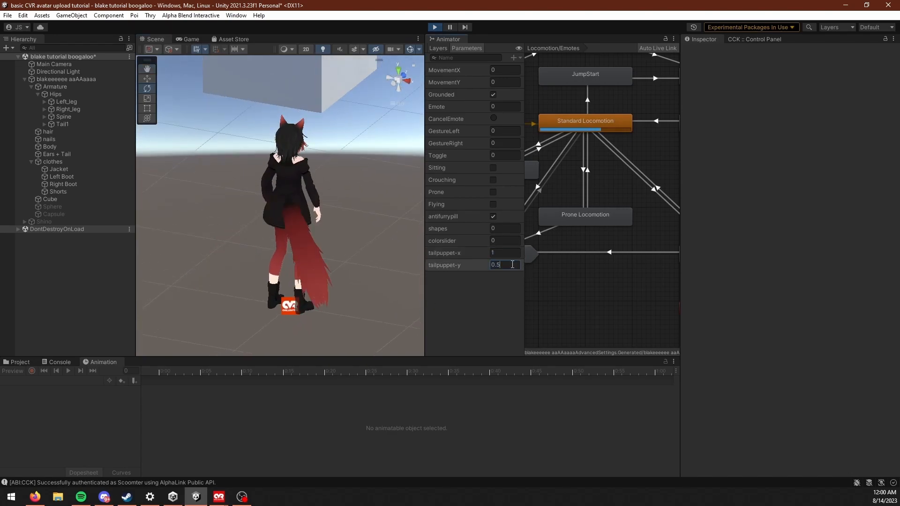
pyautogui.press('BackSpace')
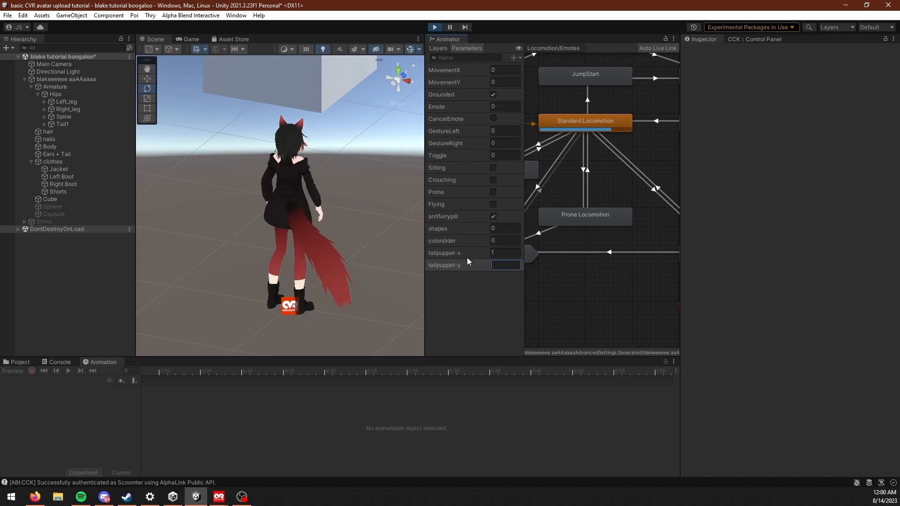
pyautogui.moveTo(328, 311); pyautogui.dragTo(183, 284, button='right')
# Step: Set tailpuppet-y to 1 and examine the resulting tail pose from another angle
pyautogui.click(507, 269)
pyautogui.write('1')
pyautogui.moveTo(327, 250); pyautogui.dragTo(392, 259, button='right')
# Step: Set tailpuppet-x and tailpuppet-y to 0.5, check the tail from the side, and exit play mode
pyautogui.moveTo(506, 253); pyautogui.dragTo(491, 249)
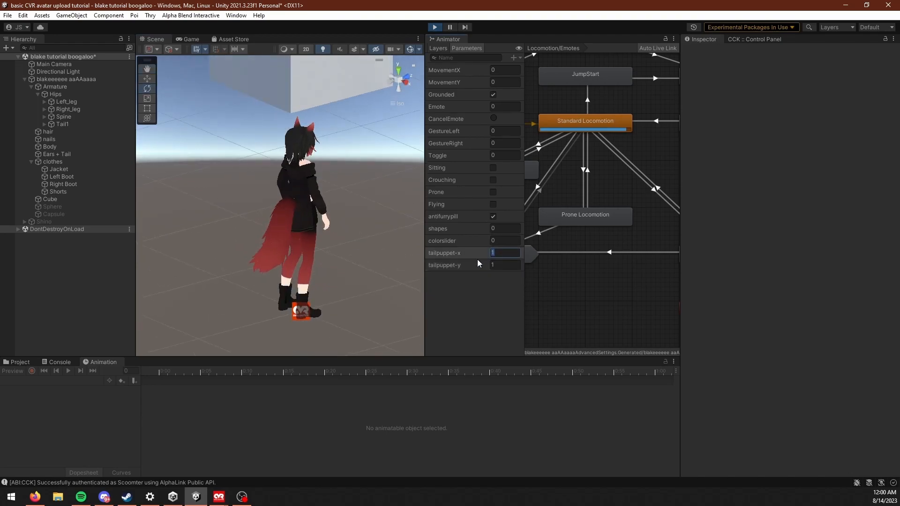
pyautogui.write('0.5')
pyautogui.click(501, 264)
pyautogui.write('0.5')
pyautogui.moveTo(244, 273); pyautogui.dragTo(225, 257, button='right')
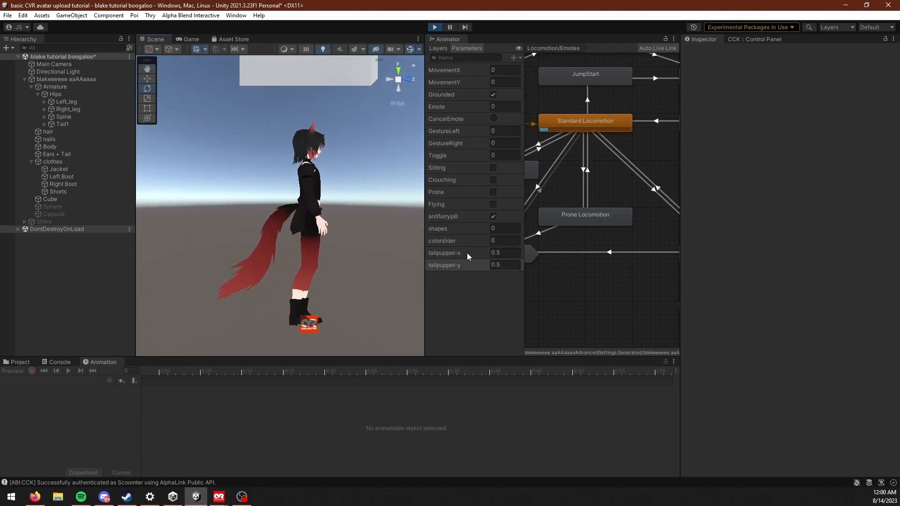
pyautogui.click(434, 27)
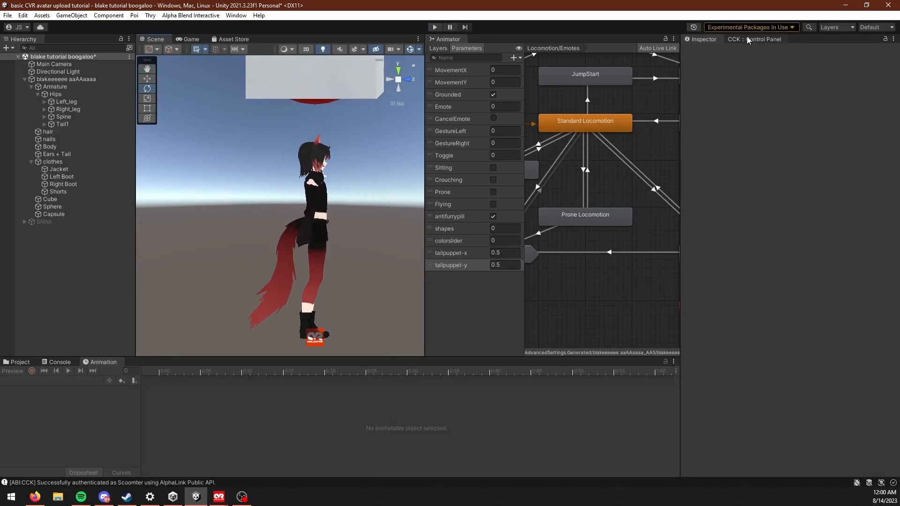
# Step: Select the avatar and set the tail puppet joystick's default to X 0.5 and Y 0.3
pyautogui.moveTo(291, 275); pyautogui.dragTo(298, 305, button='middle')
pyautogui.moveTo(332, 266); pyautogui.dragTo(324, 252, button='middle')
pyautogui.scroll(2, 333, 270)
pyautogui.scroll(-1, 333, 271)
pyautogui.scroll(3, 333, 271)
pyautogui.moveTo(330, 291); pyautogui.dragTo(311, 217, button='middle')
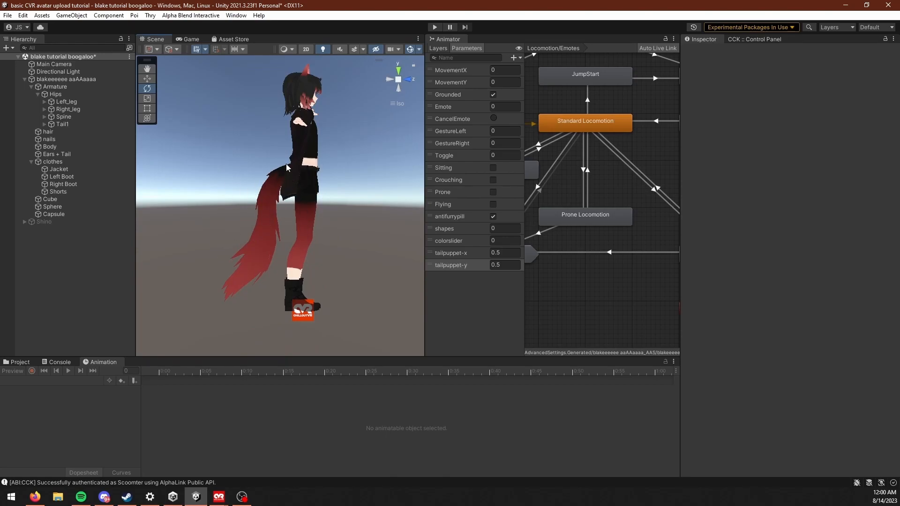
pyautogui.click(308, 257)
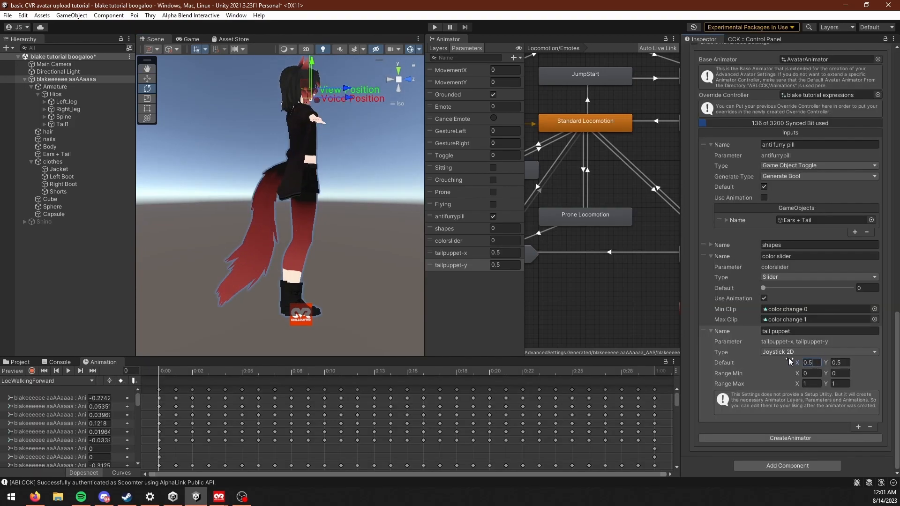
pyautogui.keyDown('alt'); pyautogui.moveTo(344, 300); pyautogui.dragTo(375, 302); pyautogui.keyUp('alt')
pyautogui.click(841, 363)
pyautogui.keyDown('alt'); pyautogui.moveTo(383, 322); pyautogui.dragTo(360, 300); pyautogui.keyUp('alt')
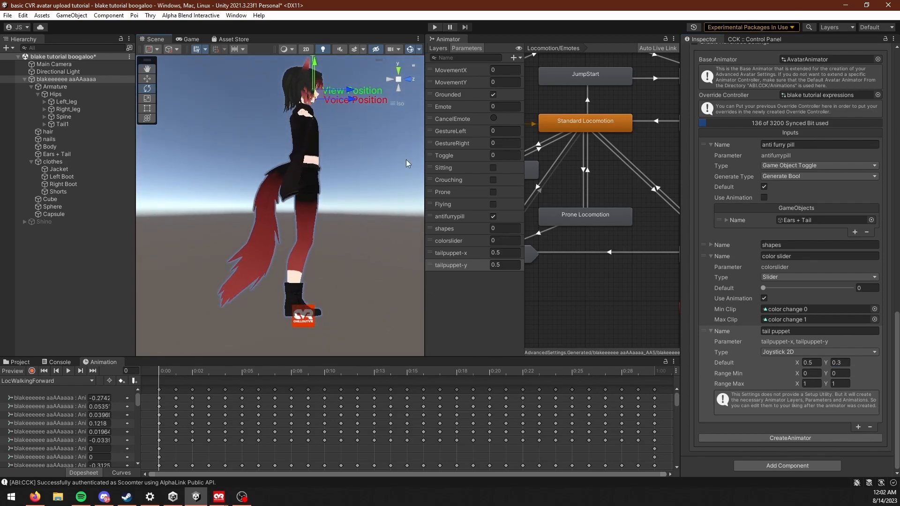
# Step: Test the tail pose in play mode with tailpuppet-y set to 0.3, and exit play mode
pyautogui.click(435, 27)
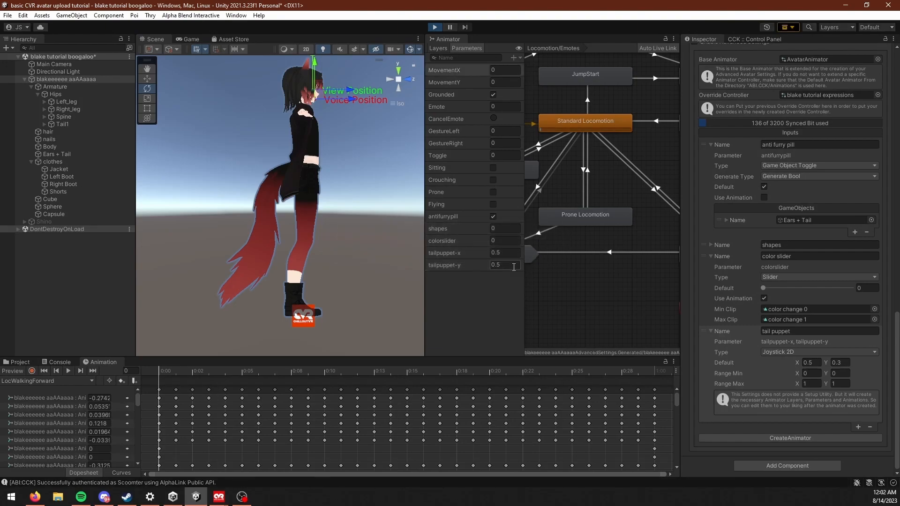
pyautogui.click(155, 39)
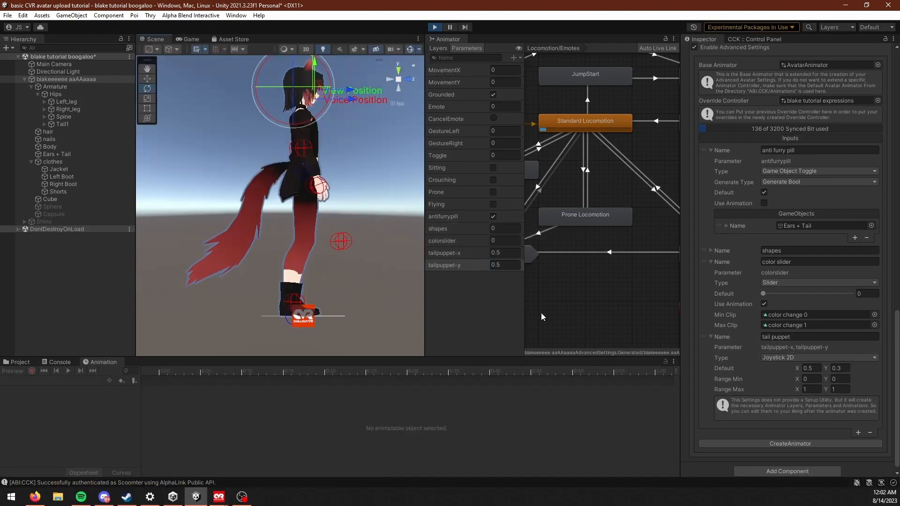
pyautogui.write('0.3')
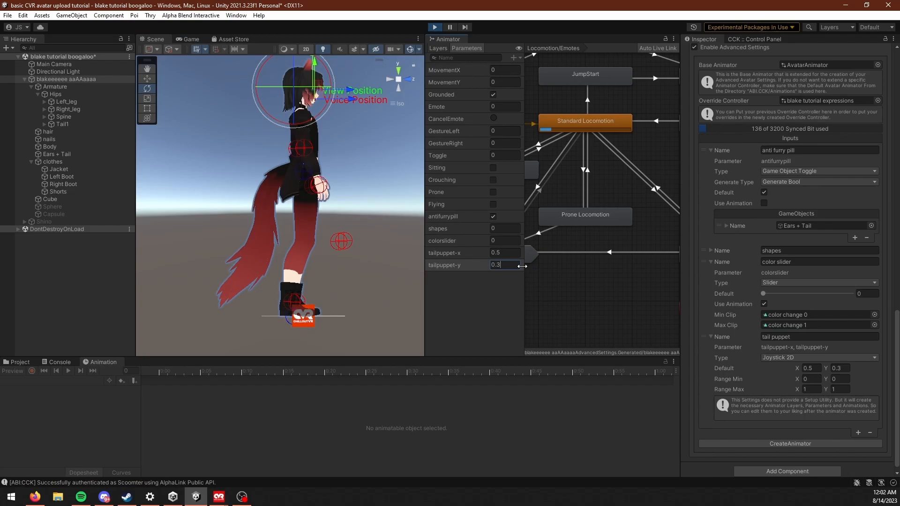
pyautogui.click(435, 27)
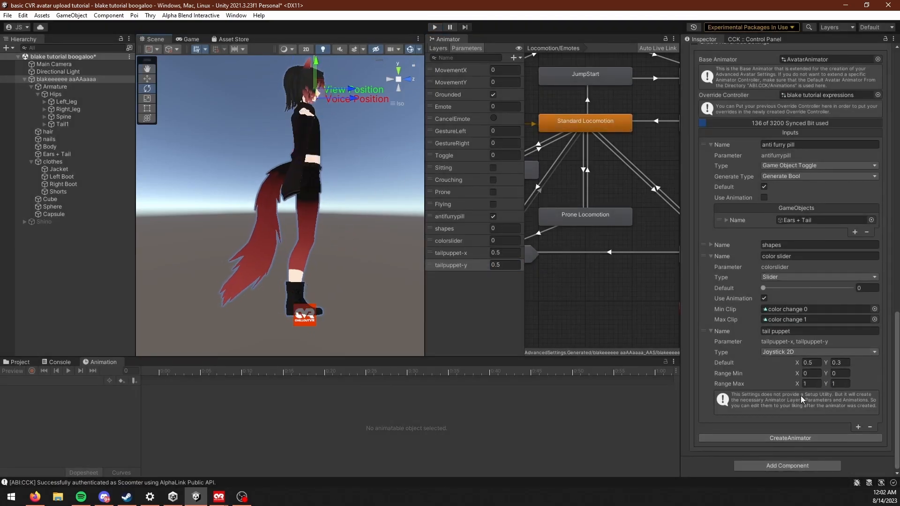
pyautogui.moveTo(286, 245); pyautogui.dragTo(323, 261, button='middle')
pyautogui.moveTo(301, 282); pyautogui.dragTo(202, 269, button='right')
pyautogui.moveTo(352, 243); pyautogui.dragTo(327, 254, button='middle')
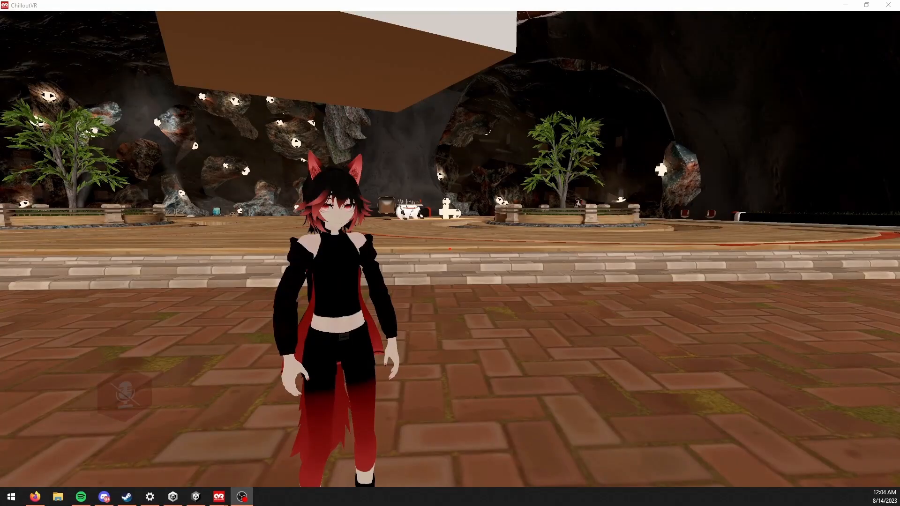
# Step: In ChilloutVR, test the tail puppet by moving its joystick to minimum X and Y, and reload the Default profile
pyautogui.press('Tab')
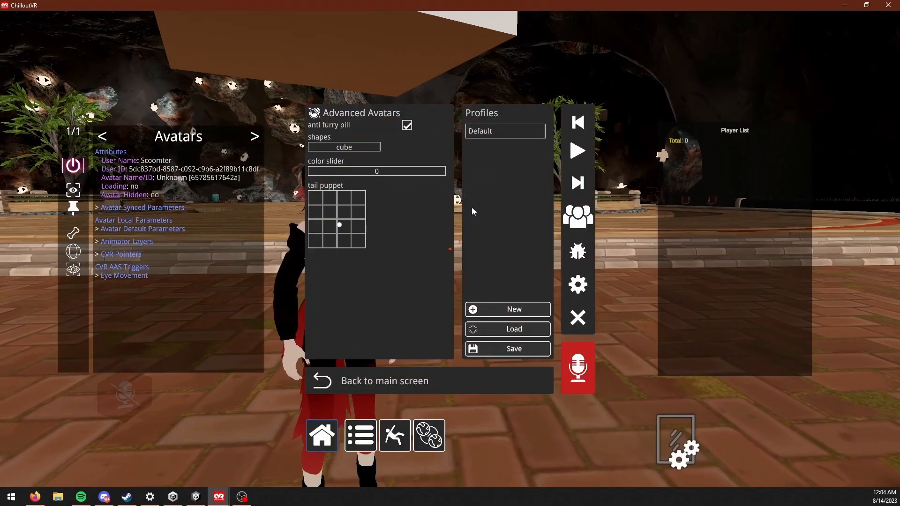
pyautogui.moveTo(354, 223); pyautogui.dragTo(354, 247)
pyautogui.moveTo(320, 286); pyautogui.dragTo(0, 309)
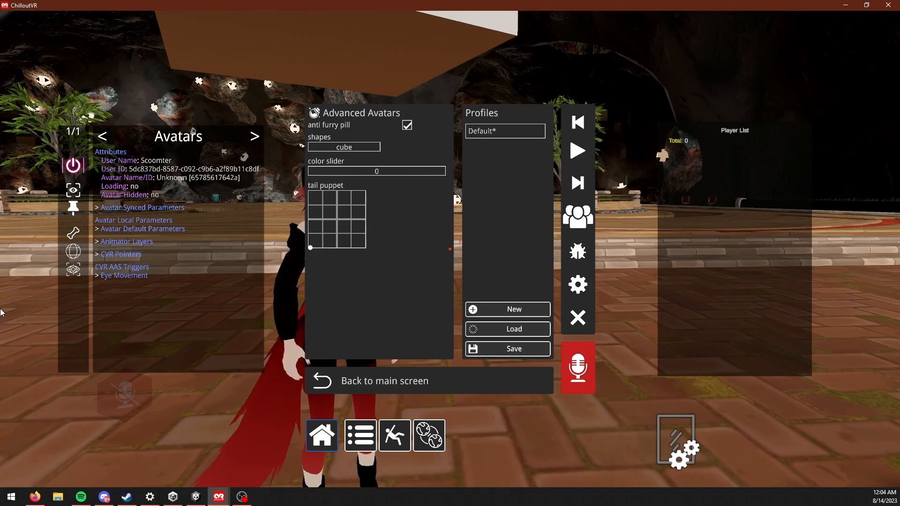
pyautogui.click(492, 132)
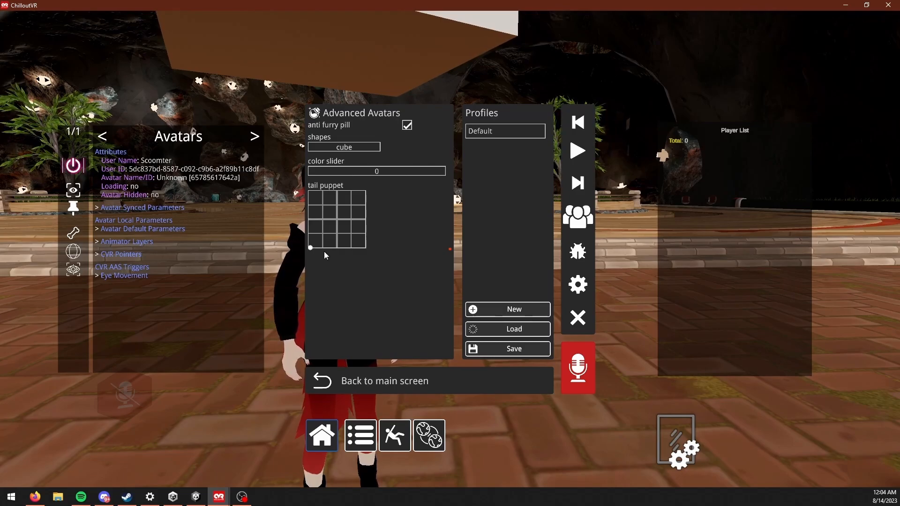
# Step: Move the tail puppet joystick to low X and high Y, and reselect the Default profile
pyautogui.moveTo(340, 222); pyautogui.dragTo(309, 214)
pyautogui.click(479, 134)
pyautogui.click(486, 132)
pyautogui.click(484, 133)
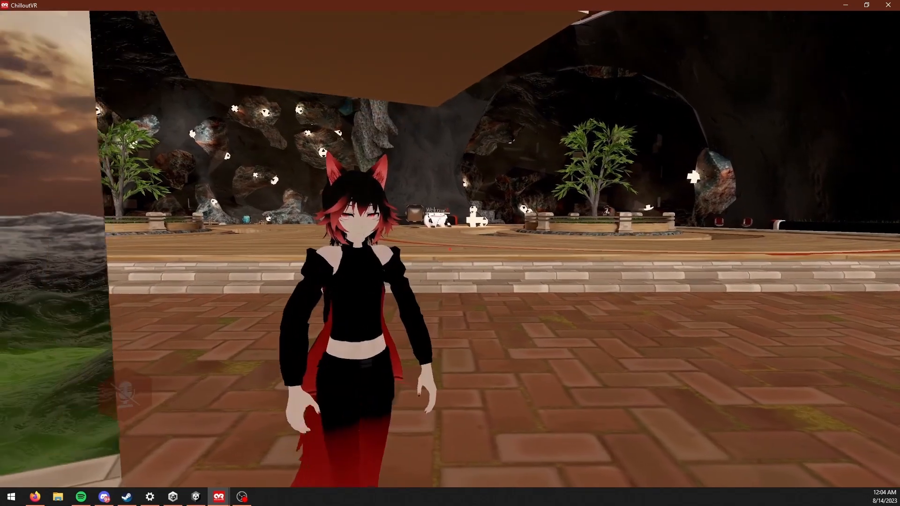
# Step: Walk the avatar at the mirror to check the tail, return the quick menu to its main screen and close it
pyautogui.press('d')
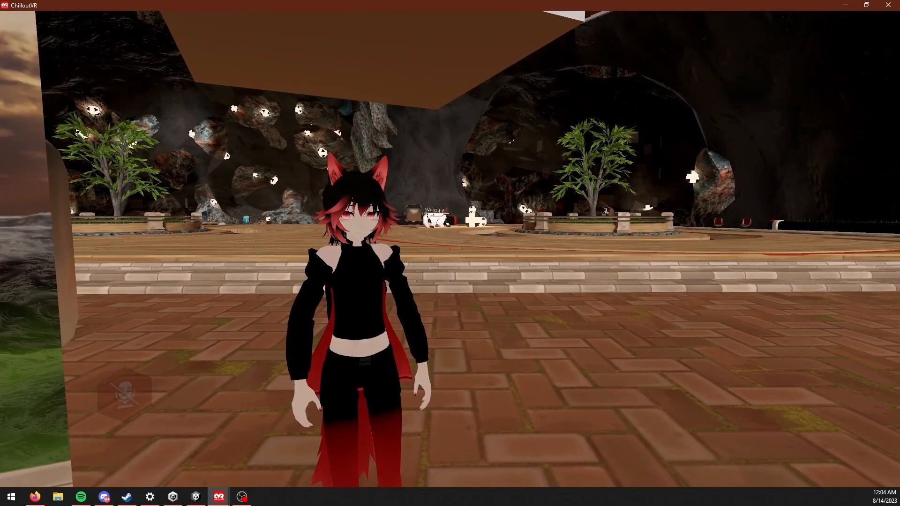
pyautogui.press('w')
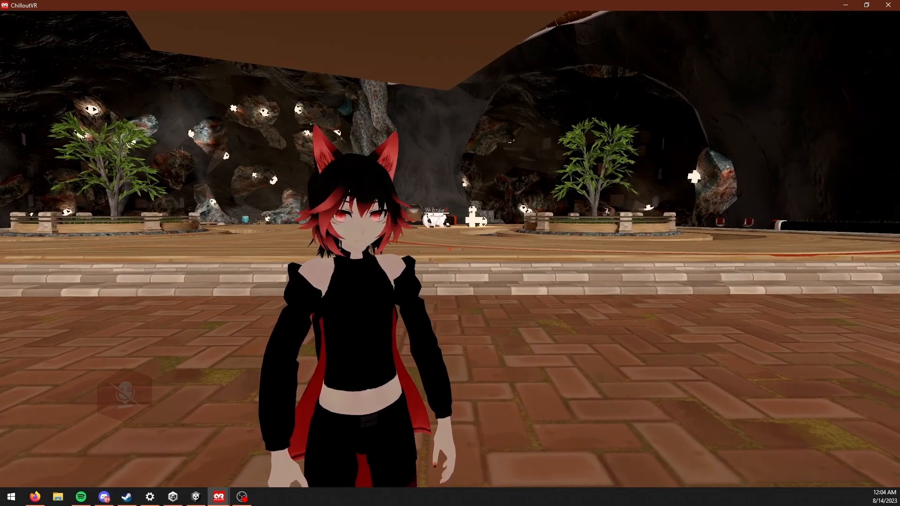
pyautogui.press('Tab')
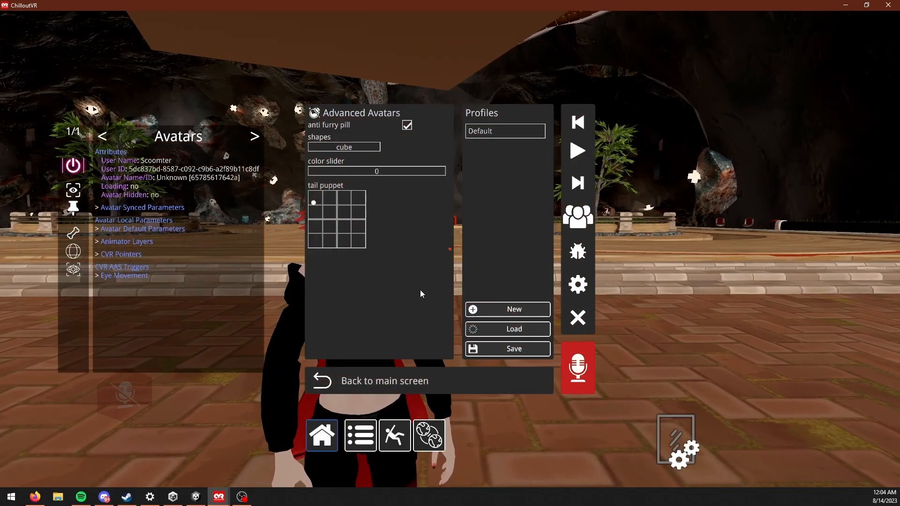
pyautogui.click(324, 382)
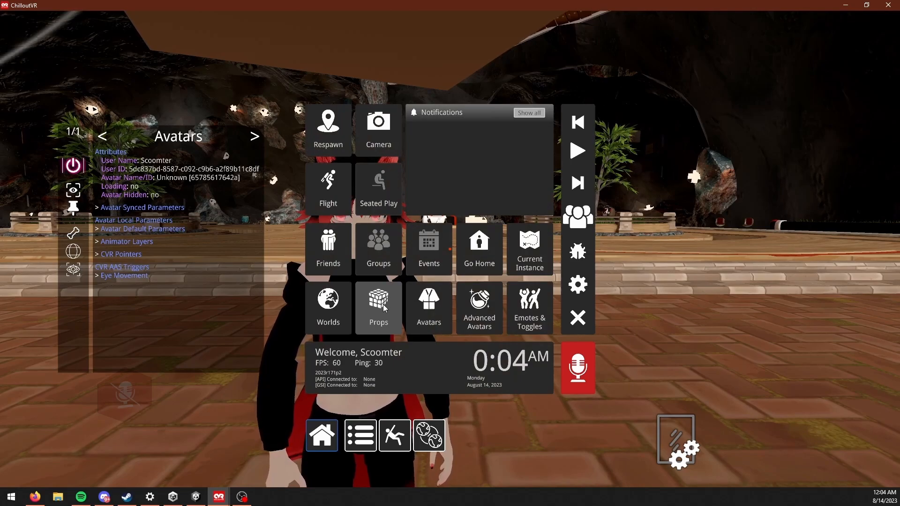
pyautogui.press('Tab')
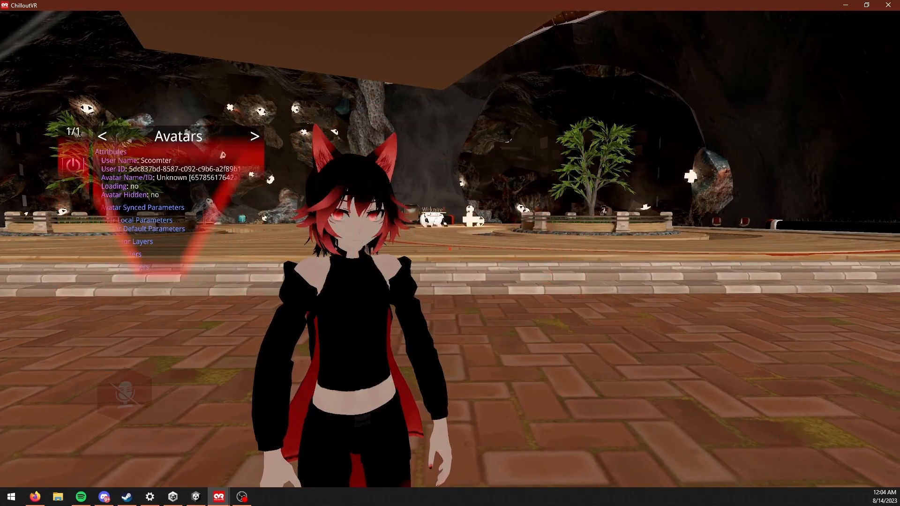
# Step: Open the avatar list and change to the "Shino jumps ship!" avatar
pyautogui.press('Escape')
pyautogui.click(322, 412)
pyautogui.click(368, 408)
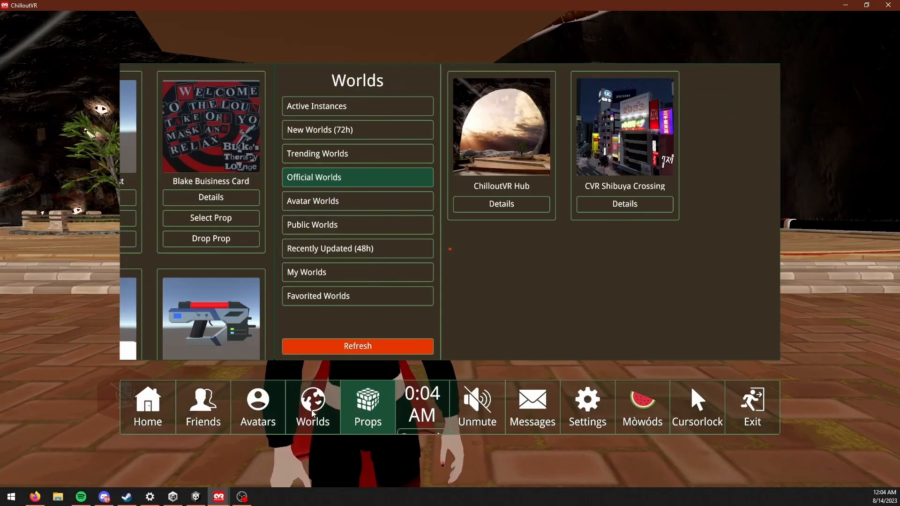
pyautogui.click(258, 408)
pyautogui.scroll(-10, 422, 191)
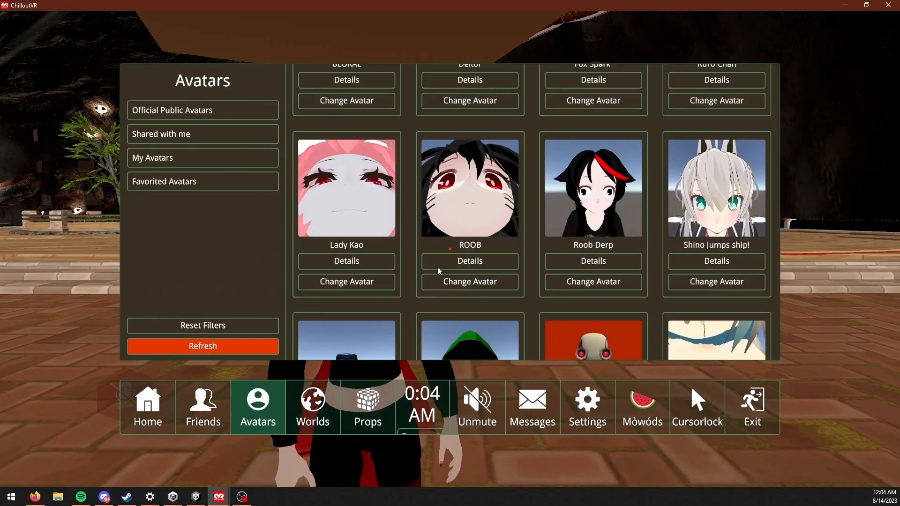
pyautogui.click(703, 167)
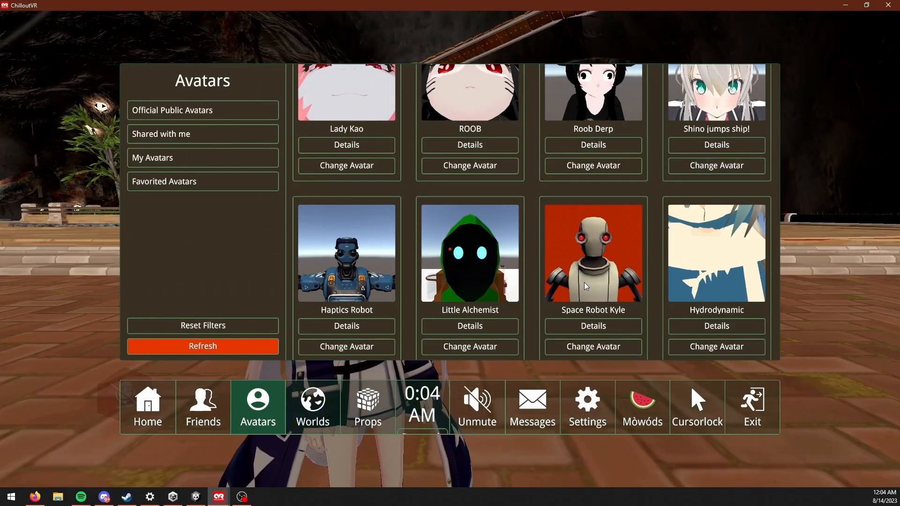
# Step: Close the menu and walk the avatar around in front of the mirror to examine its hair, clothing and tail motion
pyautogui.press('Escape')
pyautogui.press('w')
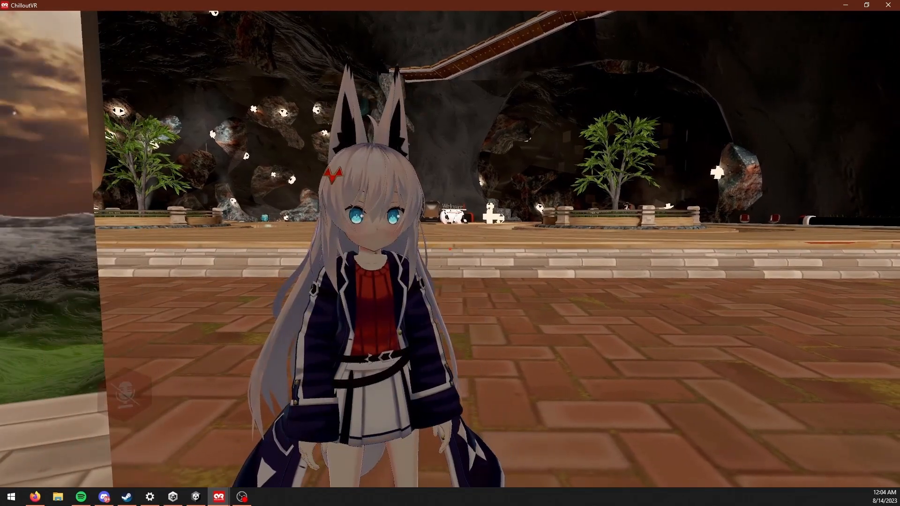
pyautogui.press('w')
pyautogui.press('s')
pyautogui.press('w')
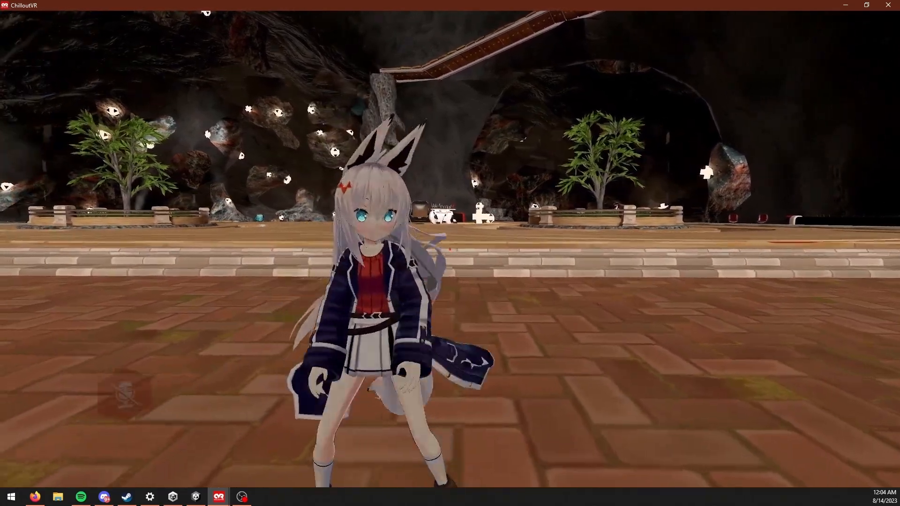
pyautogui.press('d')
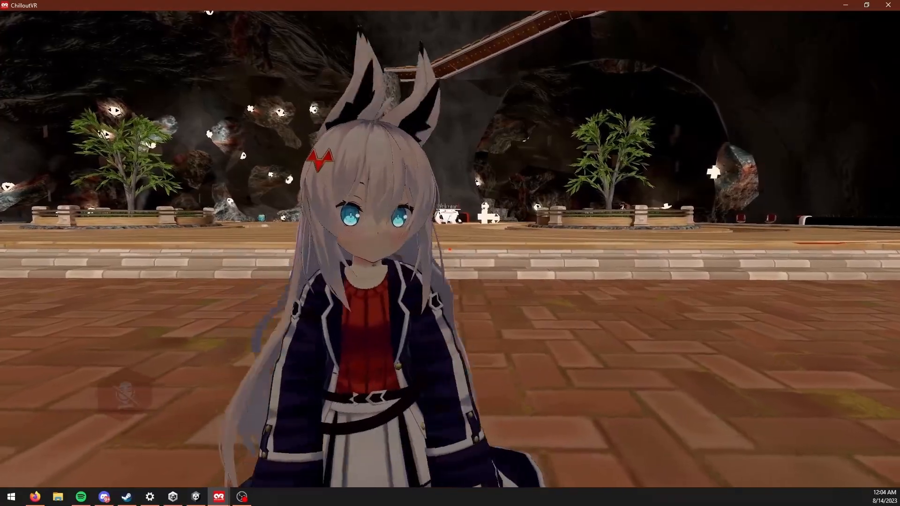
pyautogui.press('a')
pyautogui.press('s')
pyautogui.press('d')
pyautogui.press('w')
pyautogui.press('a')
pyautogui.press('s')
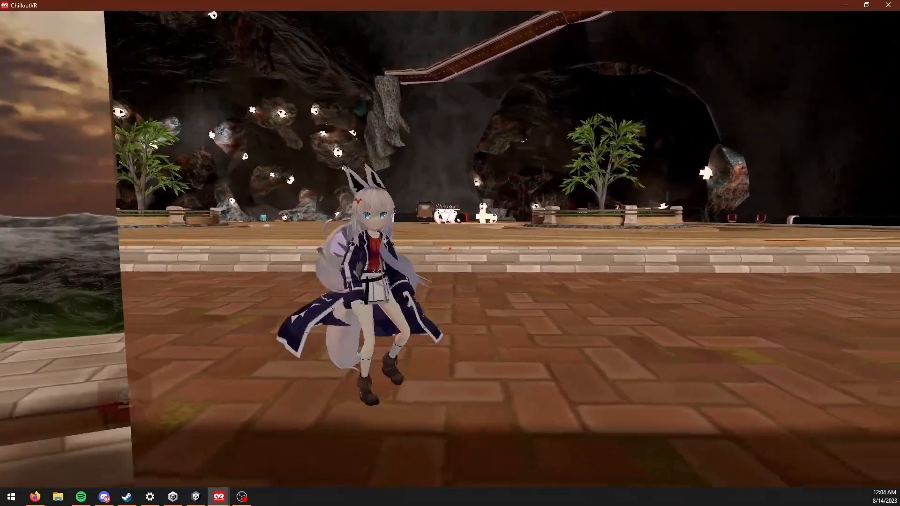
pyautogui.press('d')
pyautogui.press('w')
pyautogui.press('a')
pyautogui.press('s')
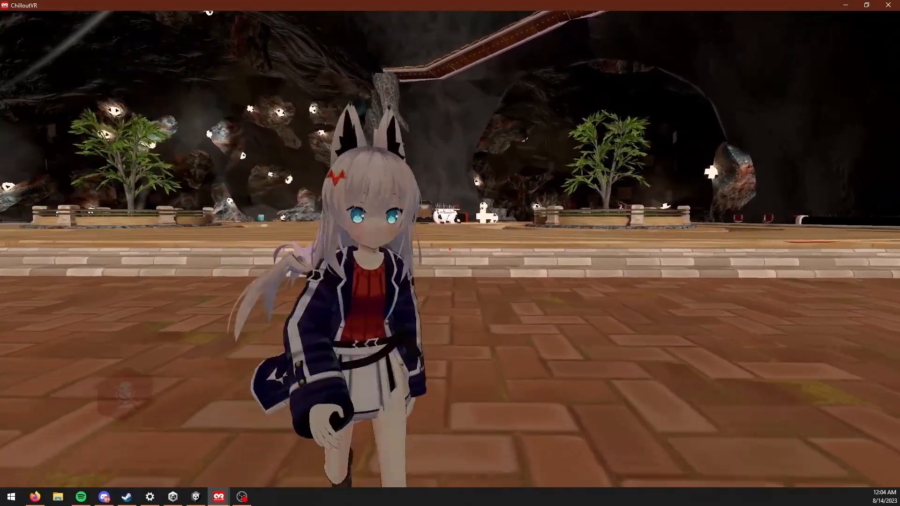
pyautogui.press('w')
pyautogui.press('s')
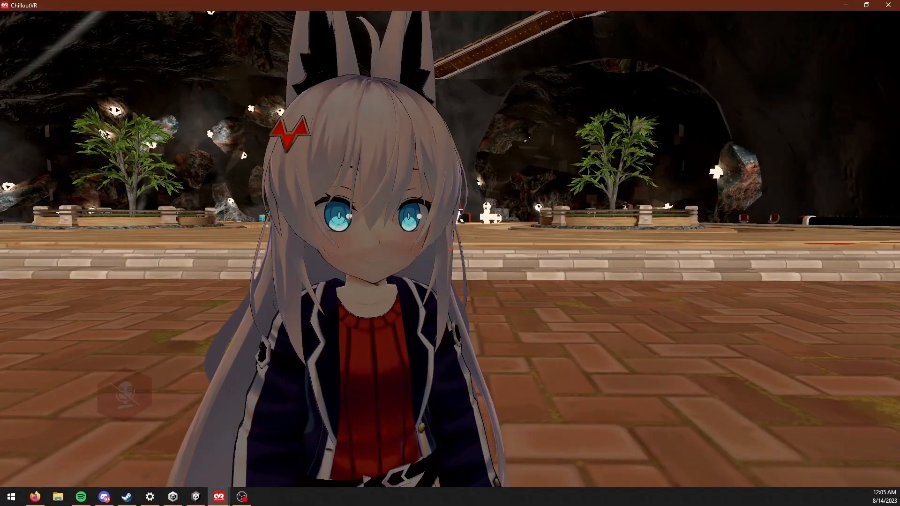
pyautogui.press('w')
pyautogui.press('a')
pyautogui.press('s')
pyautogui.press('d')
pyautogui.press('w')
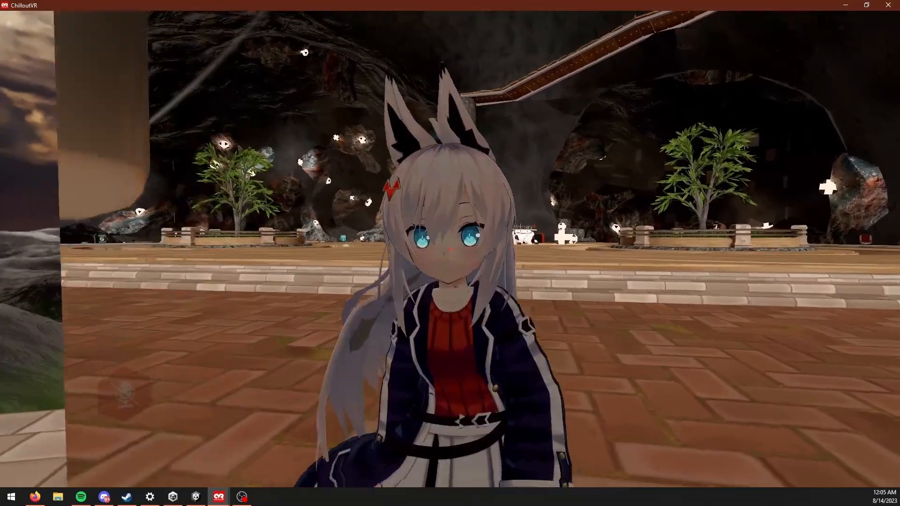
pyautogui.press('s')
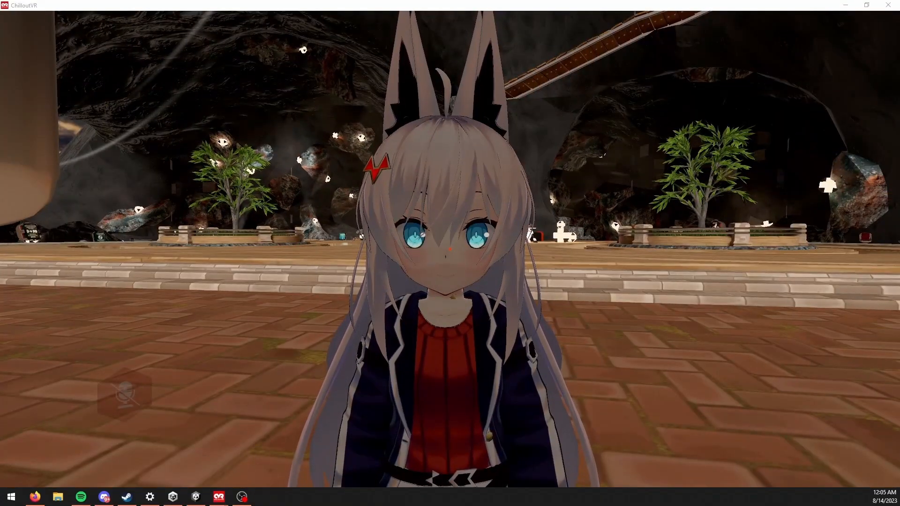